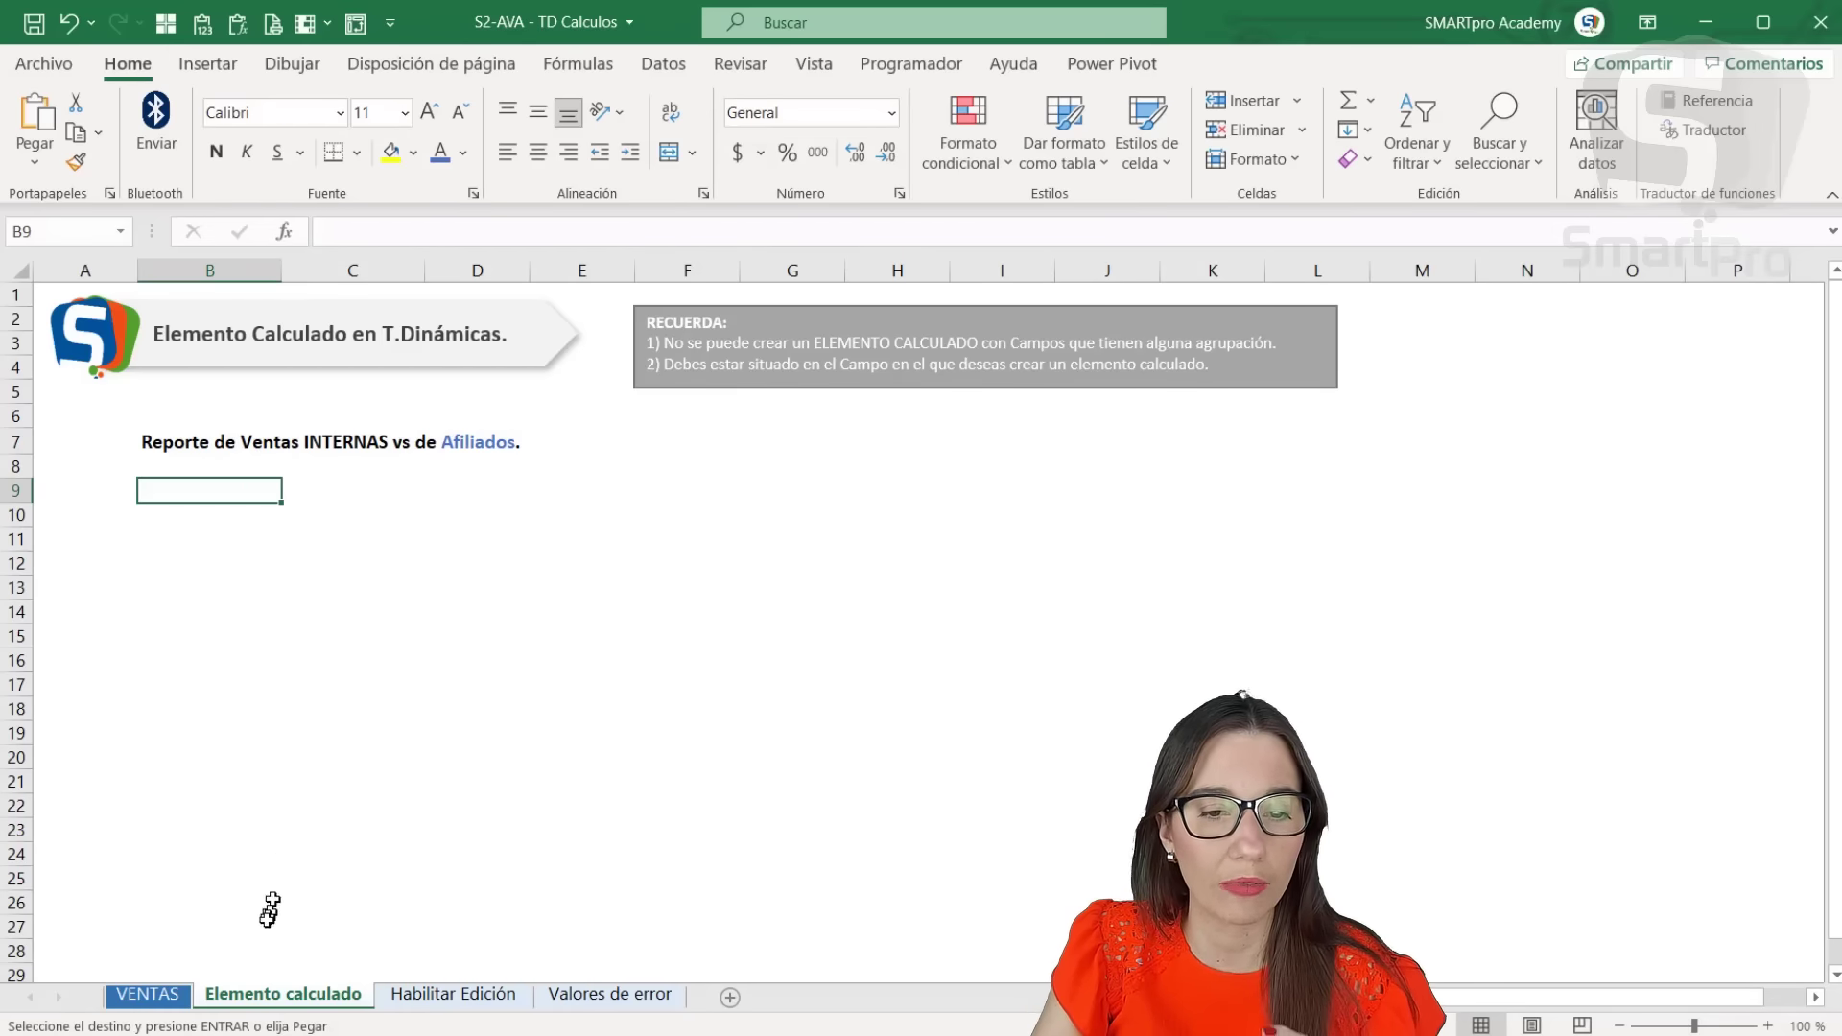
Switch from Elemento calculado to the VENTAS sheet holding the sales register table.
{"action": "left_click", "coordinate": [186, 996]}
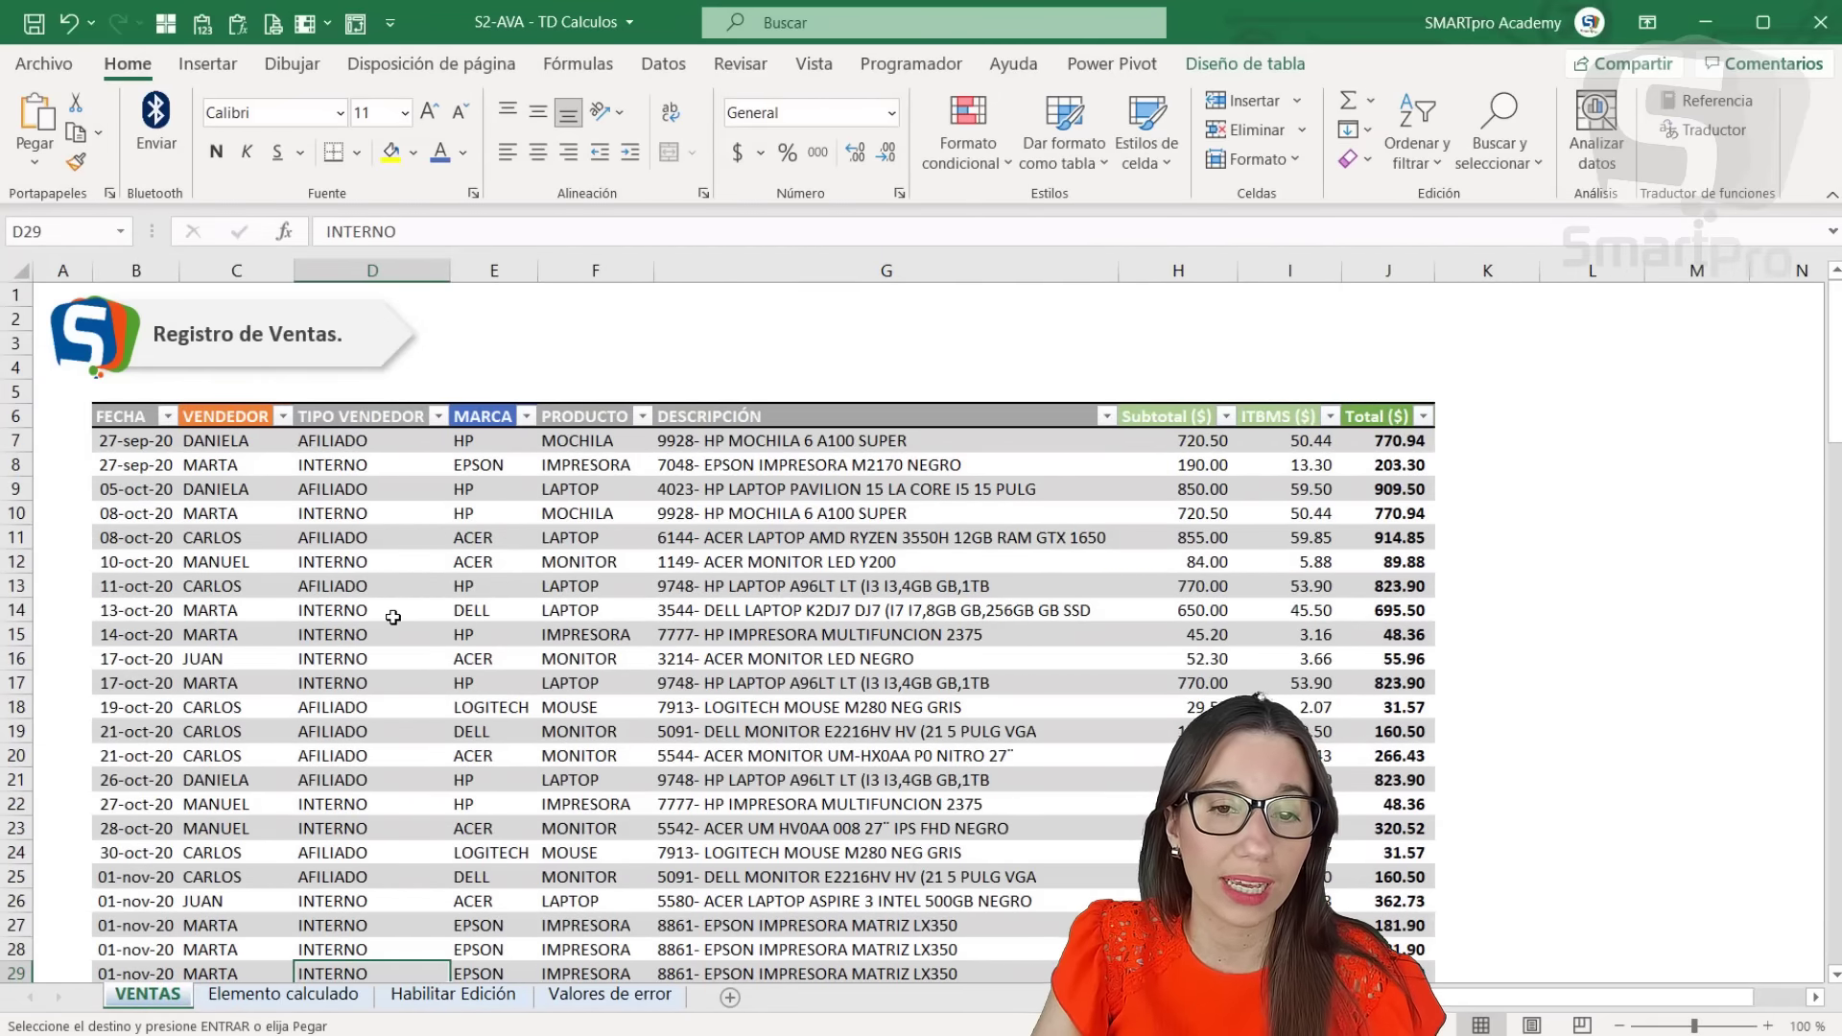
Start an 'equal to' highlight rule on the TIPO VENDEDOR column for the value 'afiliado'.
{"action": "left_click", "coordinate": [404, 407]}
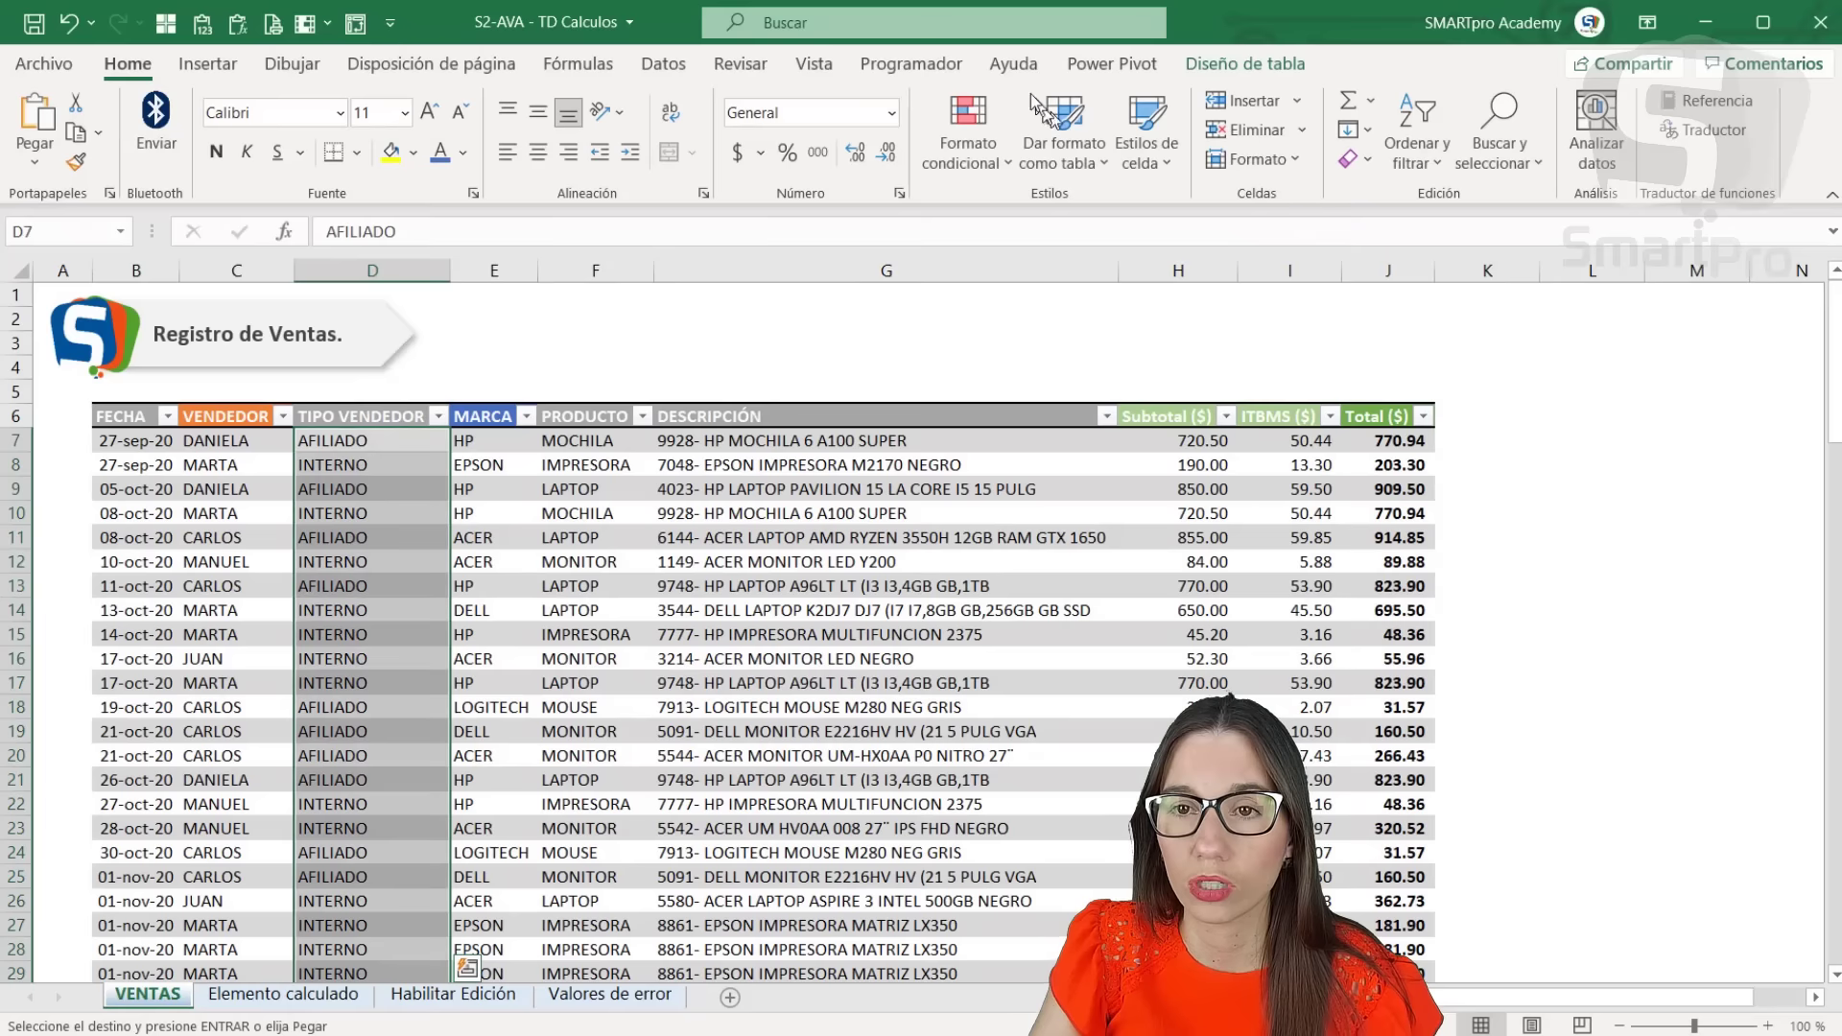
{"action": "left_click", "coordinate": [971, 165]}
{"action": "mouse_move", "coordinate": [1081, 213]}
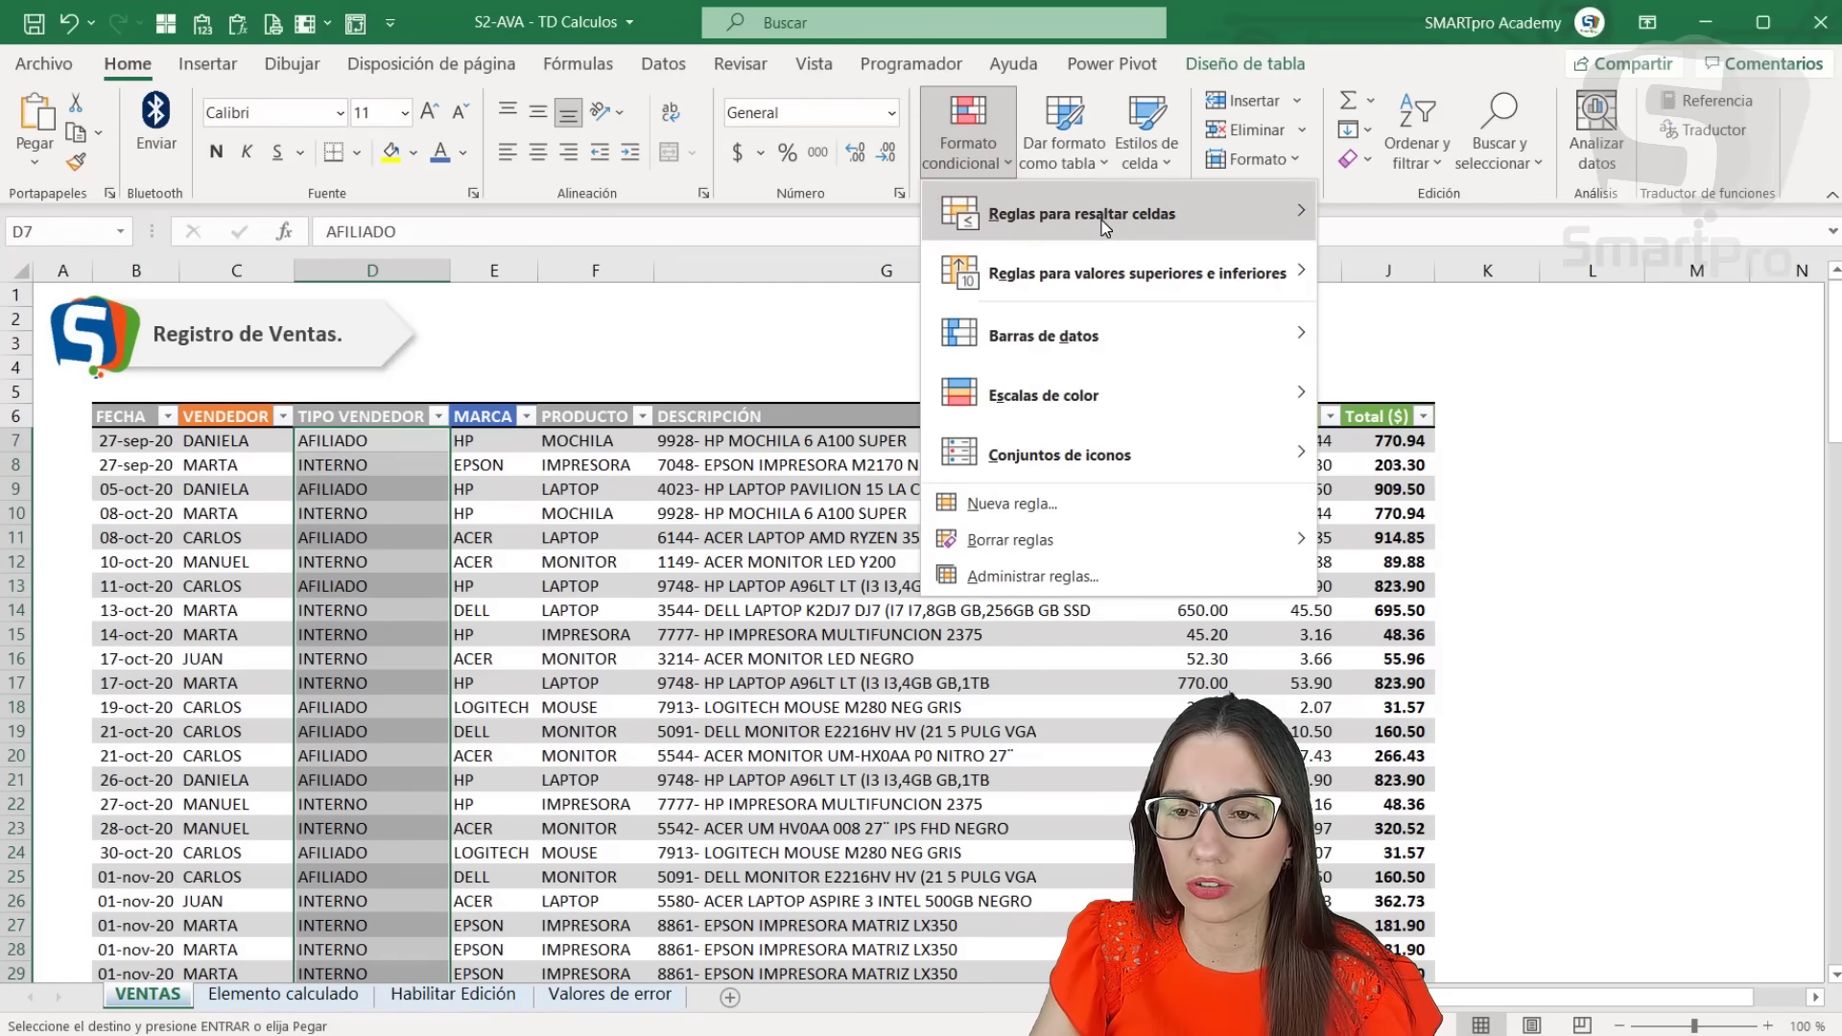
{"action": "left_click", "coordinate": [1423, 395]}
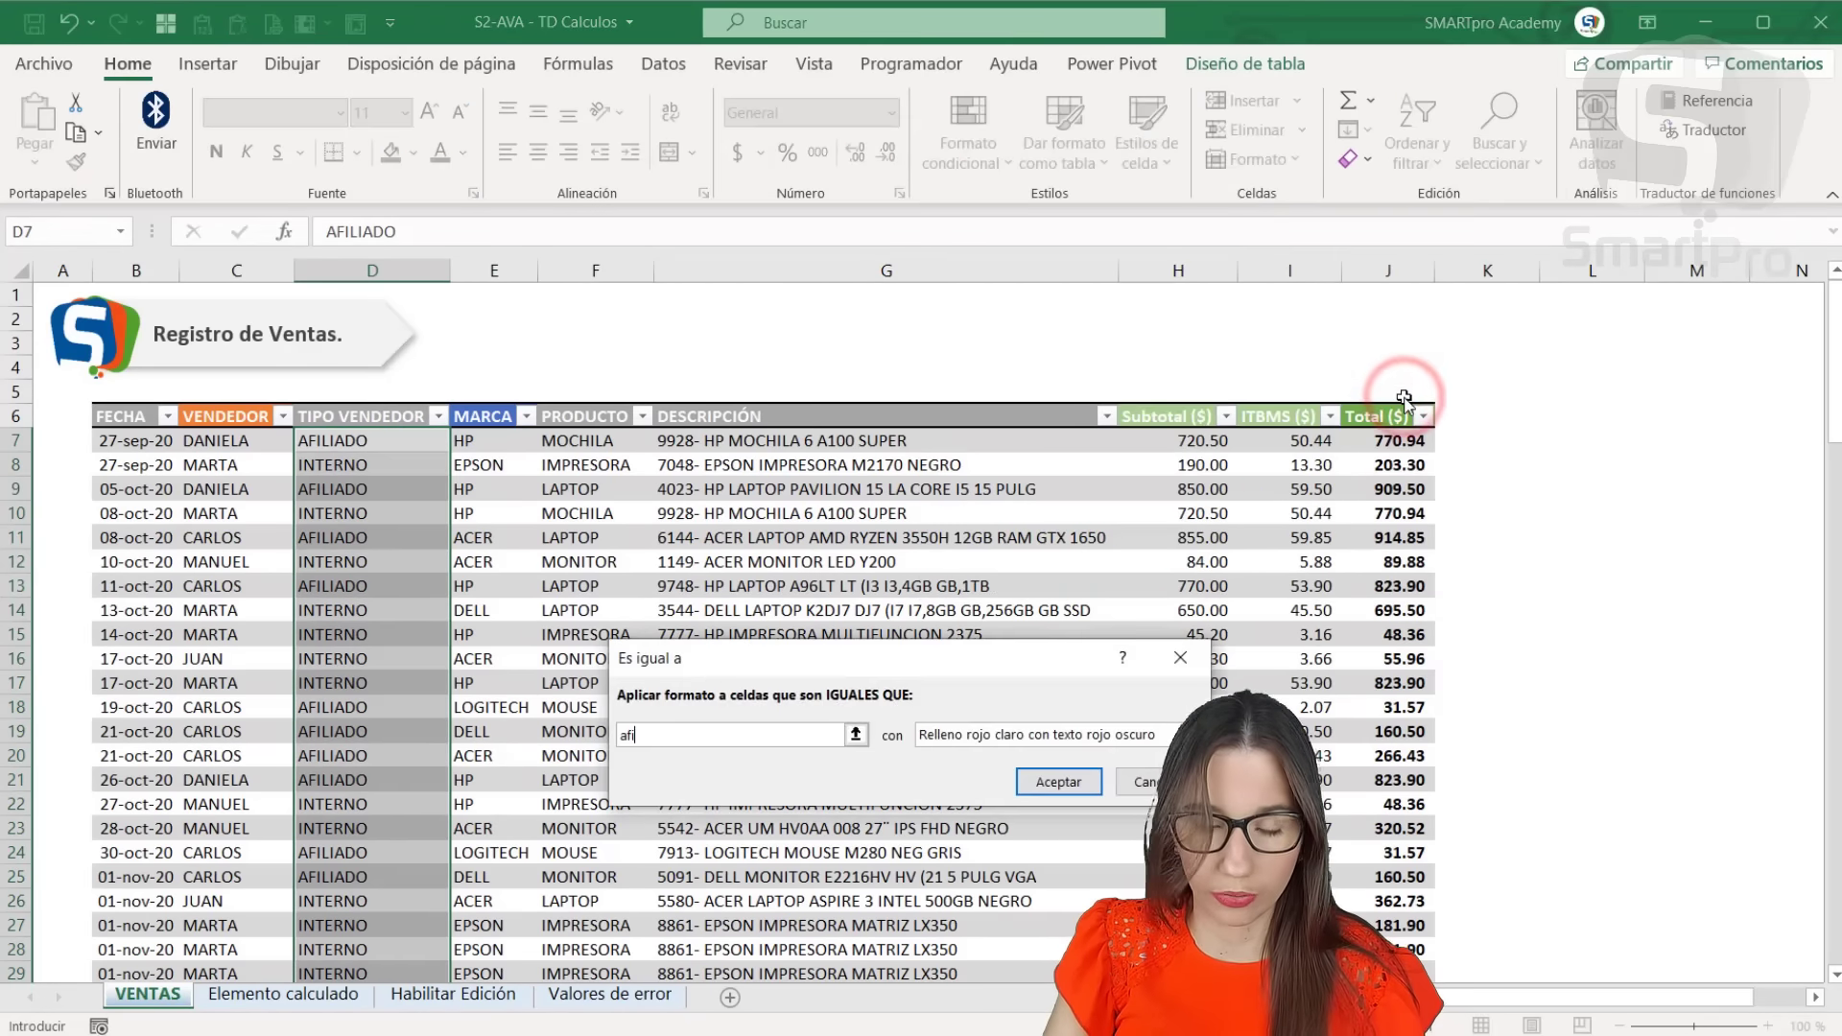
{"action": "type", "text": "afiliado"}
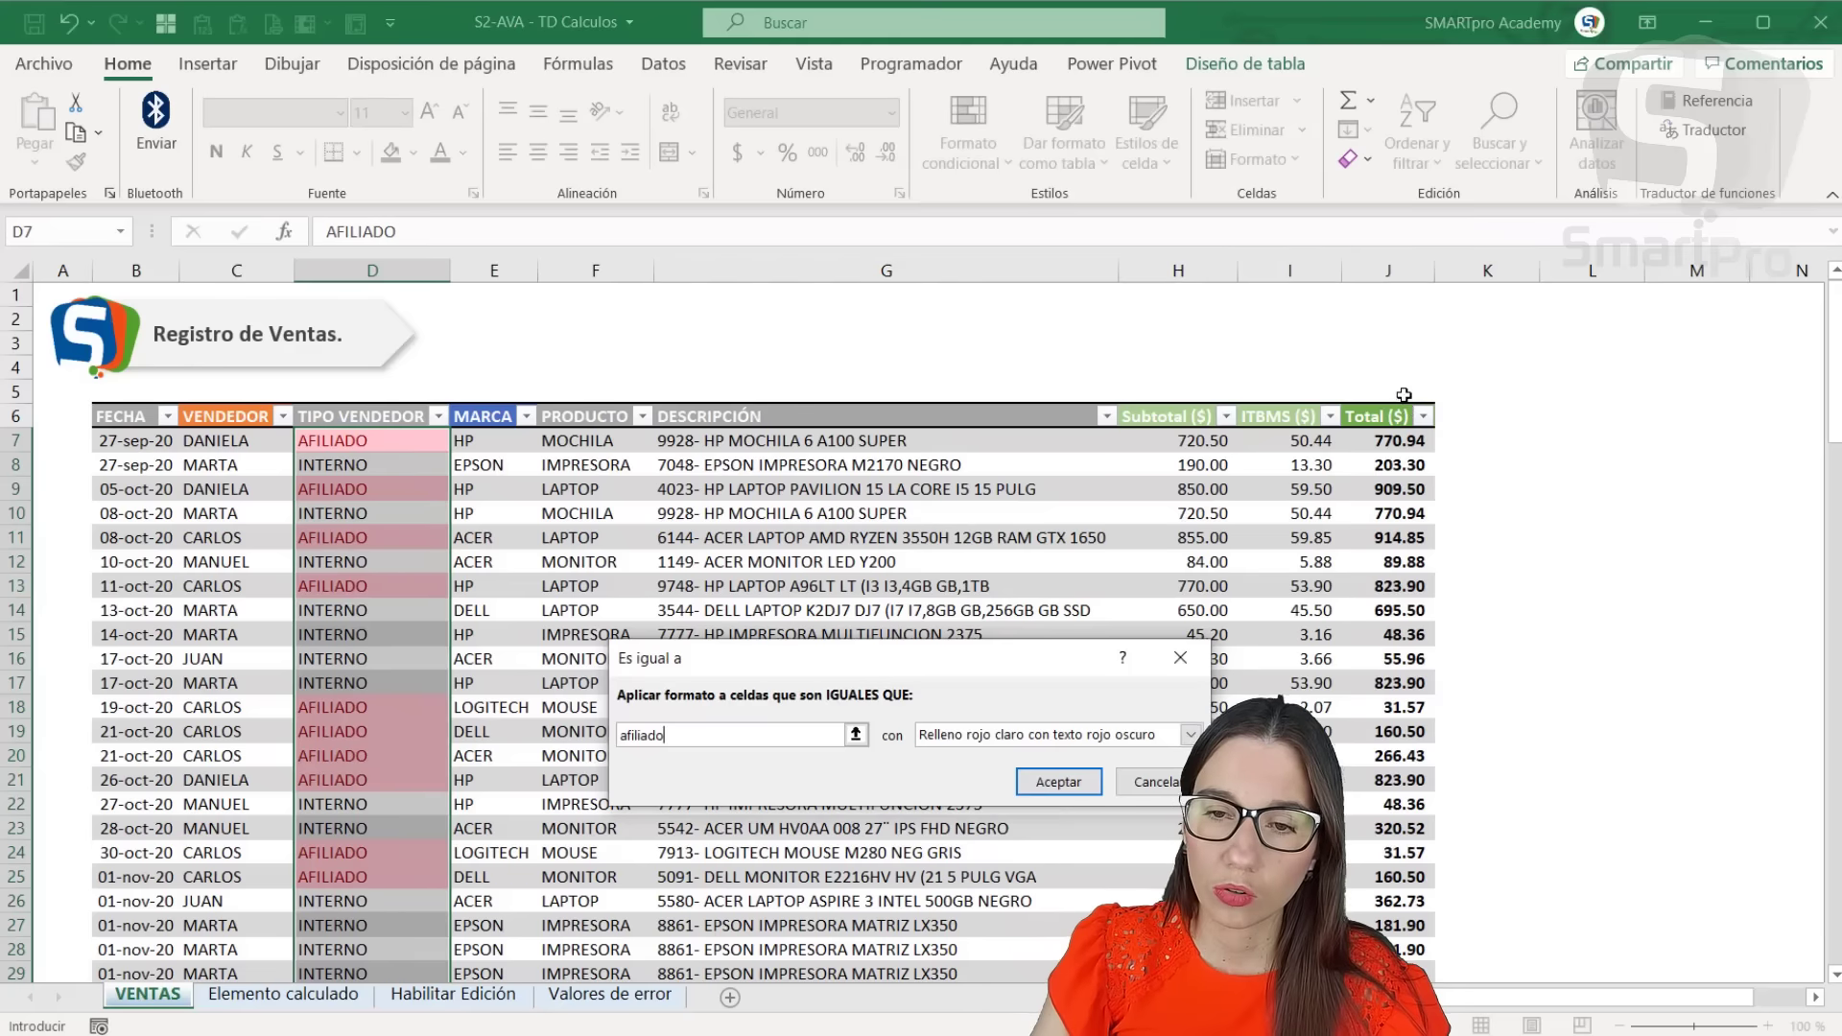
Give the rule a custom bold blue font with no fill, apply it, and return to Elemento calculado.
{"action": "left_click", "coordinate": [1191, 735]}
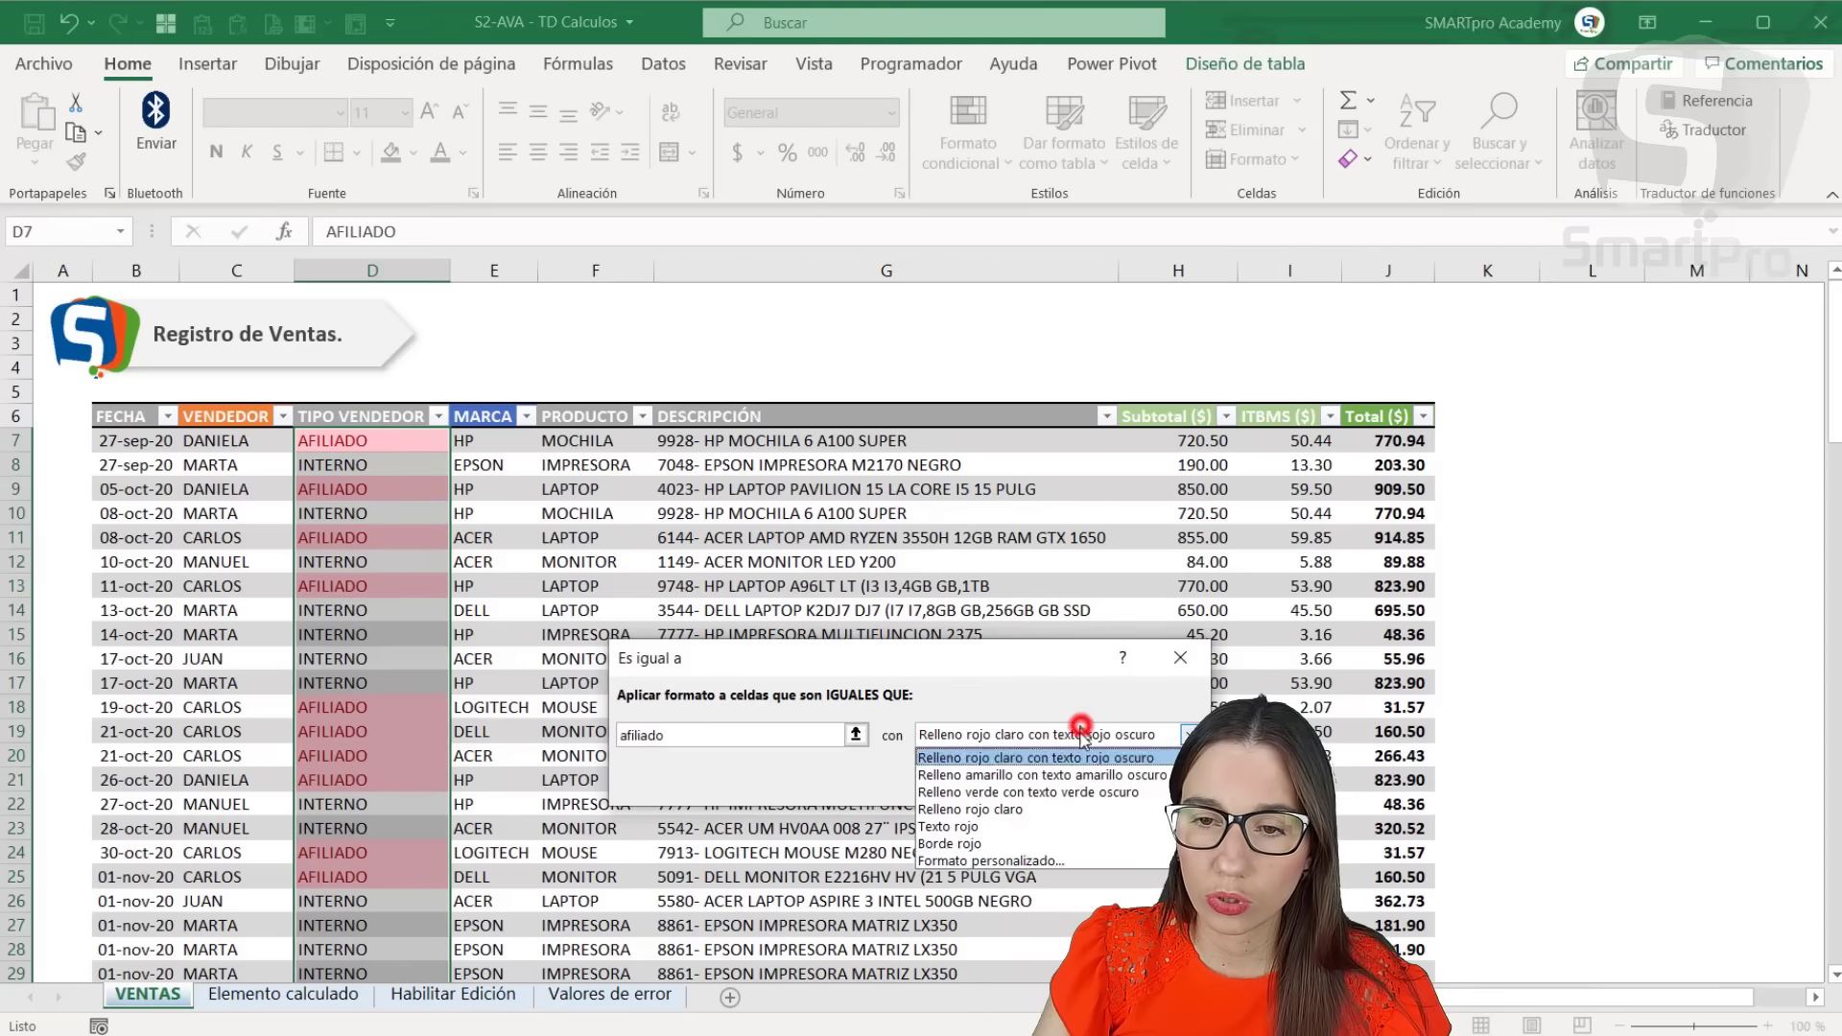
{"action": "left_click", "coordinate": [1025, 860]}
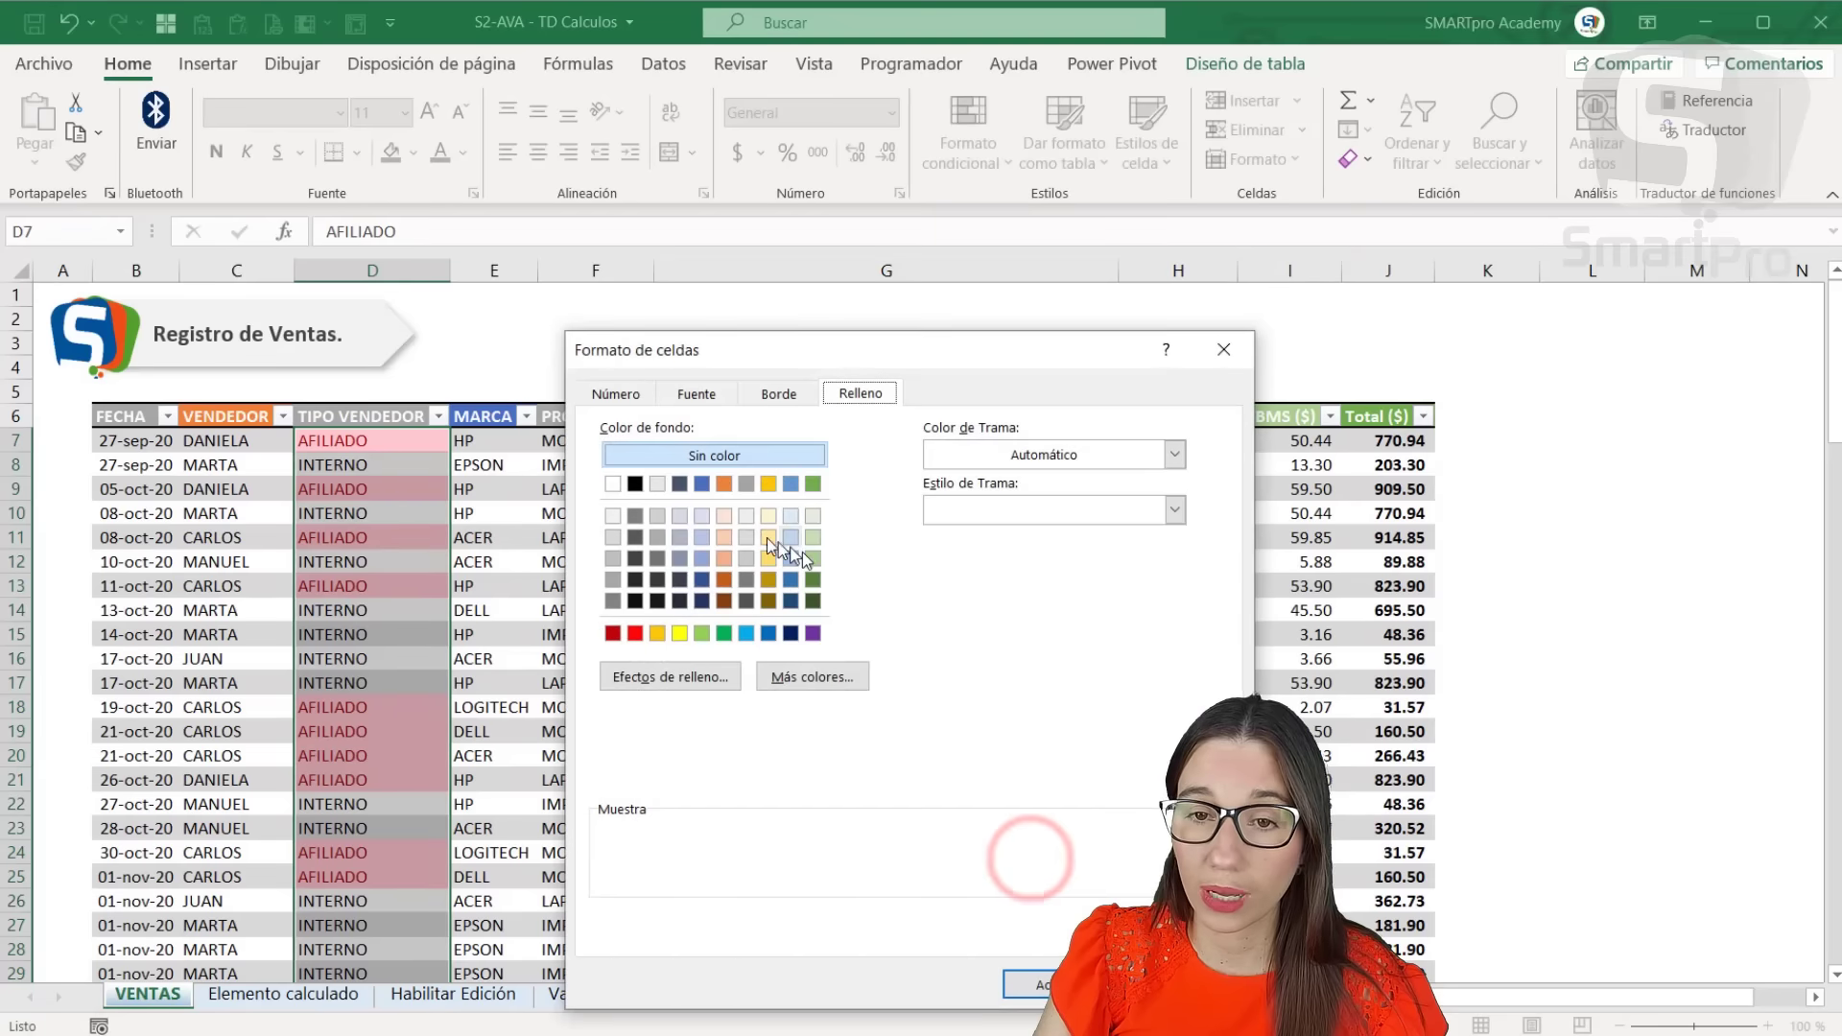
{"action": "left_click", "coordinate": [703, 482]}
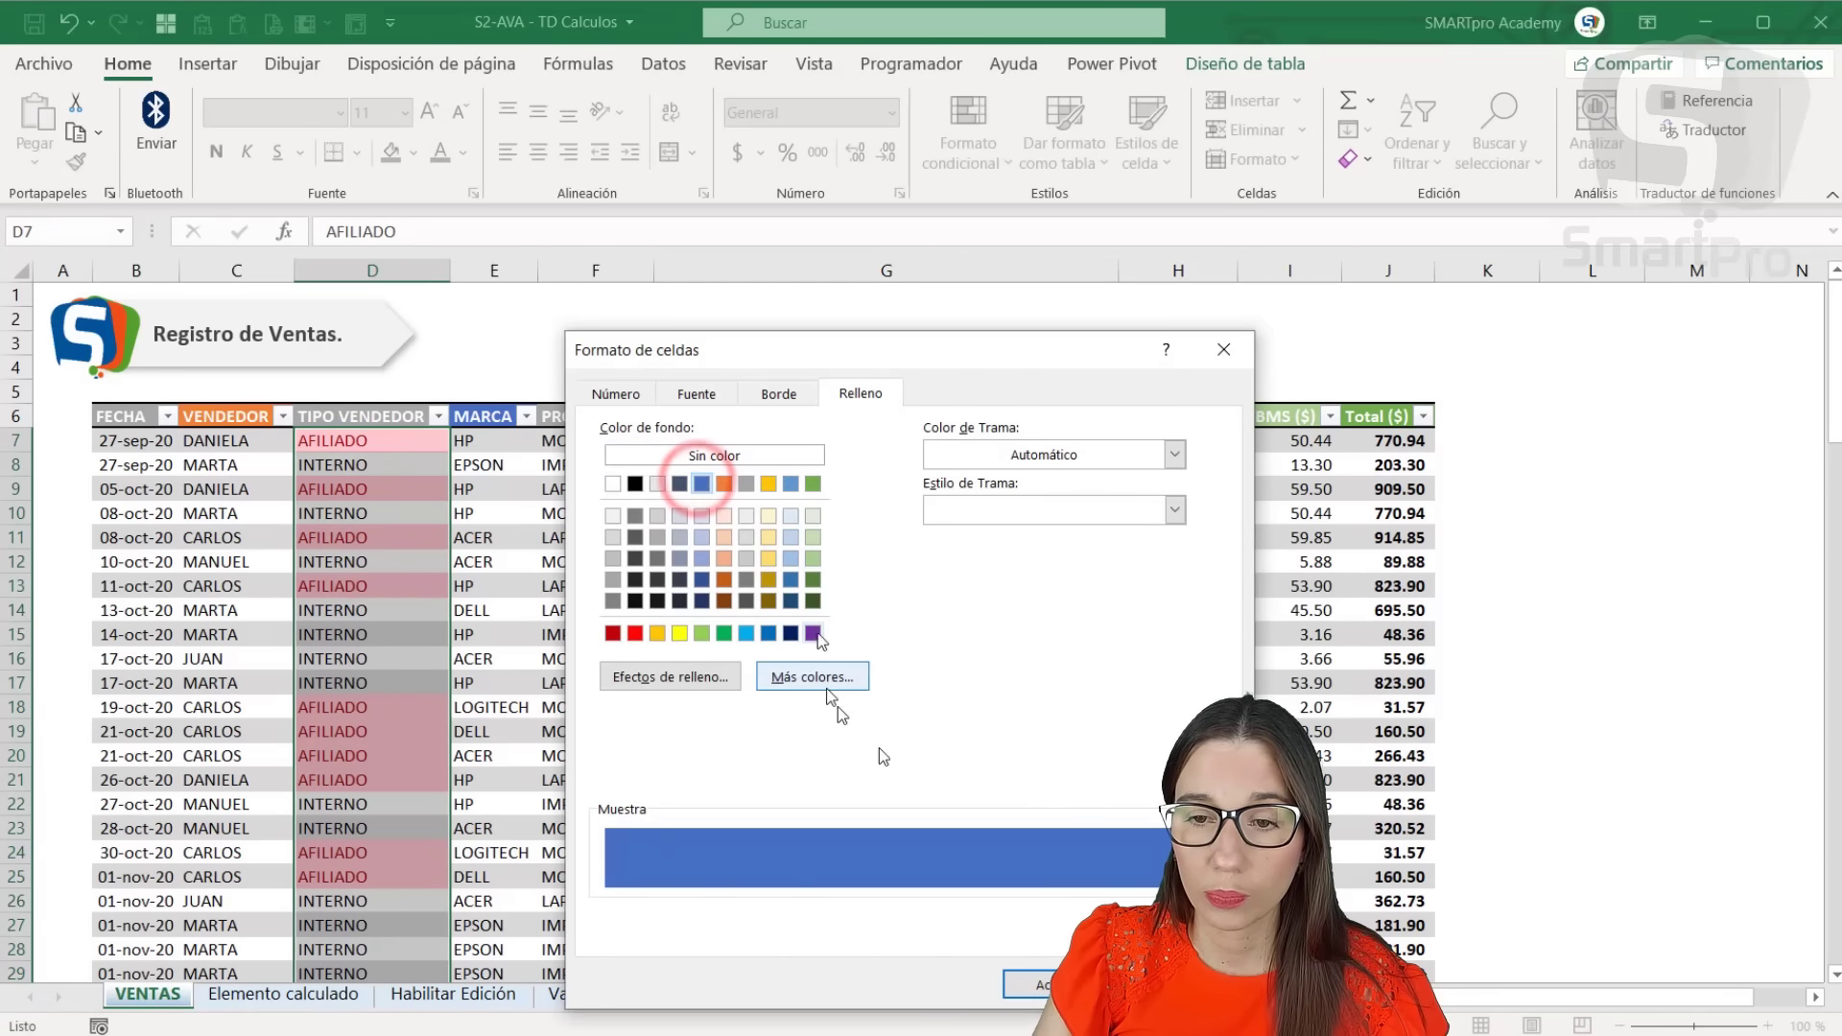
{"action": "left_click", "coordinate": [697, 396]}
{"action": "left_click", "coordinate": [960, 611]}
{"action": "left_click", "coordinate": [984, 717]}
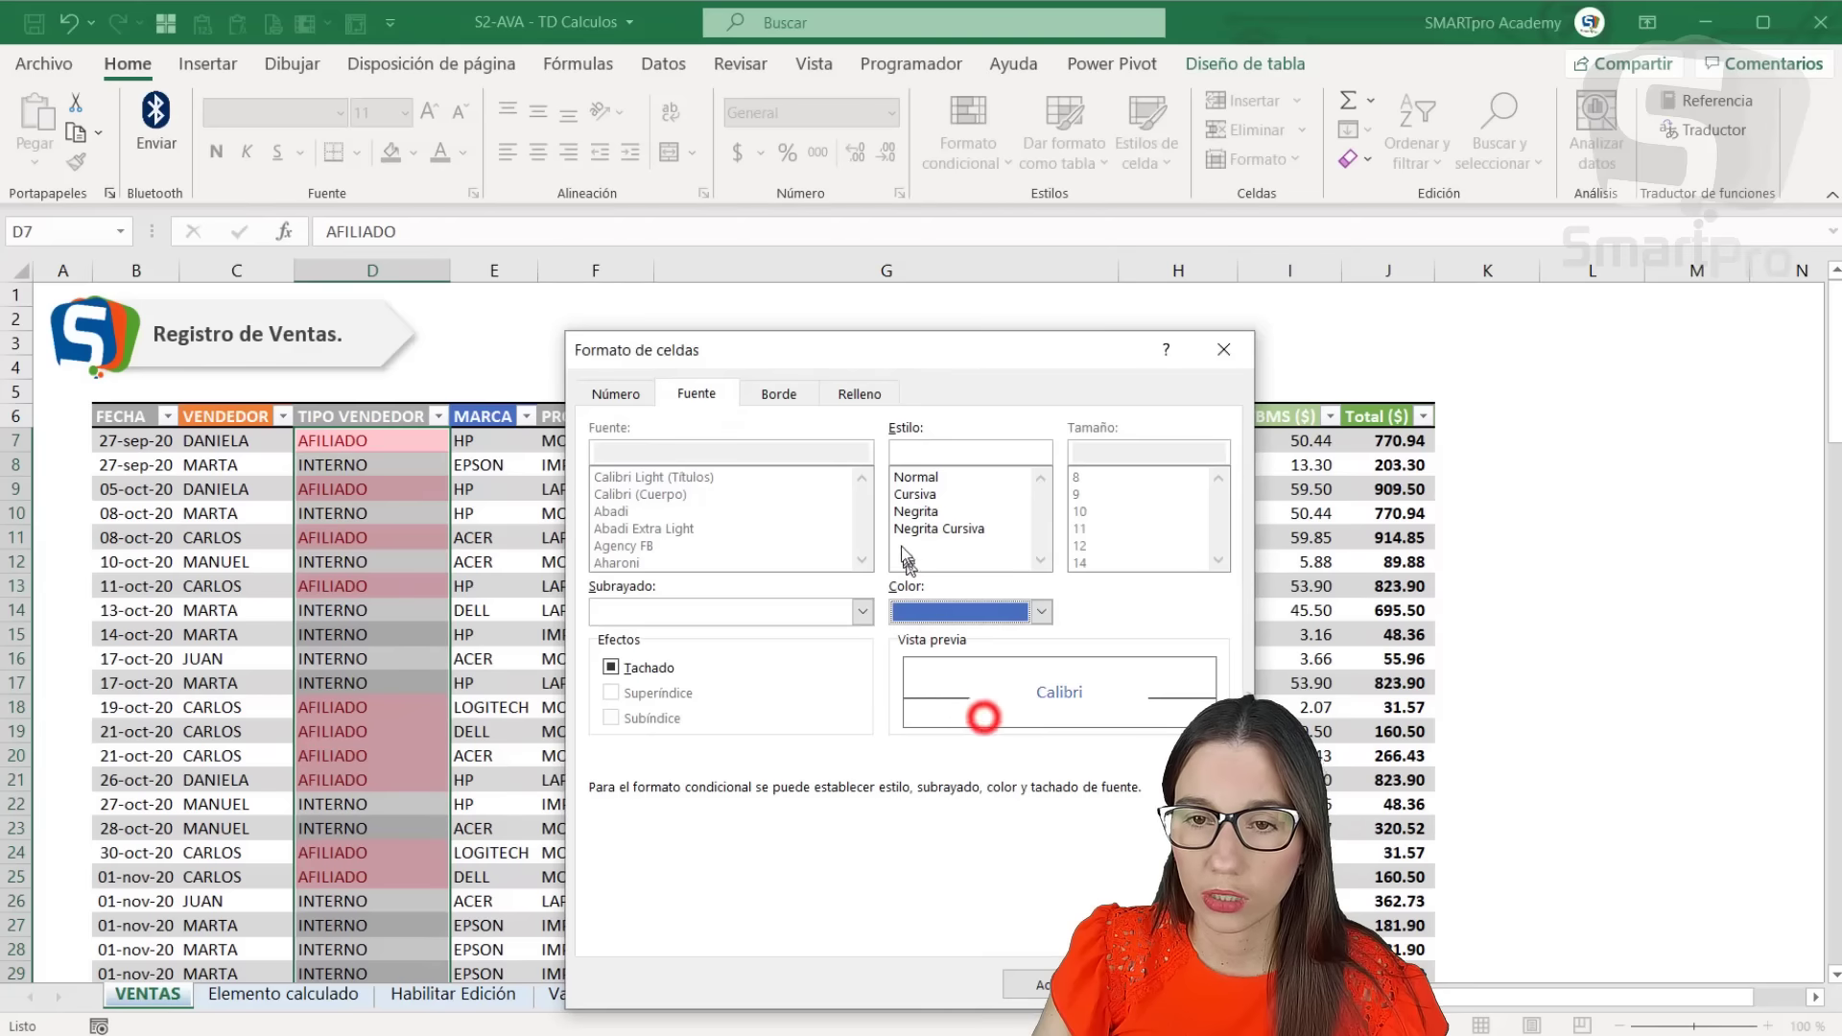
{"action": "left_click", "coordinate": [917, 511]}
{"action": "left_click", "coordinate": [1031, 985]}
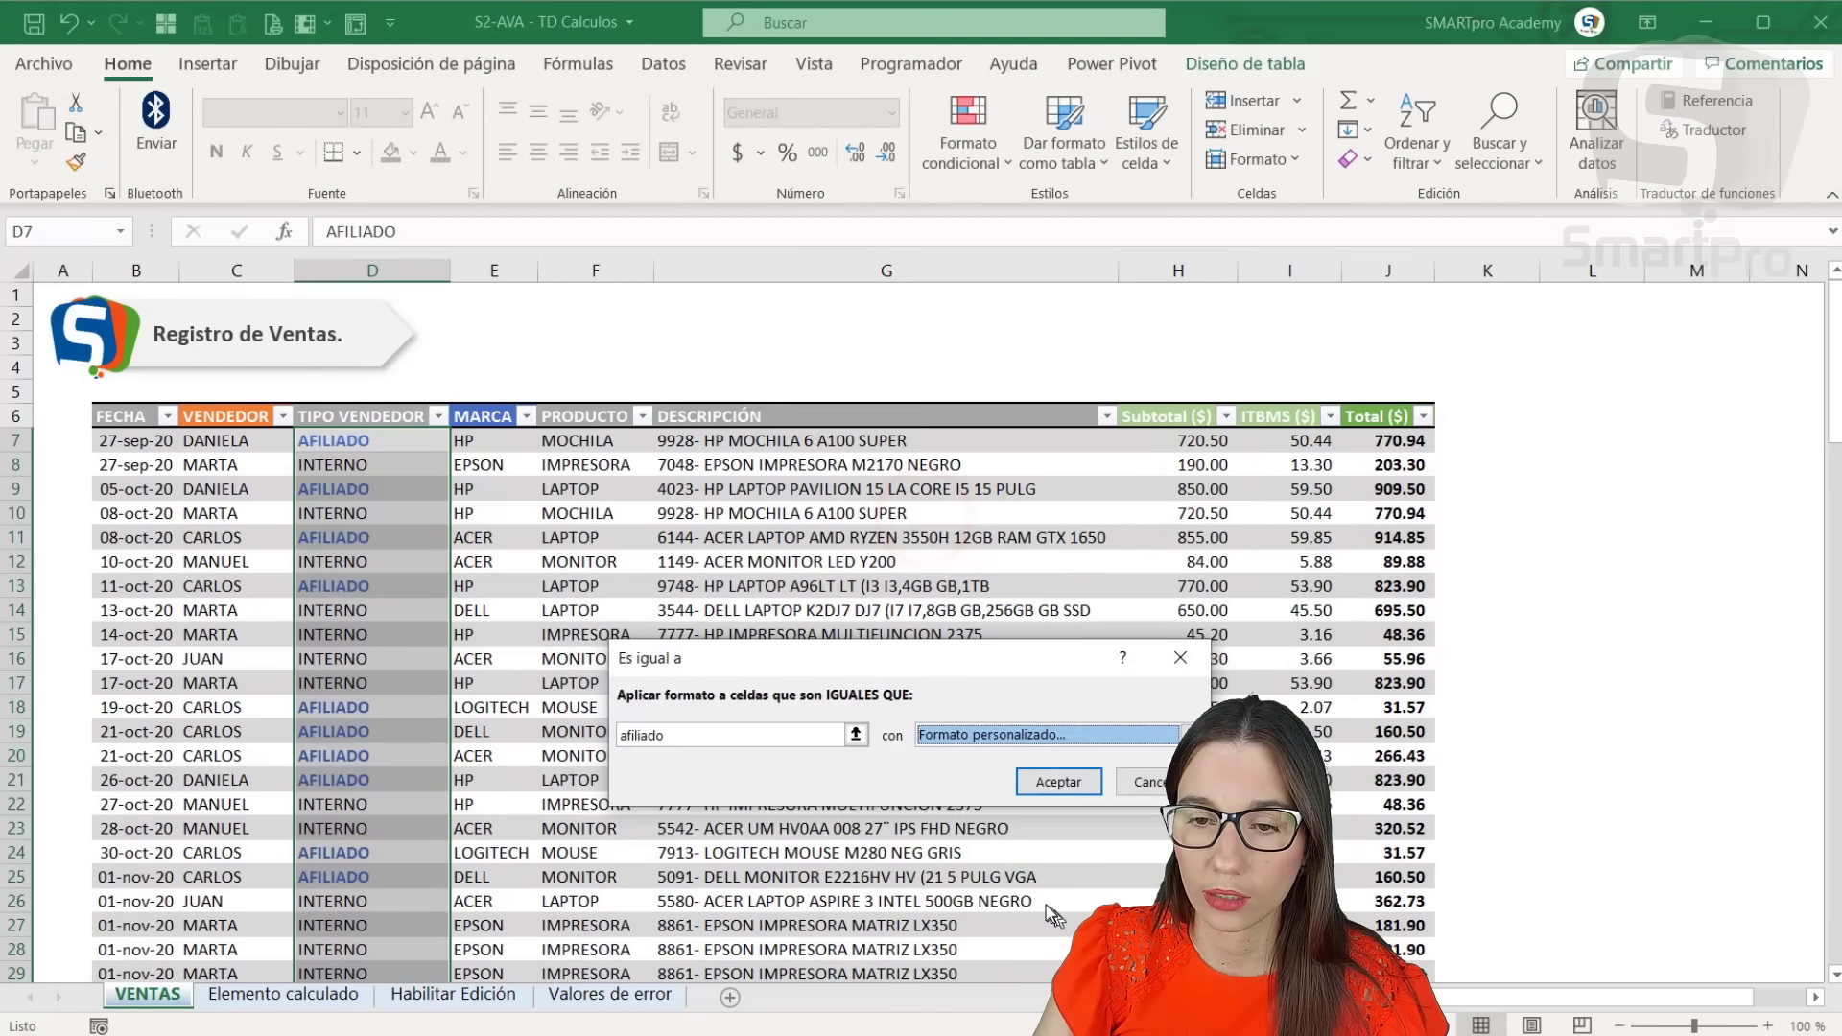
{"action": "left_click", "coordinate": [1058, 781]}
{"action": "left_click", "coordinate": [701, 755]}
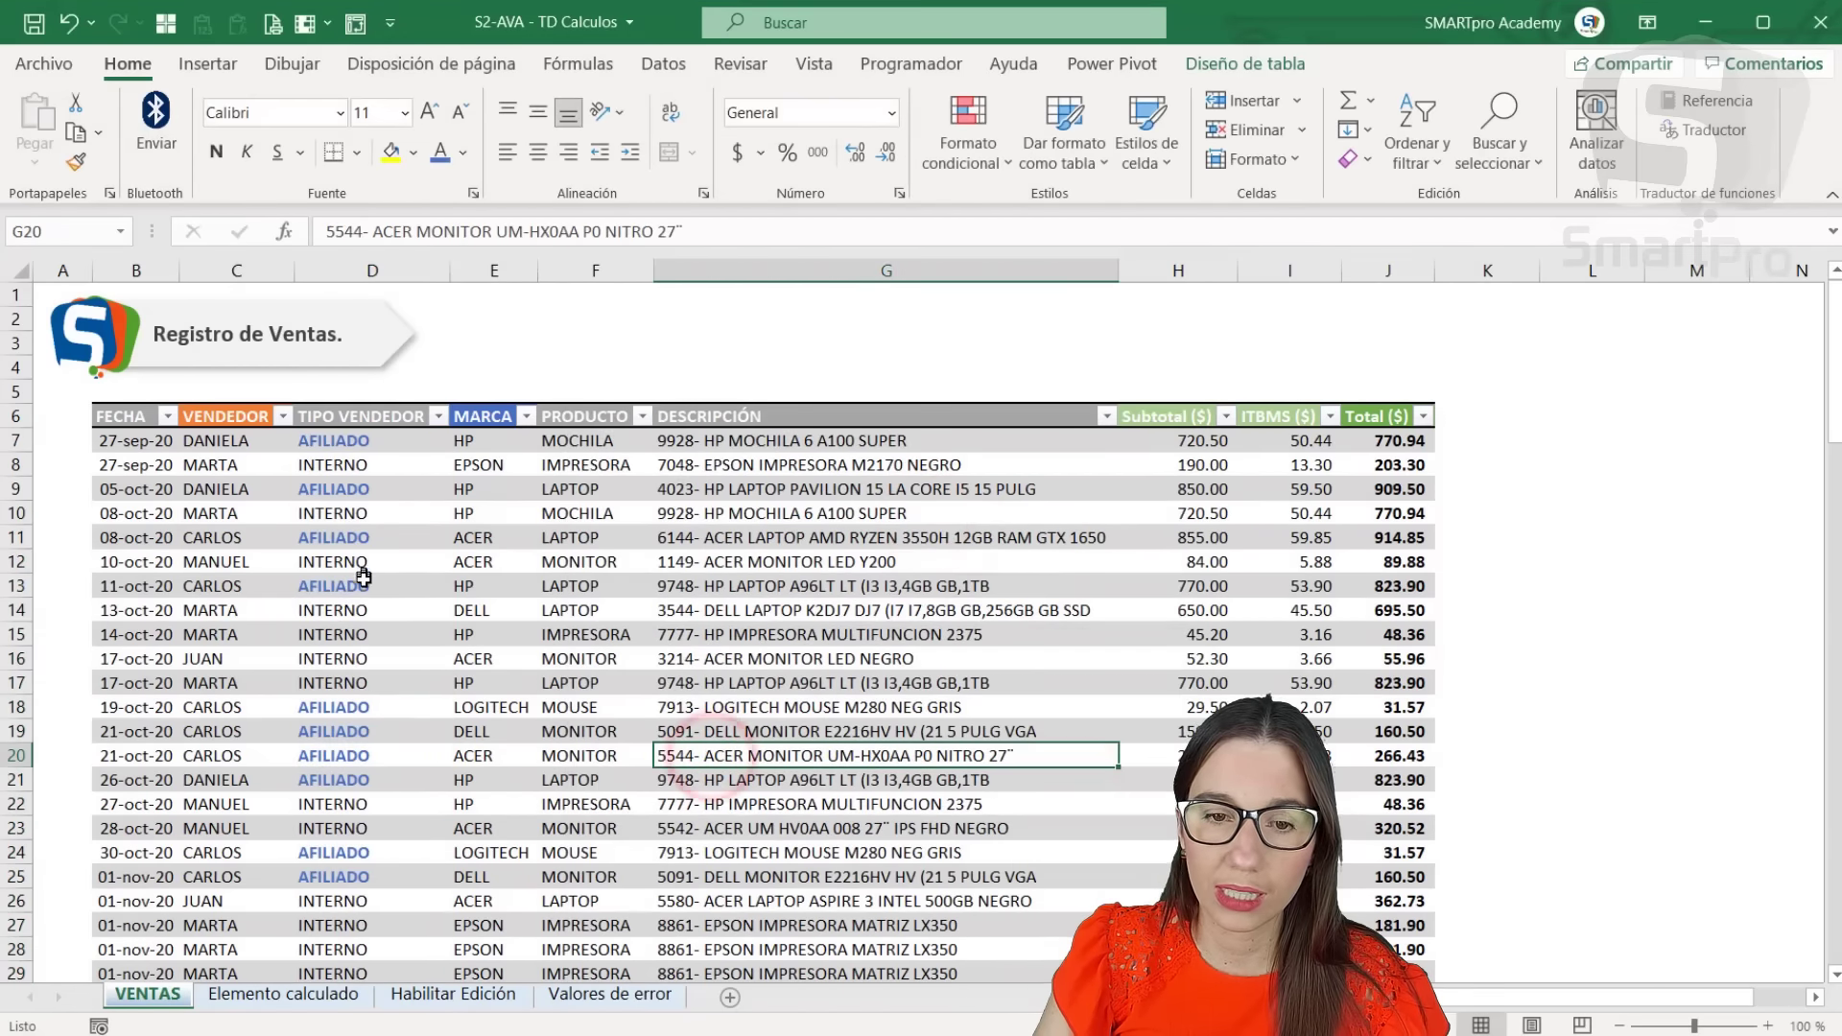
{"action": "left_click", "coordinate": [338, 998]}
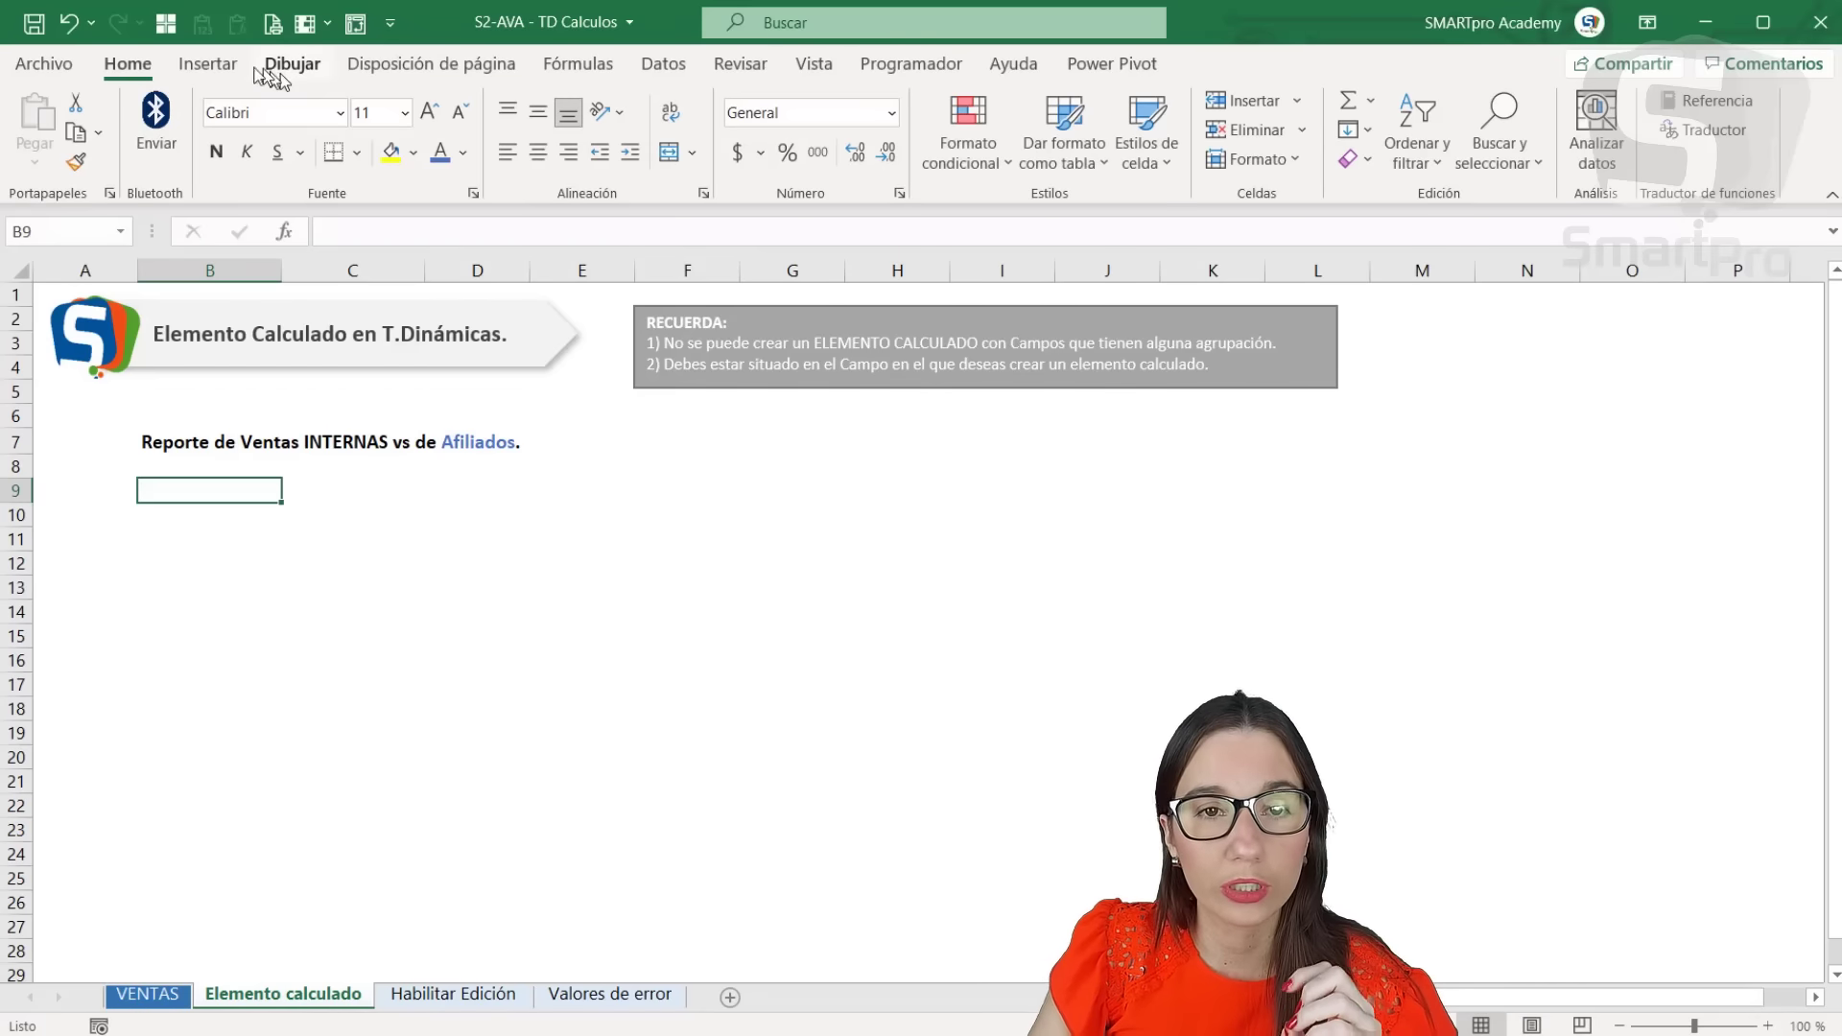
Create a pivot table from 'ventas' with MARCA and TIPO VENDEDOR as rows, summing Total ($).
{"action": "left_click", "coordinate": [207, 64]}
{"action": "left_click", "coordinate": [38, 115]}
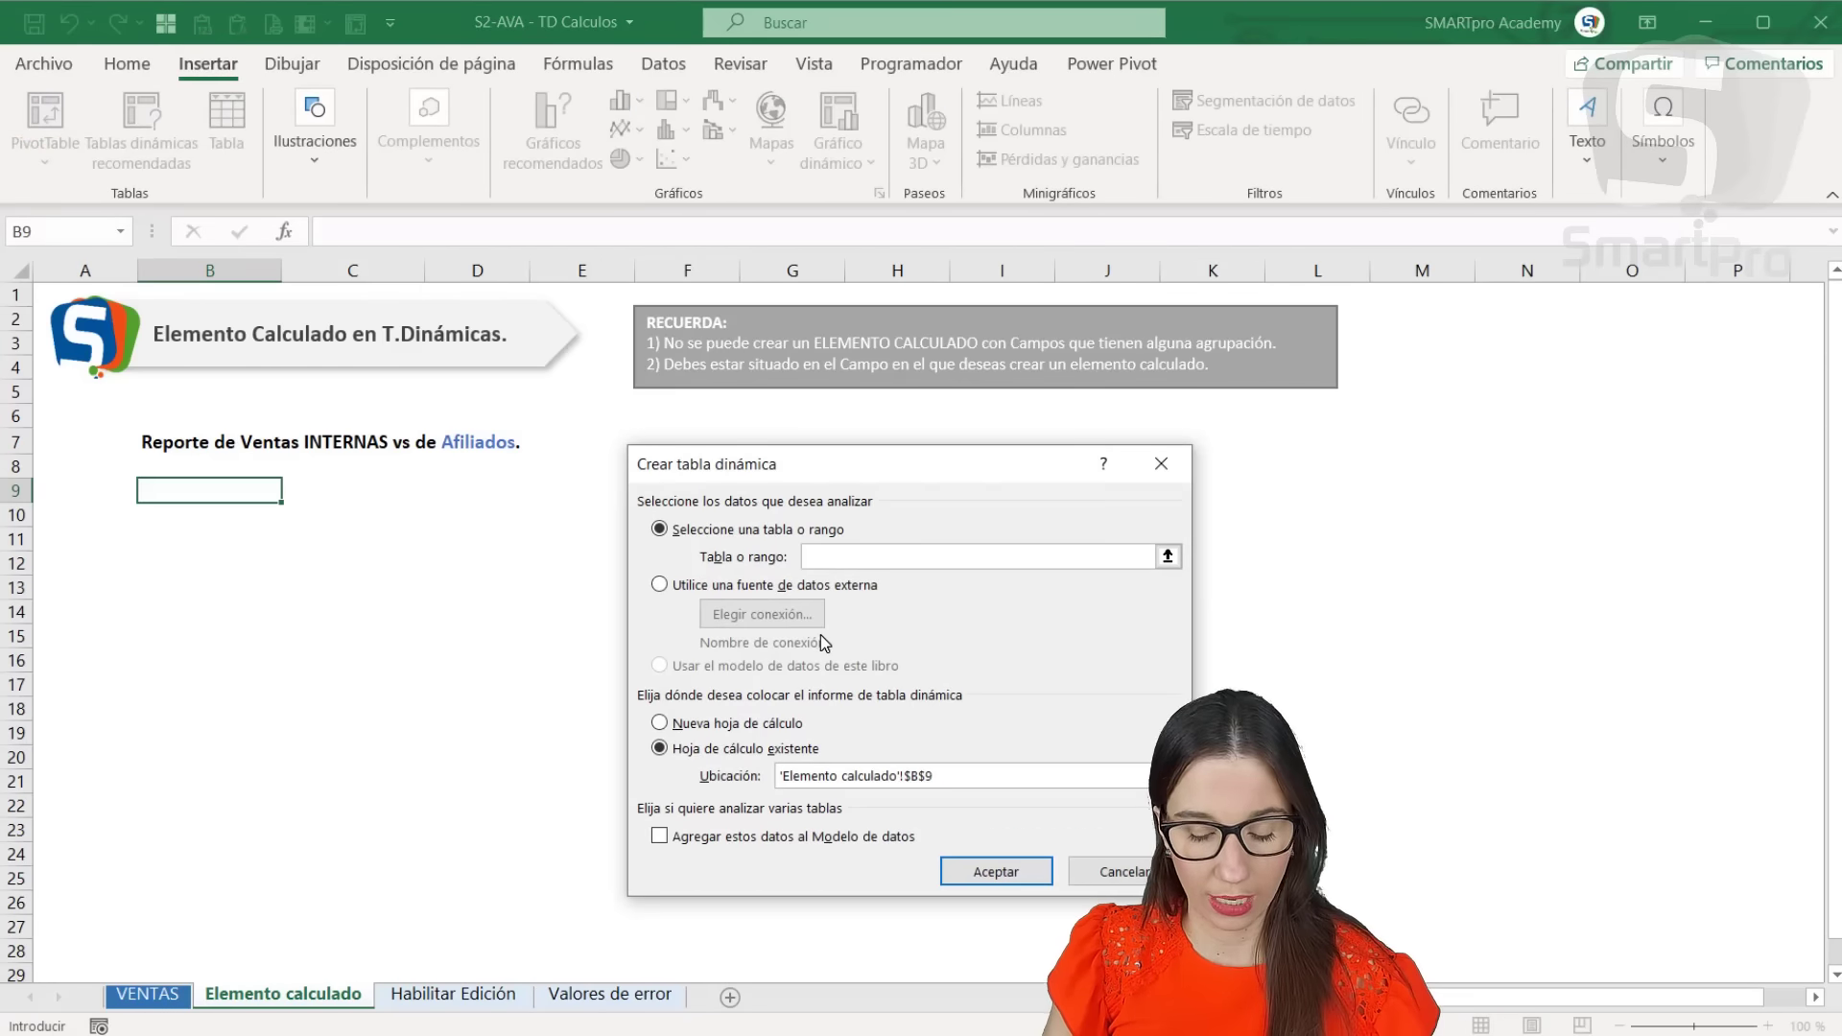
{"action": "type", "text": "ventas"}
{"action": "key", "text": "Return"}
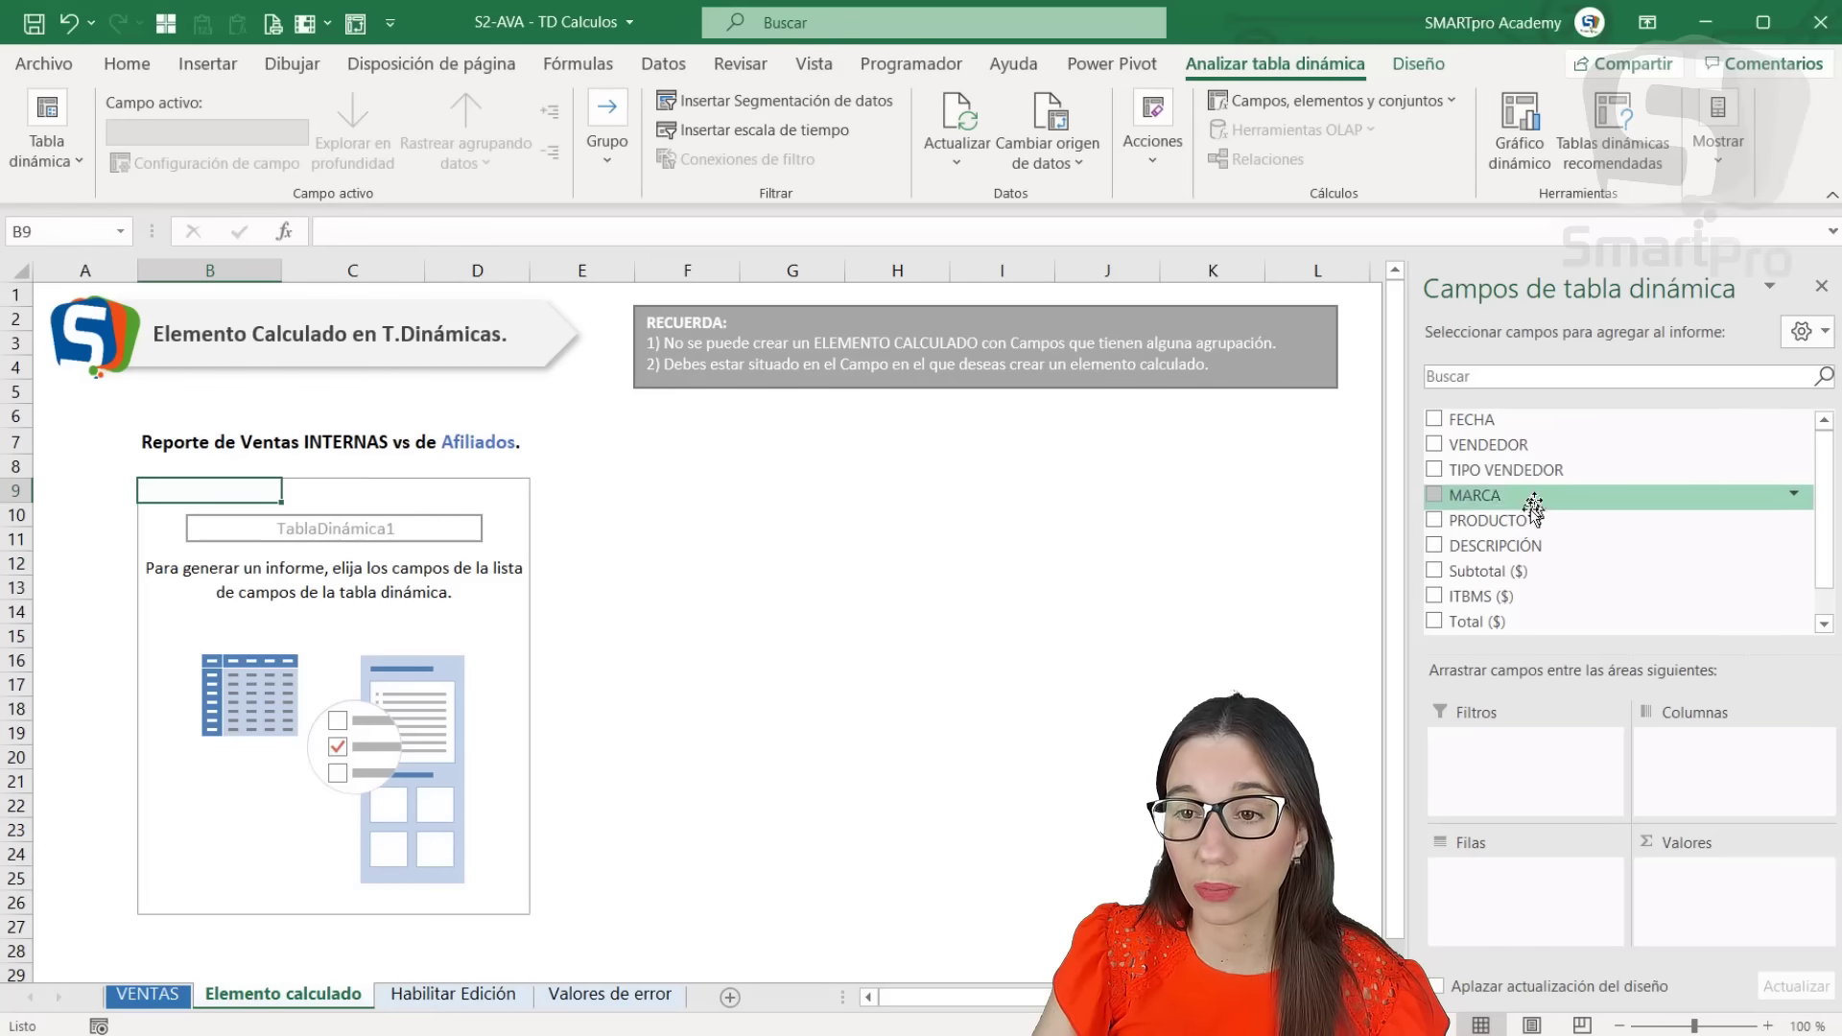
{"action": "mouse_move", "coordinate": [1502, 497]}
{"action": "left_mouse_down"}
{"action": "mouse_move", "coordinate": [1521, 602]}
{"action": "mouse_move", "coordinate": [1512, 888]}
{"action": "left_mouse_up"}
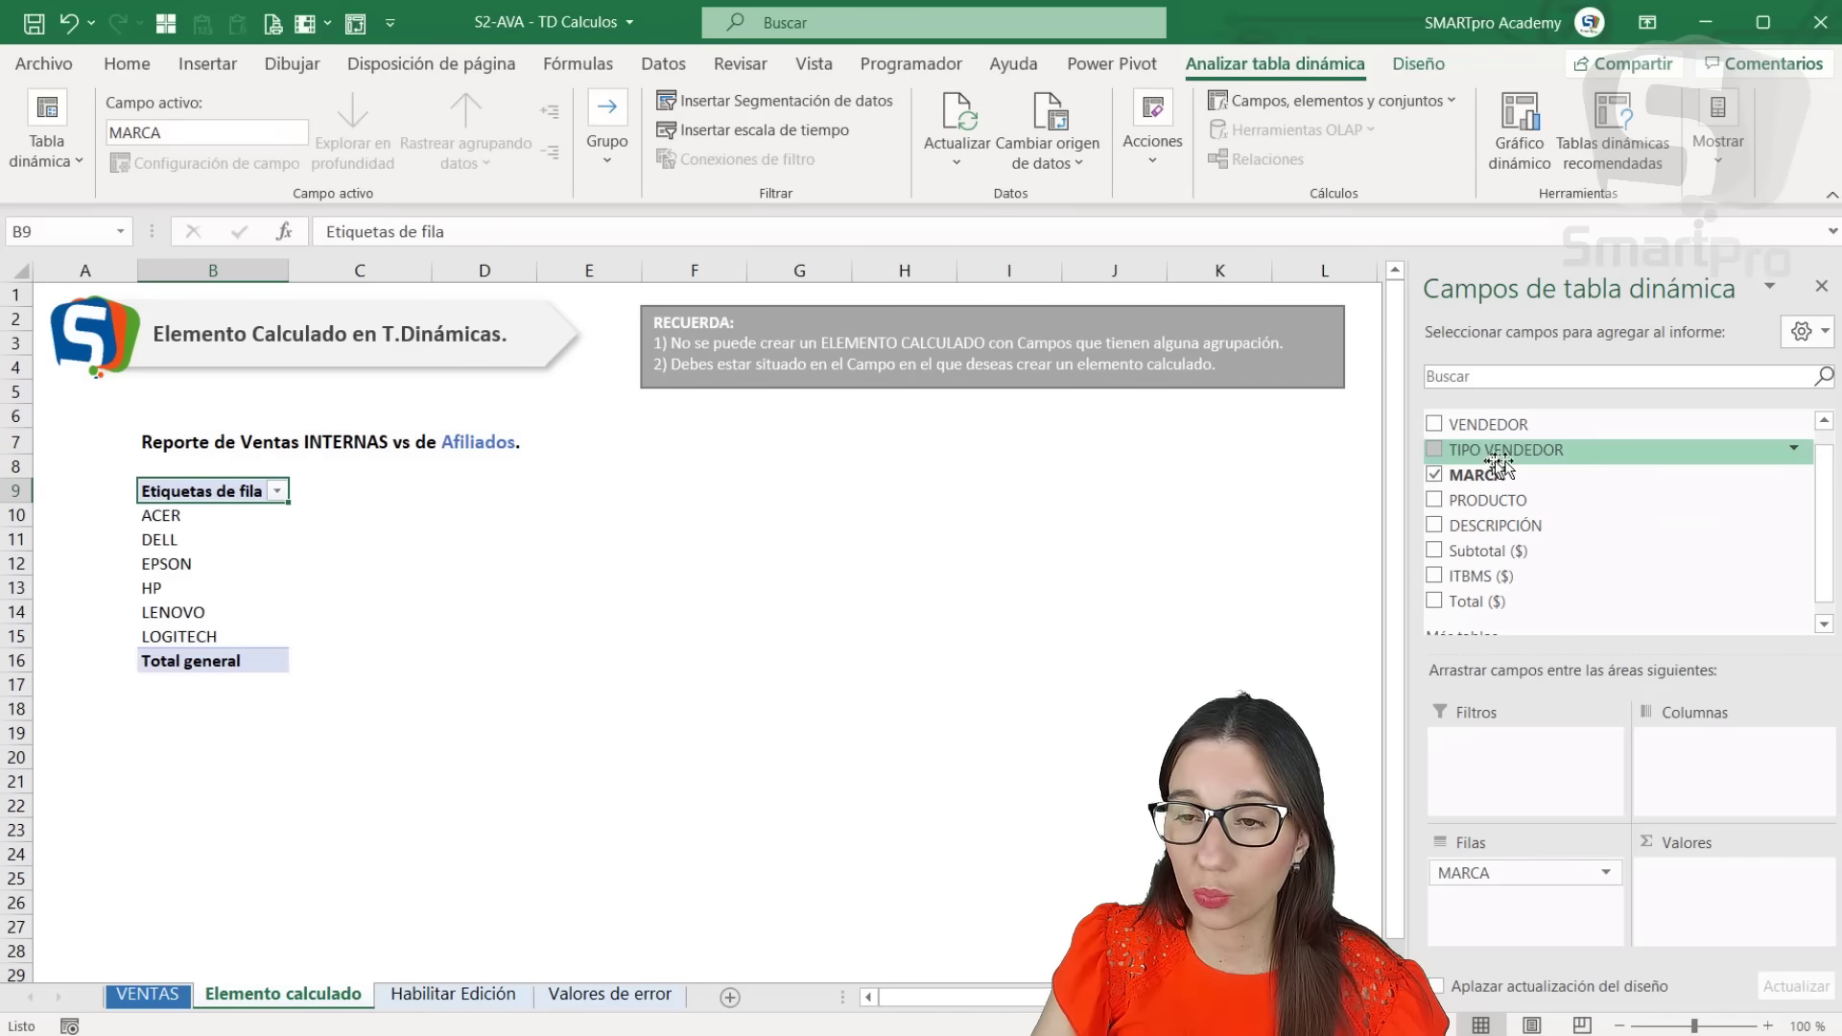
{"action": "left_click_drag", "start_coordinate": [1500, 457], "coordinate": [1517, 907]}
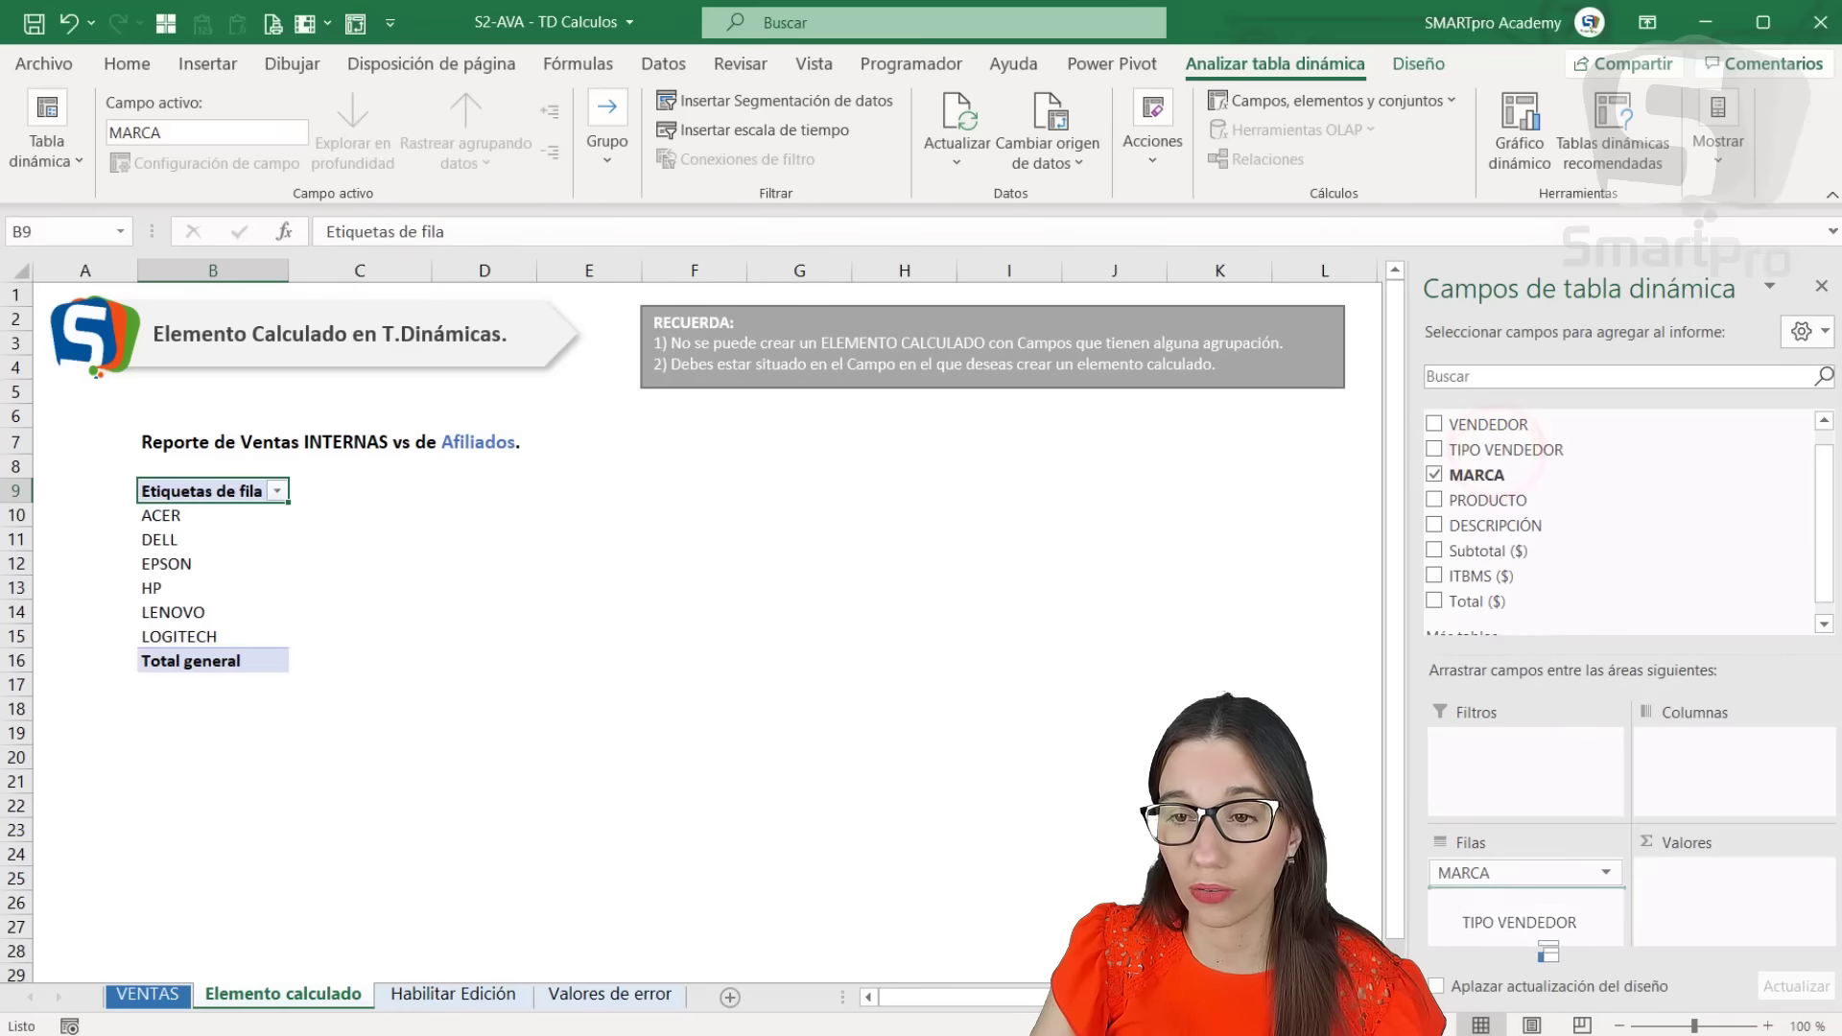
{"action": "left_click_drag", "start_coordinate": [1497, 601], "coordinate": [1707, 895]}
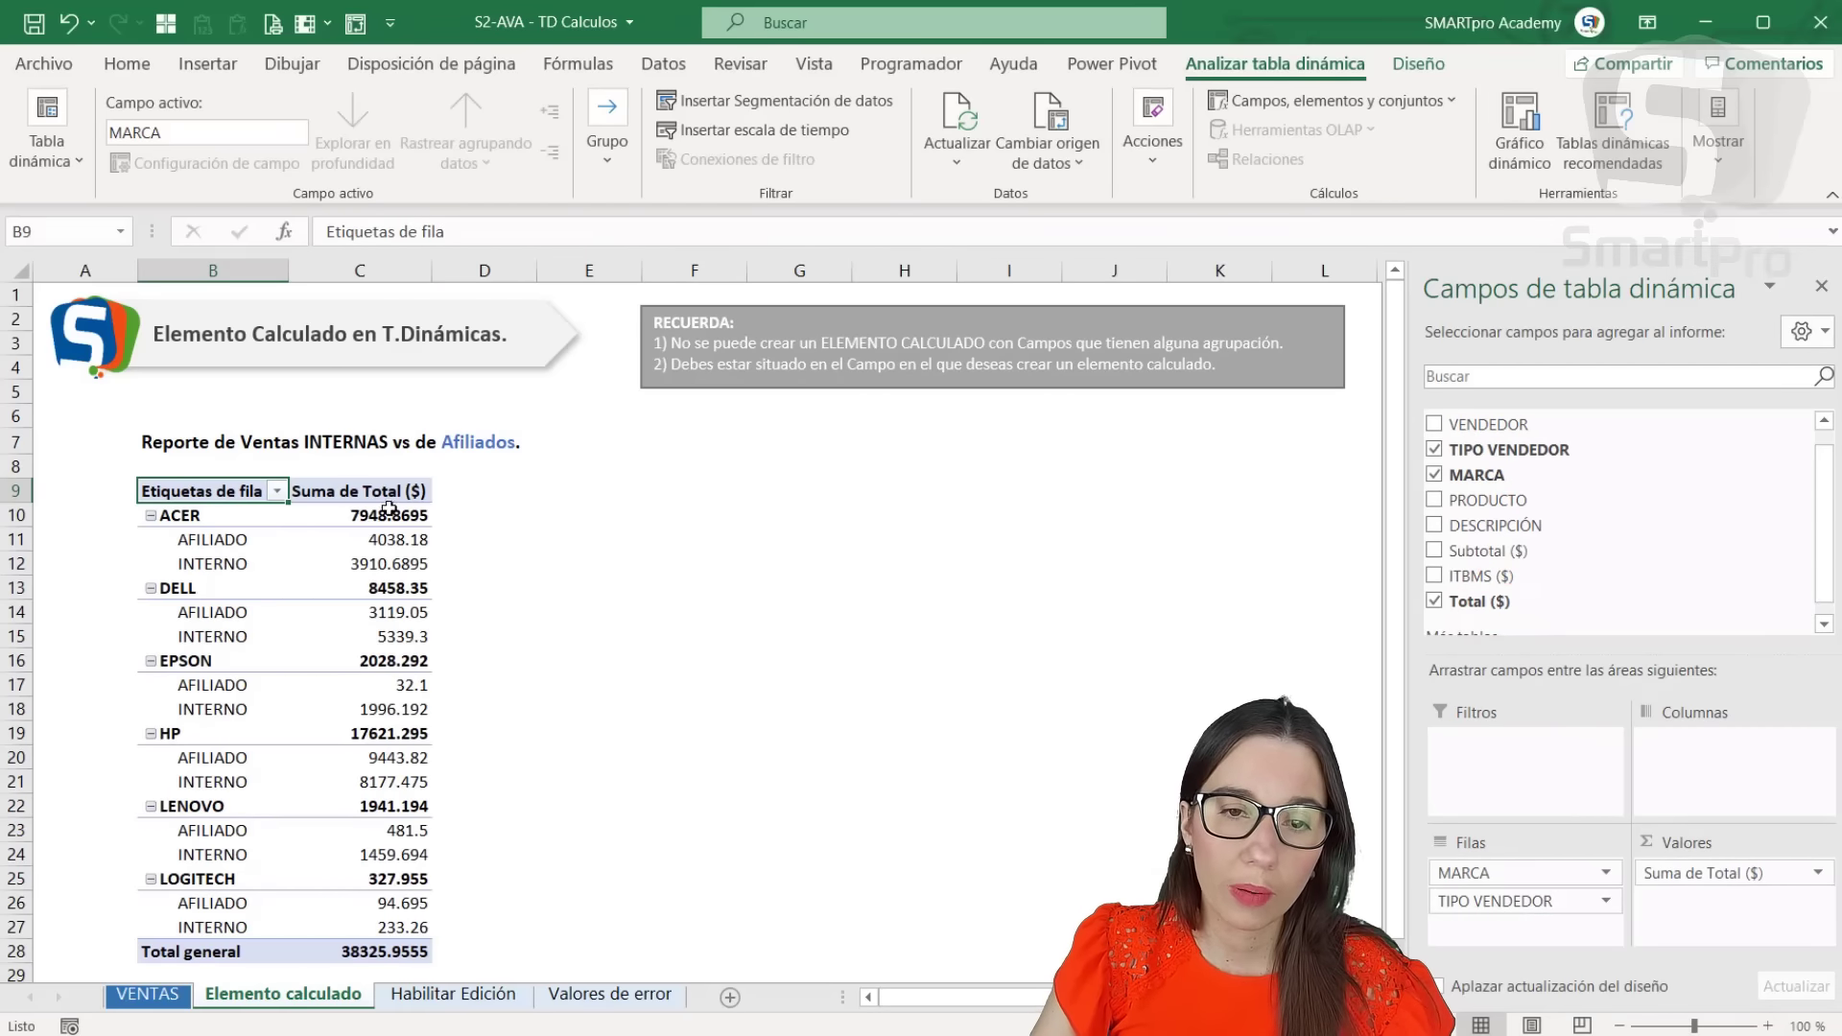
Format the Total ($) values as Accounting with no currency symbol.
{"action": "right_click", "coordinate": [403, 543]}
{"action": "left_click", "coordinate": [595, 898]}
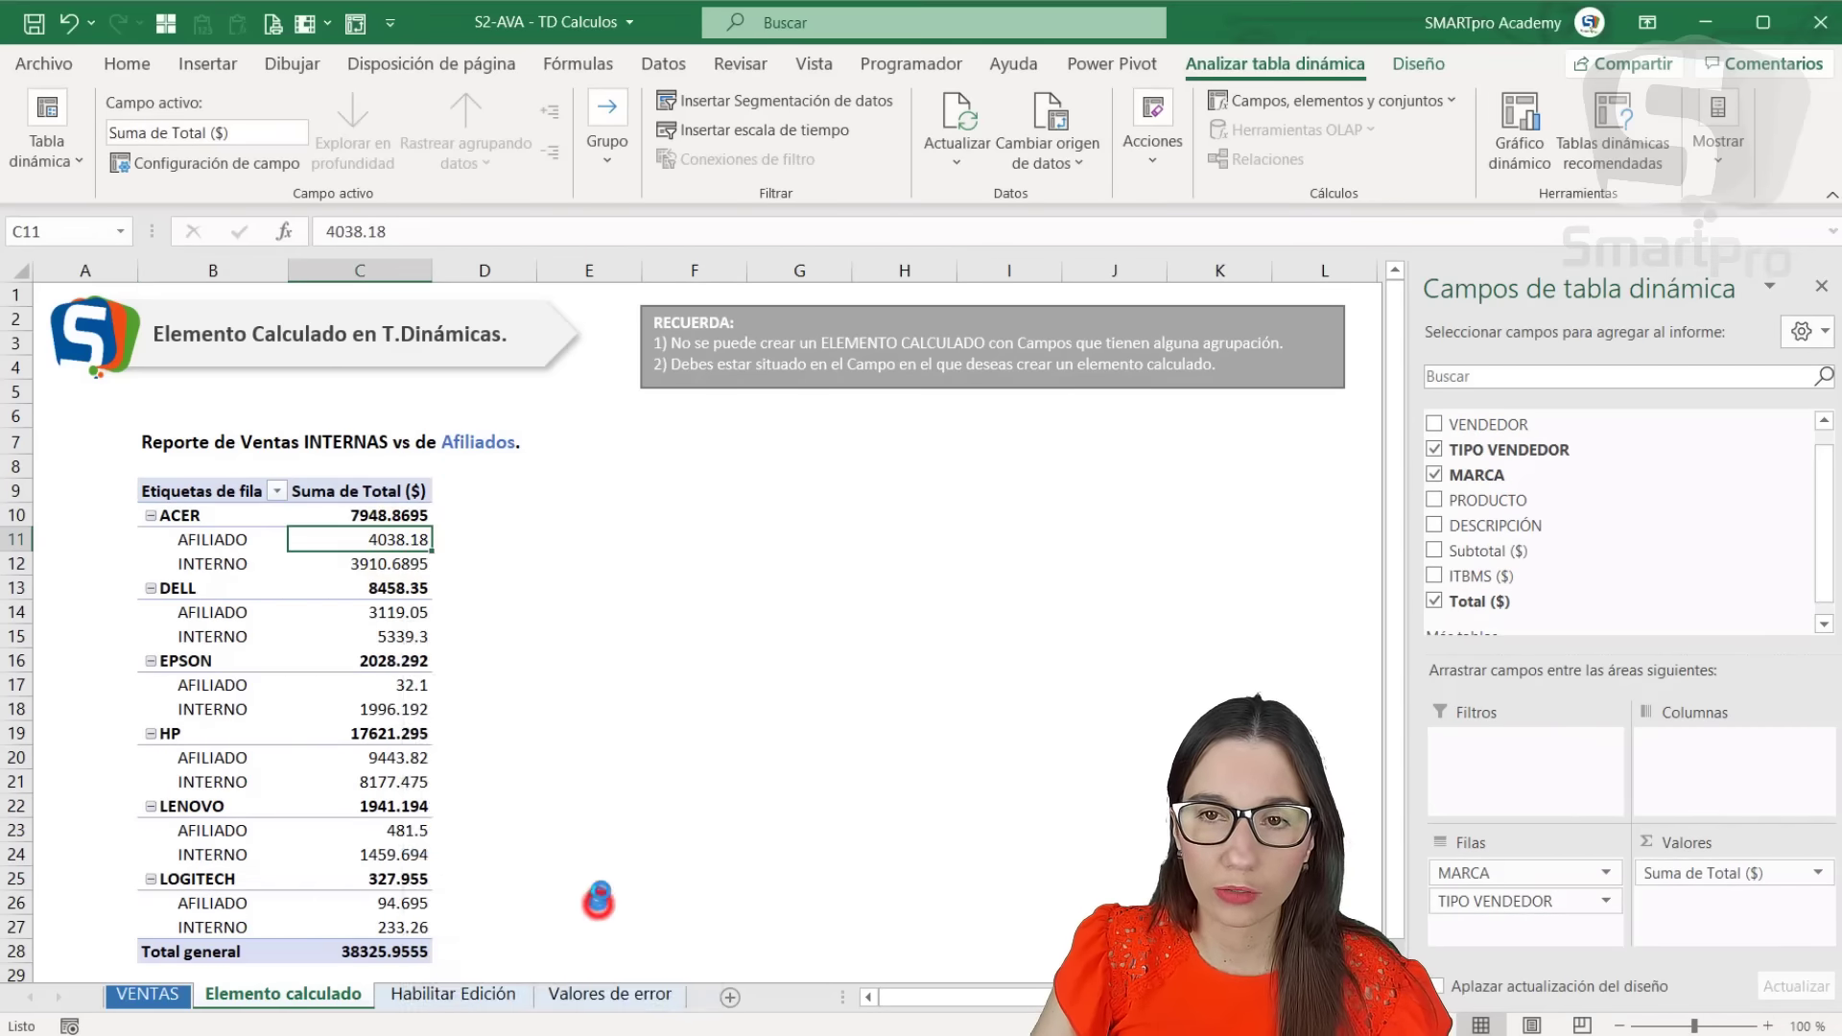
{"action": "left_click", "coordinate": [419, 1005]}
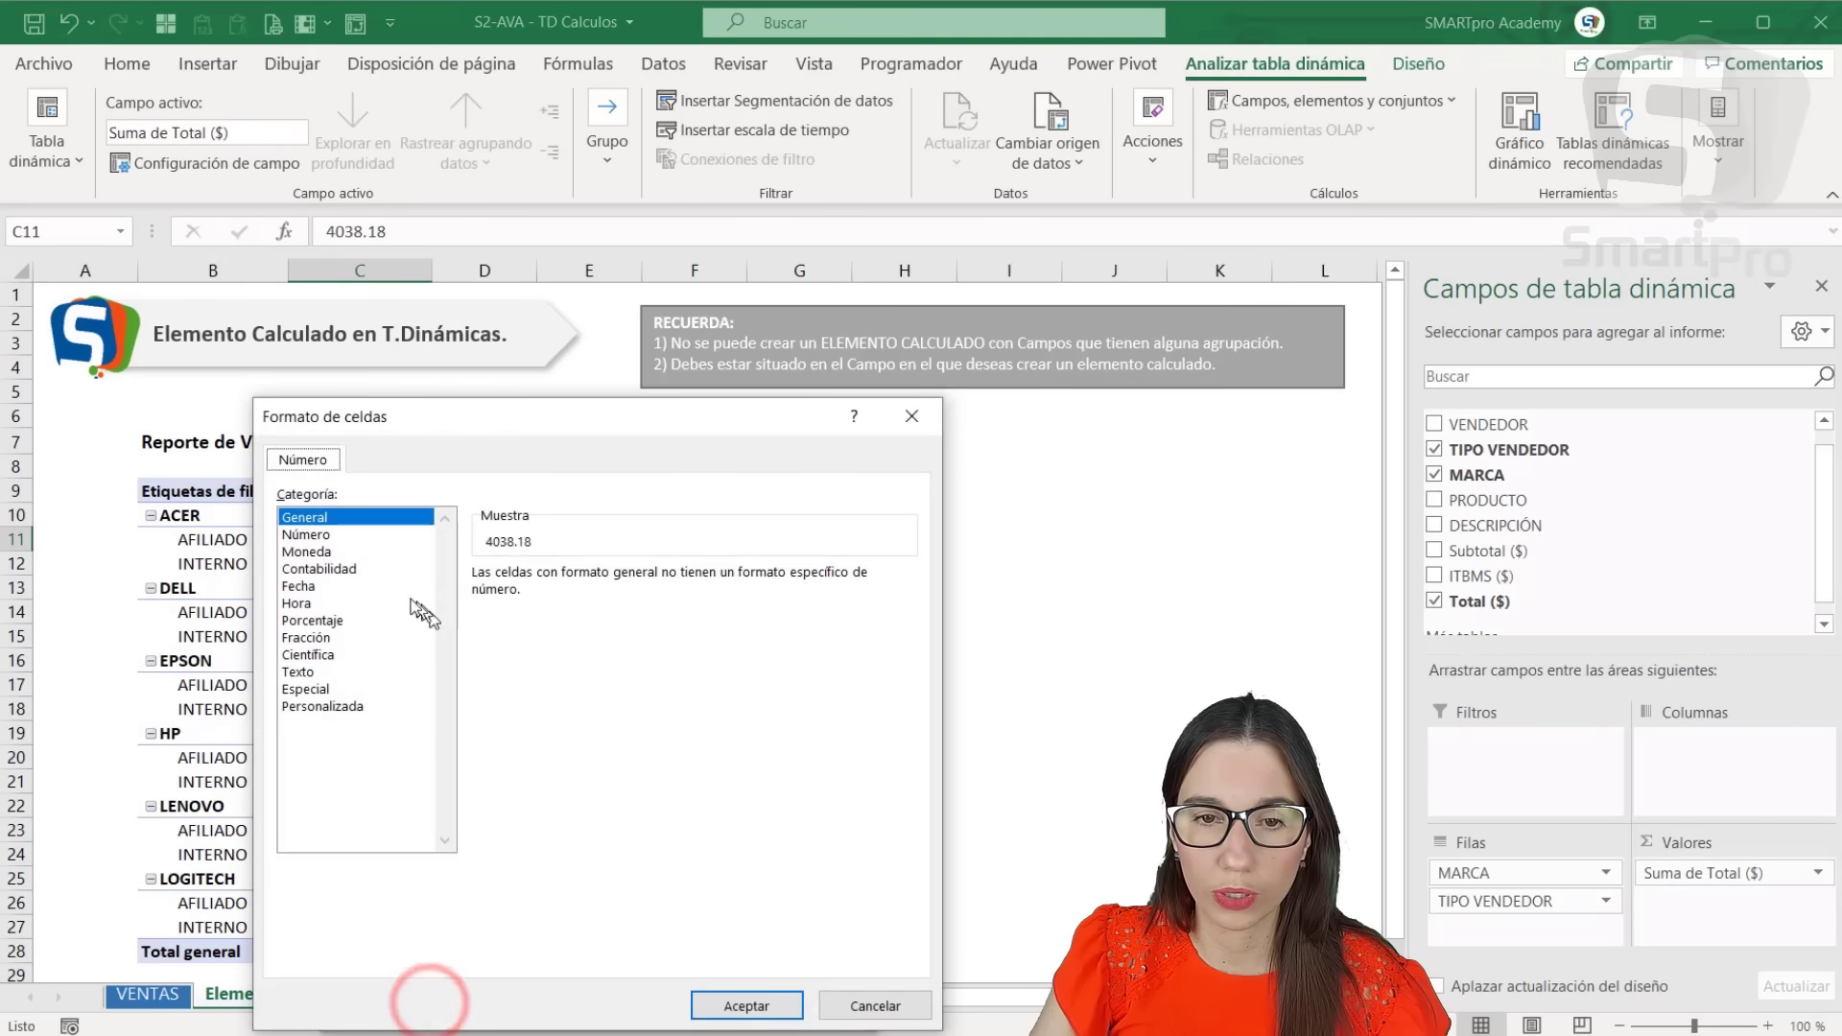
{"action": "left_click", "coordinate": [373, 568]}
{"action": "left_click", "coordinate": [907, 606]}
{"action": "left_click", "coordinate": [629, 614]}
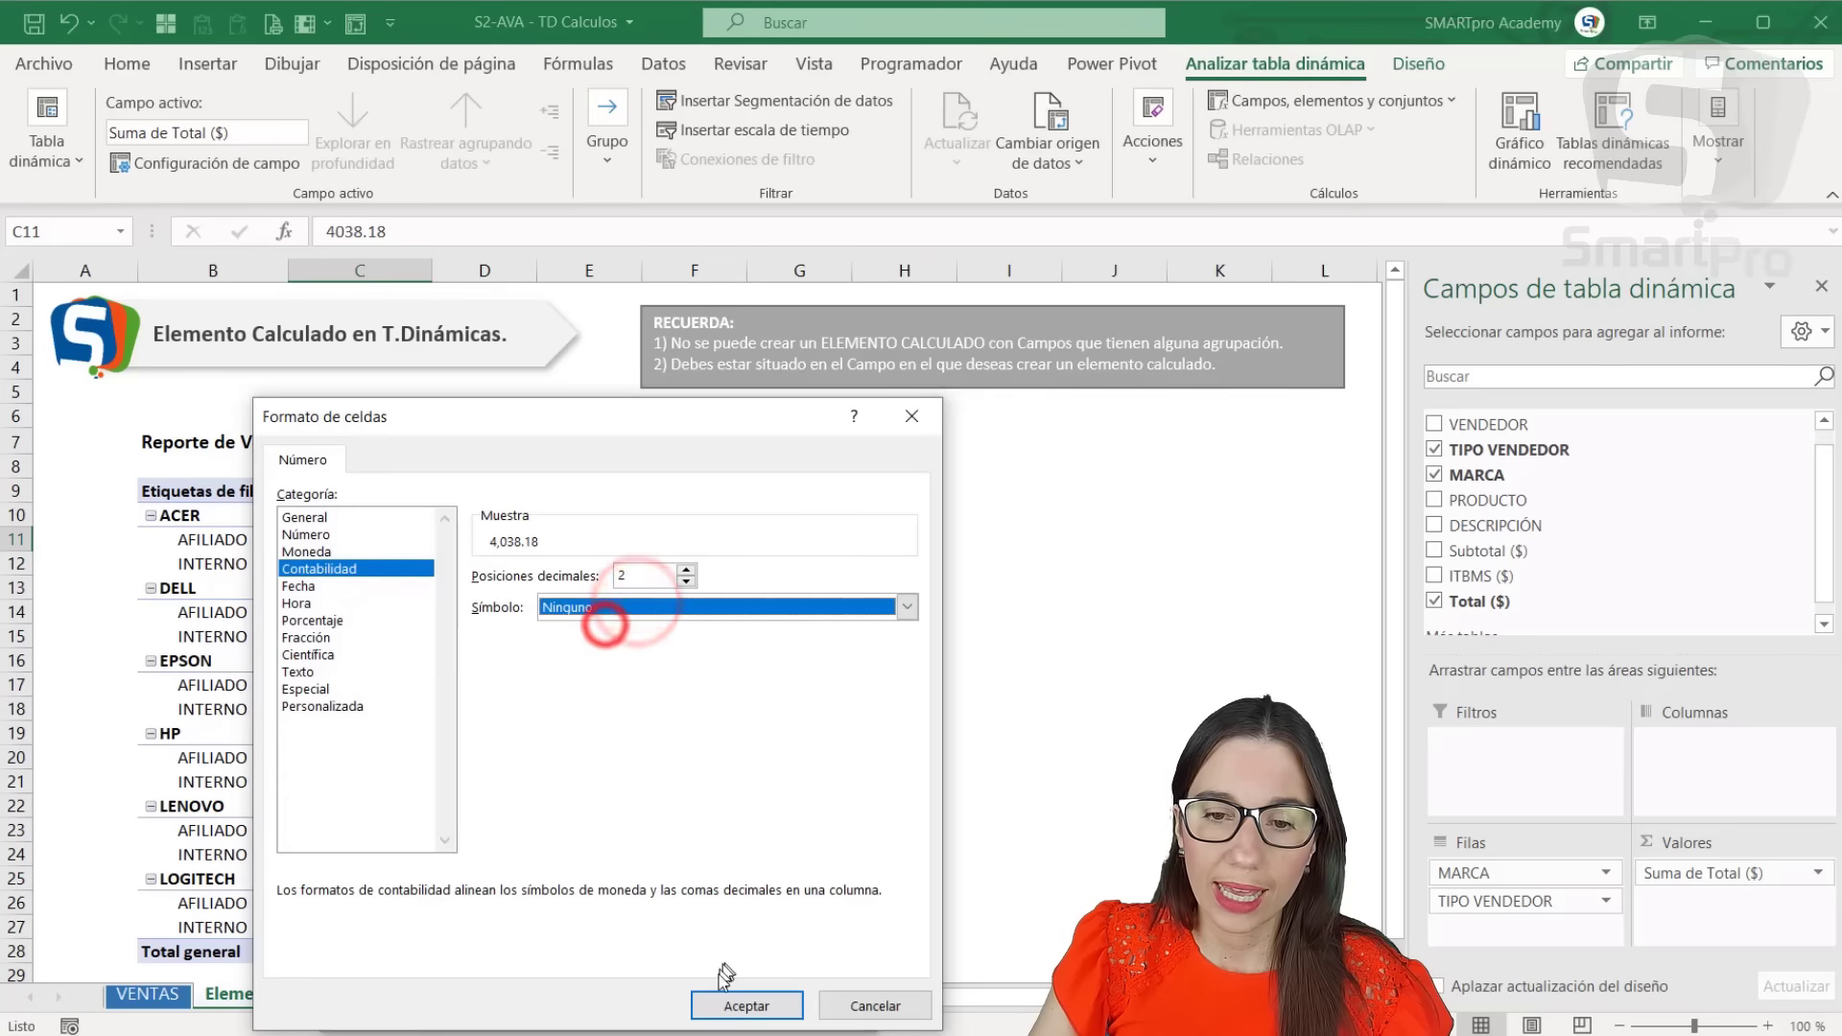
{"action": "left_click", "coordinate": [729, 1003]}
{"action": "left_click", "coordinate": [683, 1006]}
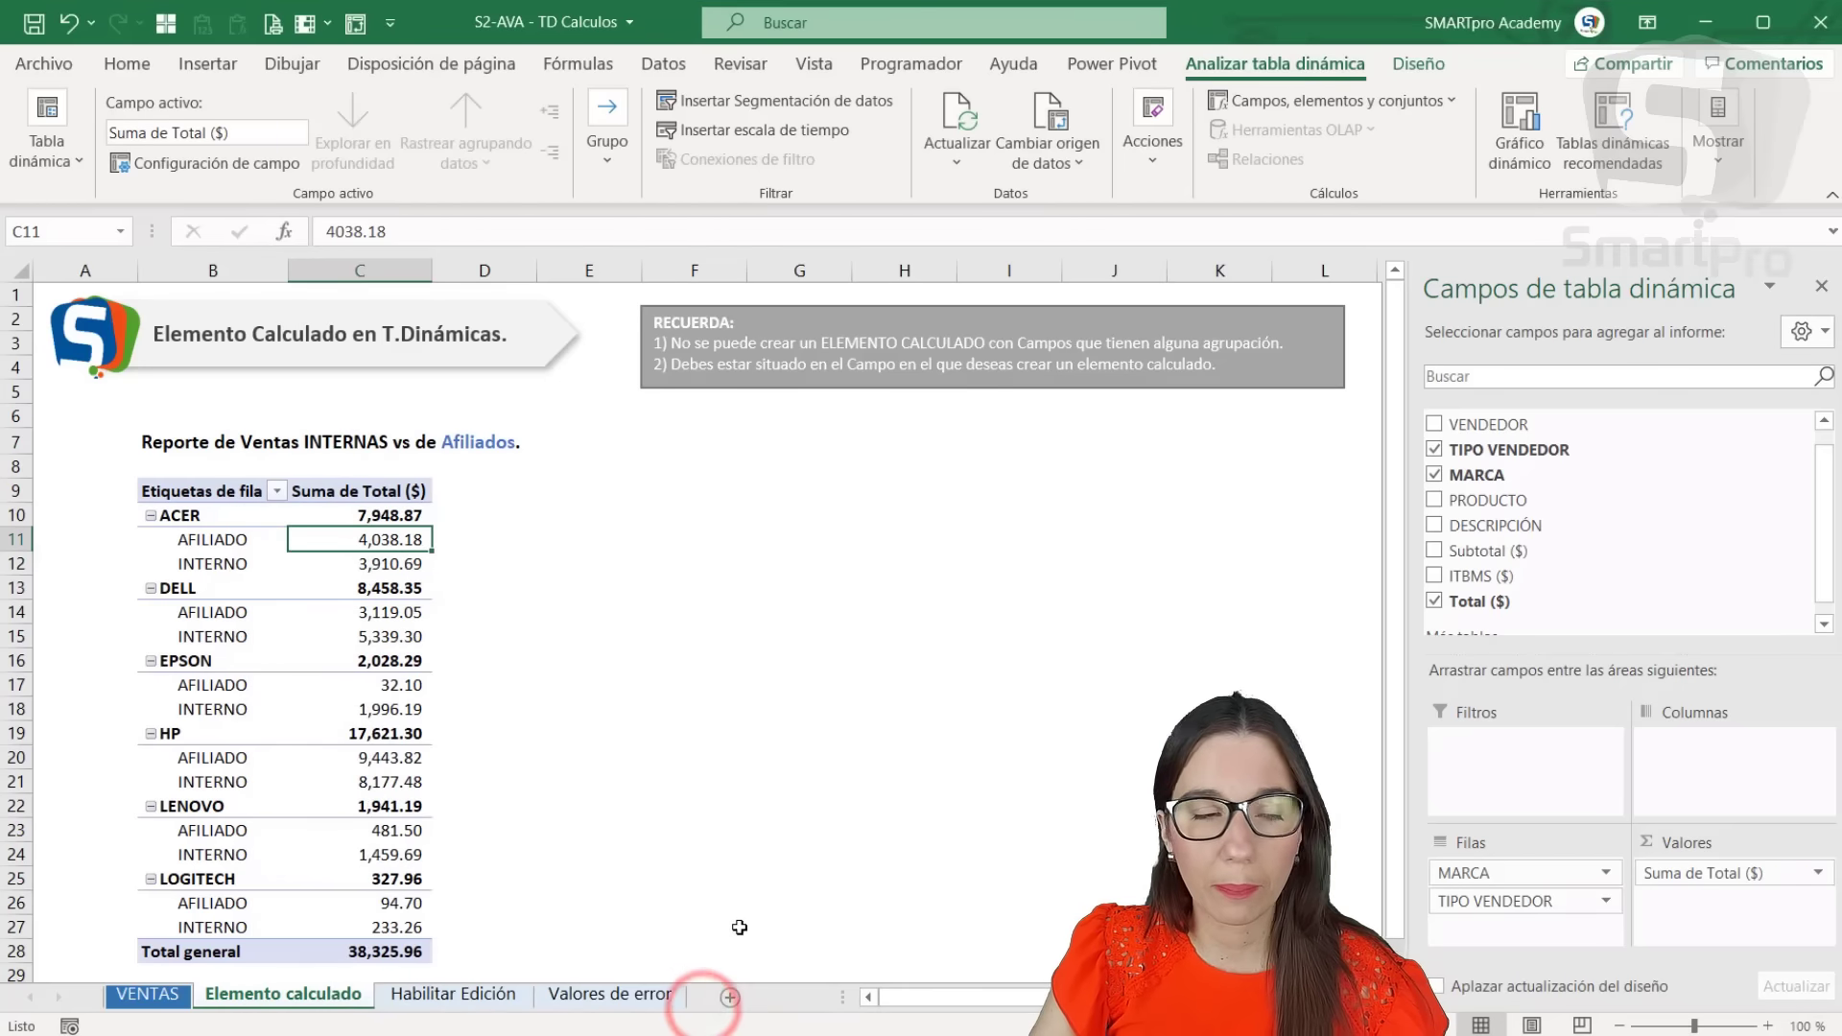
Apply a grey style from the Design tab's pivot table styles gallery.
{"action": "left_click", "coordinate": [1418, 59]}
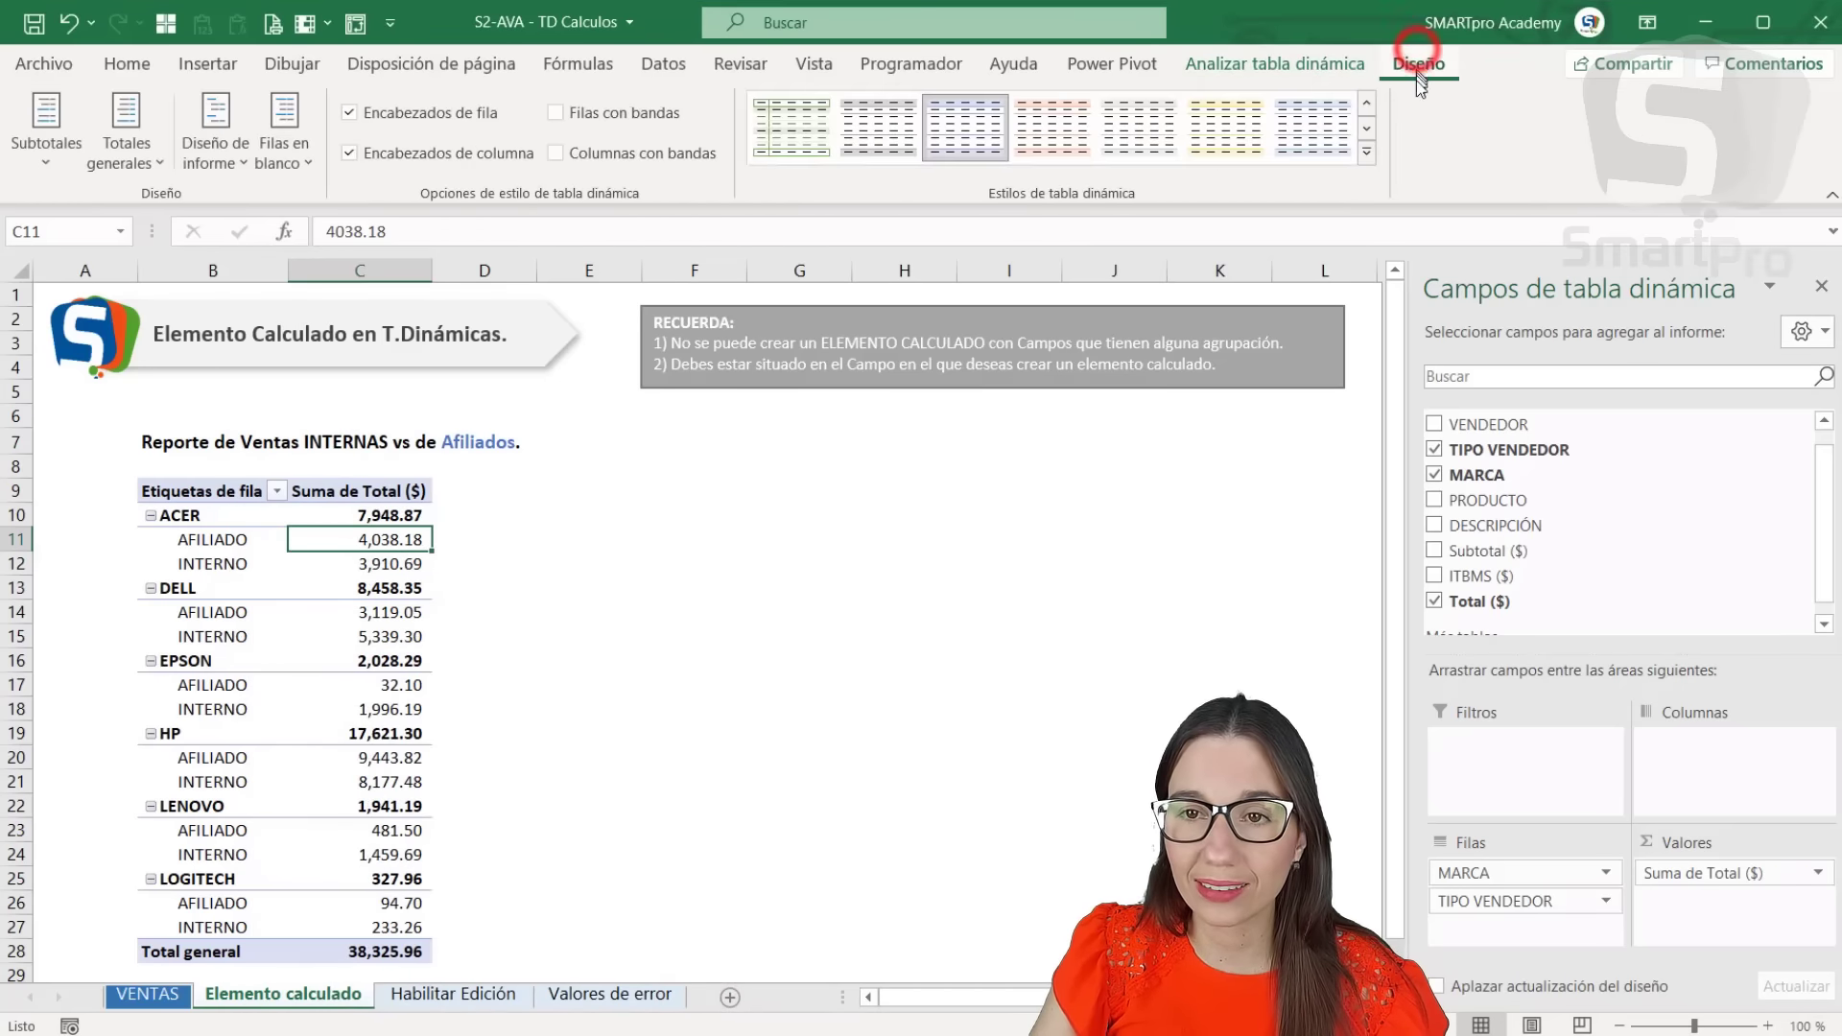
{"action": "left_click", "coordinate": [1365, 163]}
{"action": "left_click", "coordinate": [1103, 248]}
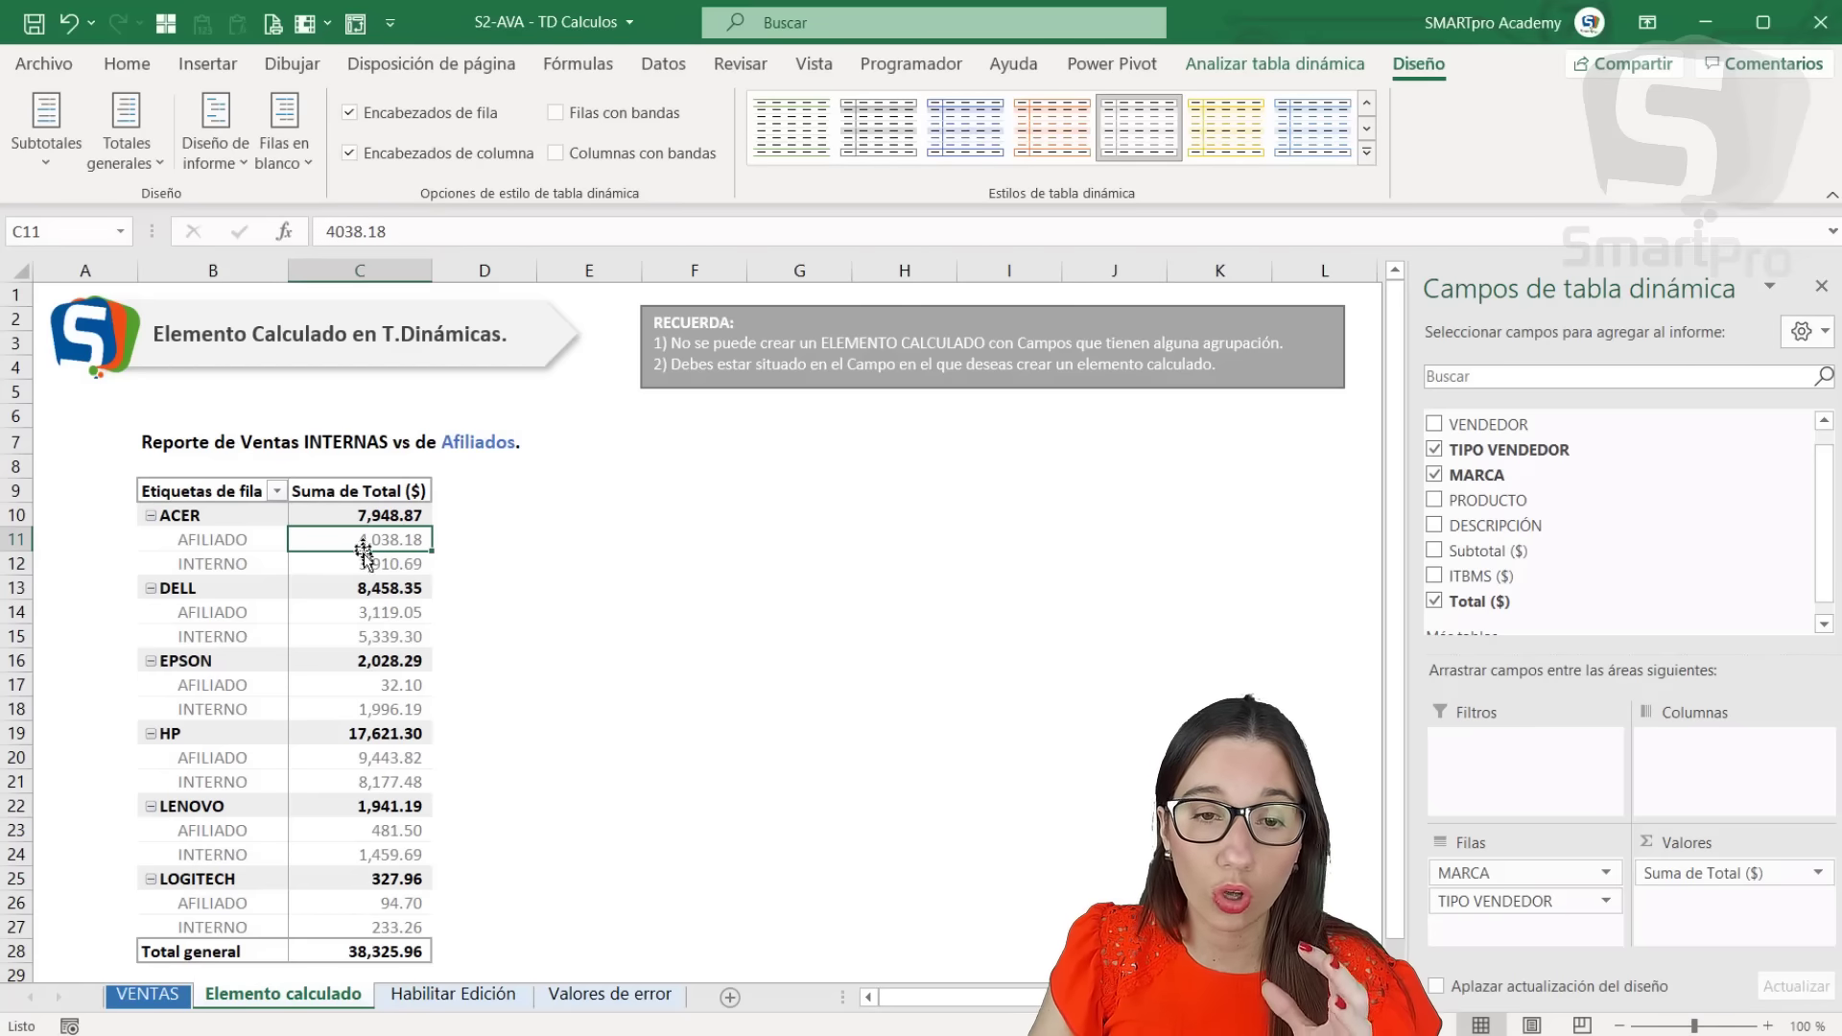
{"action": "left_click", "coordinate": [364, 559]}
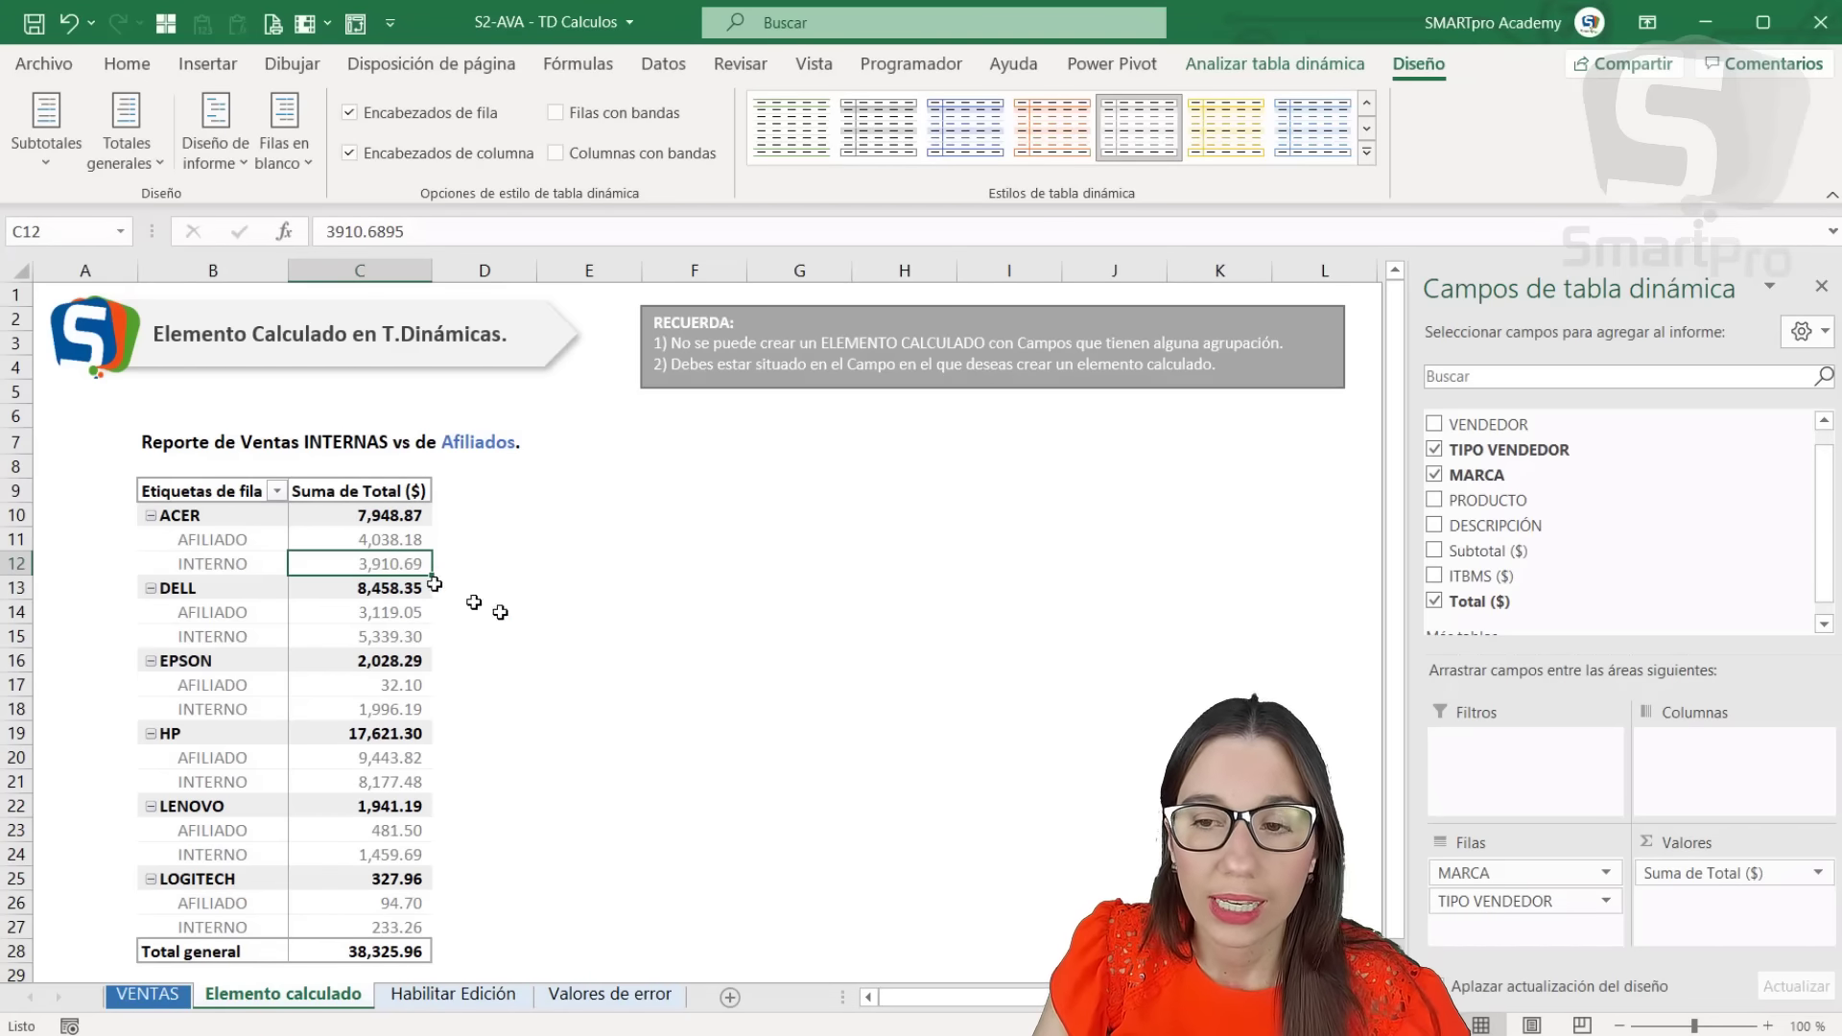
{"action": "scroll", "coordinate": [1495, 451], "scroll_direction": "up", "scroll_amount": 1}
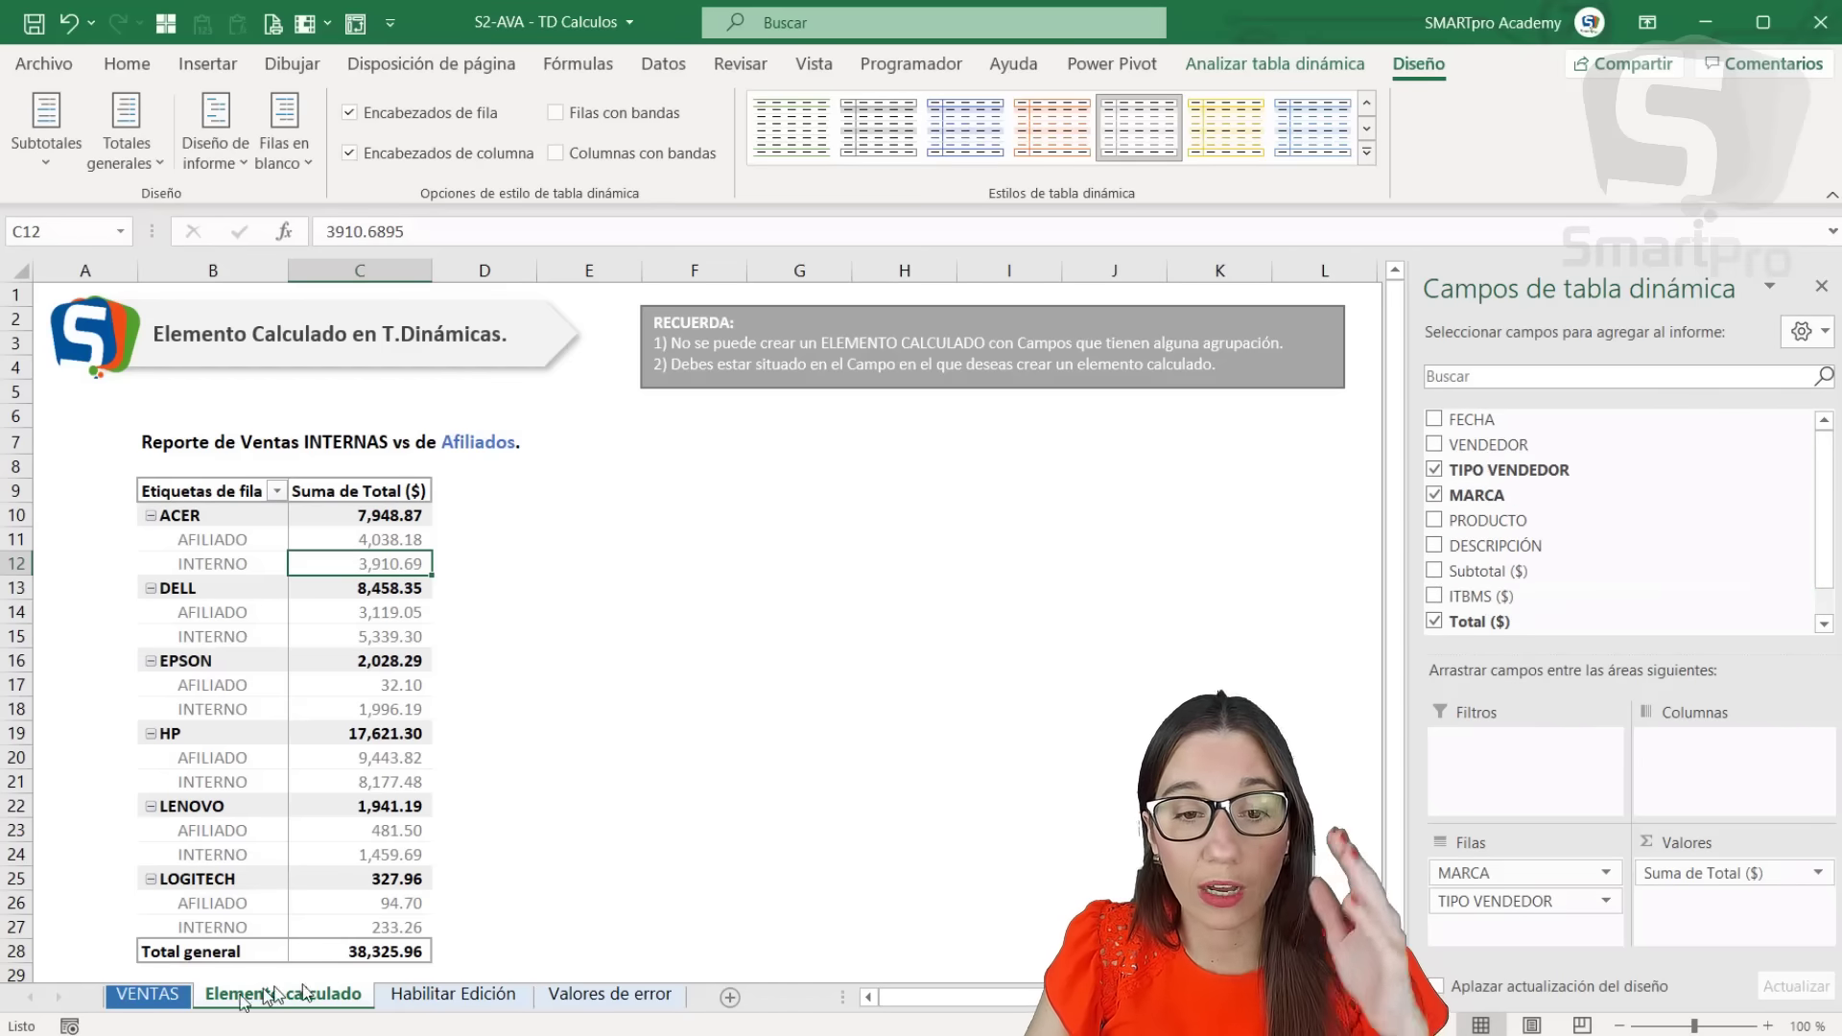
{"action": "left_click", "coordinate": [150, 996]}
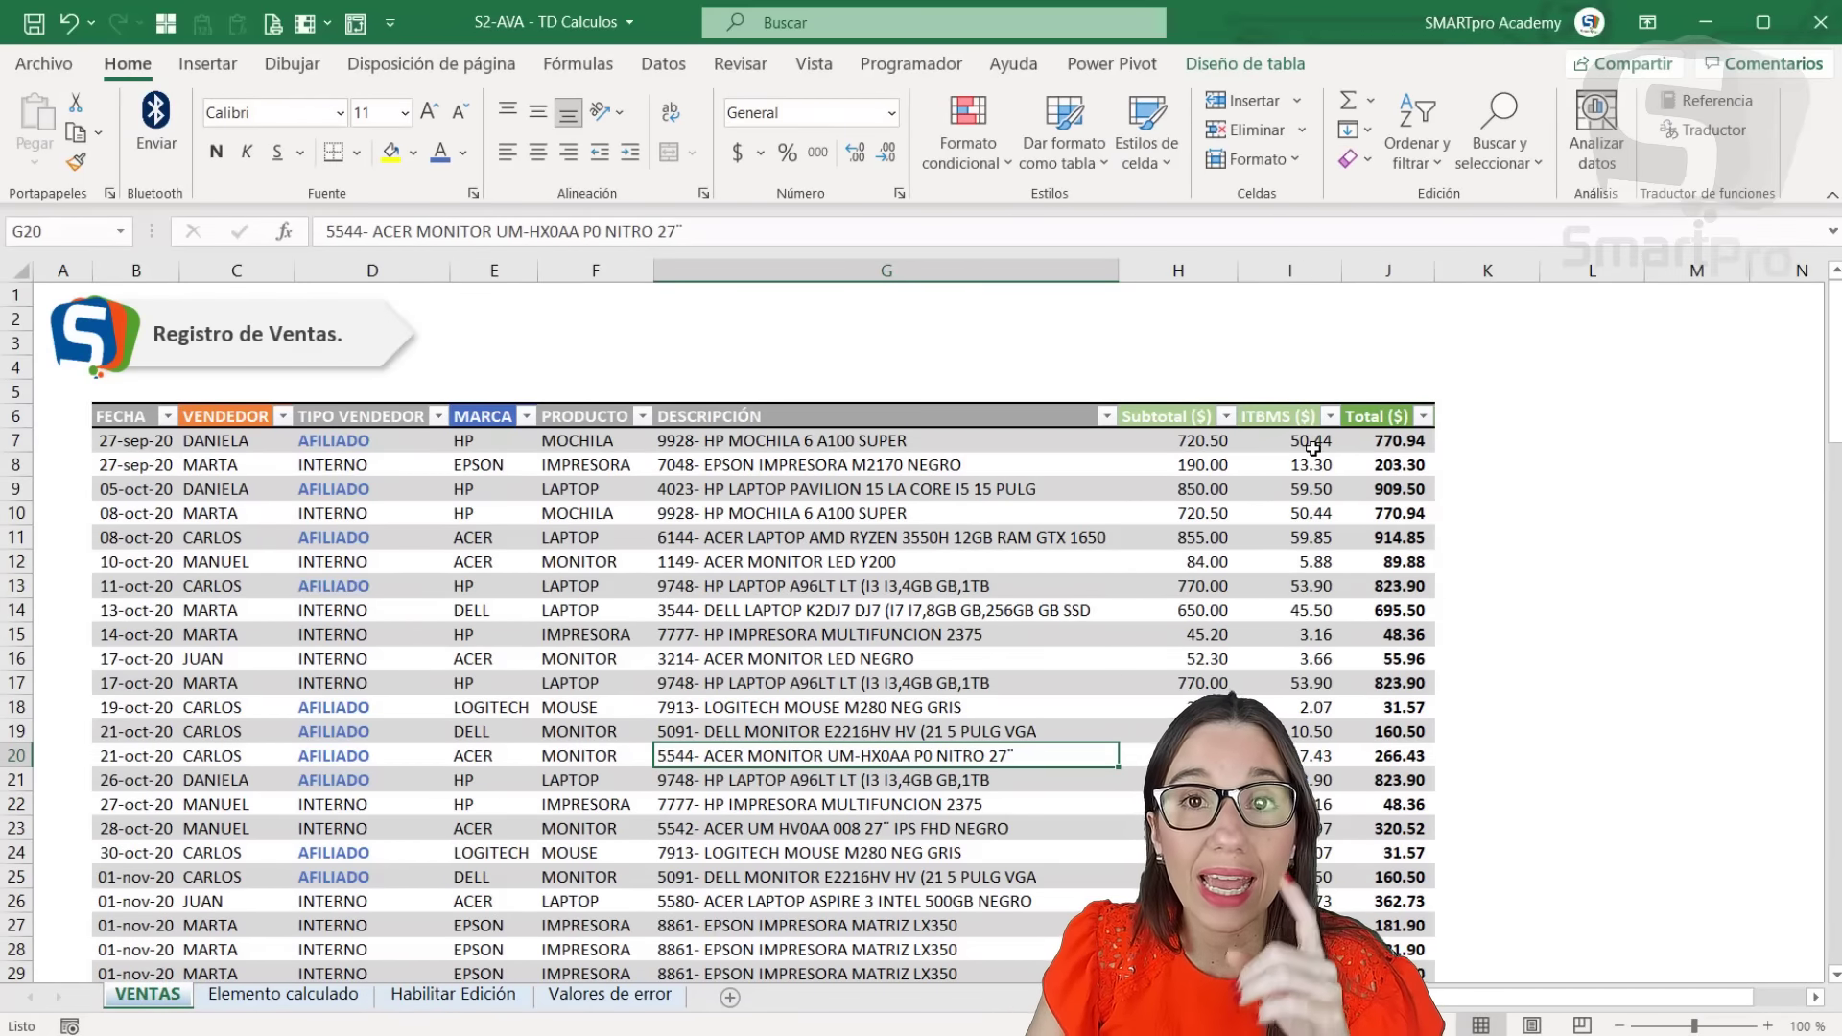
{"action": "left_click", "coordinate": [581, 453]}
{"action": "left_click", "coordinate": [585, 576]}
{"action": "left_click", "coordinate": [590, 691]}
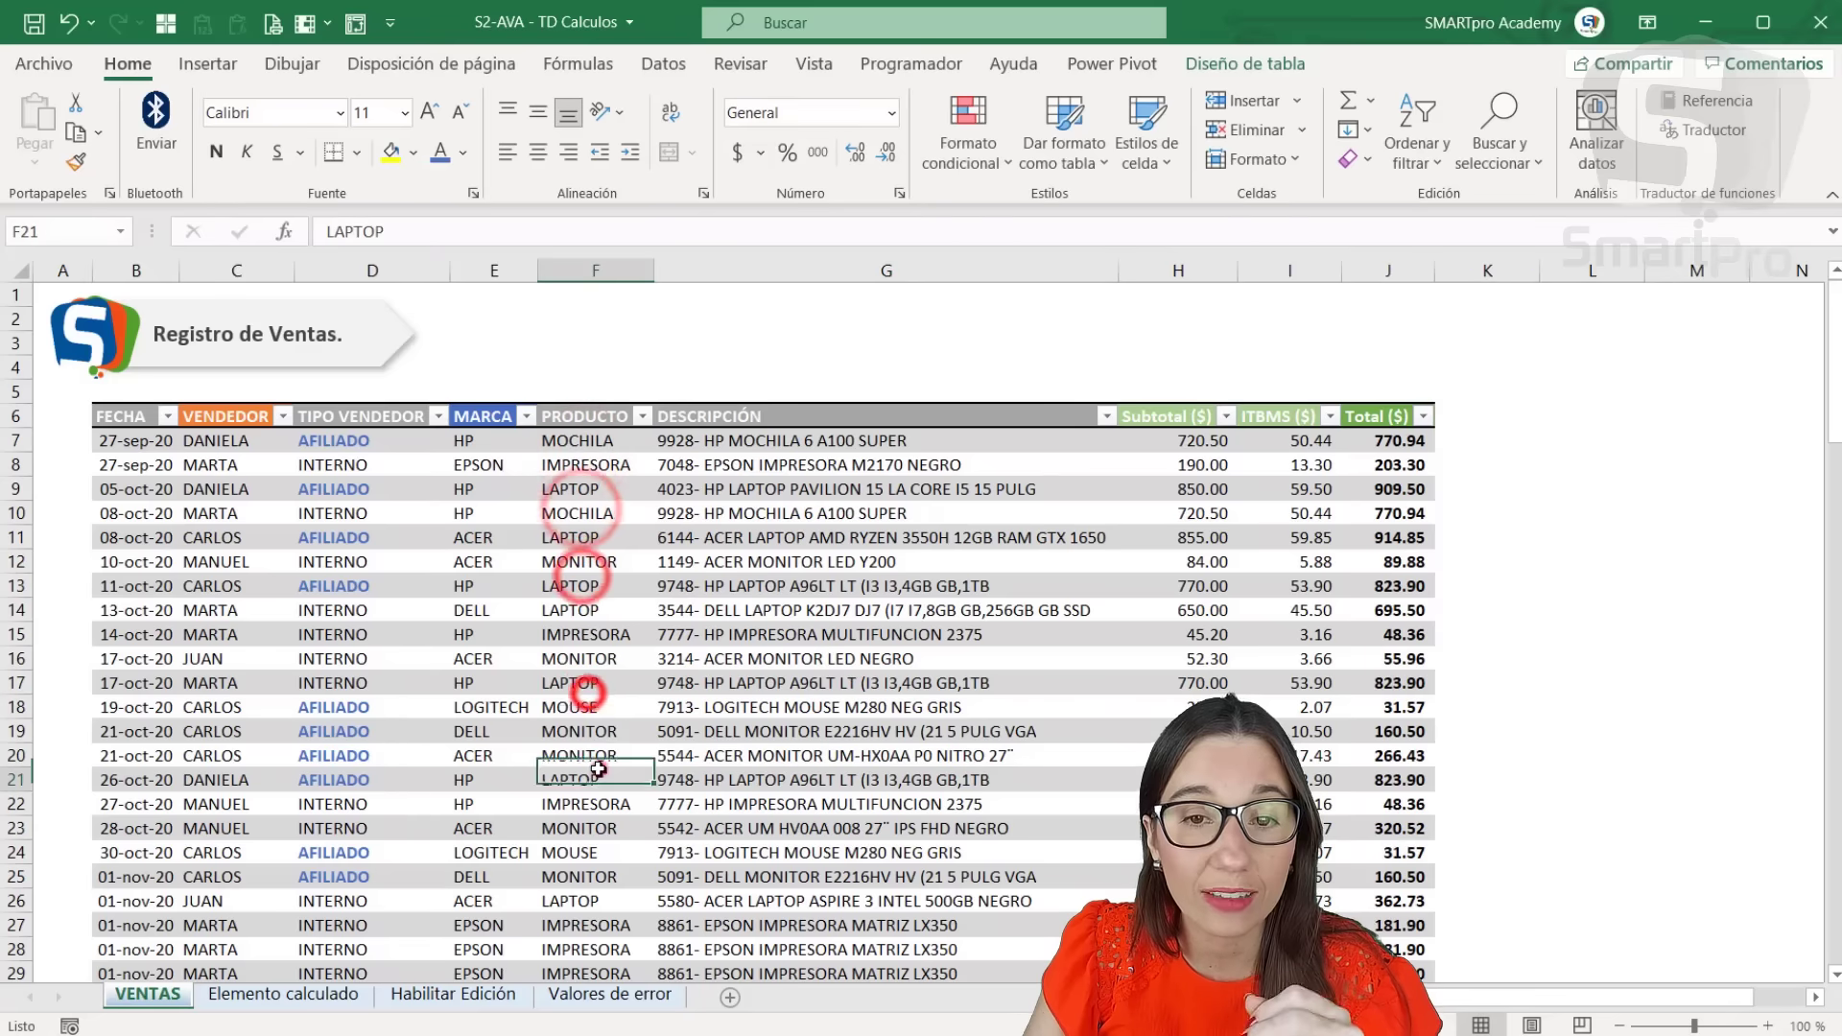
{"action": "left_click", "coordinate": [600, 768]}
{"action": "left_click", "coordinate": [595, 843]}
{"action": "left_click", "coordinate": [586, 465]}
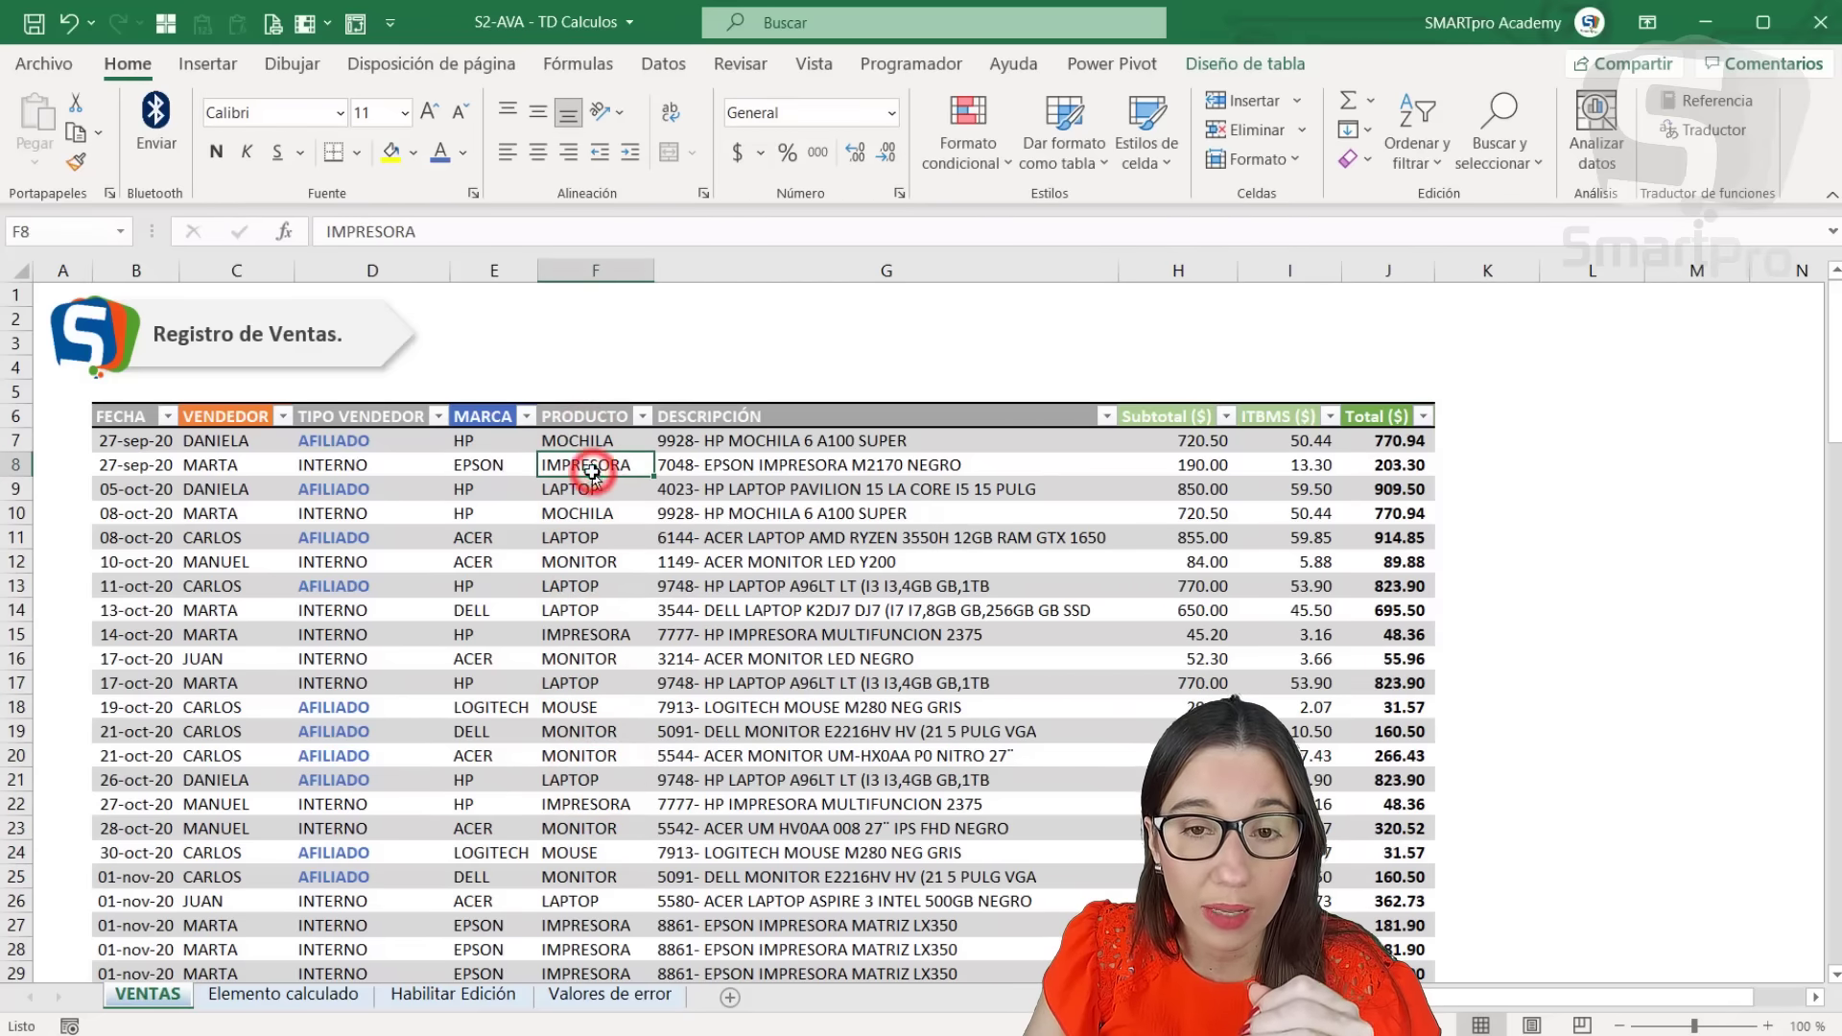
{"action": "left_click", "coordinate": [586, 489]}
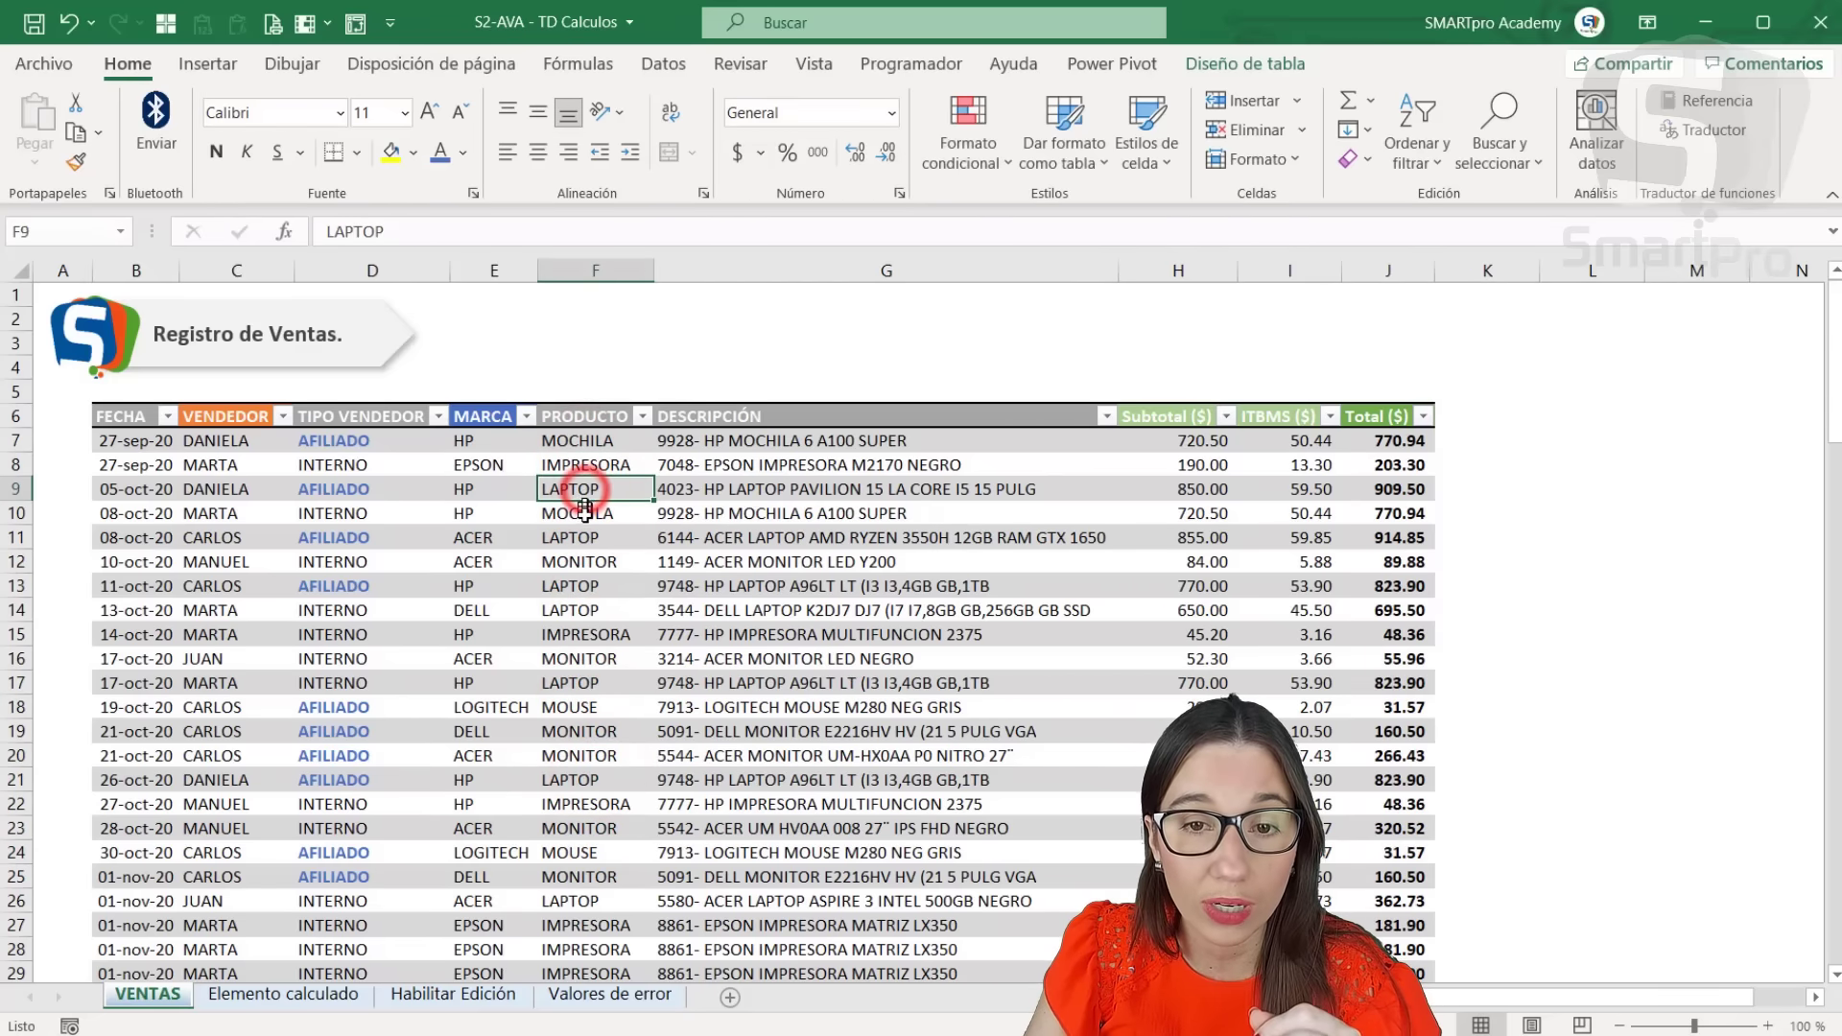
{"action": "left_click", "coordinate": [777, 488]}
{"action": "left_click", "coordinate": [804, 633]}
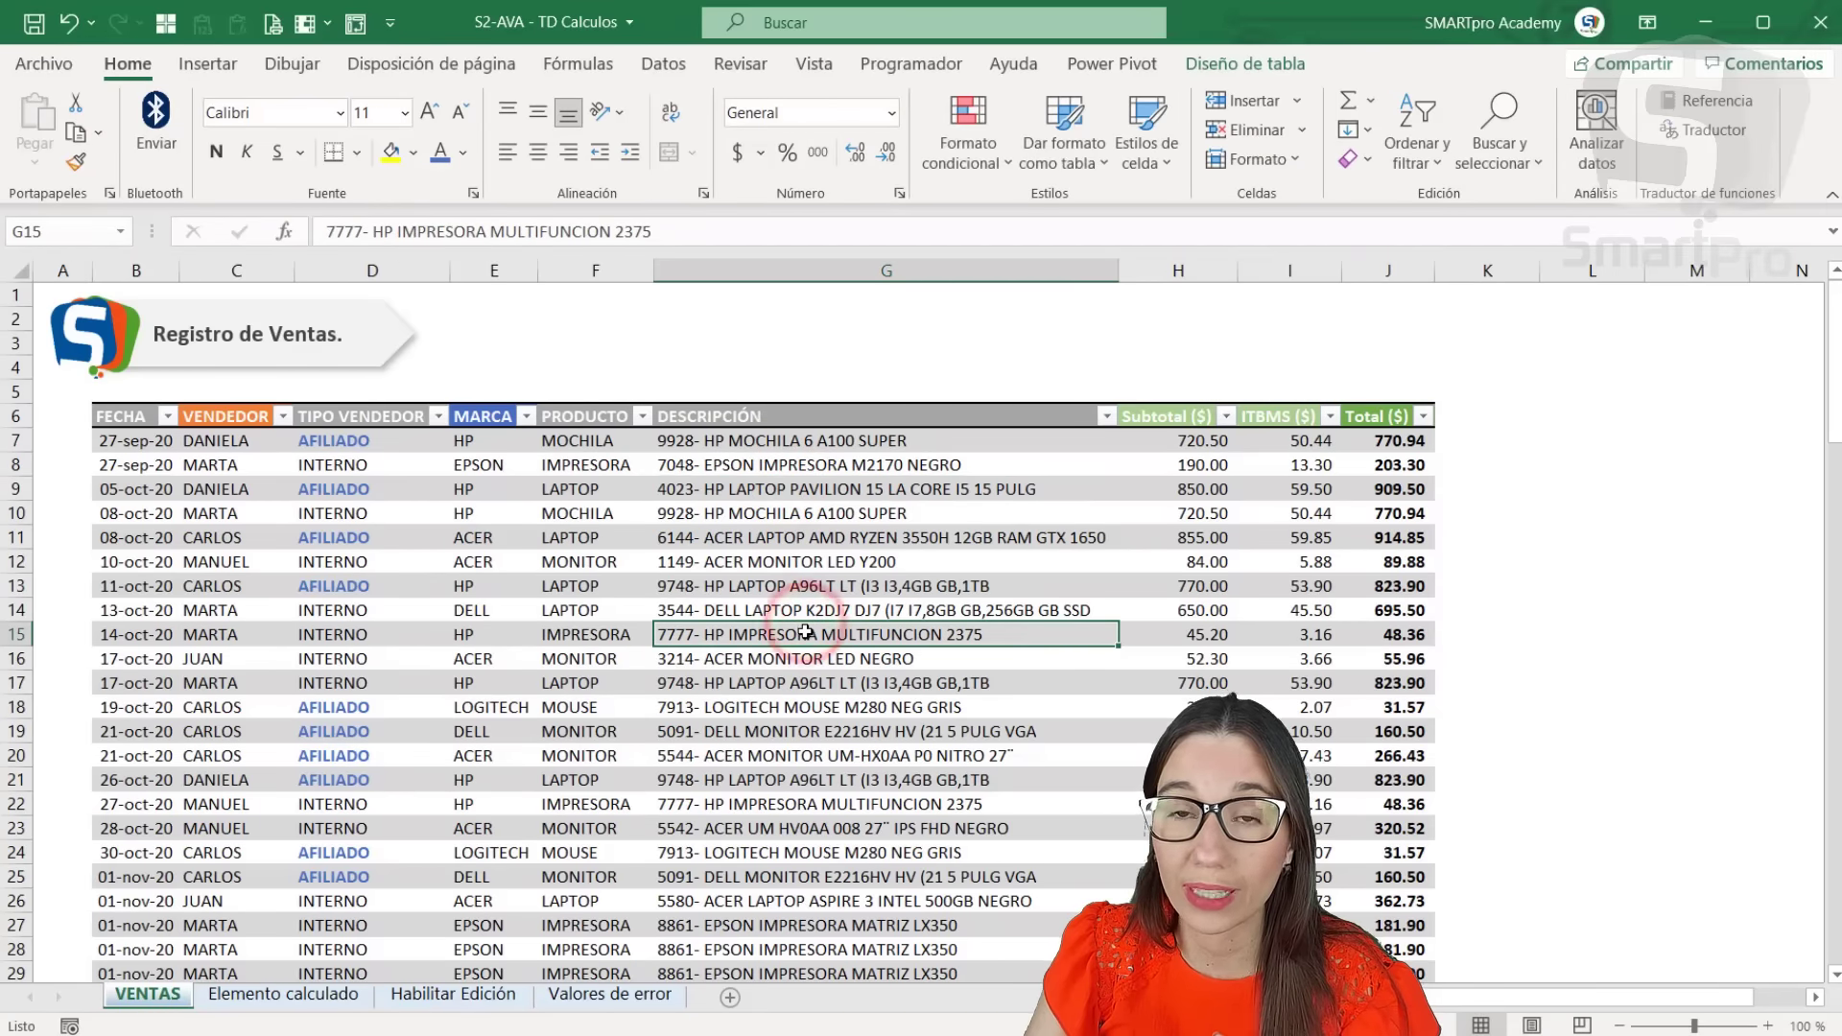
{"action": "left_click", "coordinate": [283, 994]}
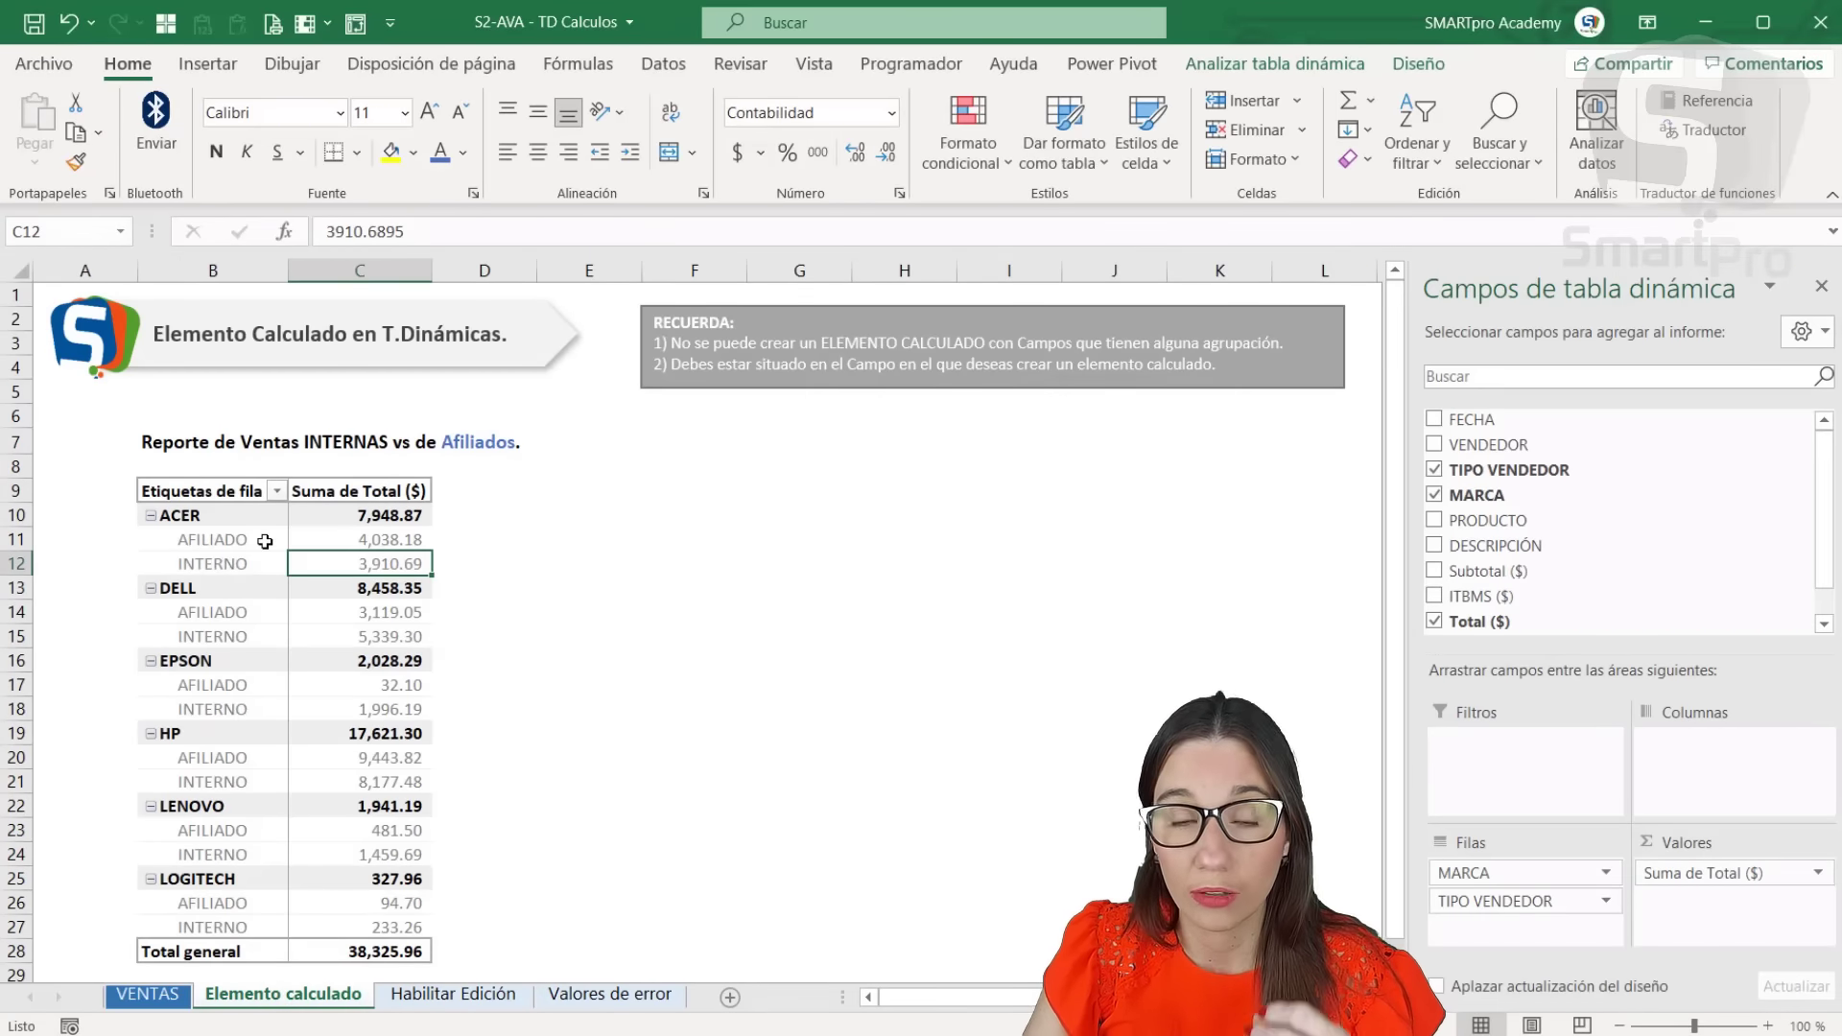
Glance at VENTAS, return to Elemento calculado, and inspect the Fields, Items & Sets menu.
{"action": "left_click", "coordinate": [173, 998]}
{"action": "left_click", "coordinate": [354, 996]}
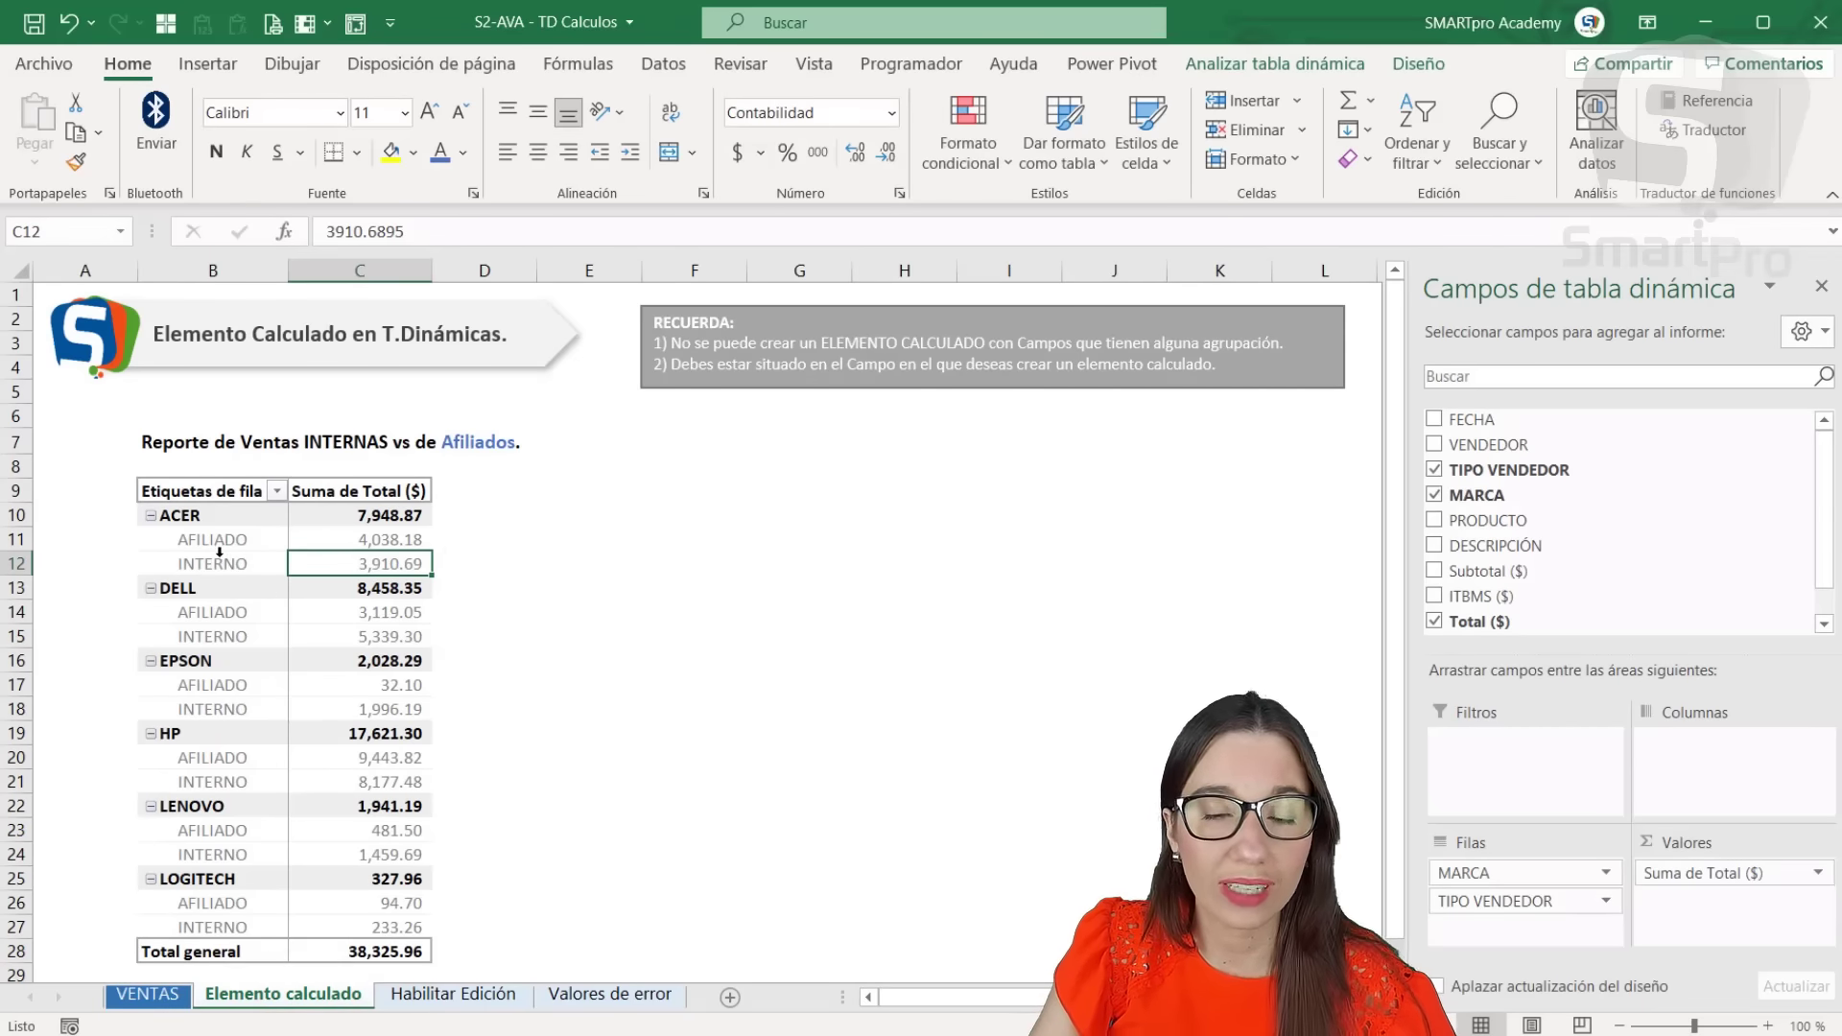
{"action": "left_click", "coordinate": [237, 562]}
{"action": "left_click", "coordinate": [1319, 68]}
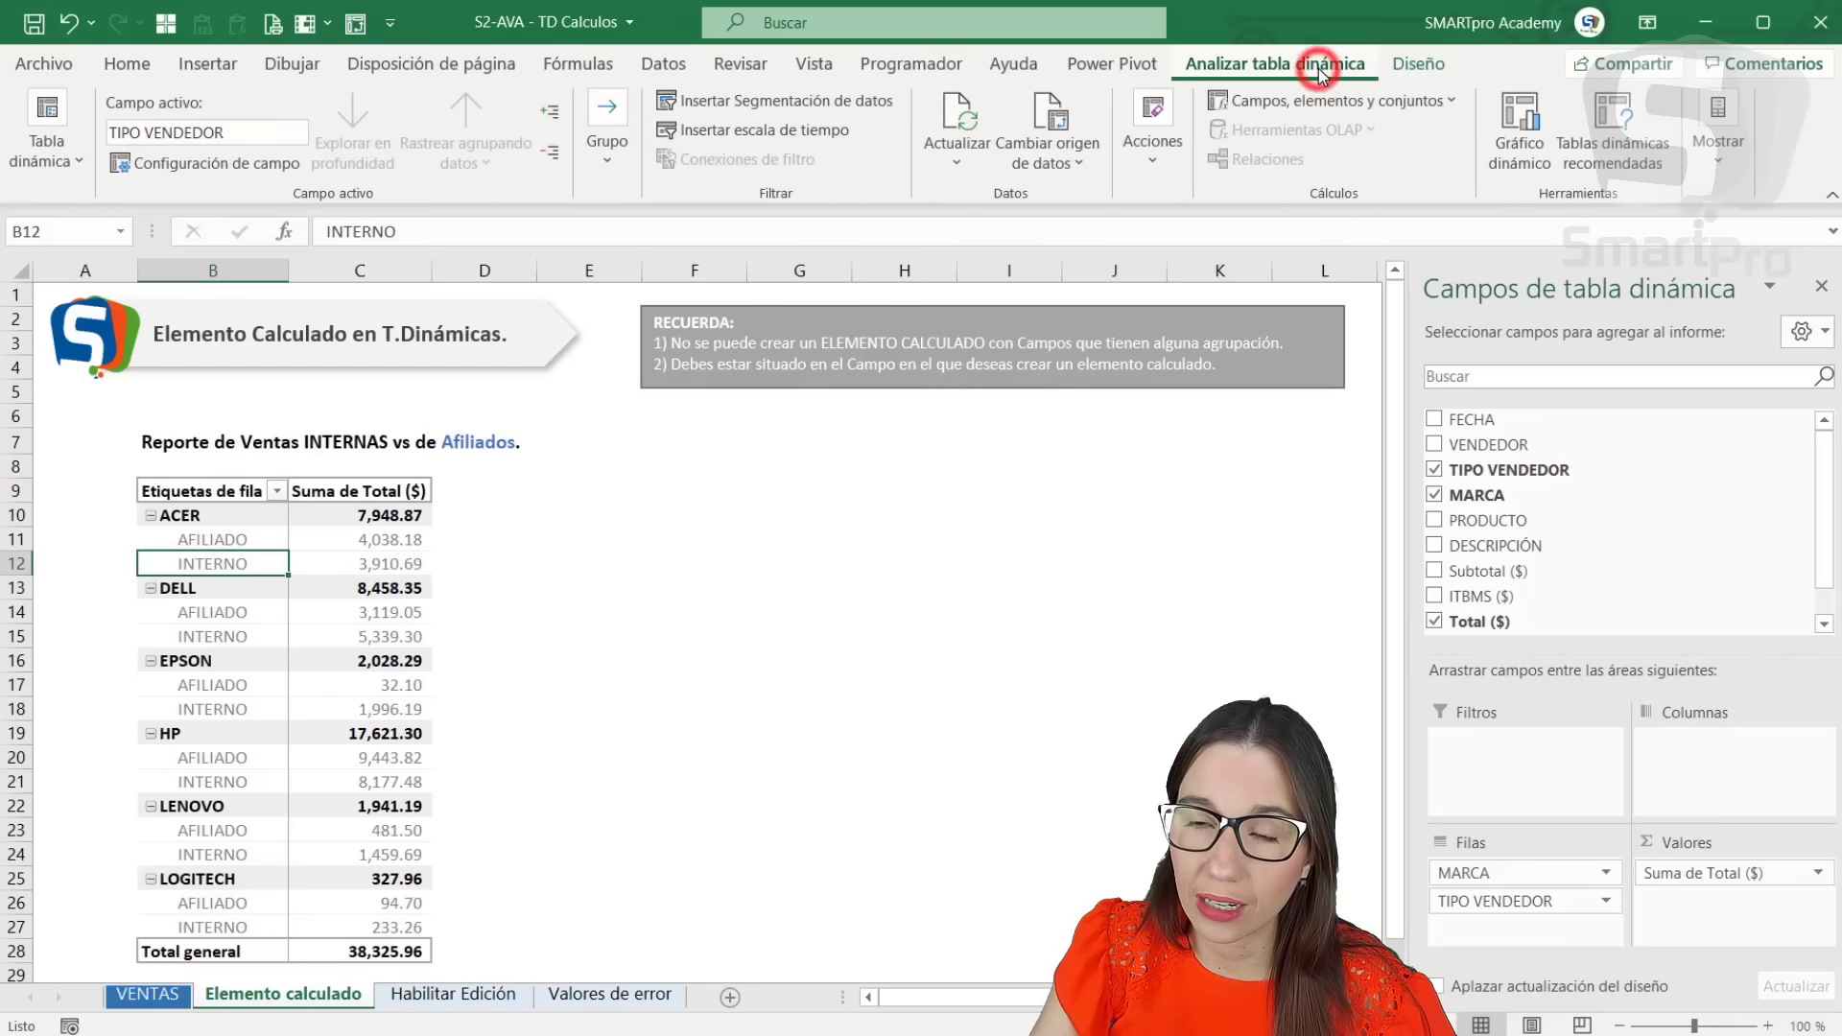
{"action": "left_click", "coordinate": [1326, 104]}
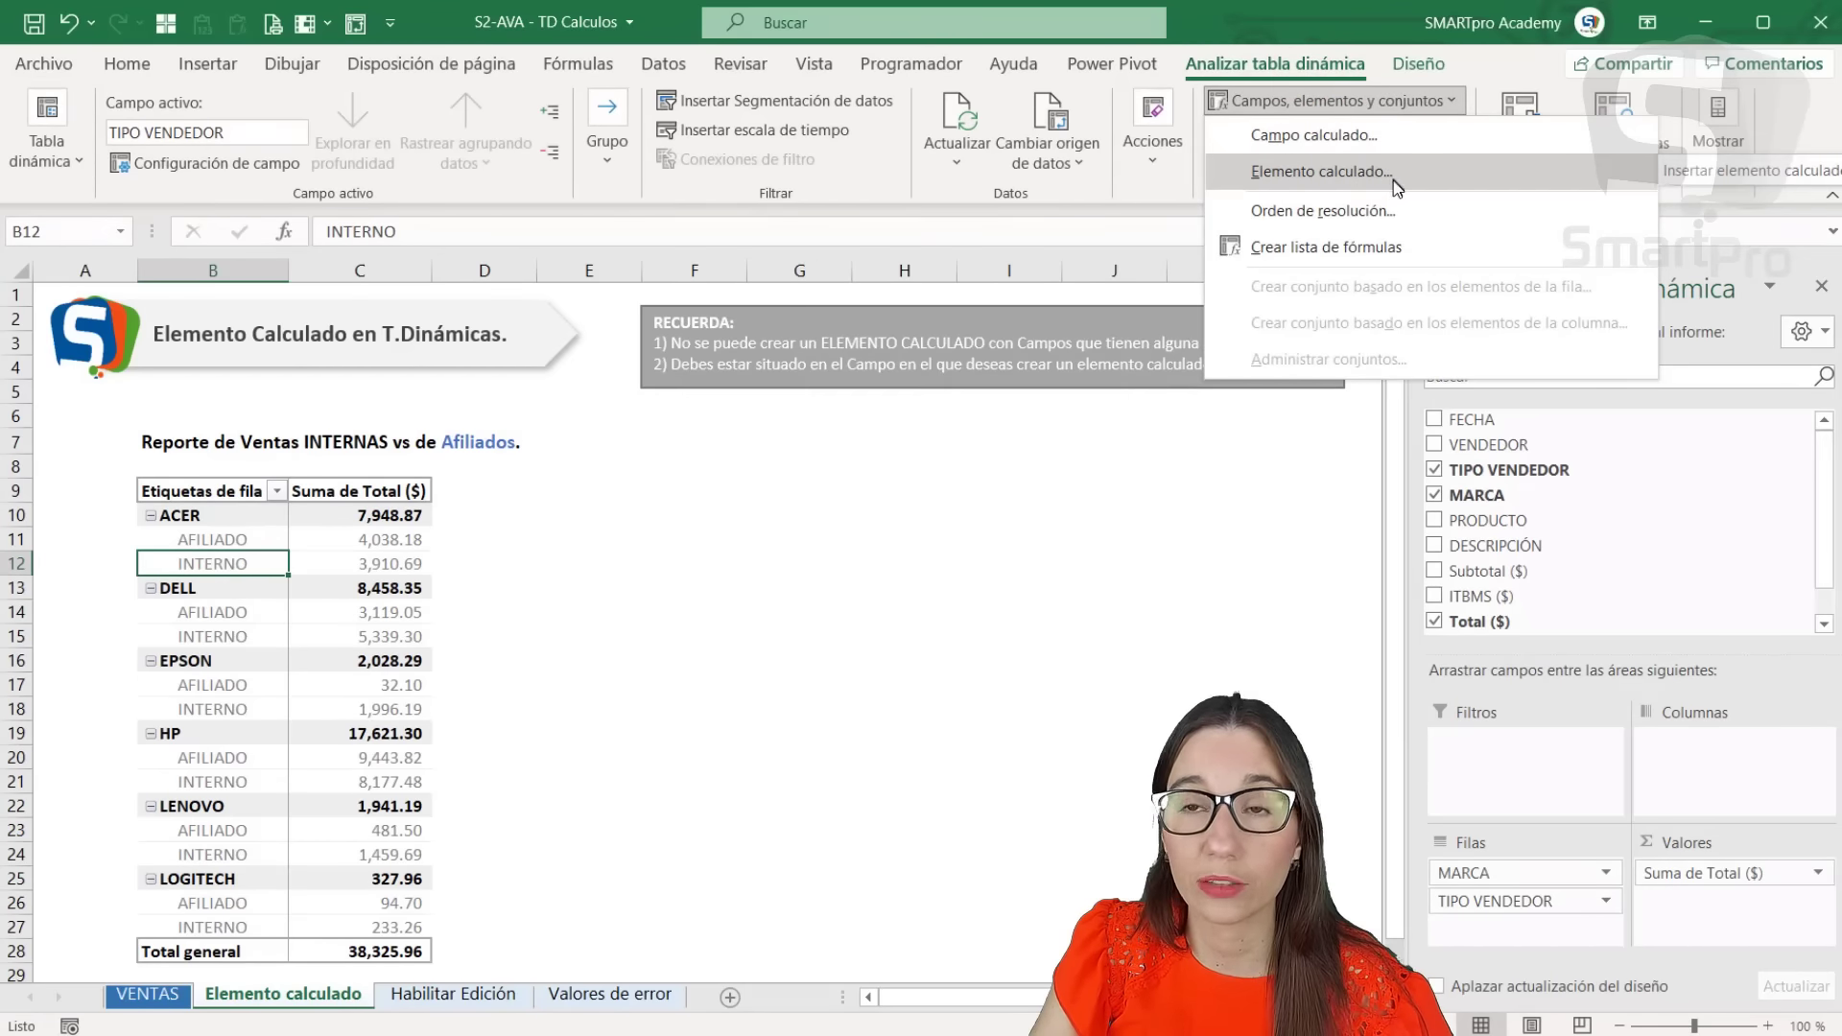
{"action": "left_click", "coordinate": [384, 649]}
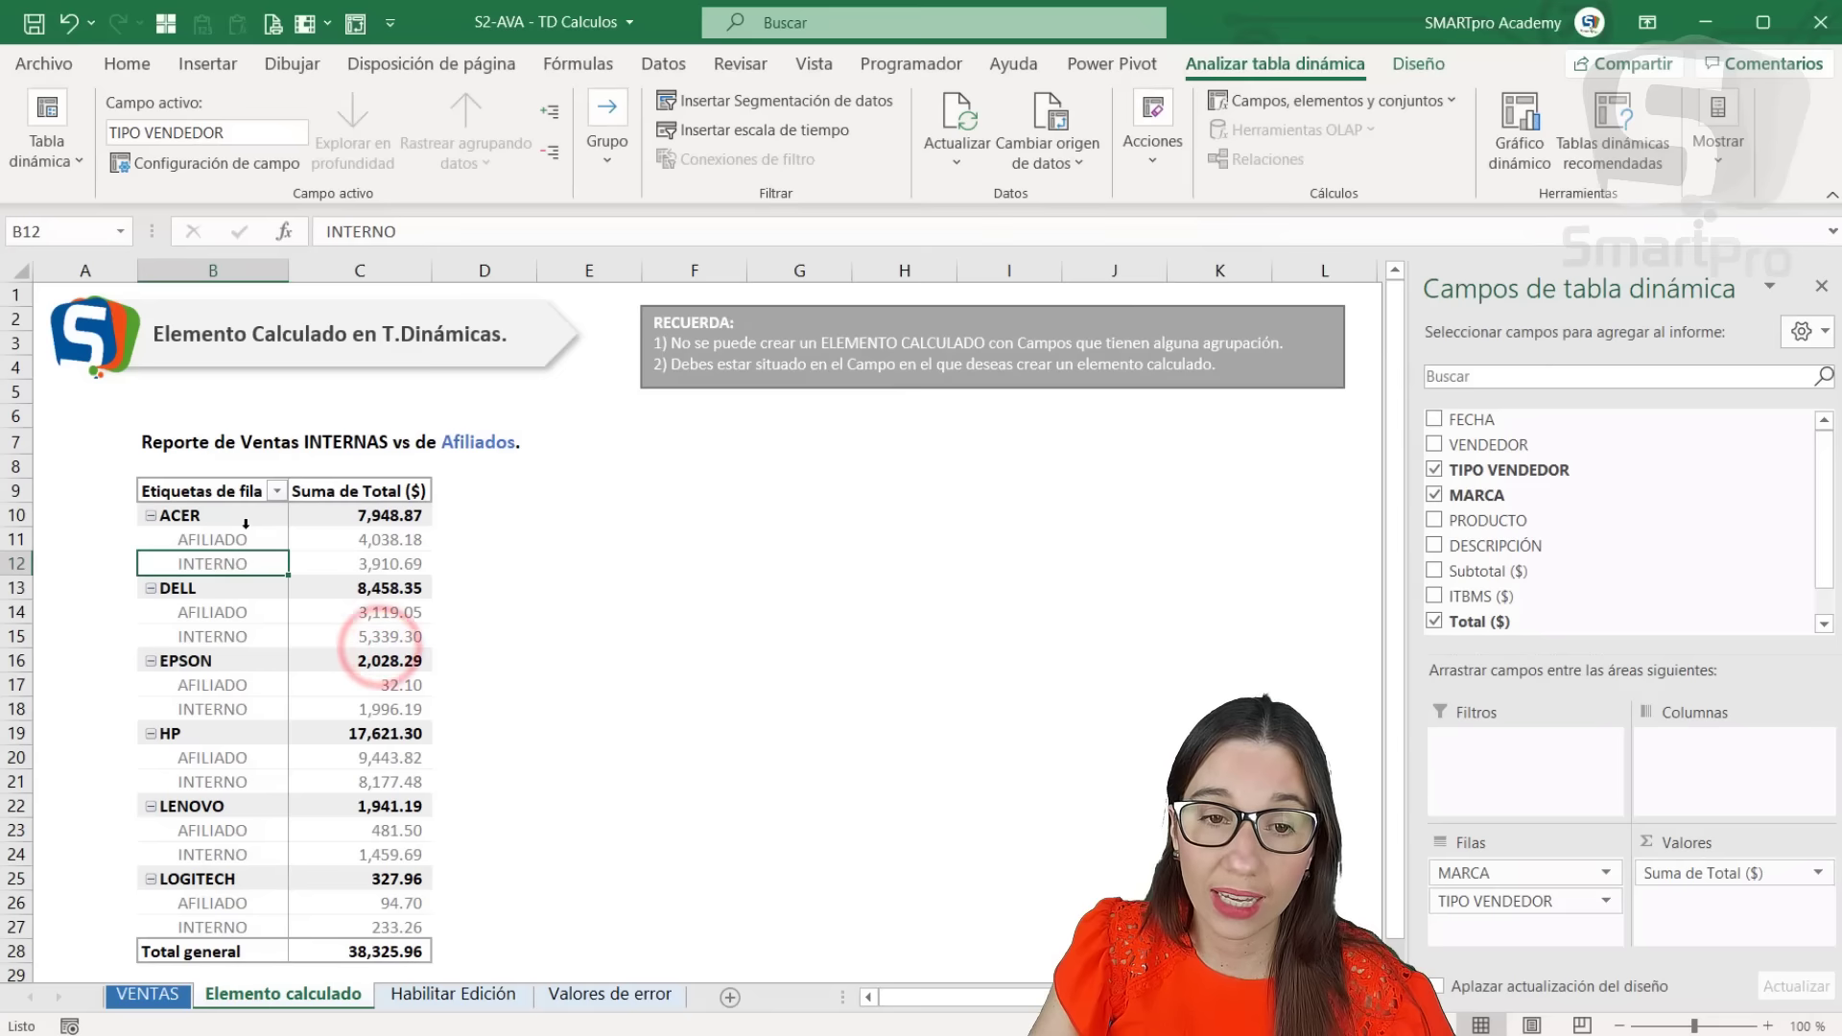
With the INTERNO row label selected, start a new calculated item in TIPO VENDEDOR.
{"action": "left_click", "coordinate": [247, 537]}
{"action": "left_click", "coordinate": [393, 560]}
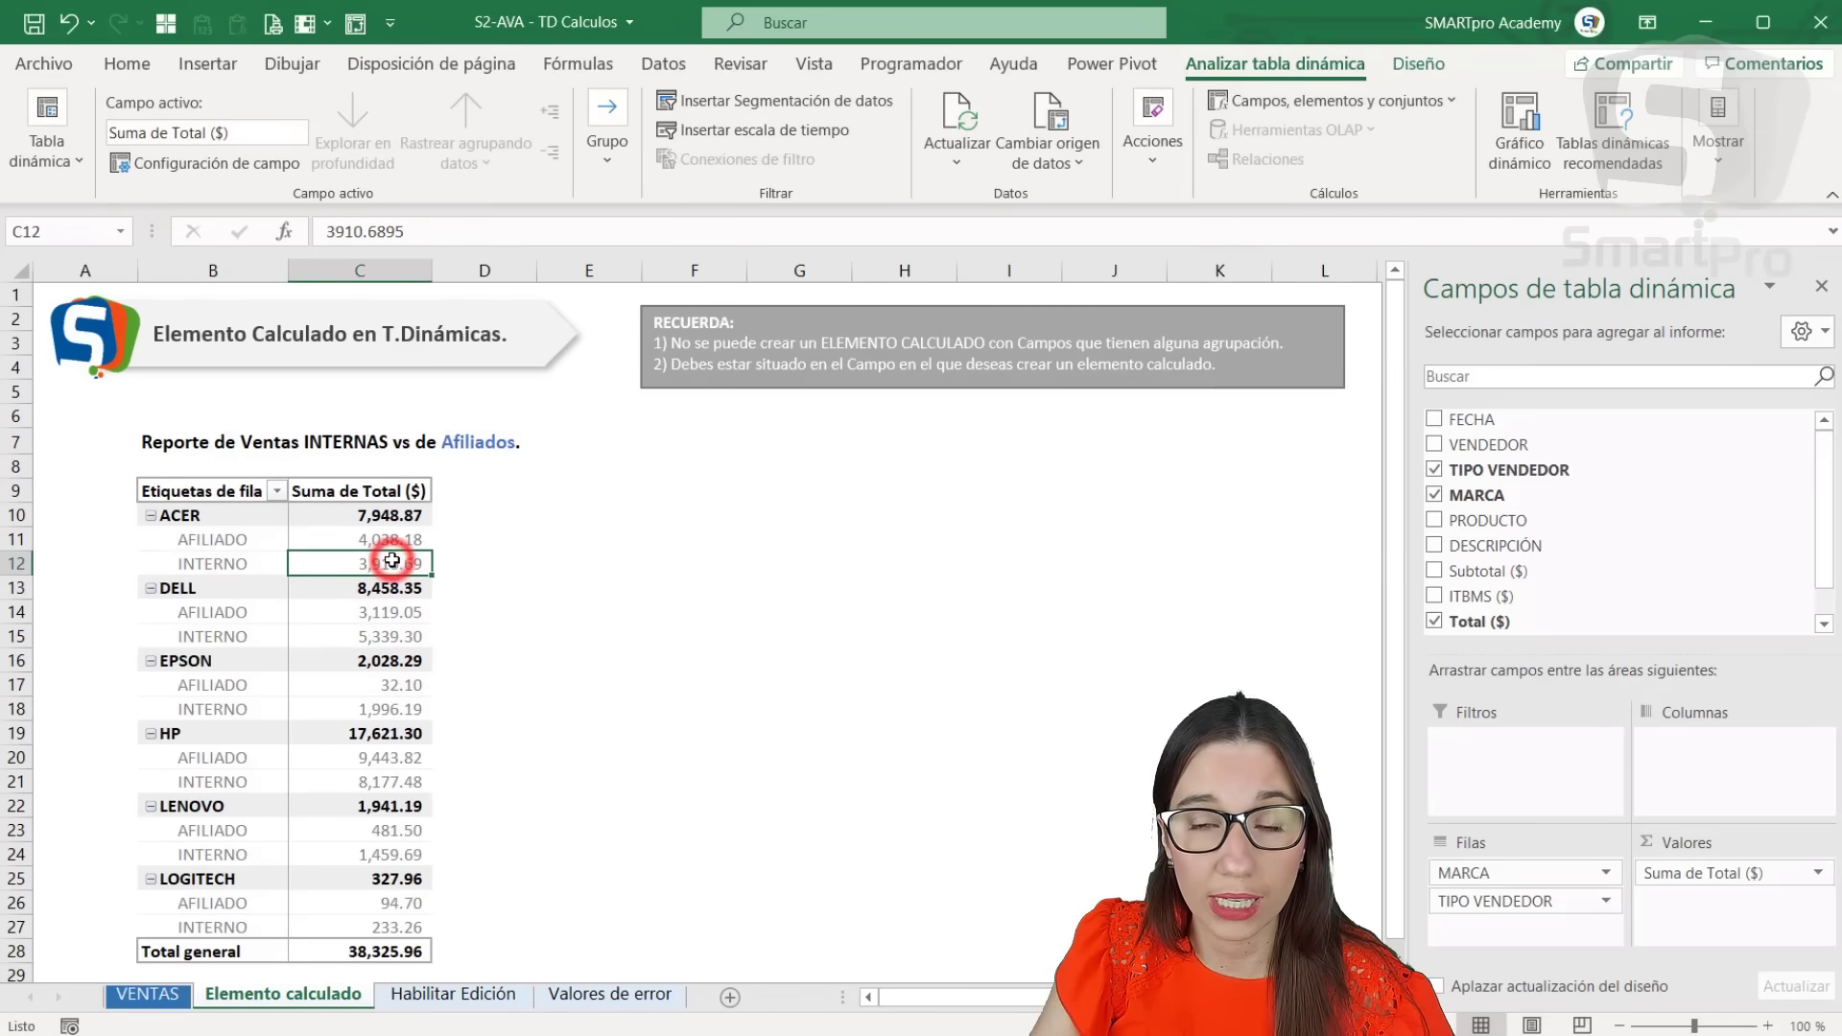
{"action": "left_click", "coordinate": [1406, 100]}
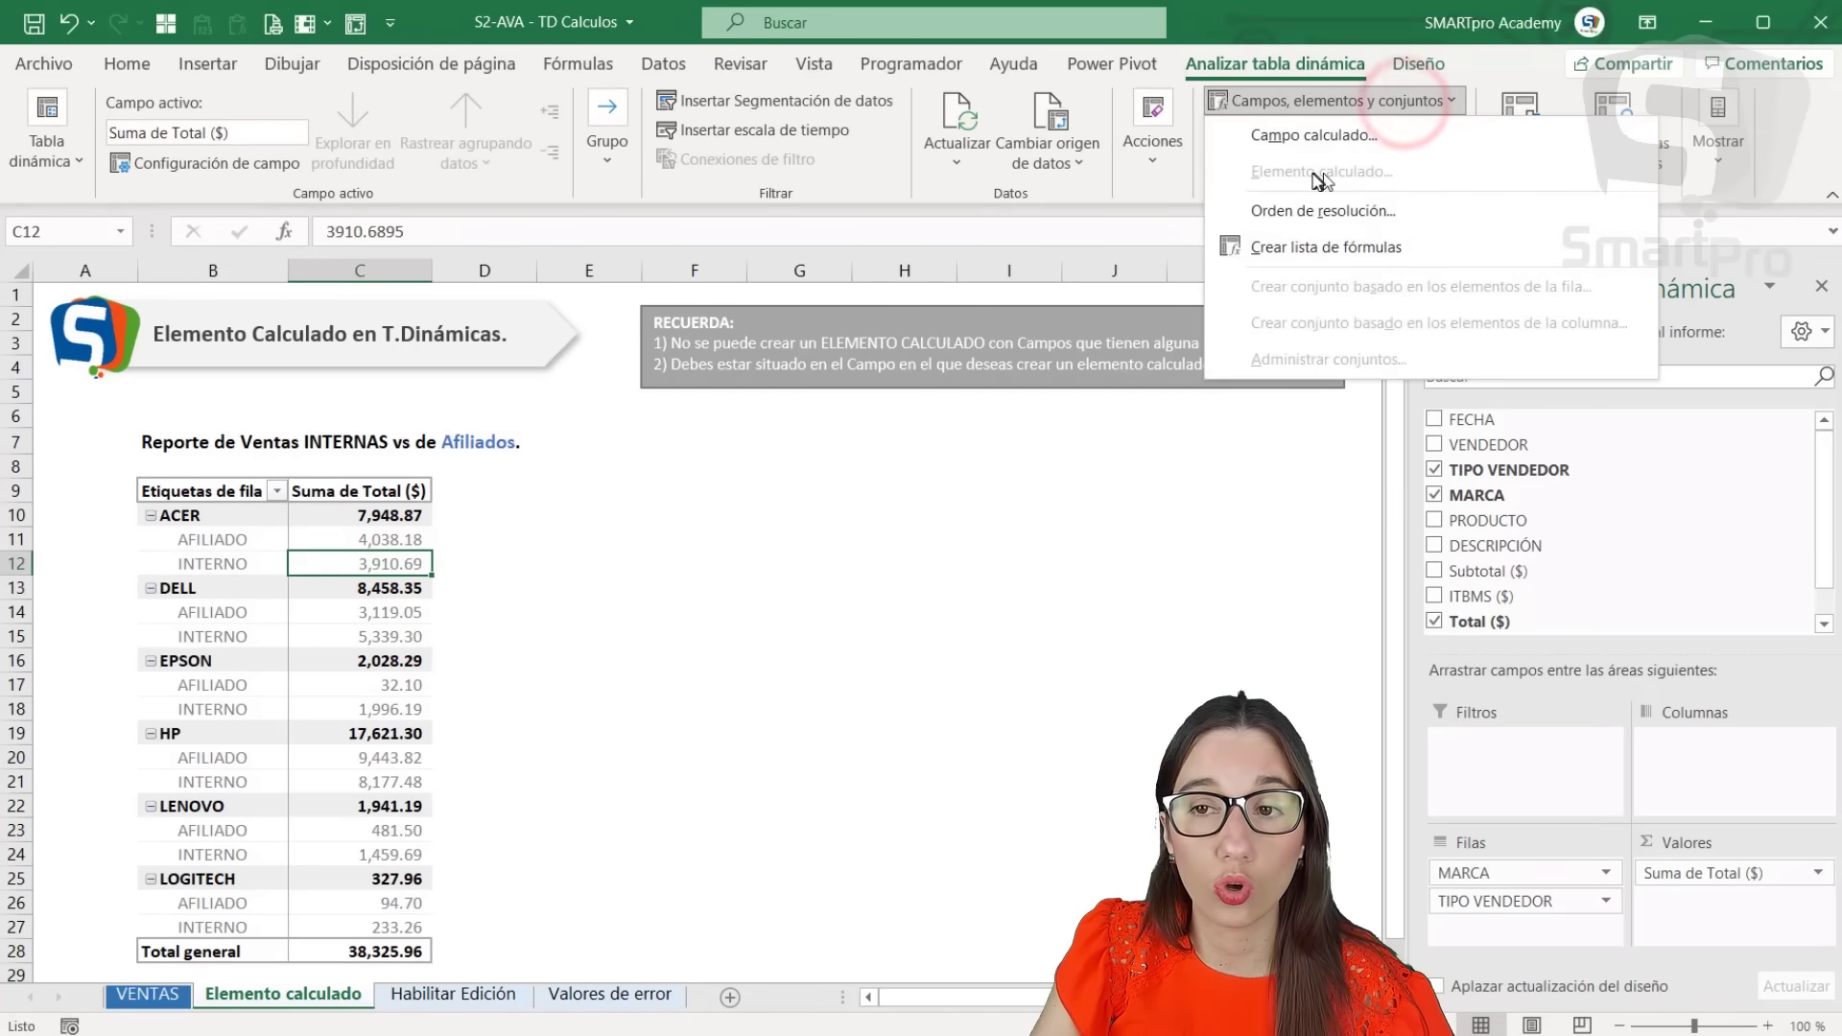
{"action": "left_click", "coordinate": [393, 592]}
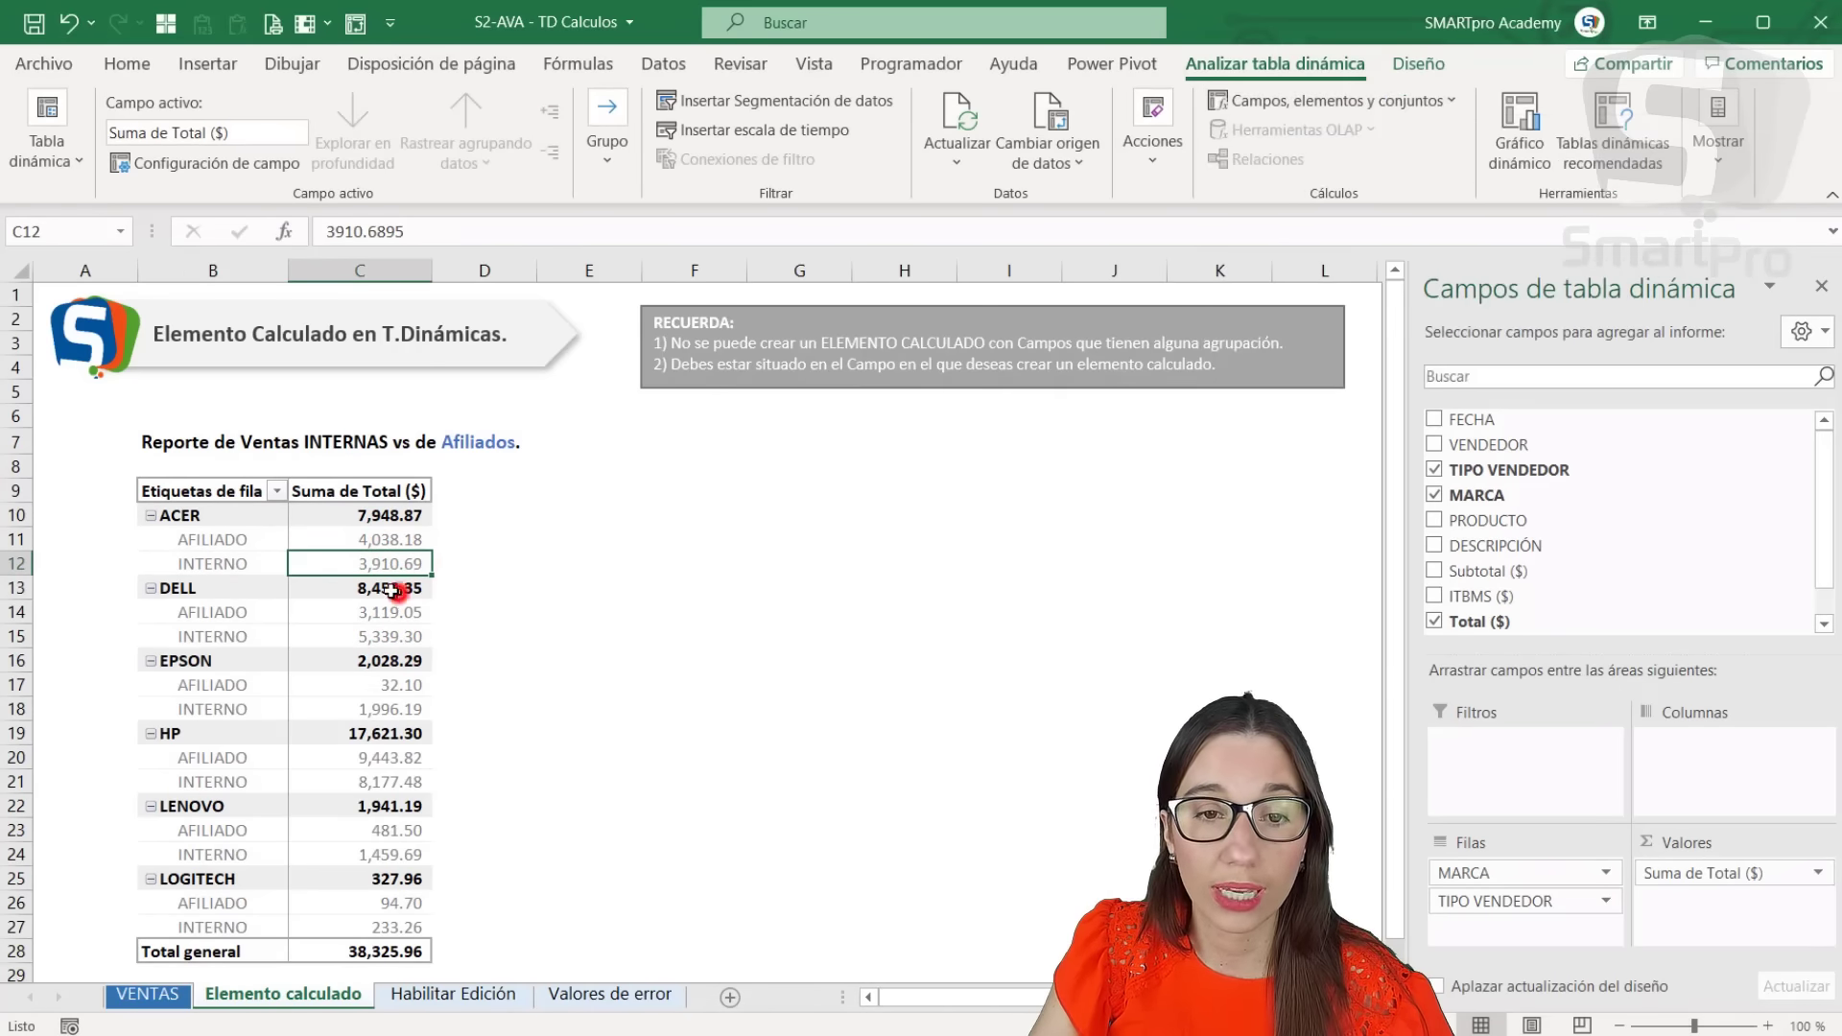
{"action": "left_click", "coordinate": [261, 564]}
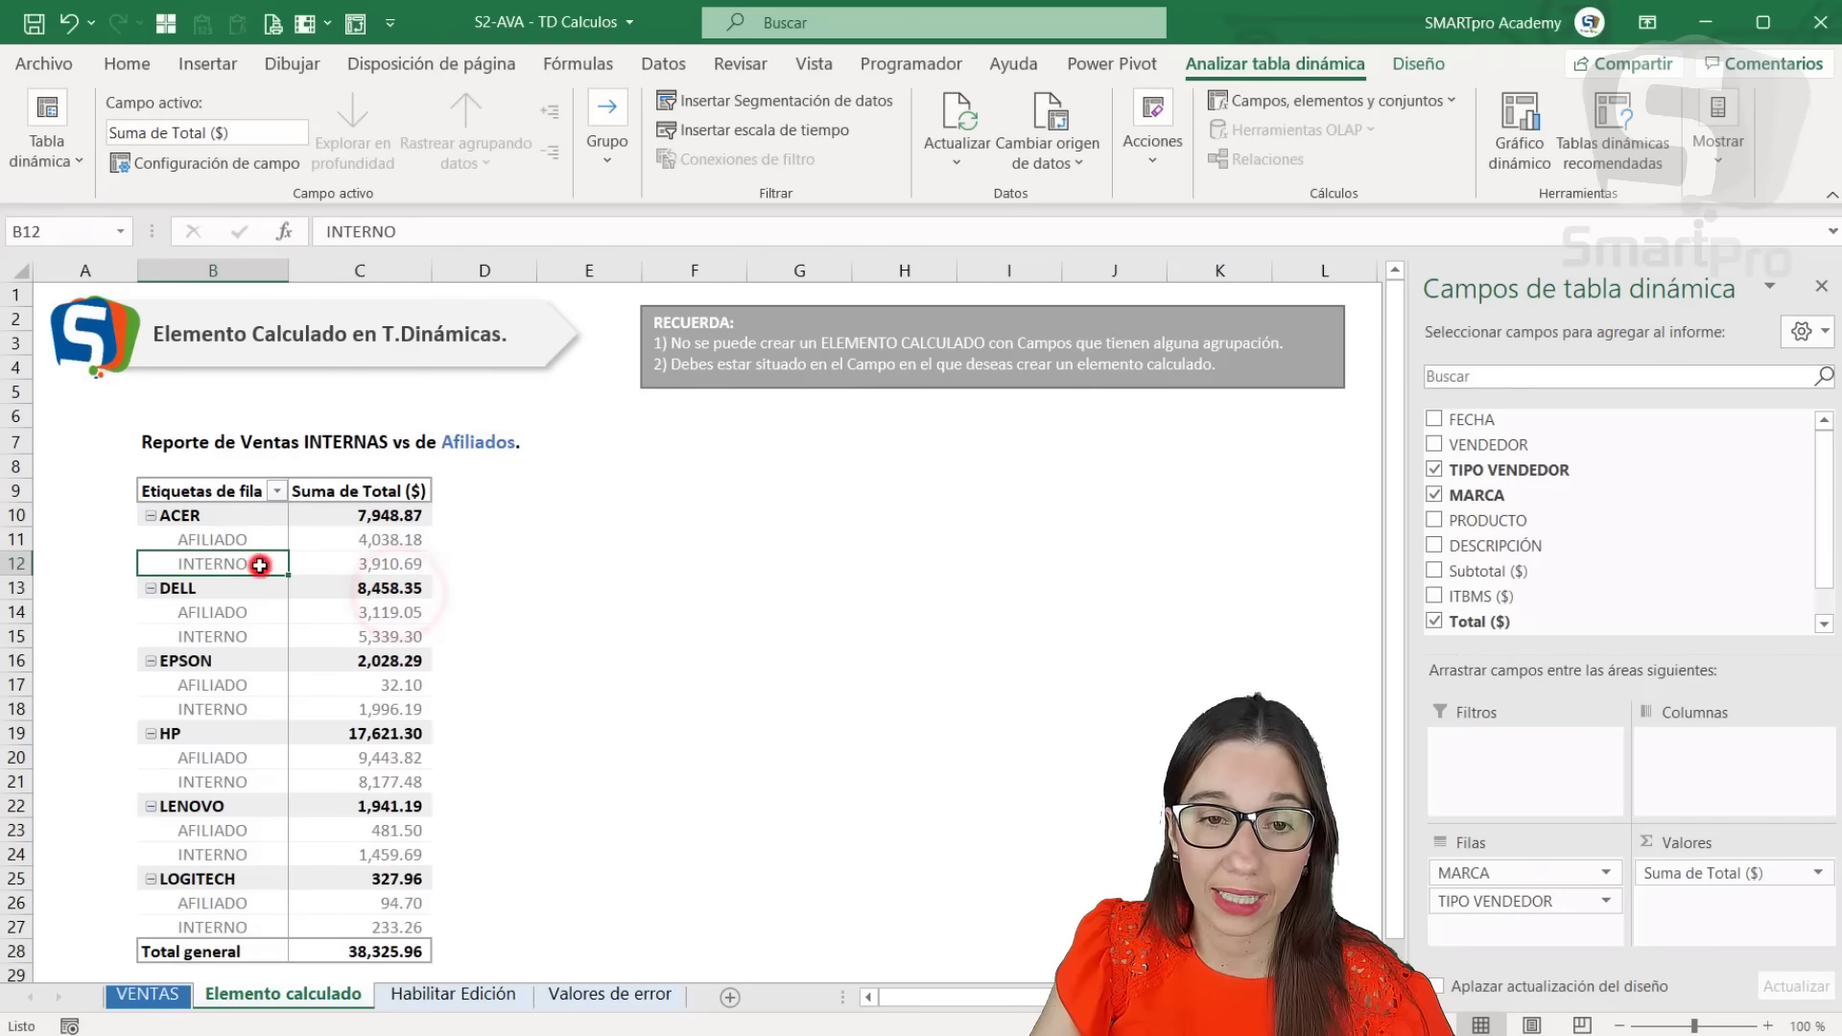
{"action": "left_click", "coordinate": [1355, 104]}
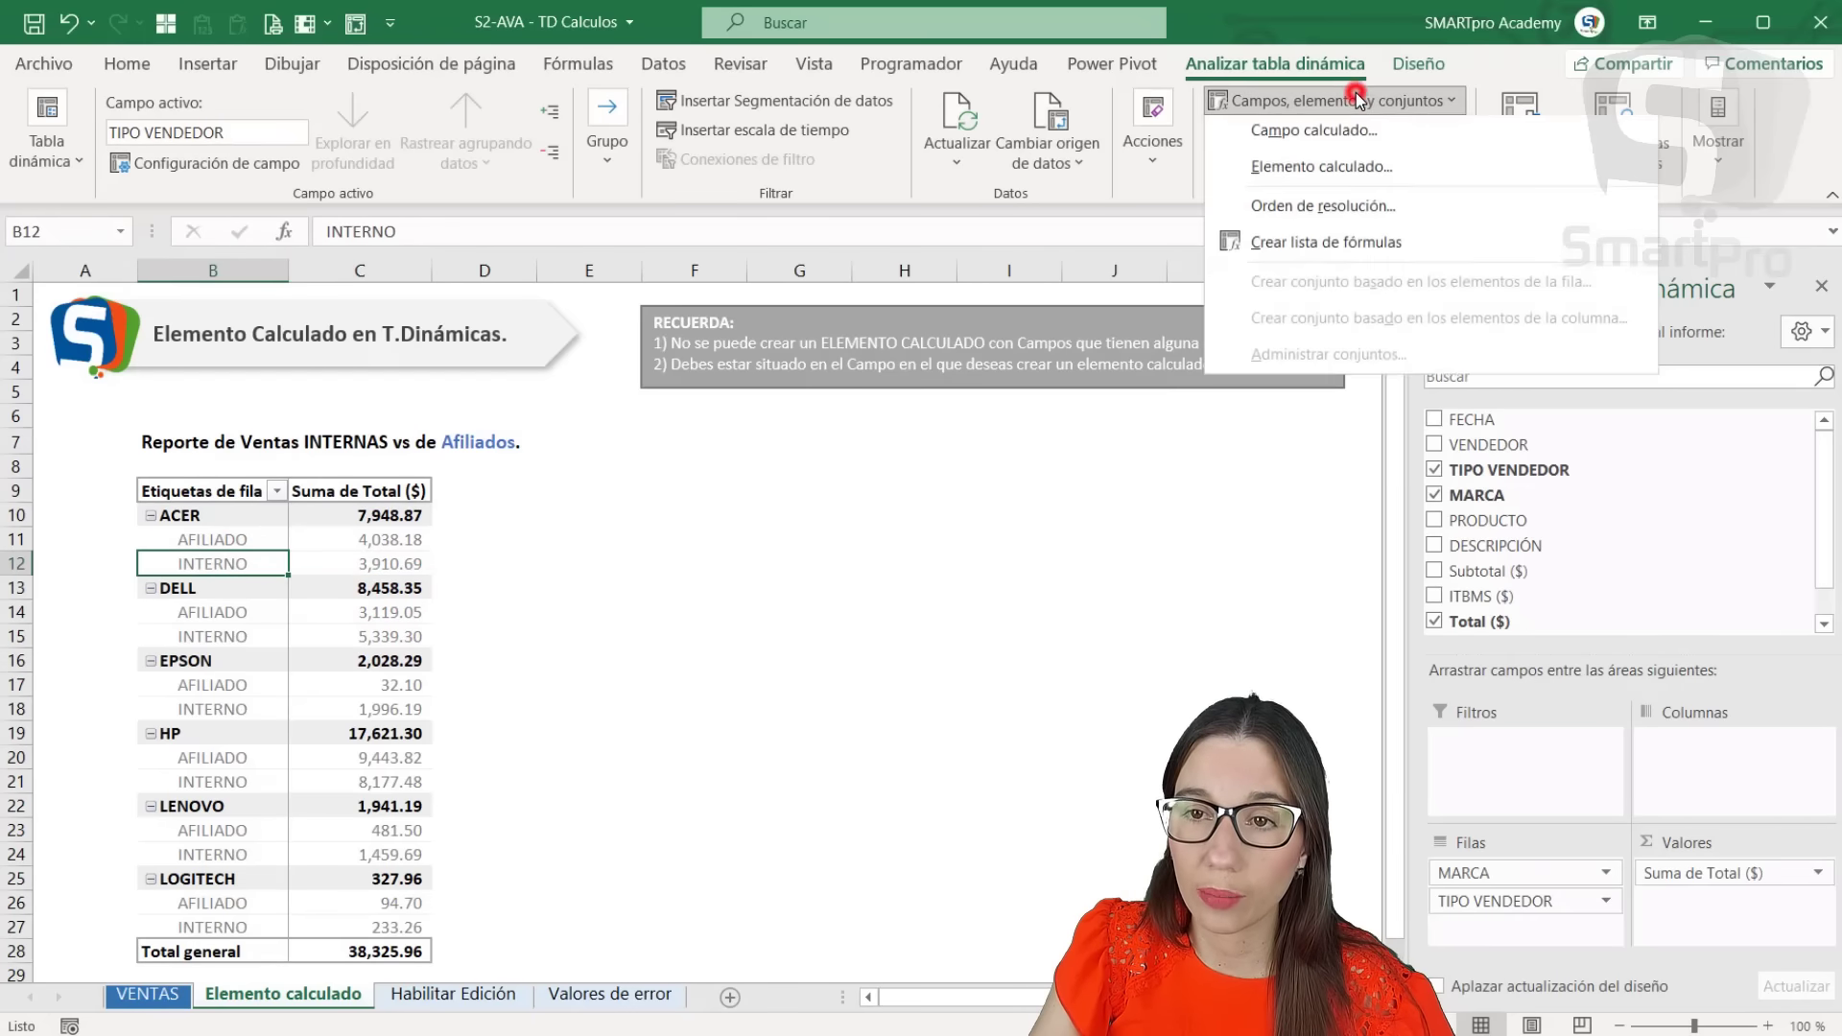
{"action": "left_click", "coordinate": [1313, 175]}
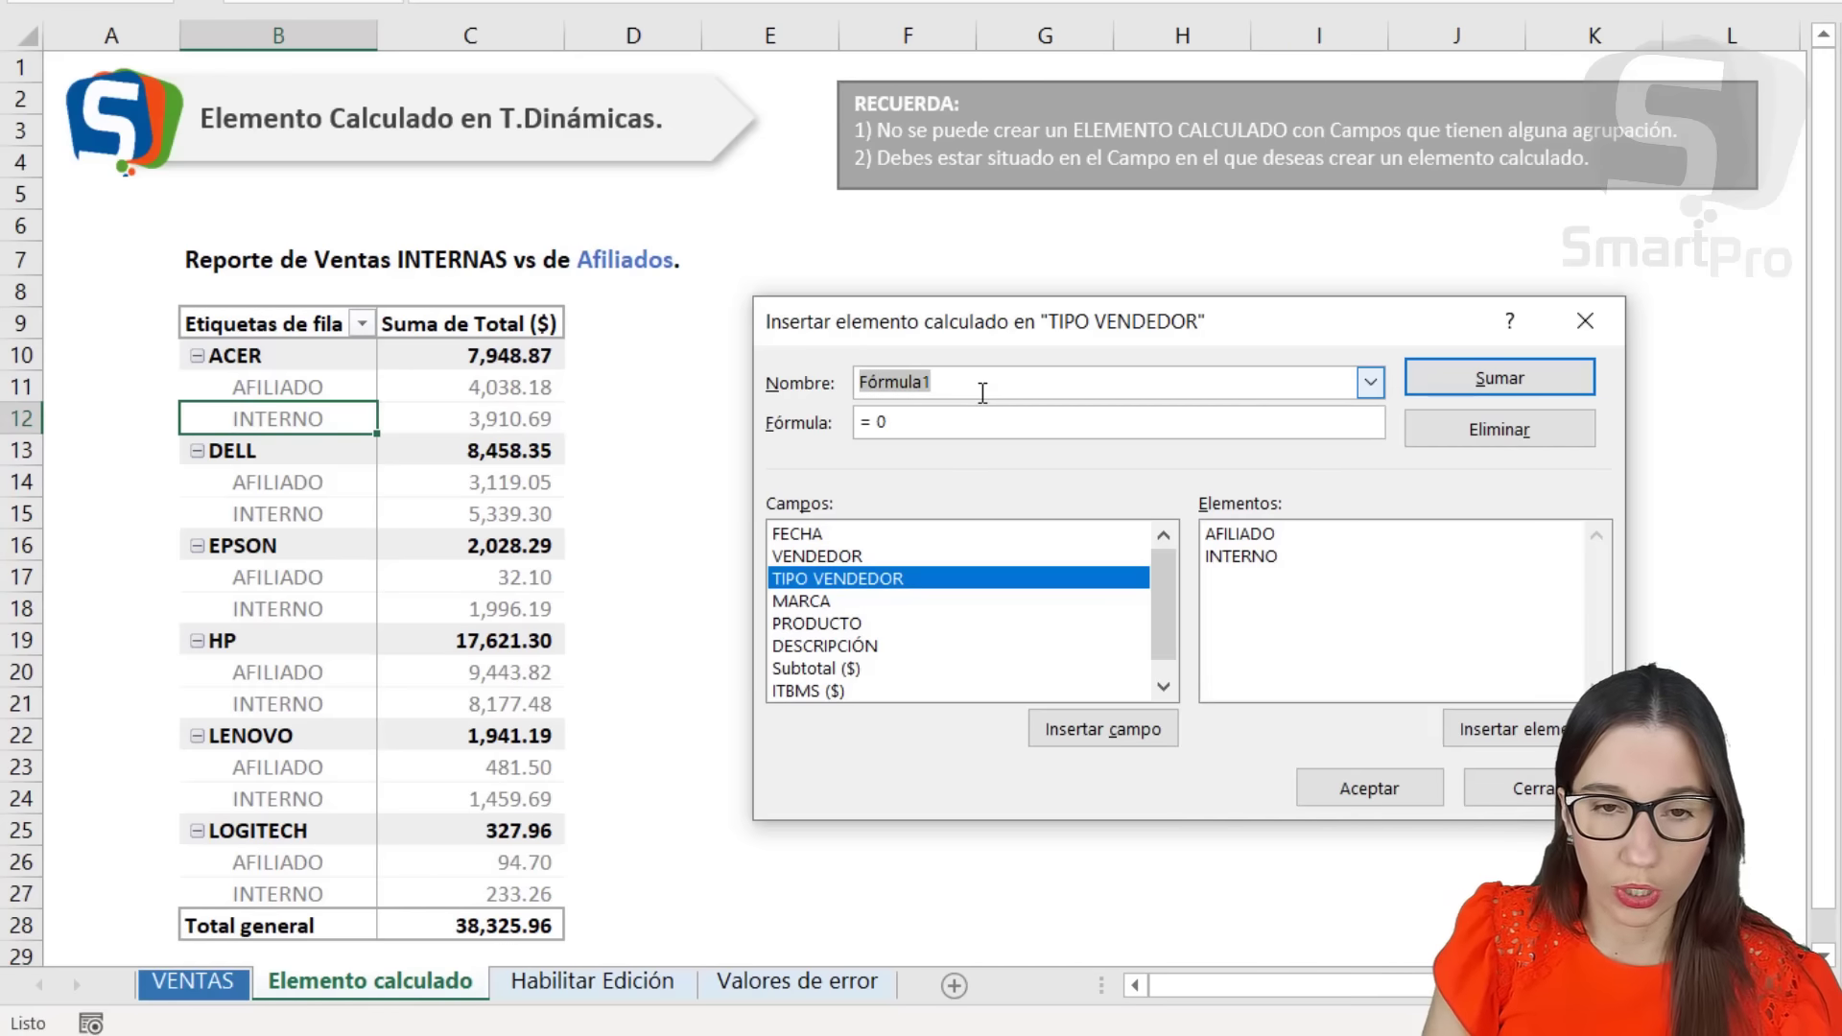
Name the calculated item '(%) Afiliado', clear the default 0, and list the TIPO VENDEDOR items.
{"action": "type", "text": "("}
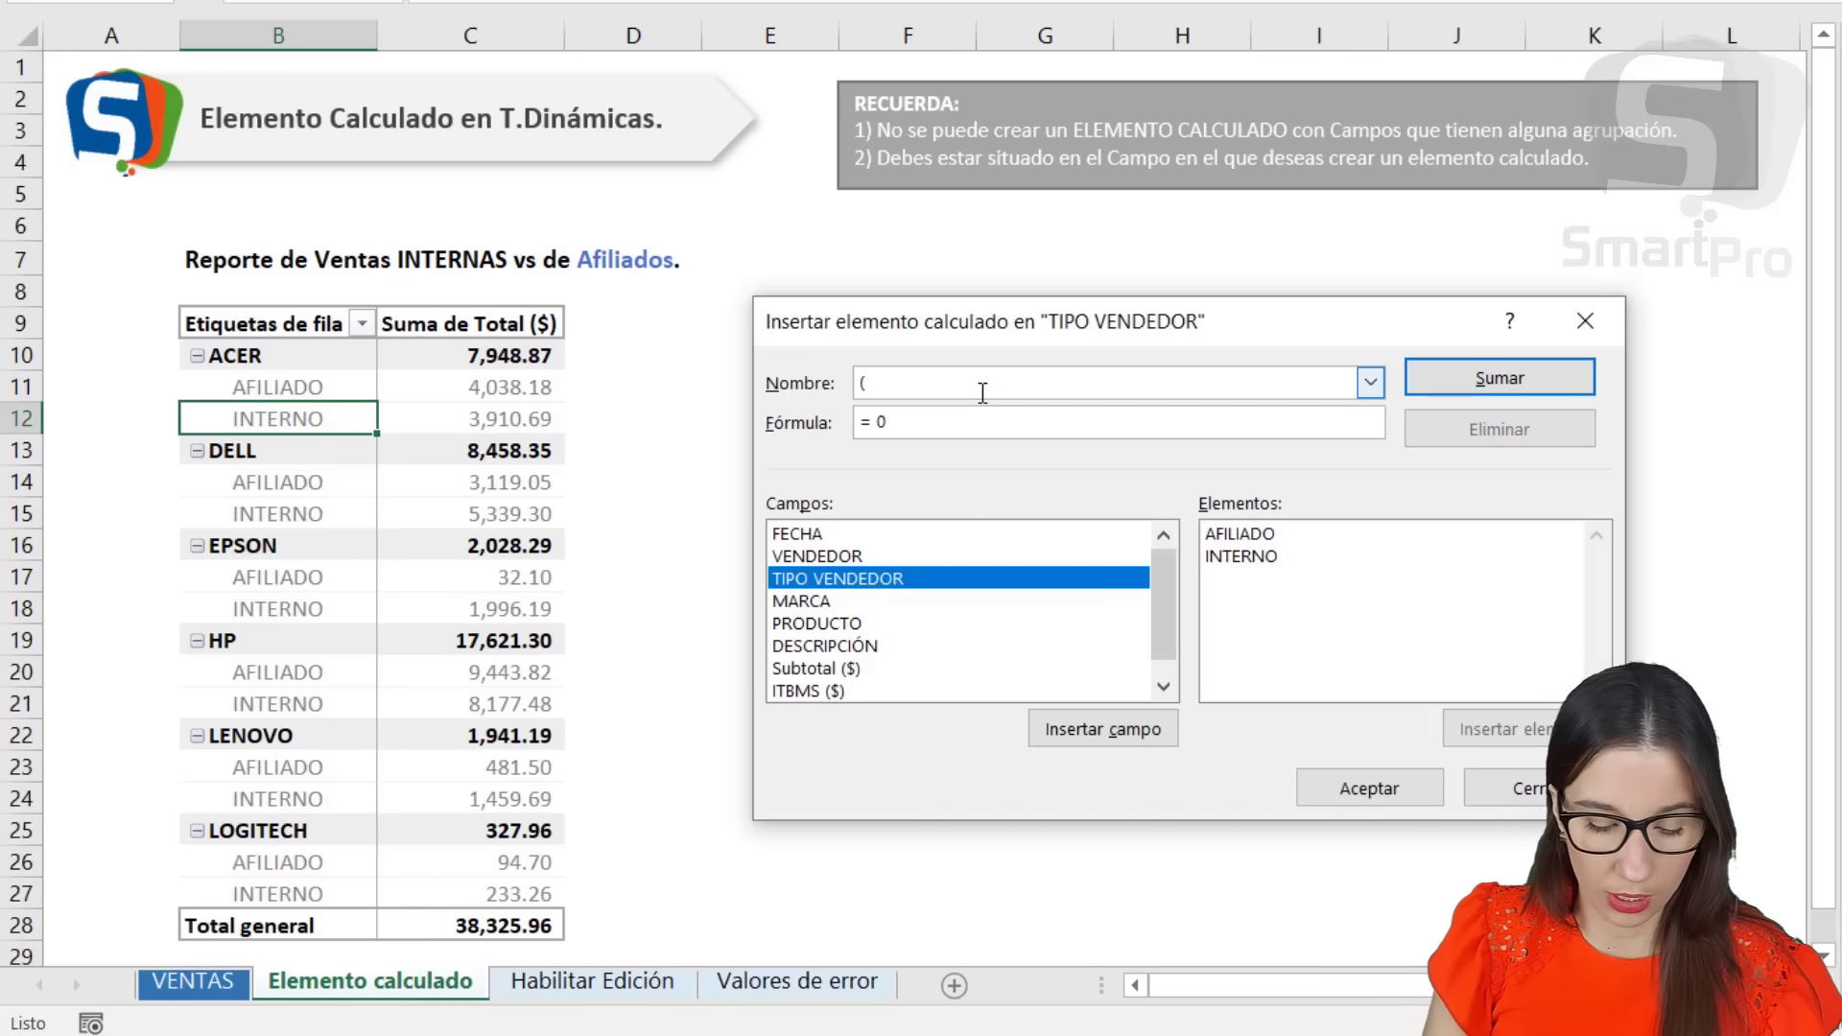
{"action": "type", "text": "%) Afi"}
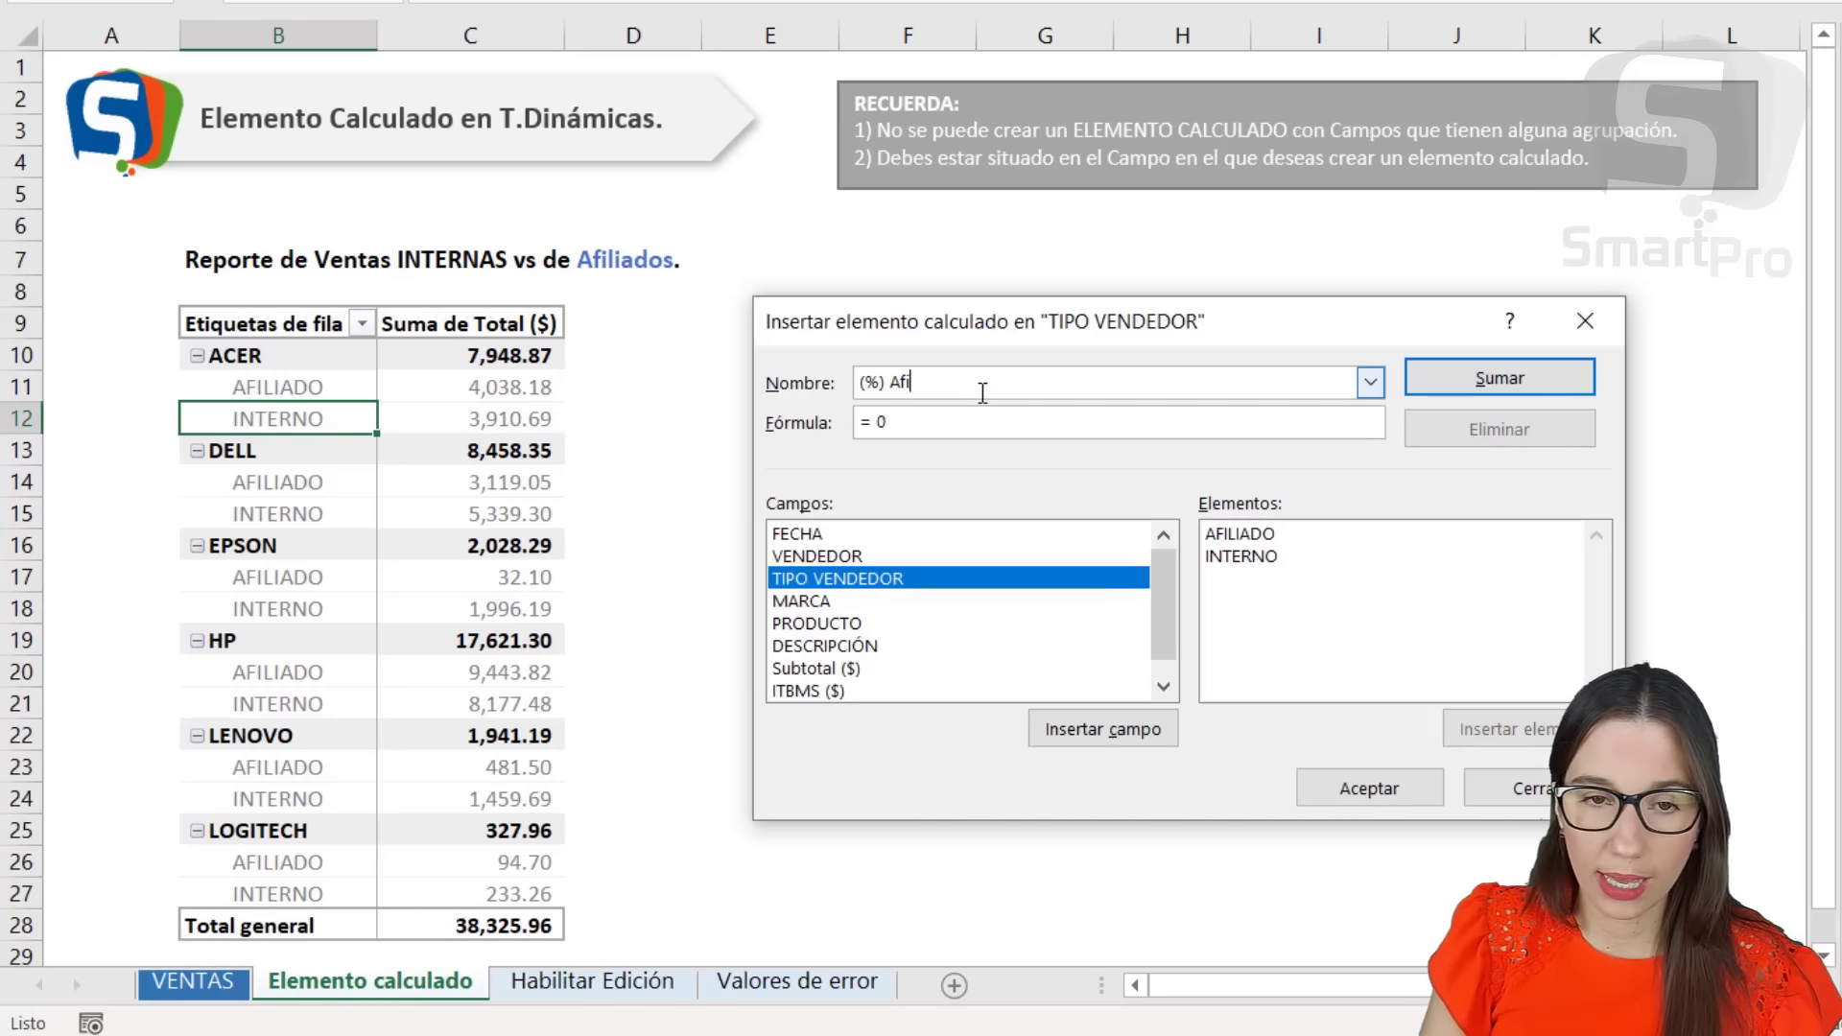
{"action": "type", "text": "liado"}
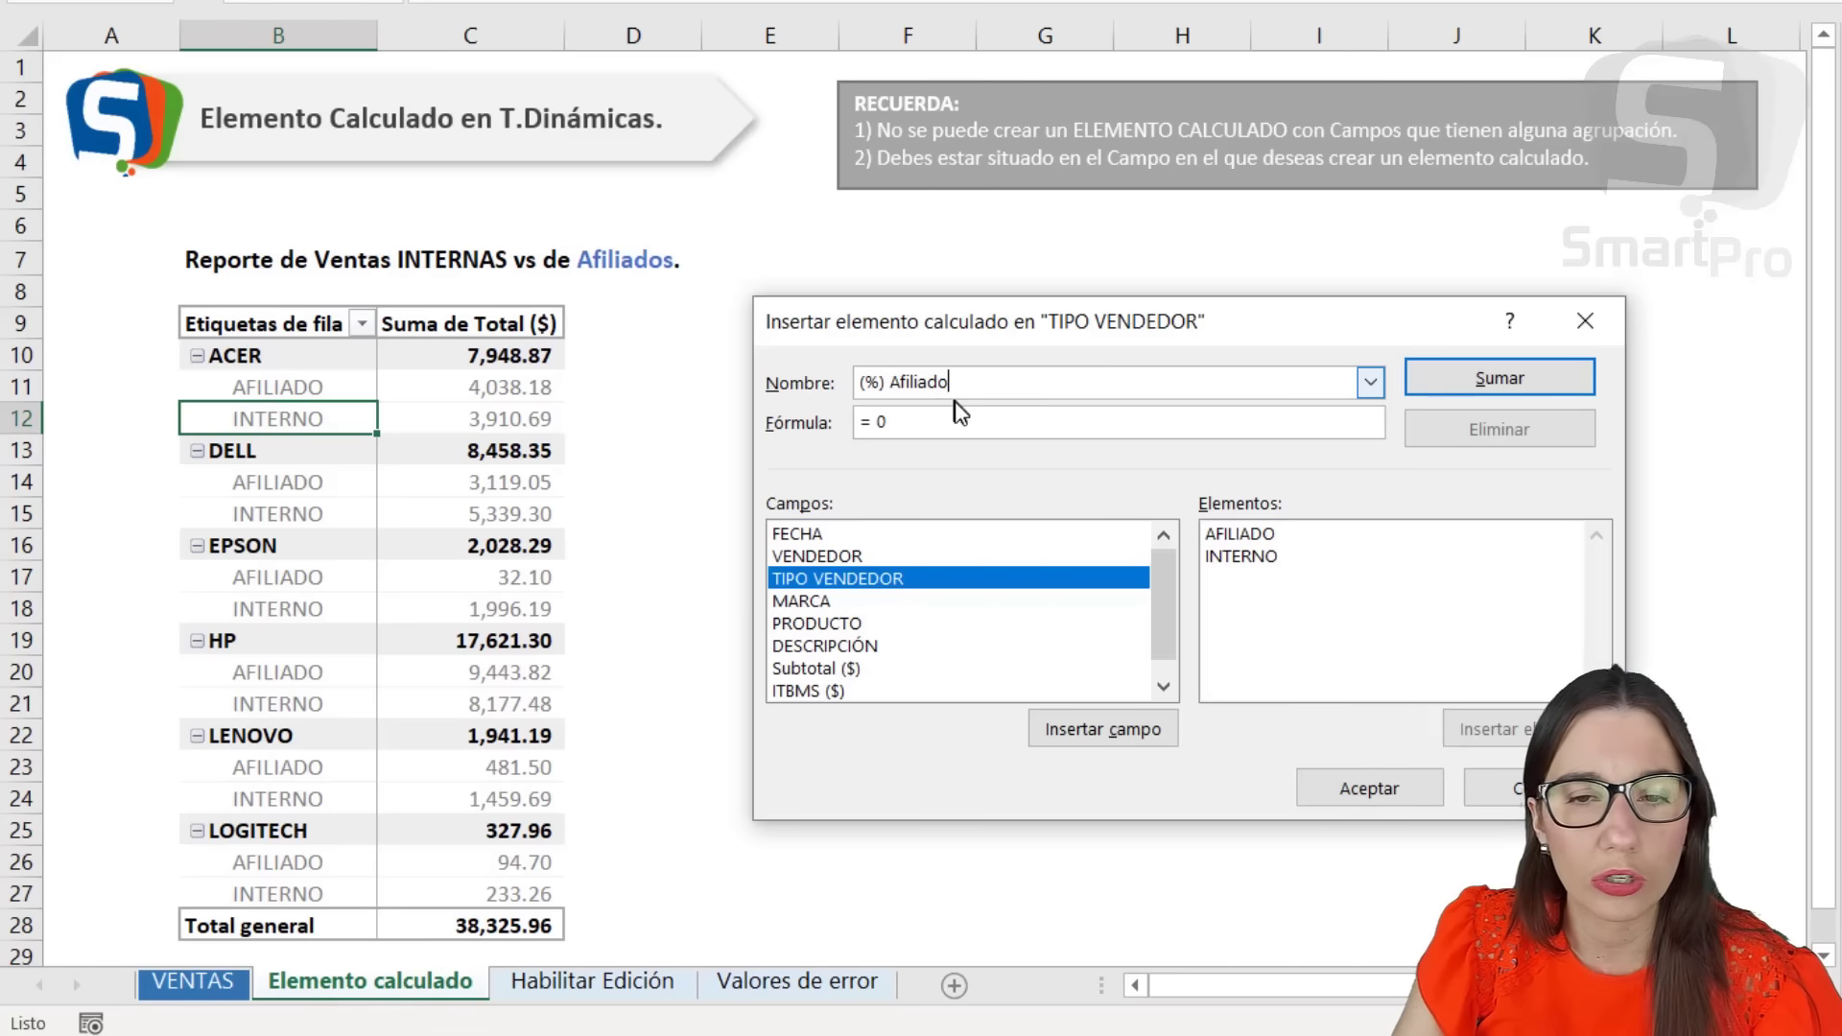
{"action": "key", "text": "BackSpace"}
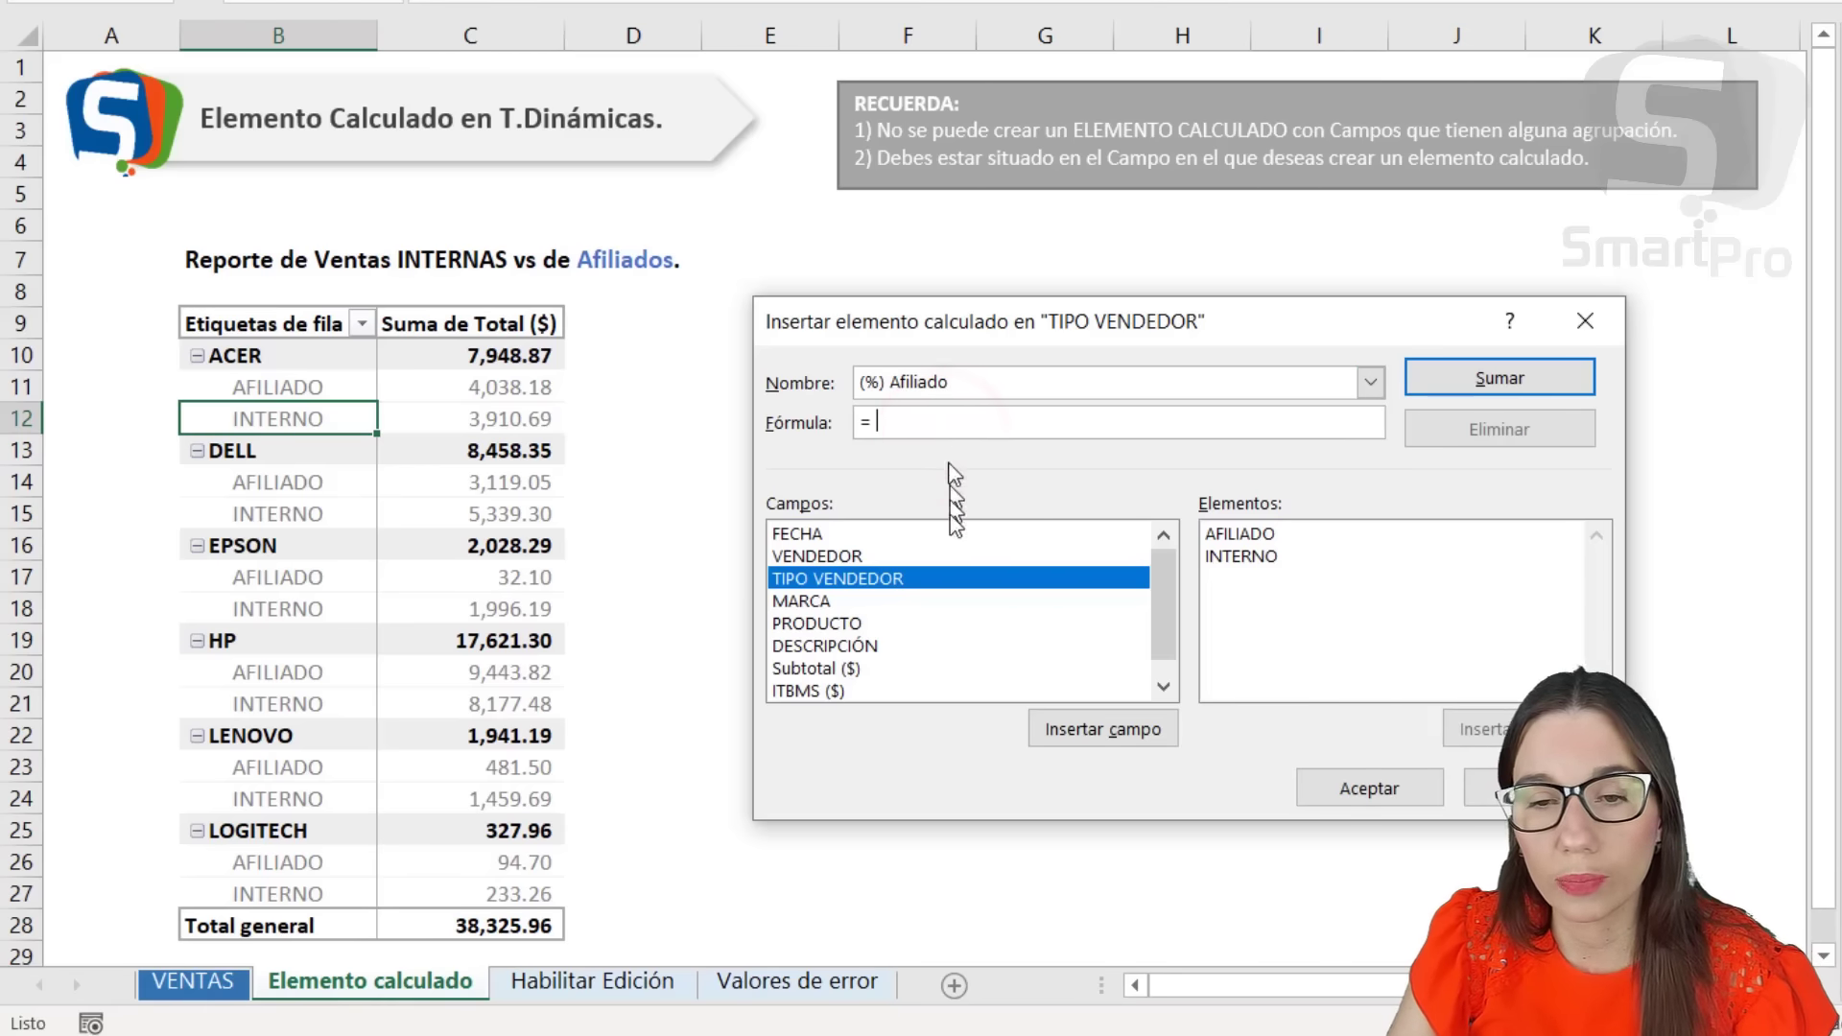
{"action": "left_click", "coordinate": [889, 625]}
{"action": "left_click", "coordinate": [888, 646]}
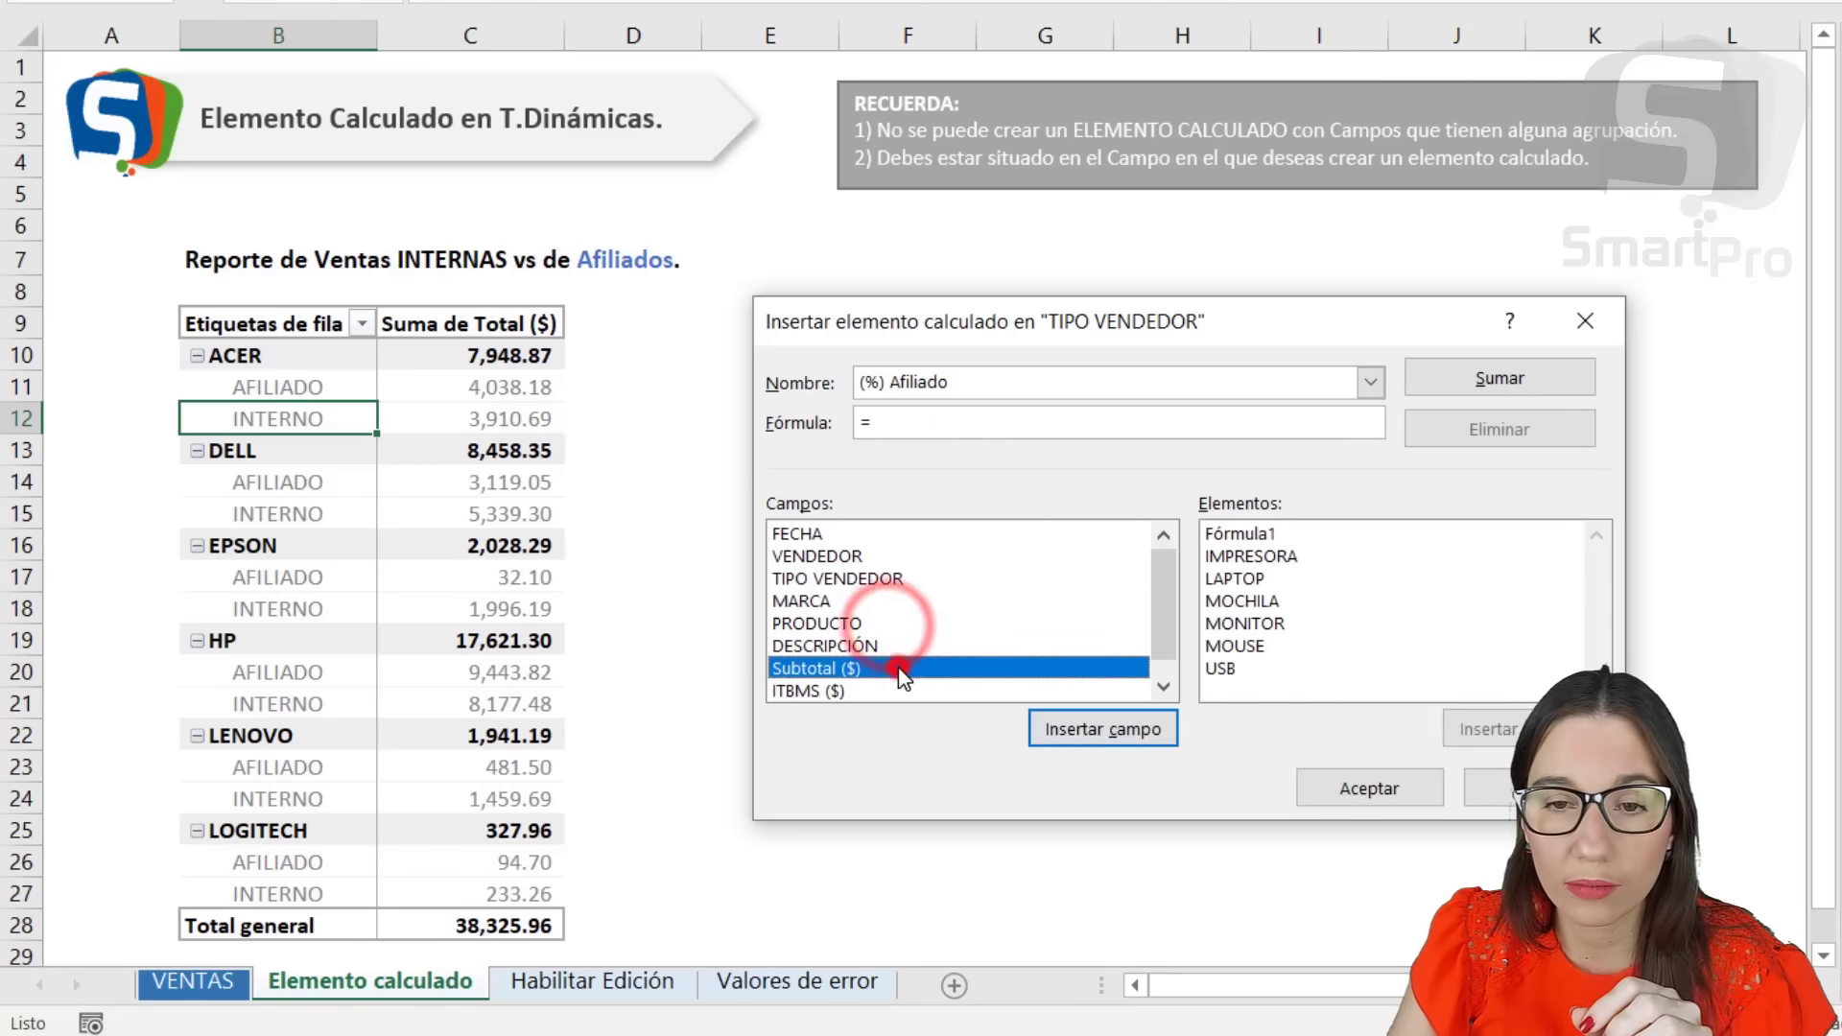
{"action": "left_click", "coordinate": [894, 601]}
{"action": "left_click", "coordinate": [890, 578]}
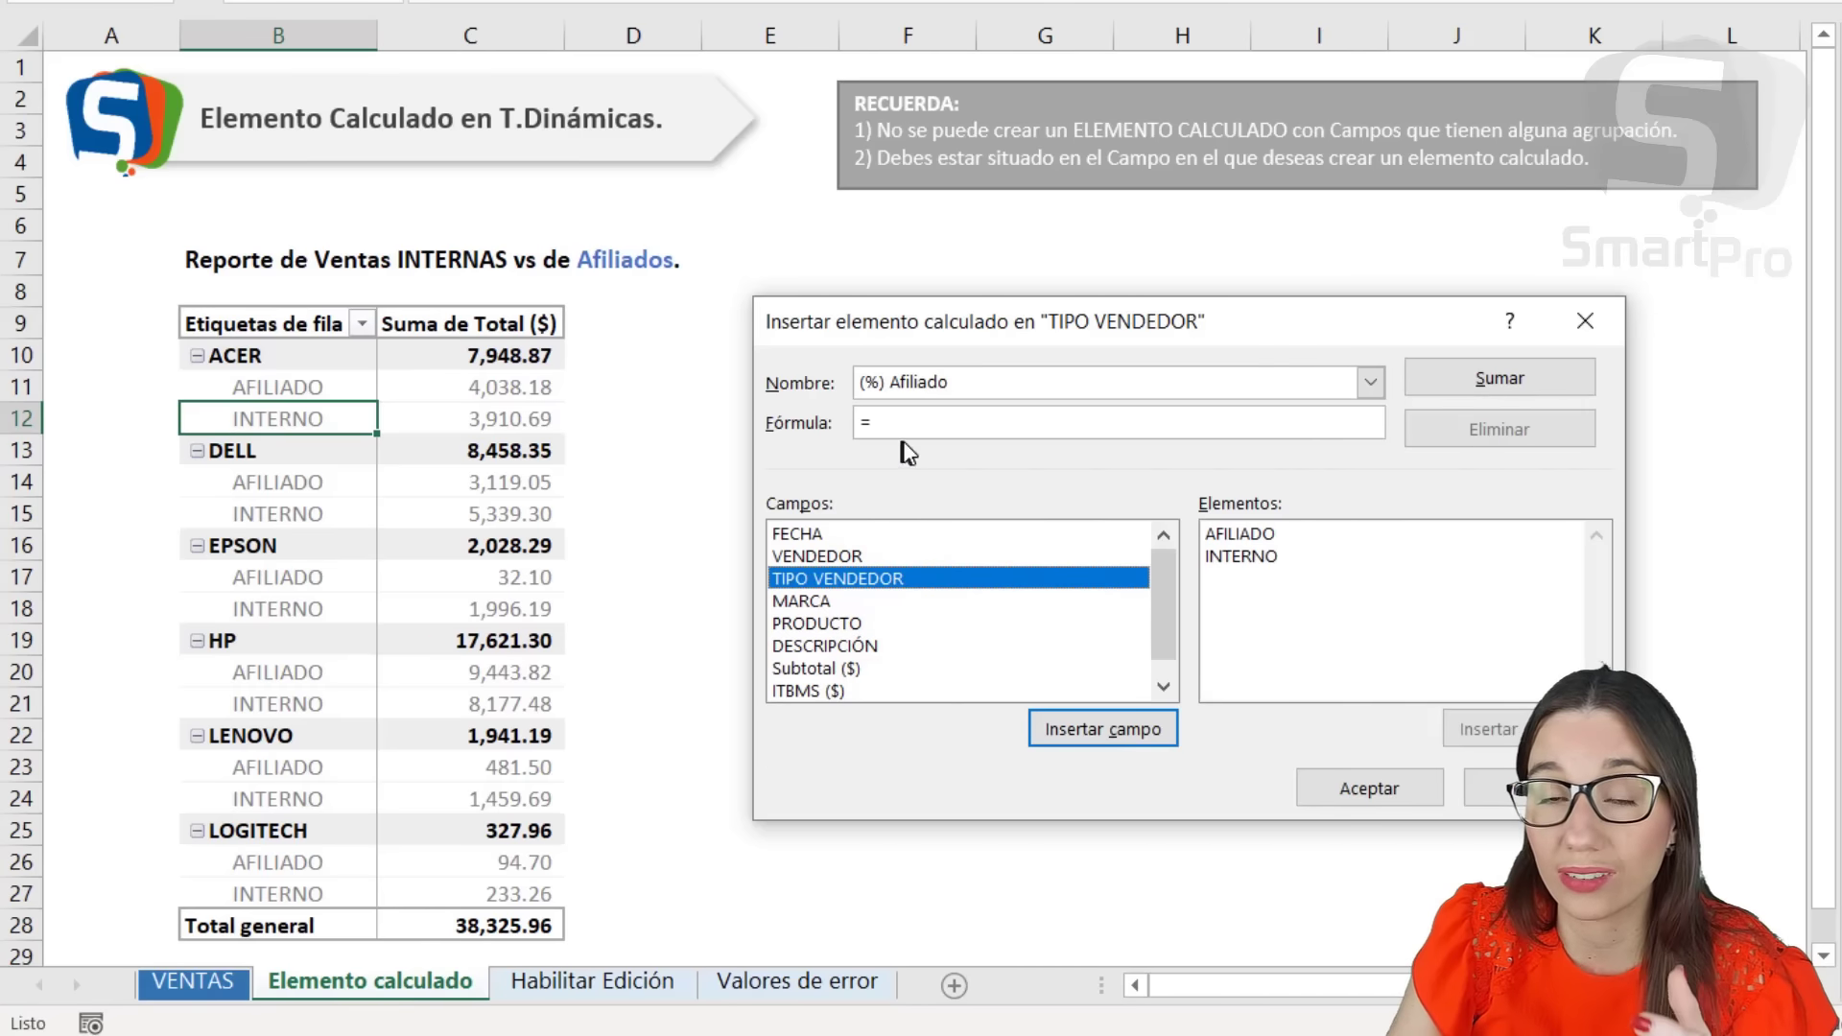
{"action": "left_click", "coordinate": [888, 624]}
{"action": "left_click", "coordinate": [885, 578]}
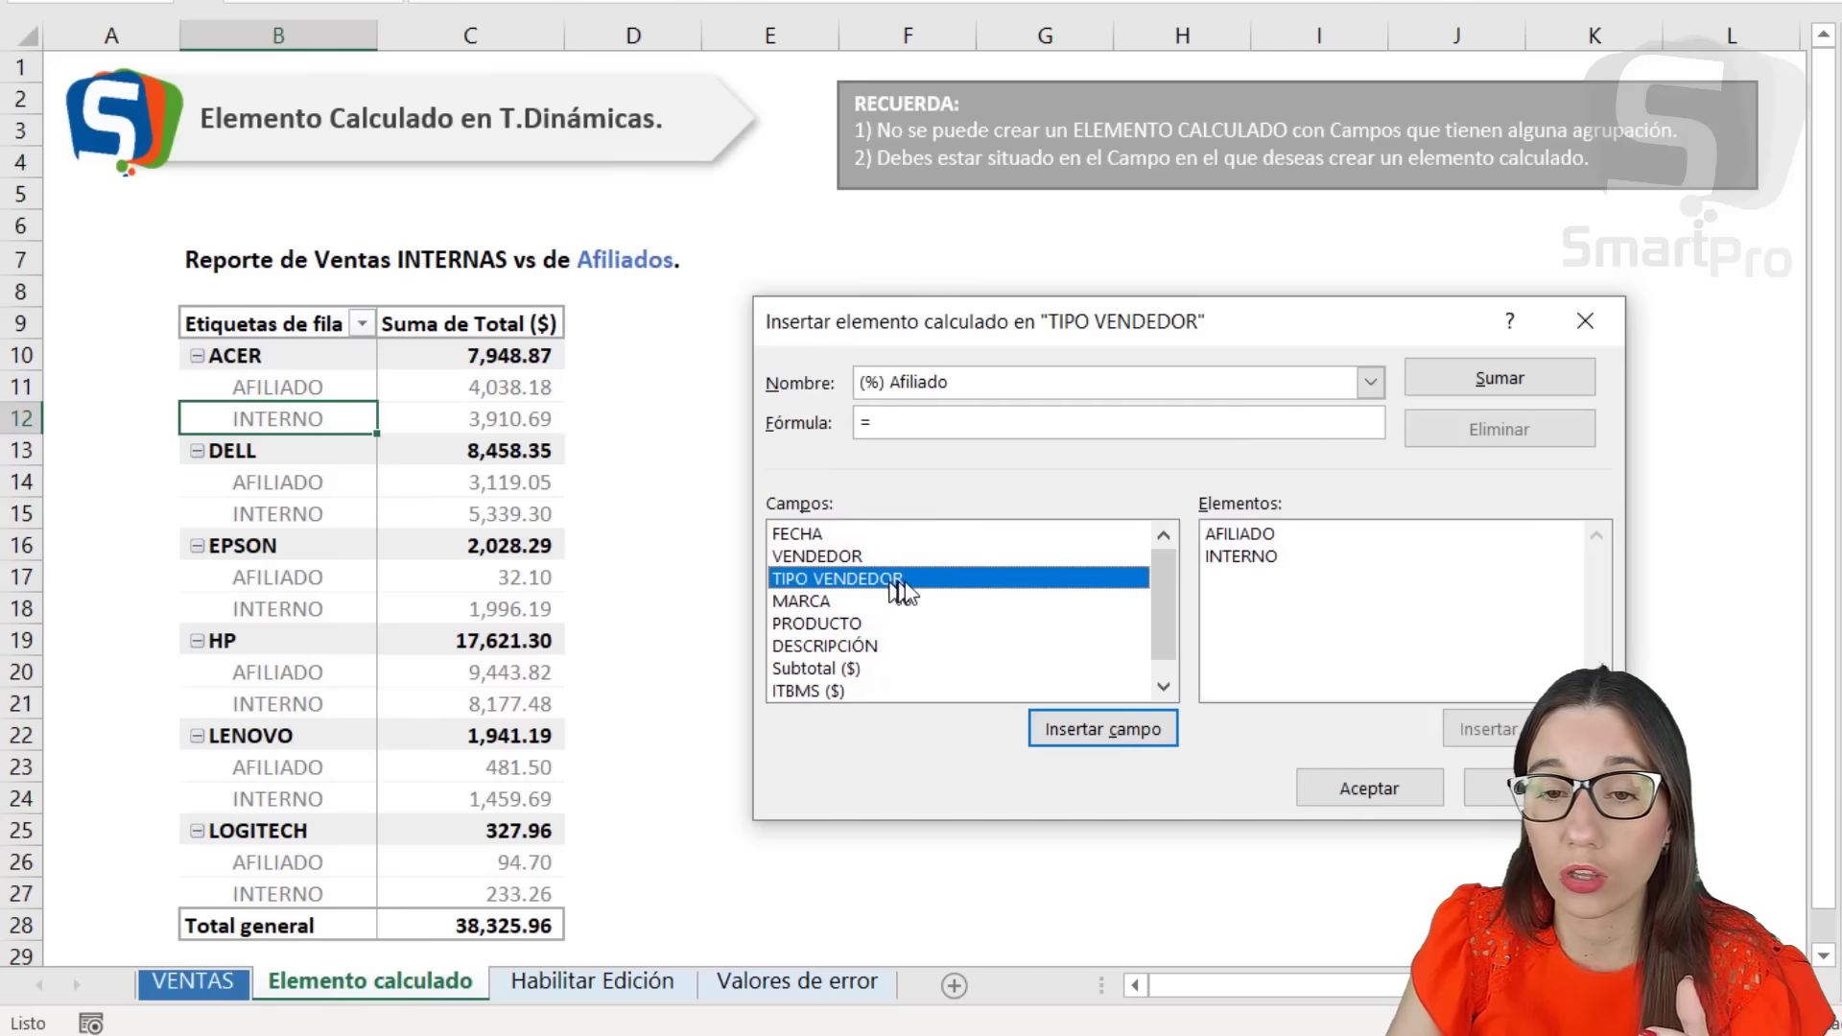
Enter the formula = AFILIADO / (AFILIADO + INTERNO) using the Items list.
{"action": "left_click", "coordinate": [933, 427]}
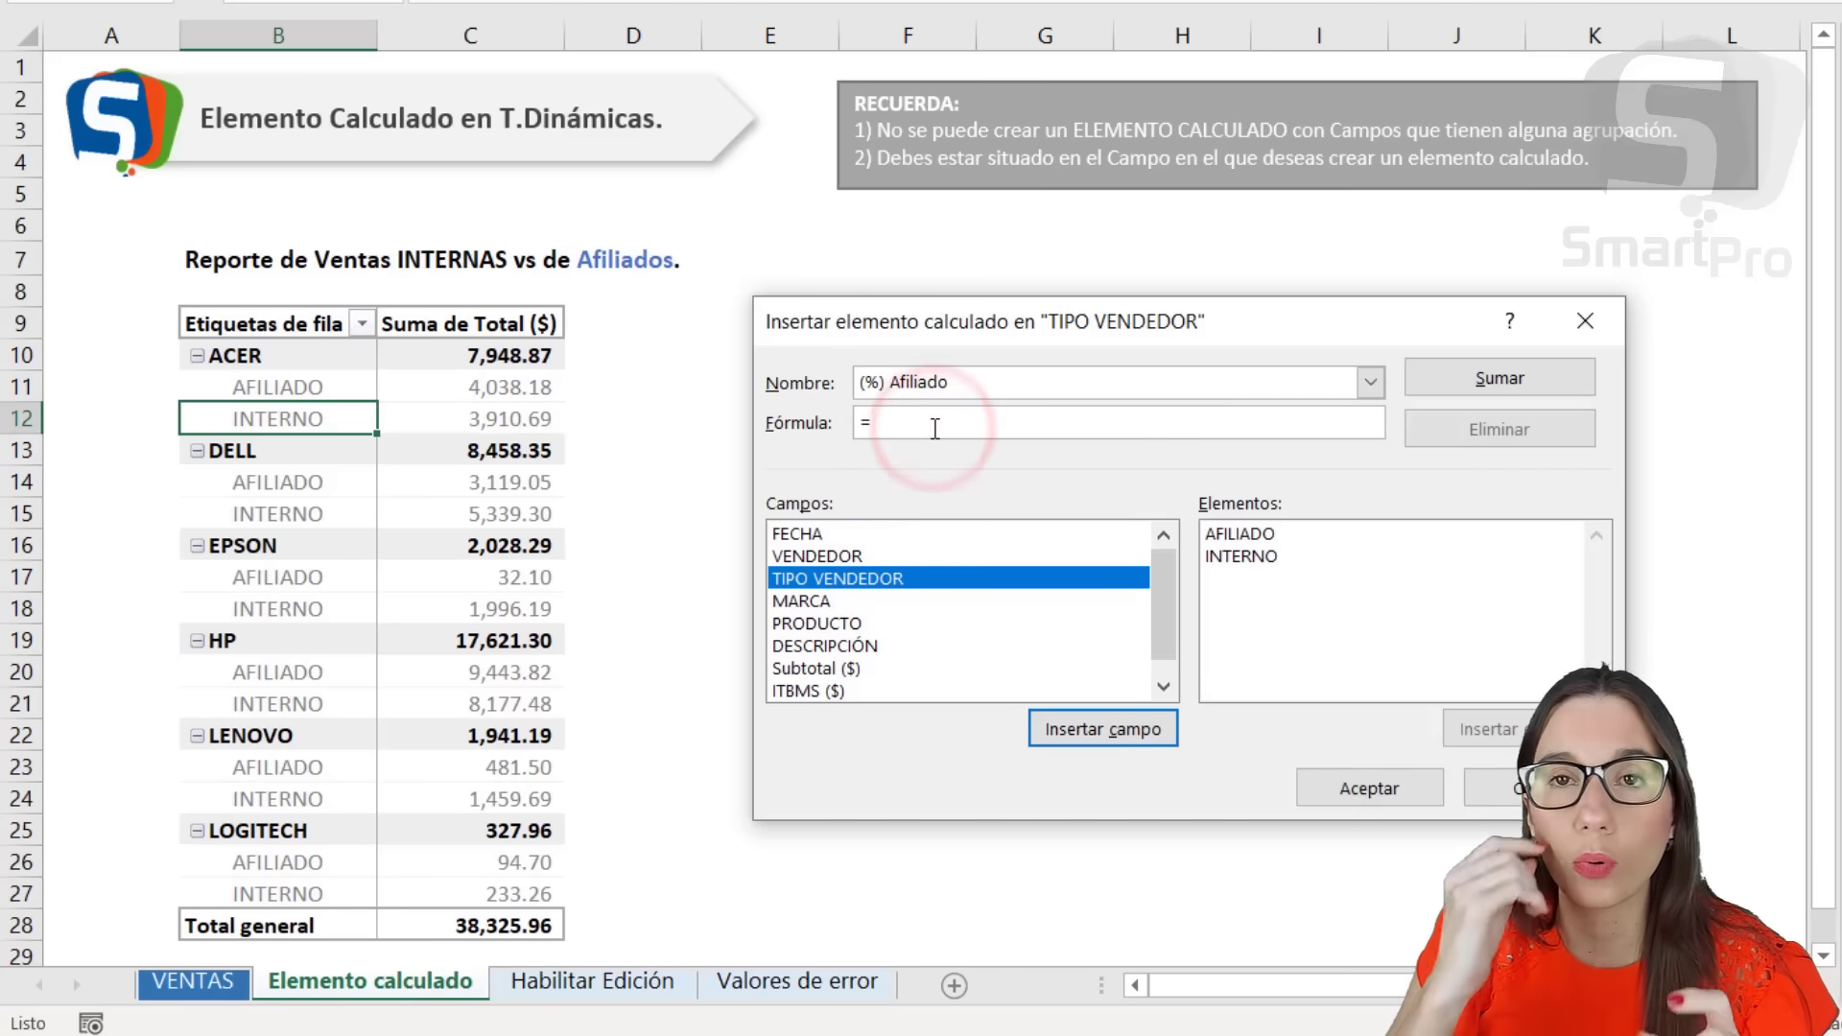
{"action": "double_click", "coordinate": [1273, 535]}
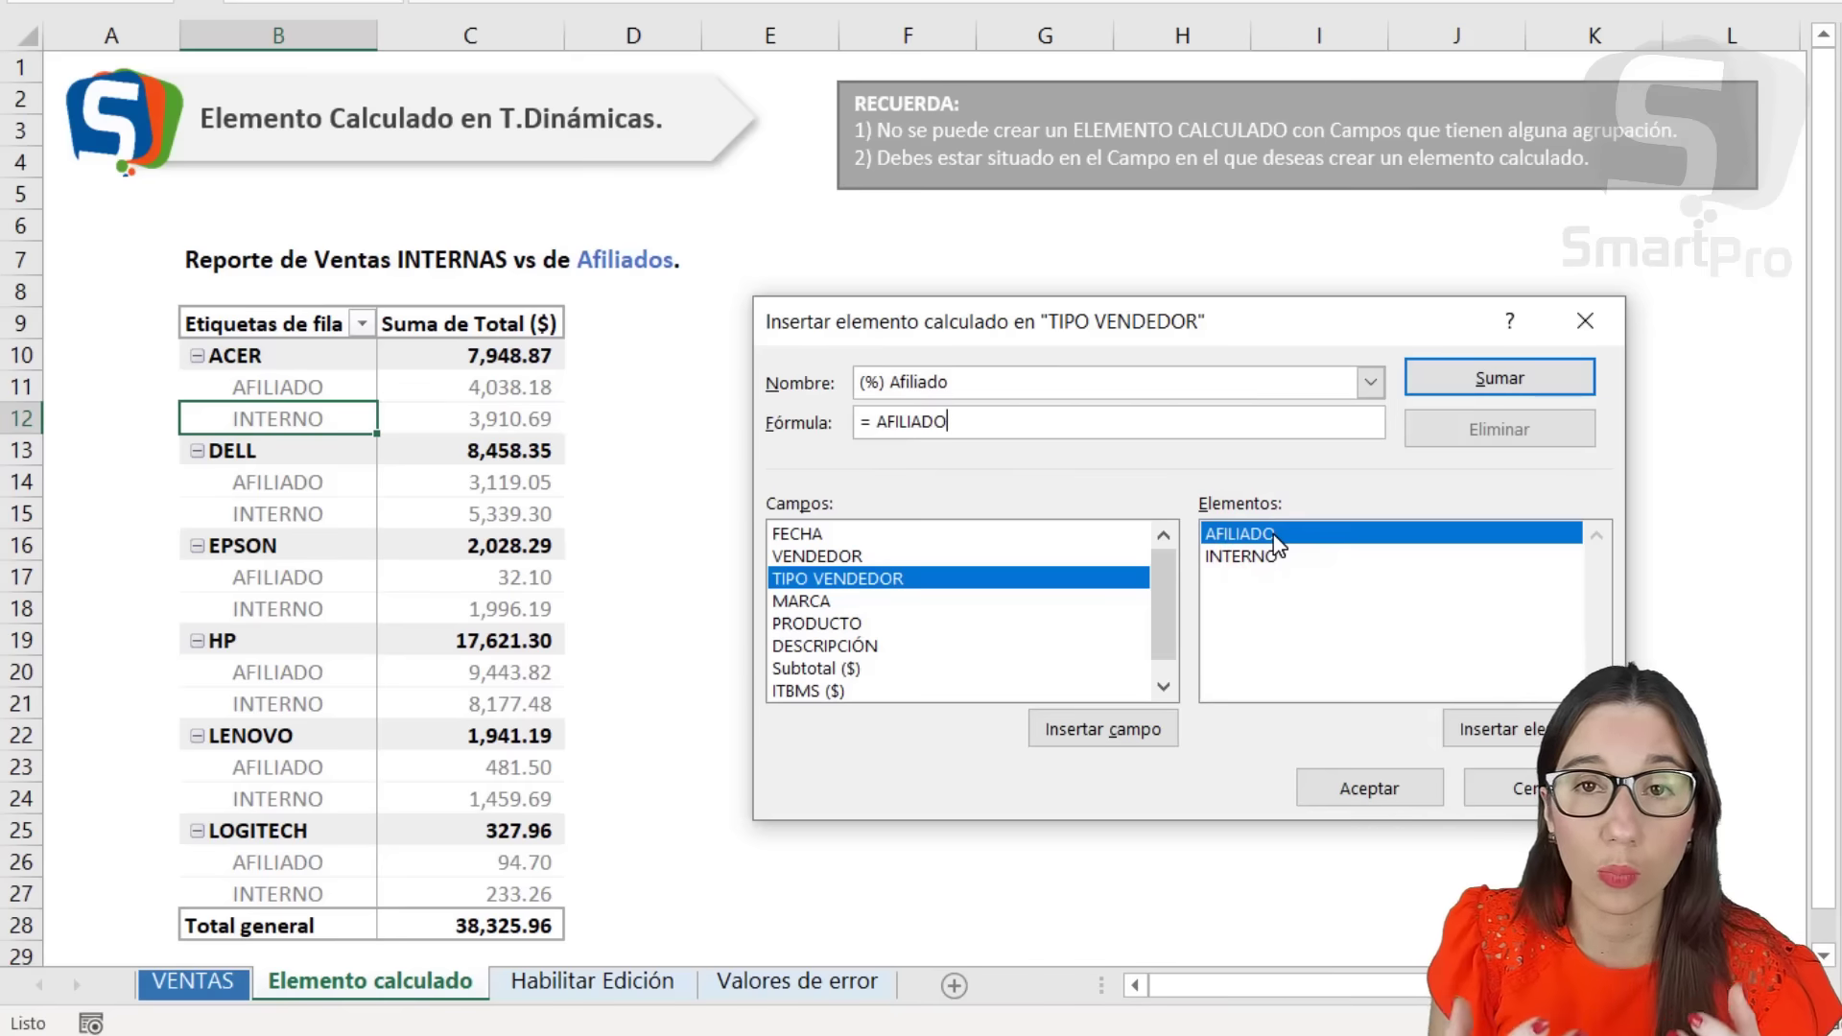
{"action": "type", "text": " /"}
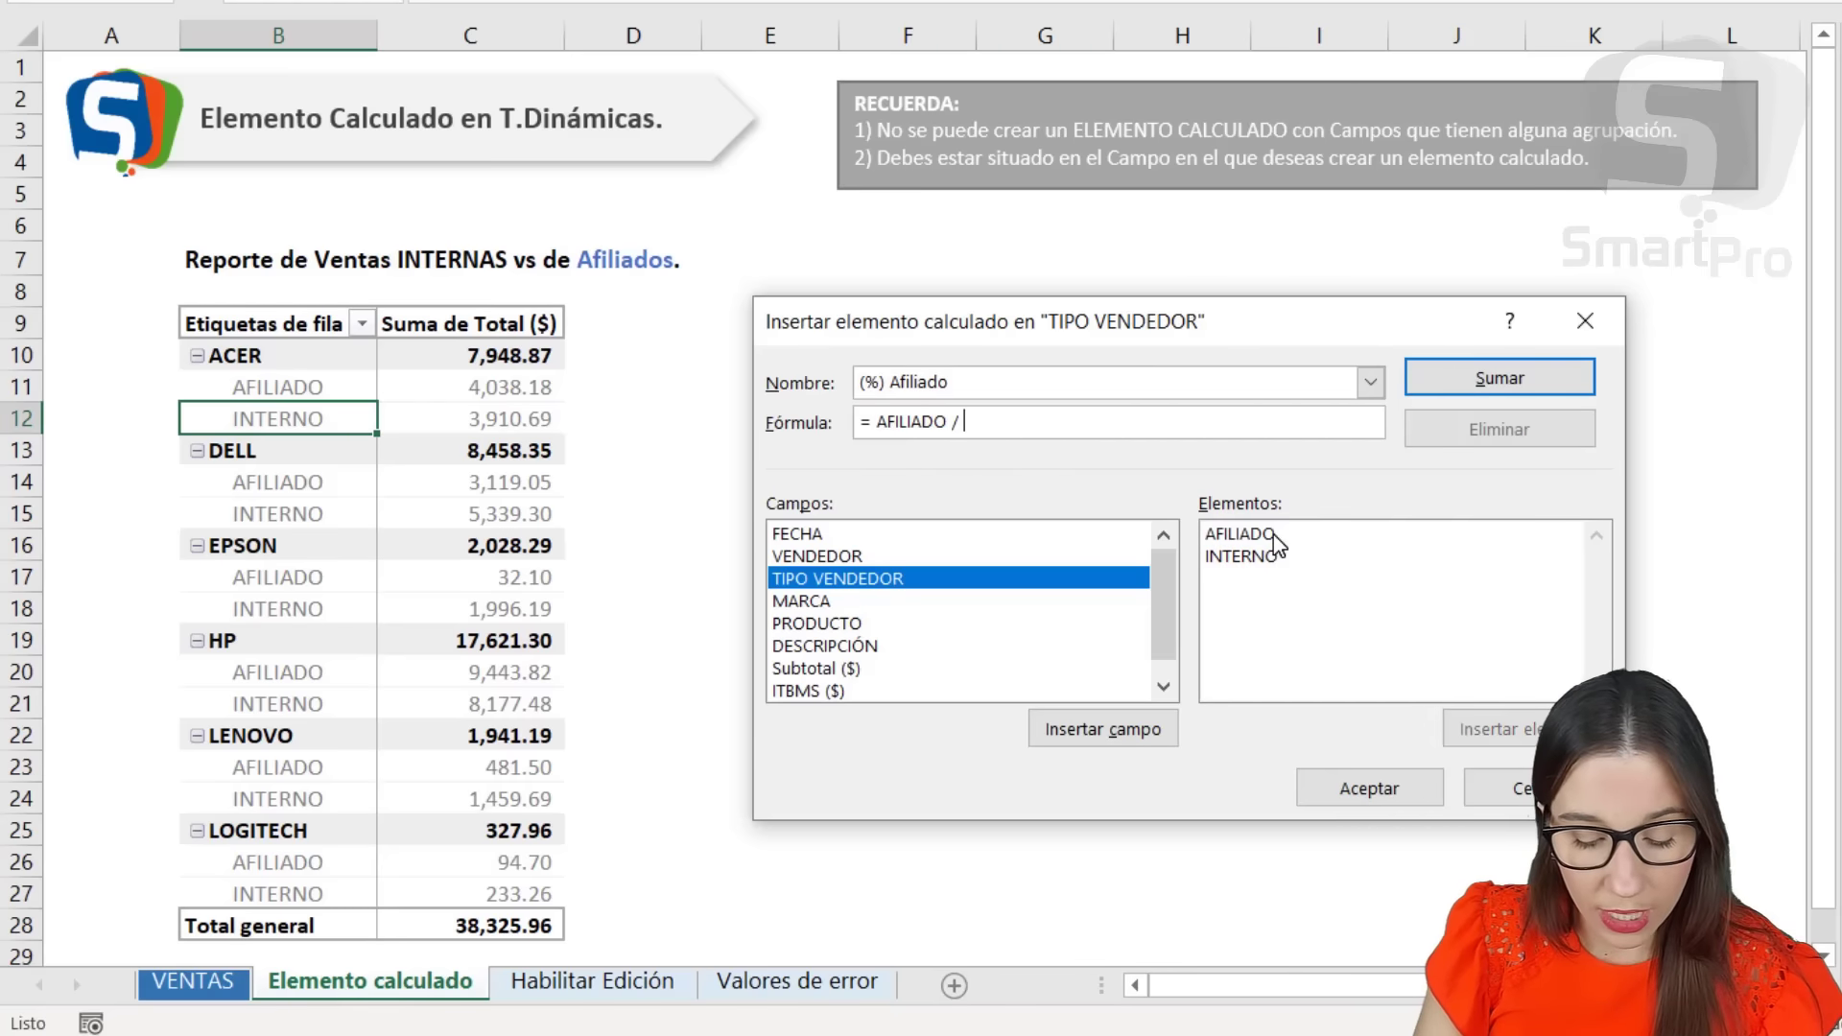
{"action": "type", "text": " ("}
{"action": "double_click", "coordinate": [1266, 533]}
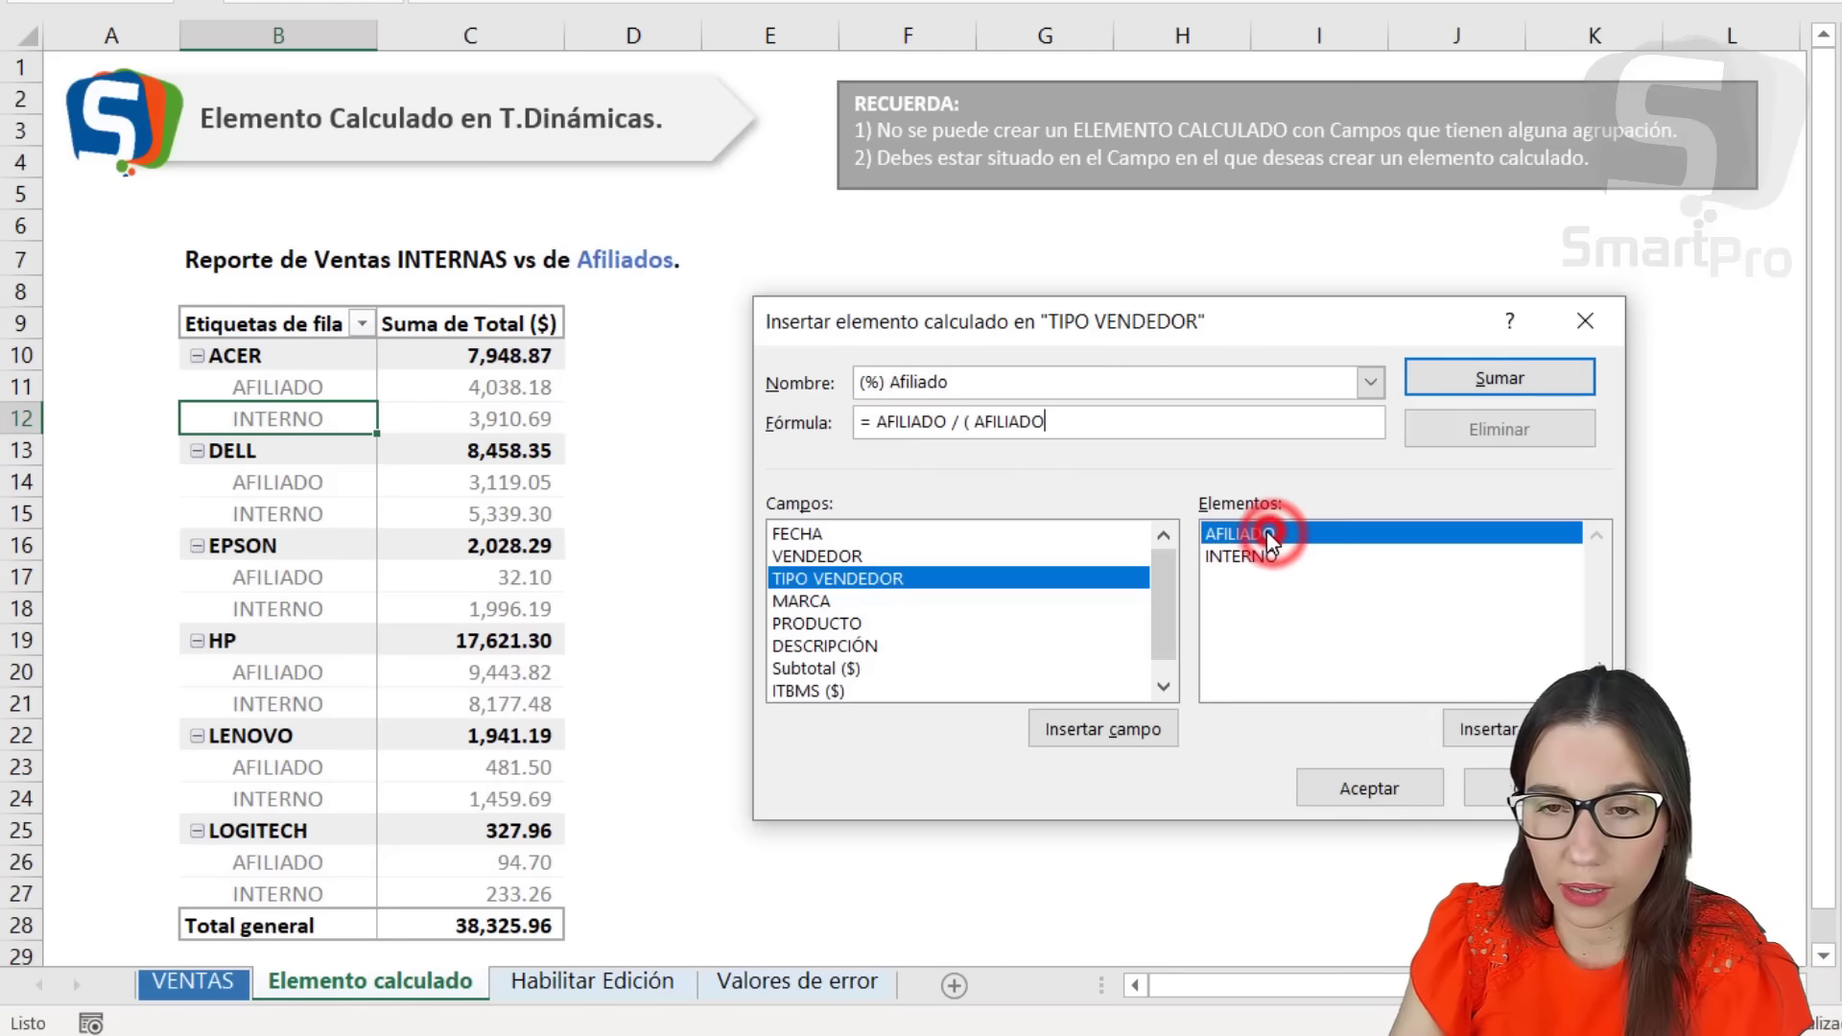
{"action": "type", "text": "+"}
{"action": "double_click", "coordinate": [1301, 559]}
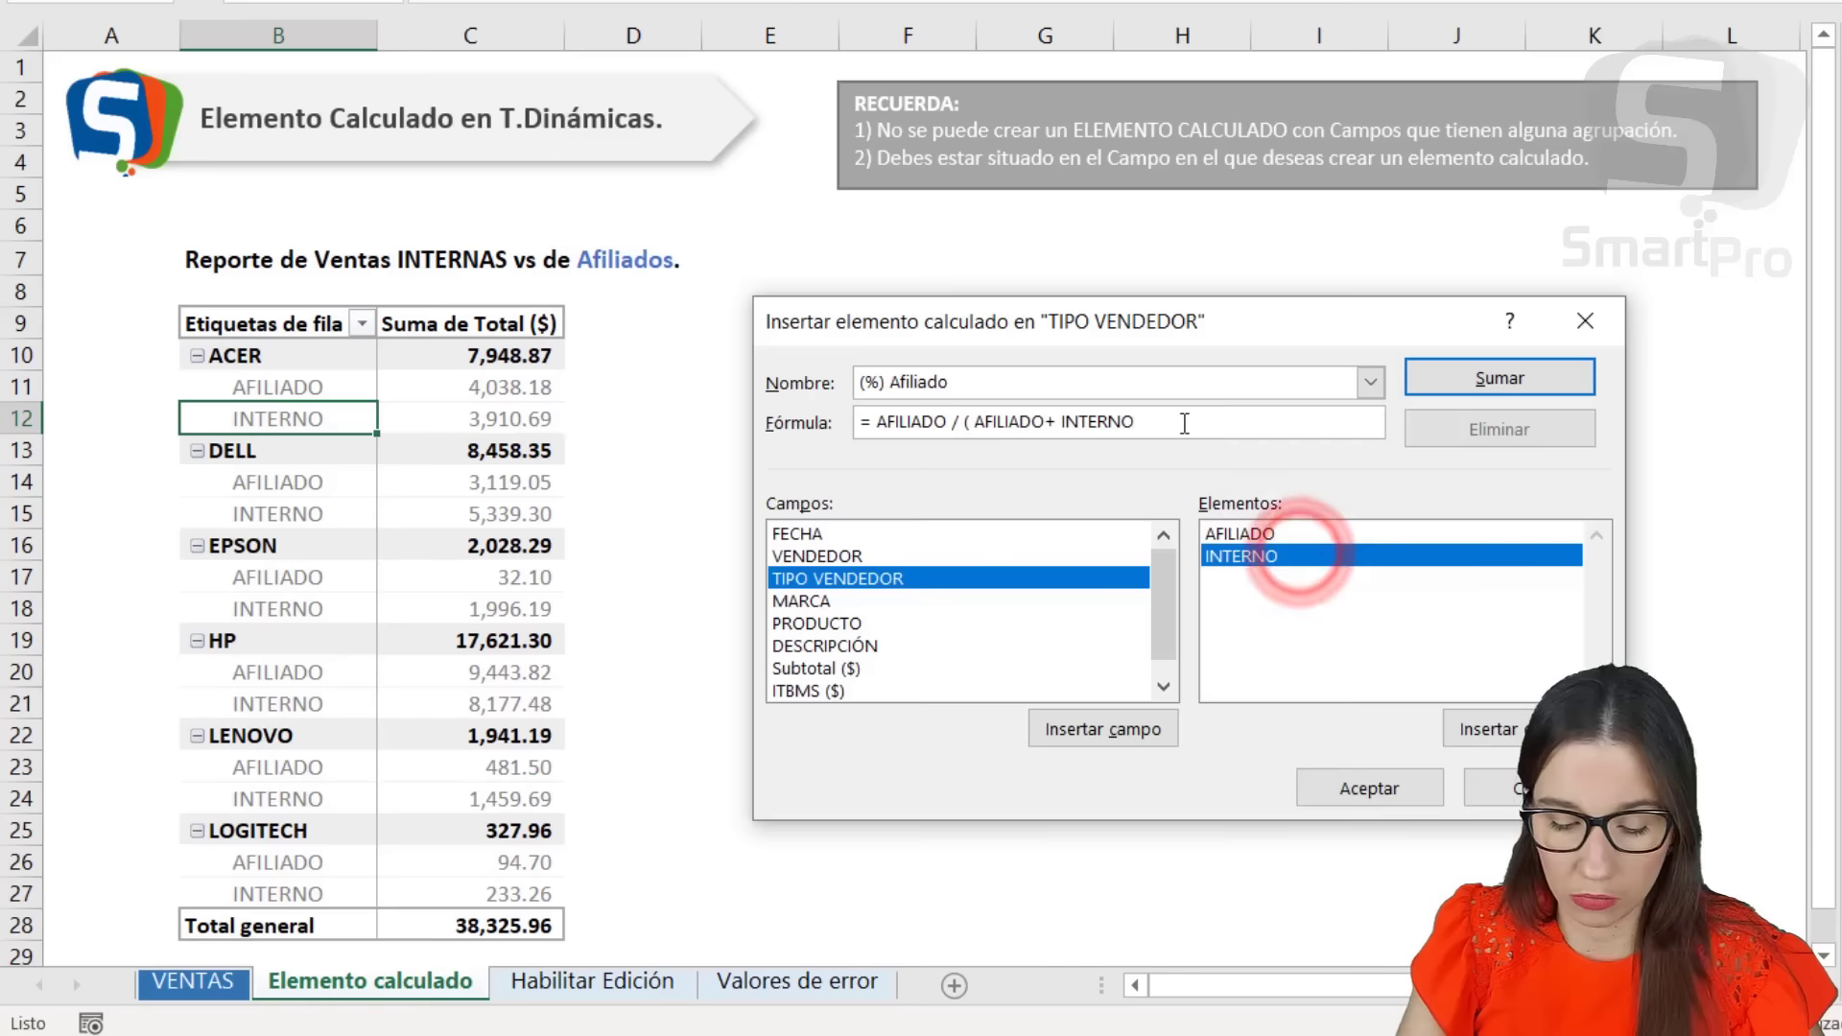
{"action": "type", "text": ")"}
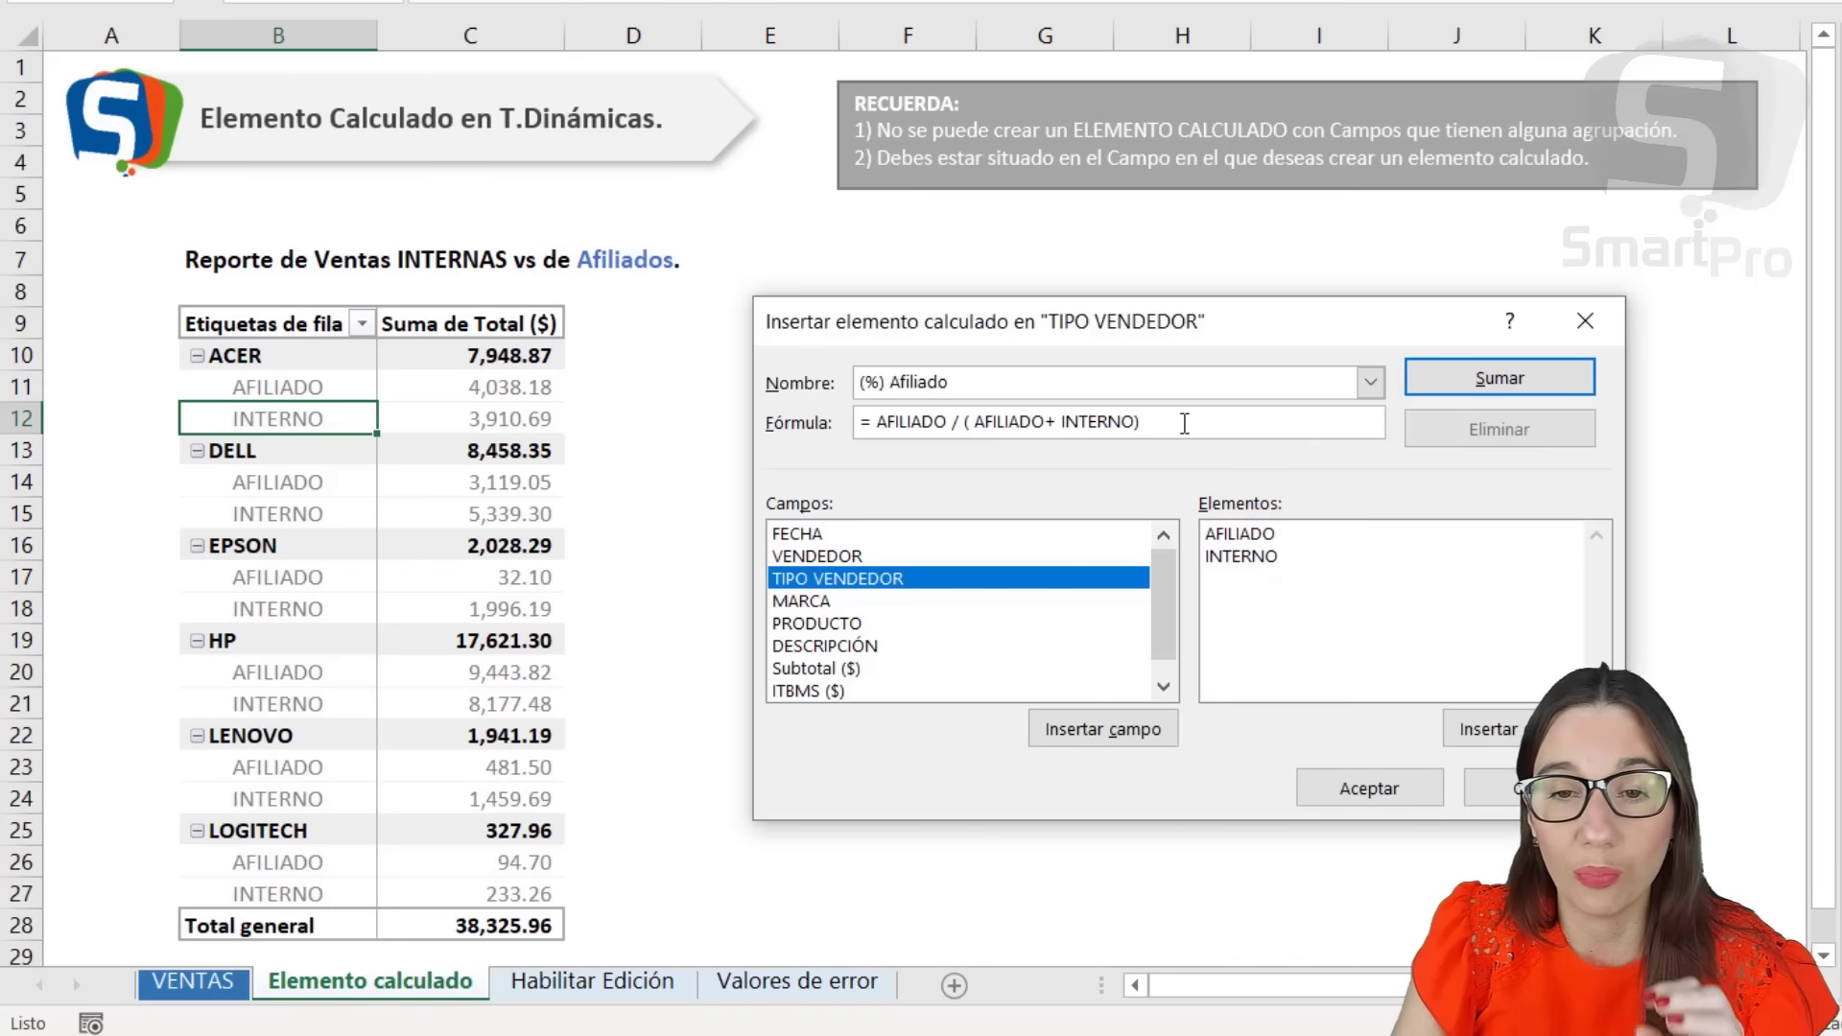
{"action": "left_click", "coordinate": [1363, 788]}
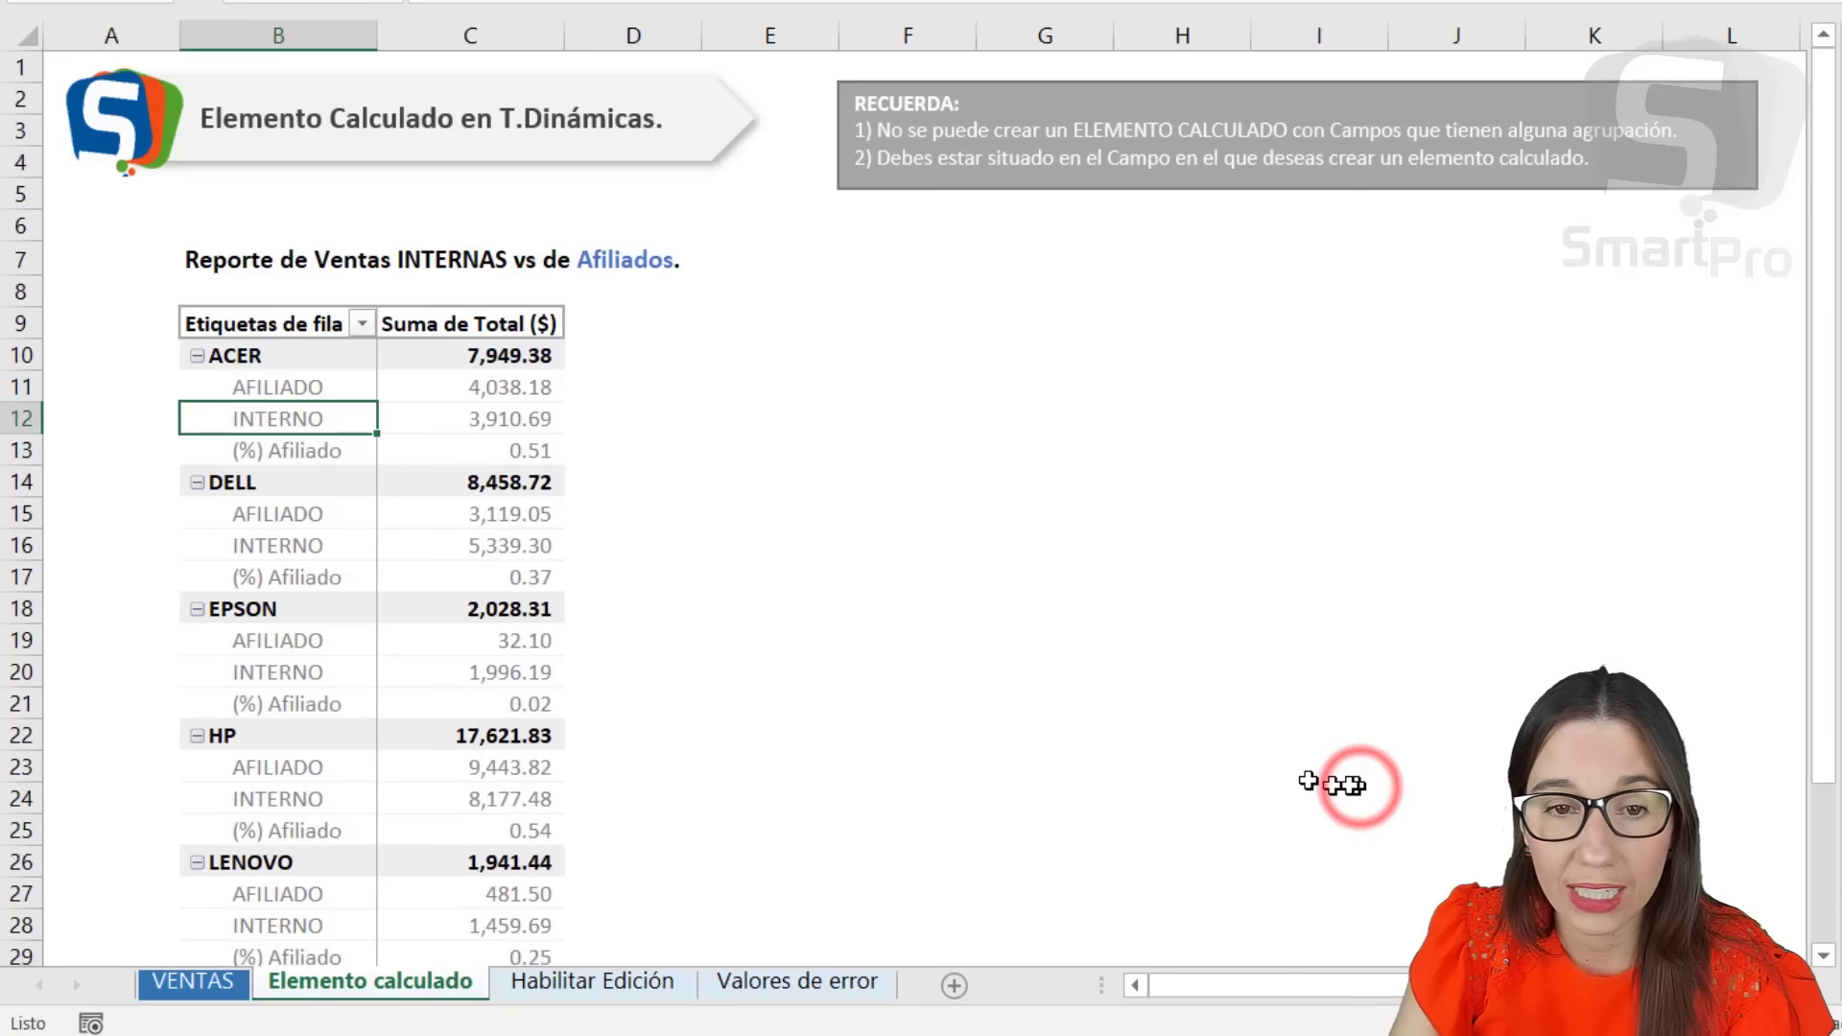
{"action": "left_click", "coordinate": [355, 453]}
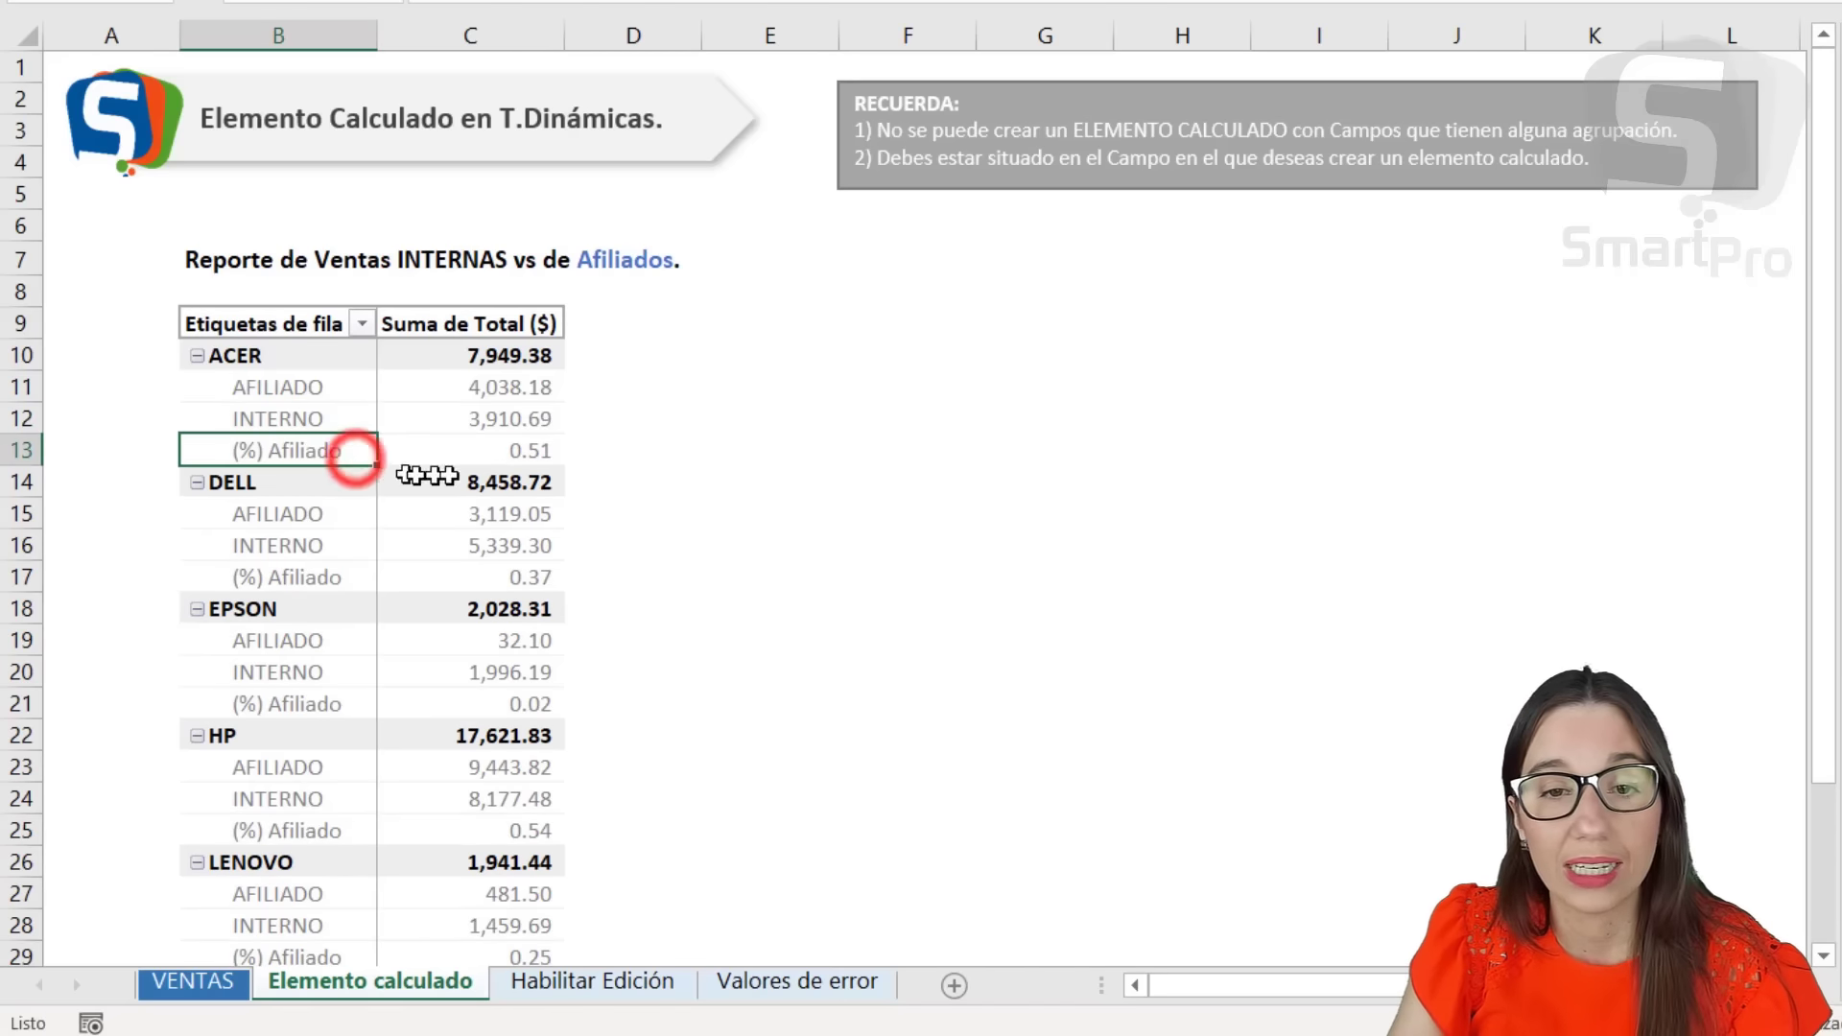
{"action": "left_click", "coordinate": [537, 449]}
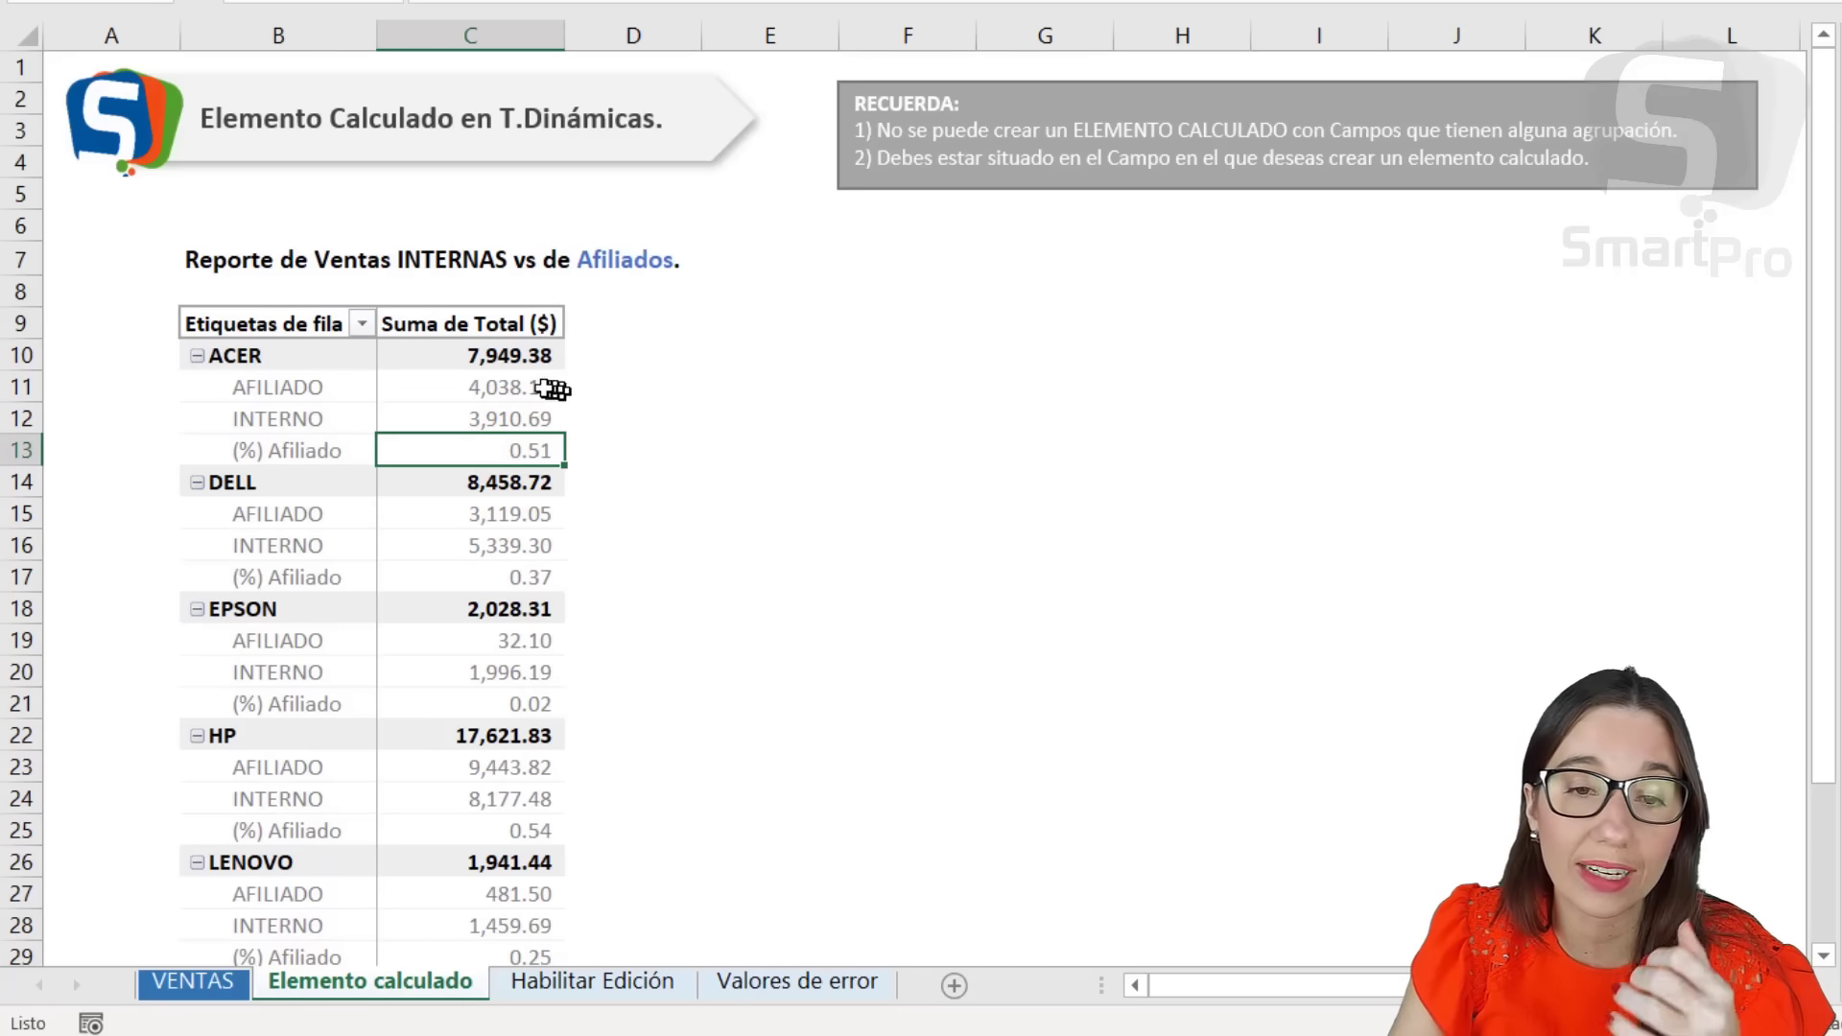
{"action": "mouse_move", "coordinate": [515, 388]}
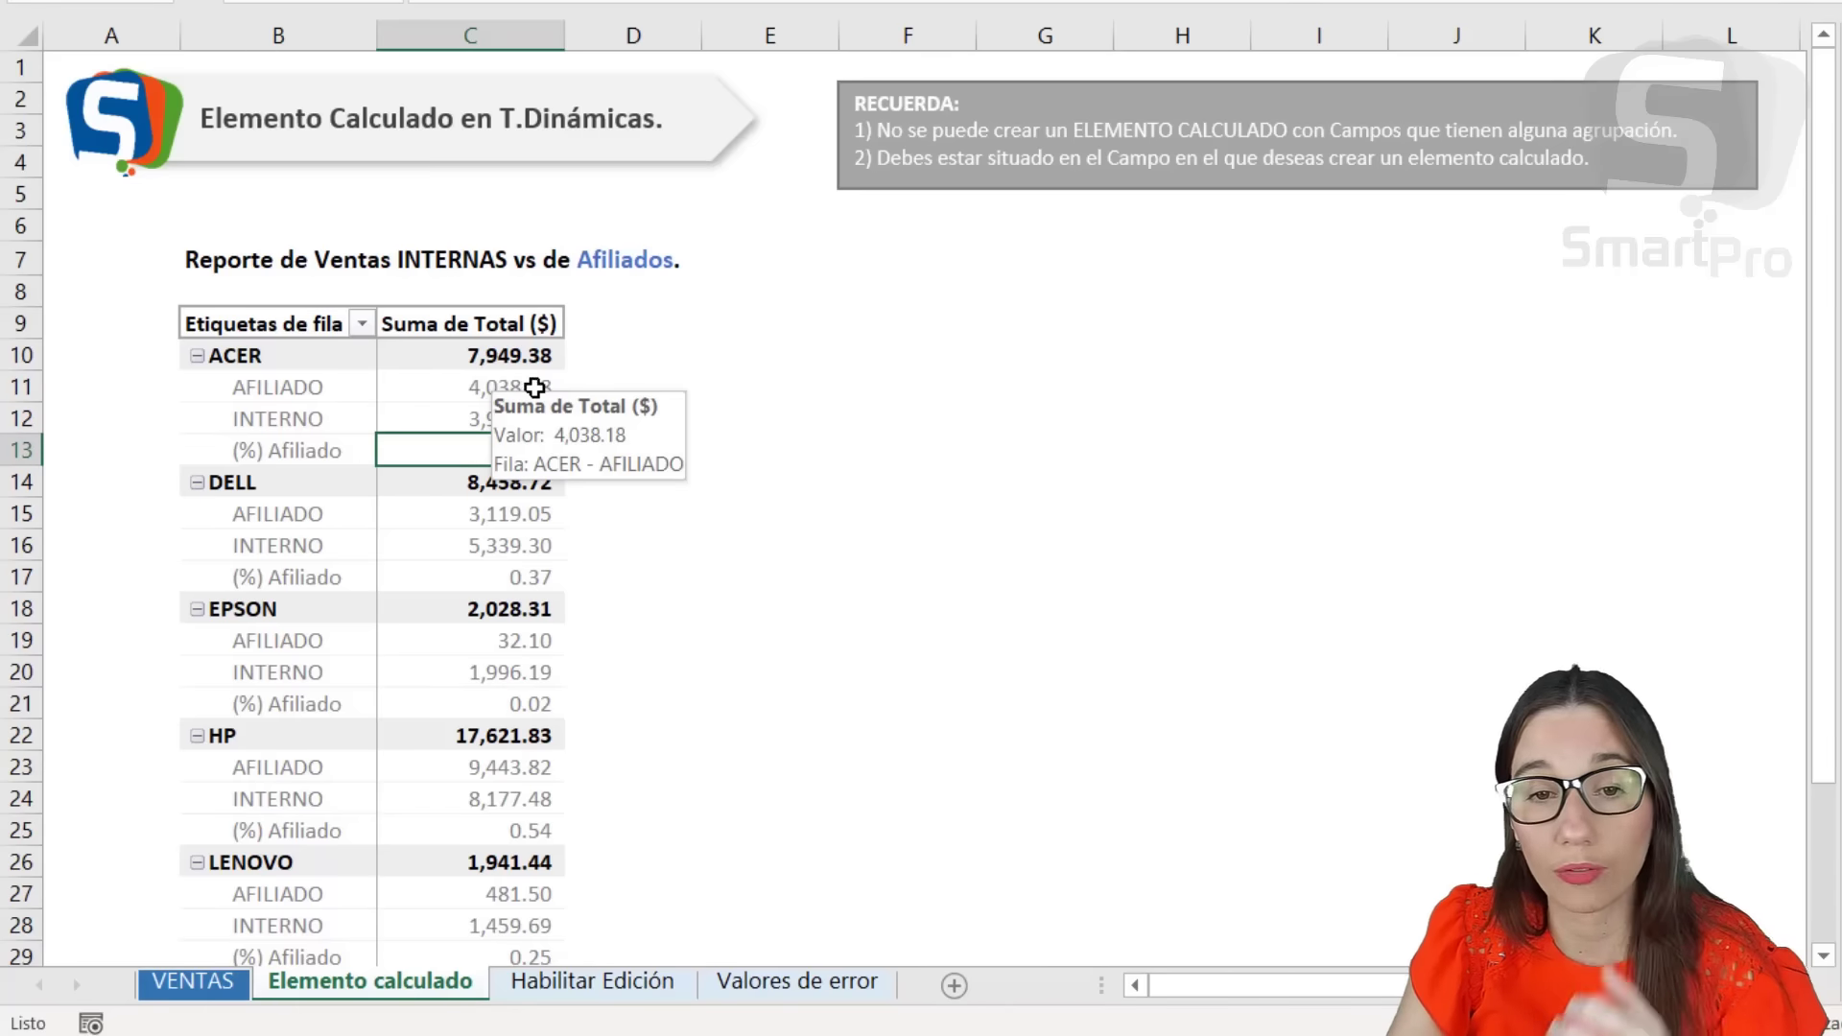
{"action": "left_click", "coordinate": [523, 356]}
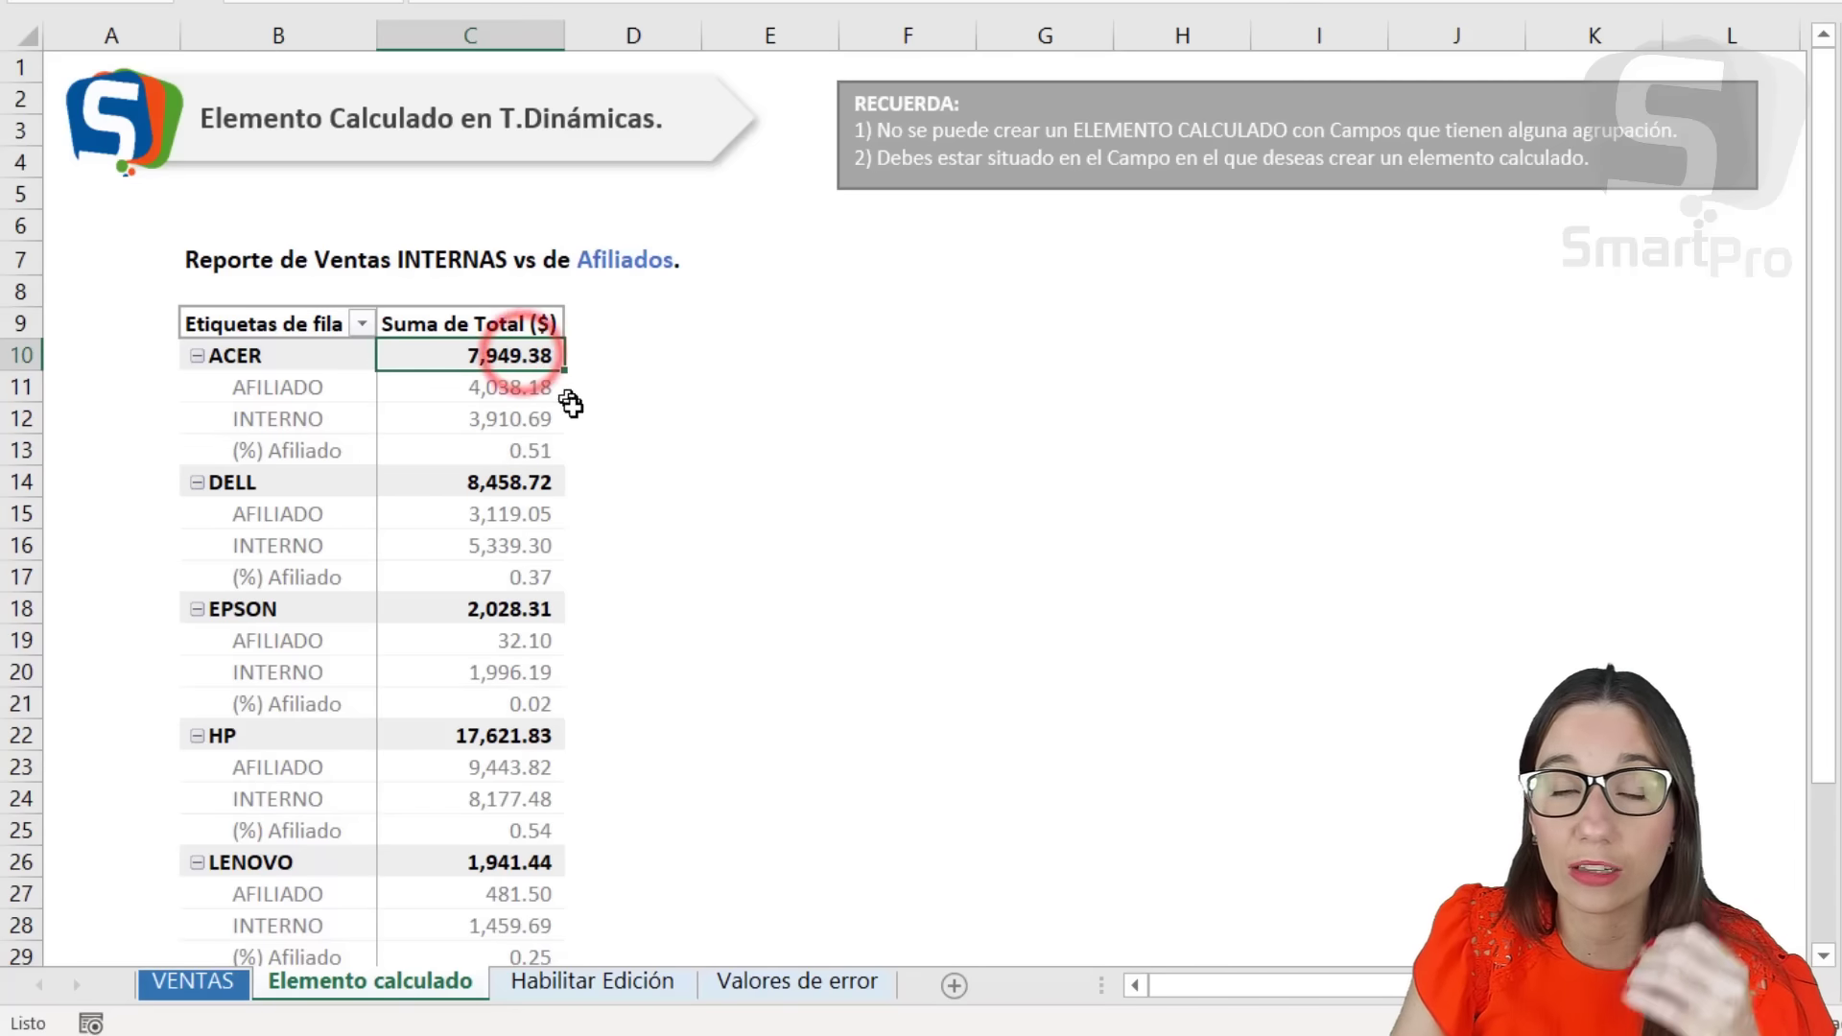
{"action": "left_click", "coordinate": [528, 451]}
{"action": "left_click", "coordinate": [769, 610]}
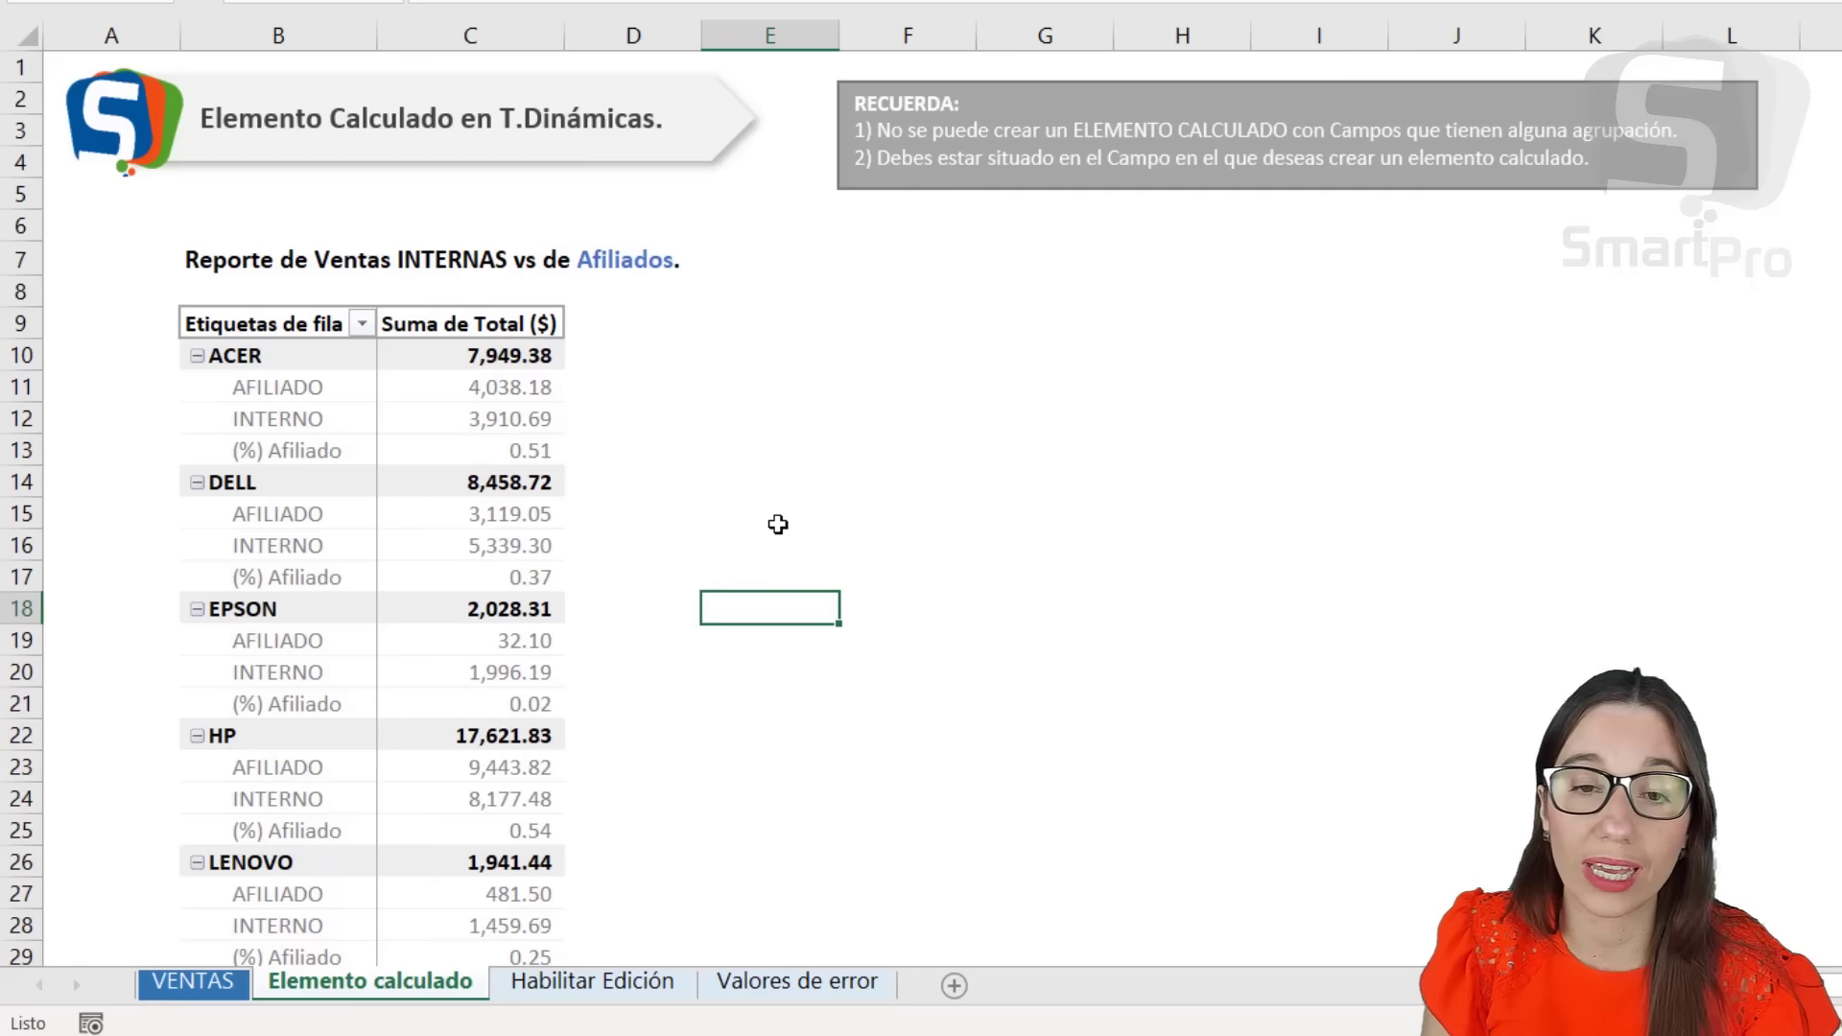
{"action": "left_click", "coordinate": [411, 452]}
{"action": "mouse_move", "coordinate": [475, 451]}
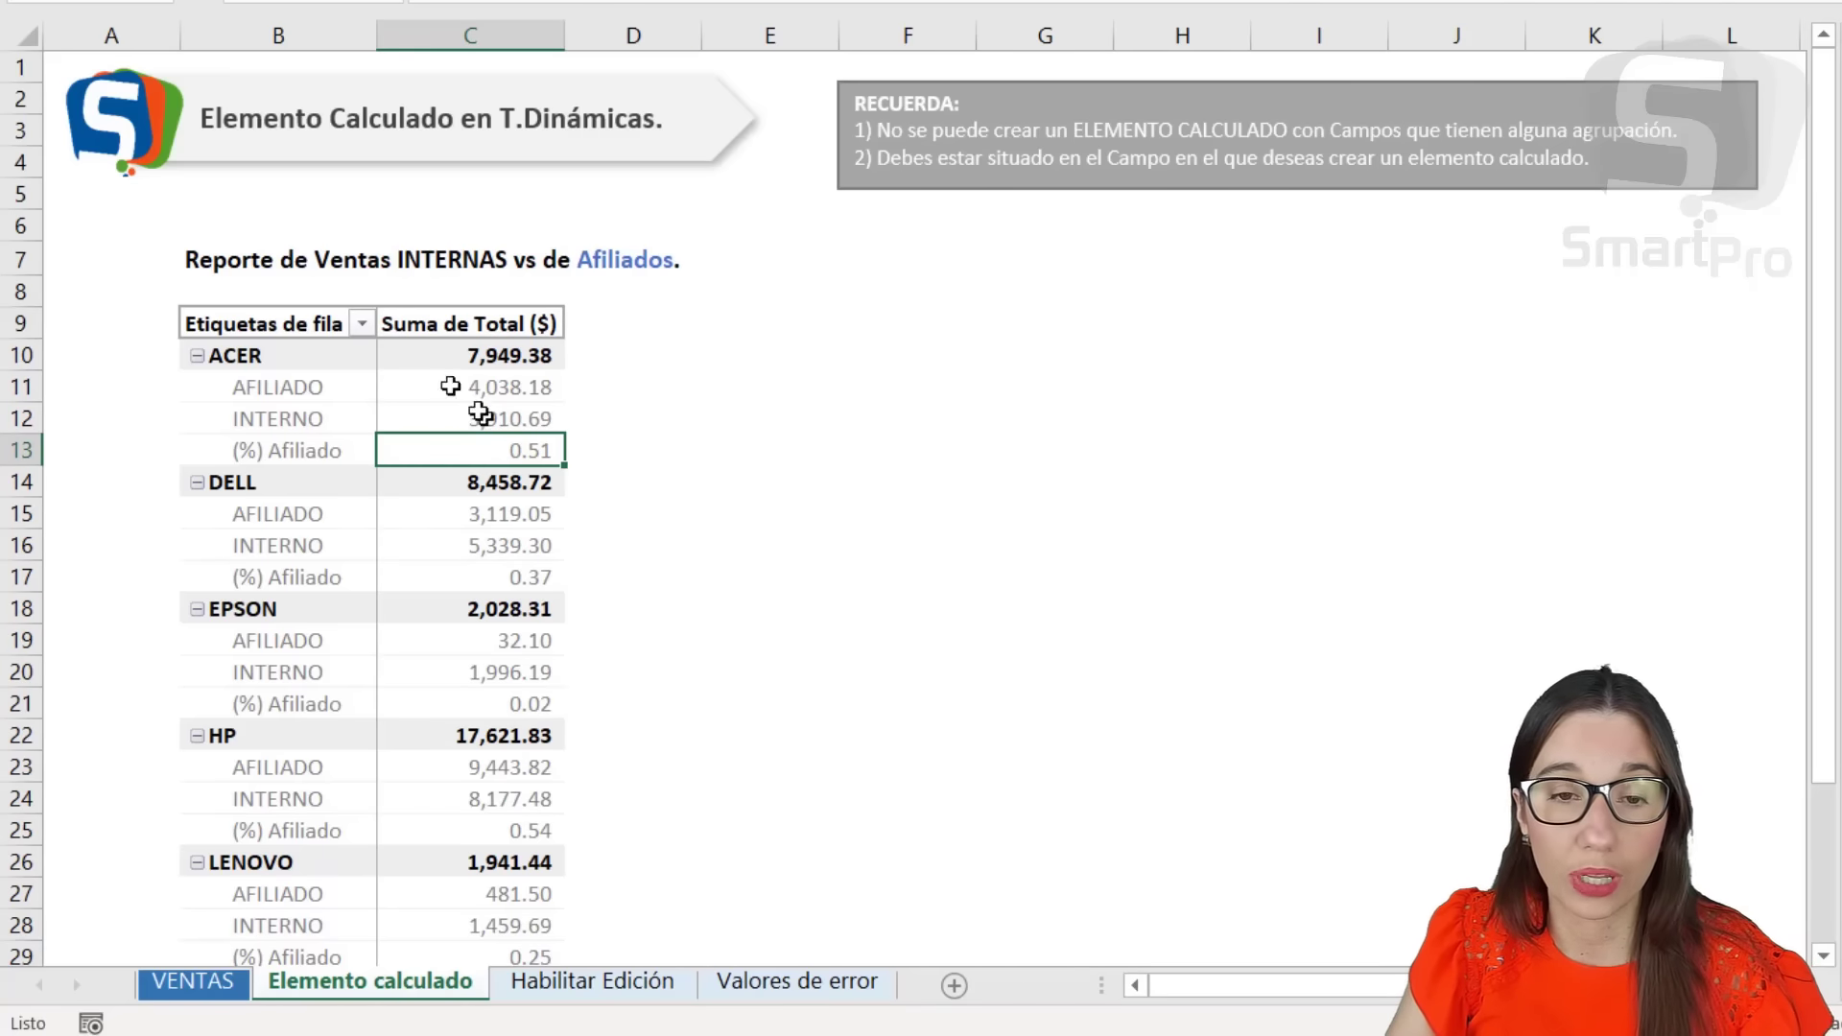
{"action": "left_click", "coordinate": [287, 262]}
{"action": "key", "text": "ctrl+c"}
{"action": "left_click_drag", "start_coordinate": [259, 205], "coordinate": [256, 222]}
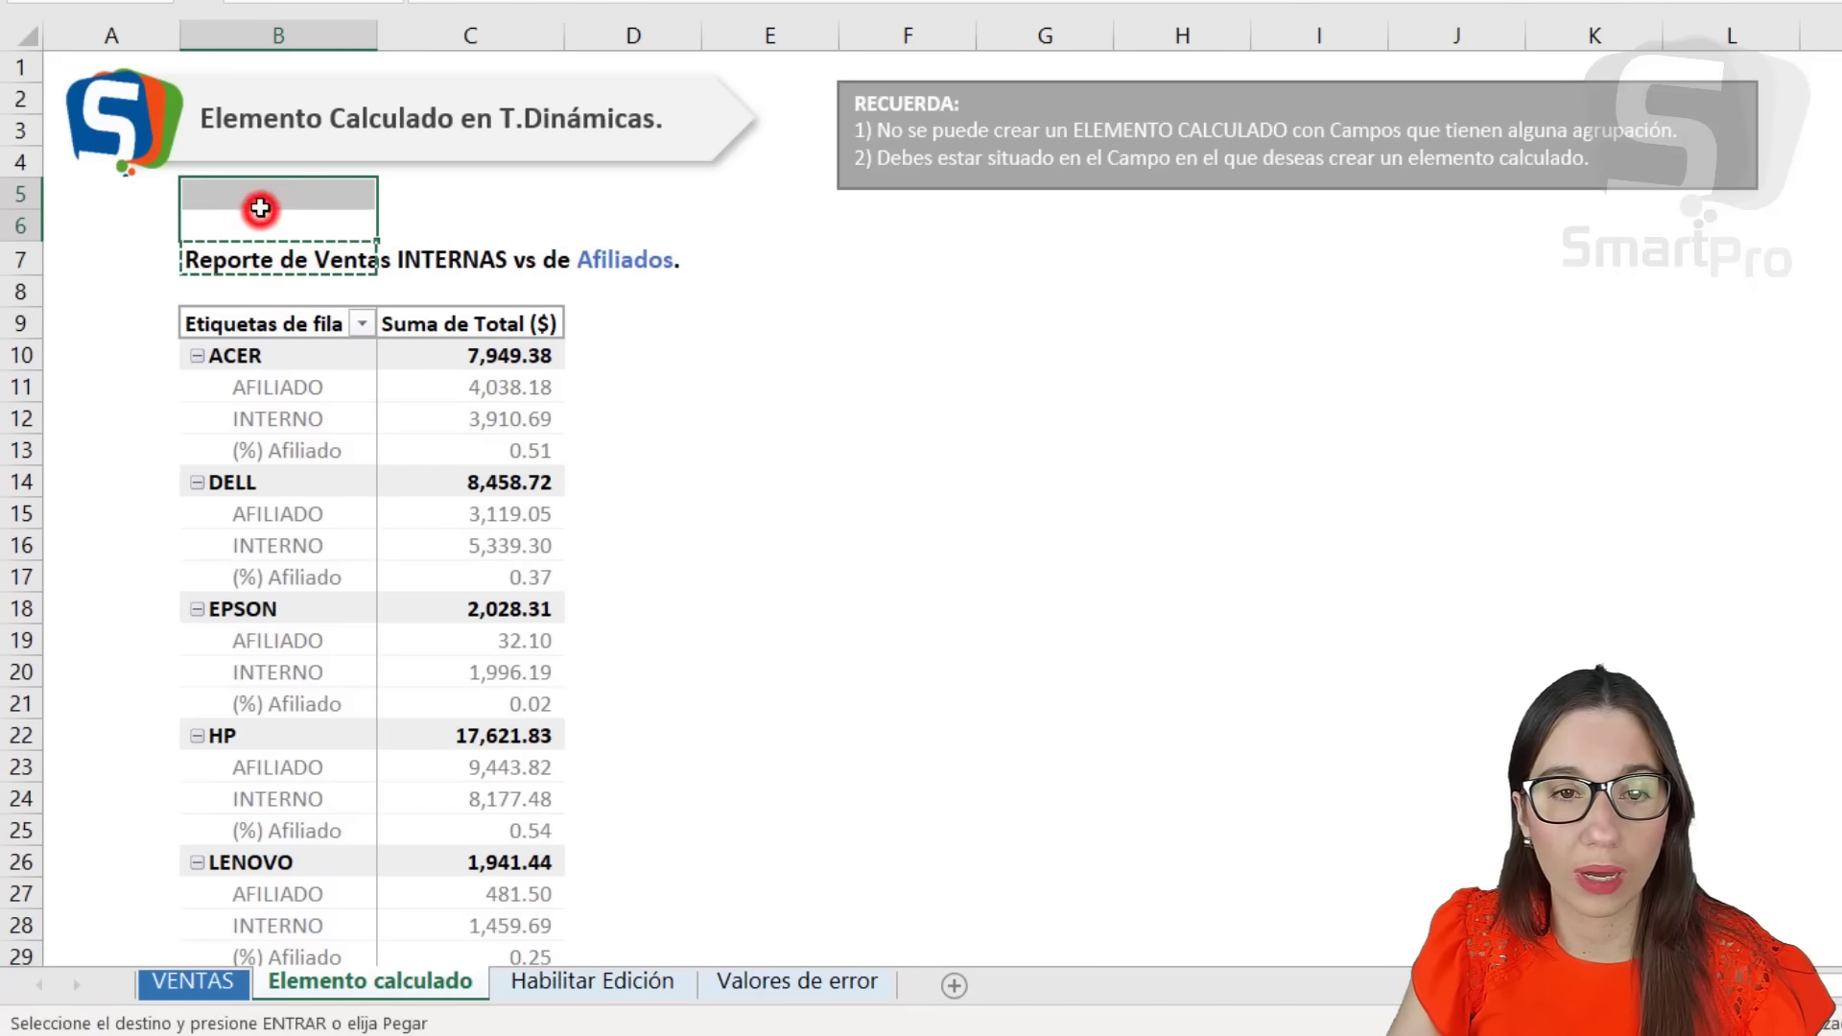
{"action": "left_click", "coordinate": [256, 222]}
{"action": "key", "text": "Return"}
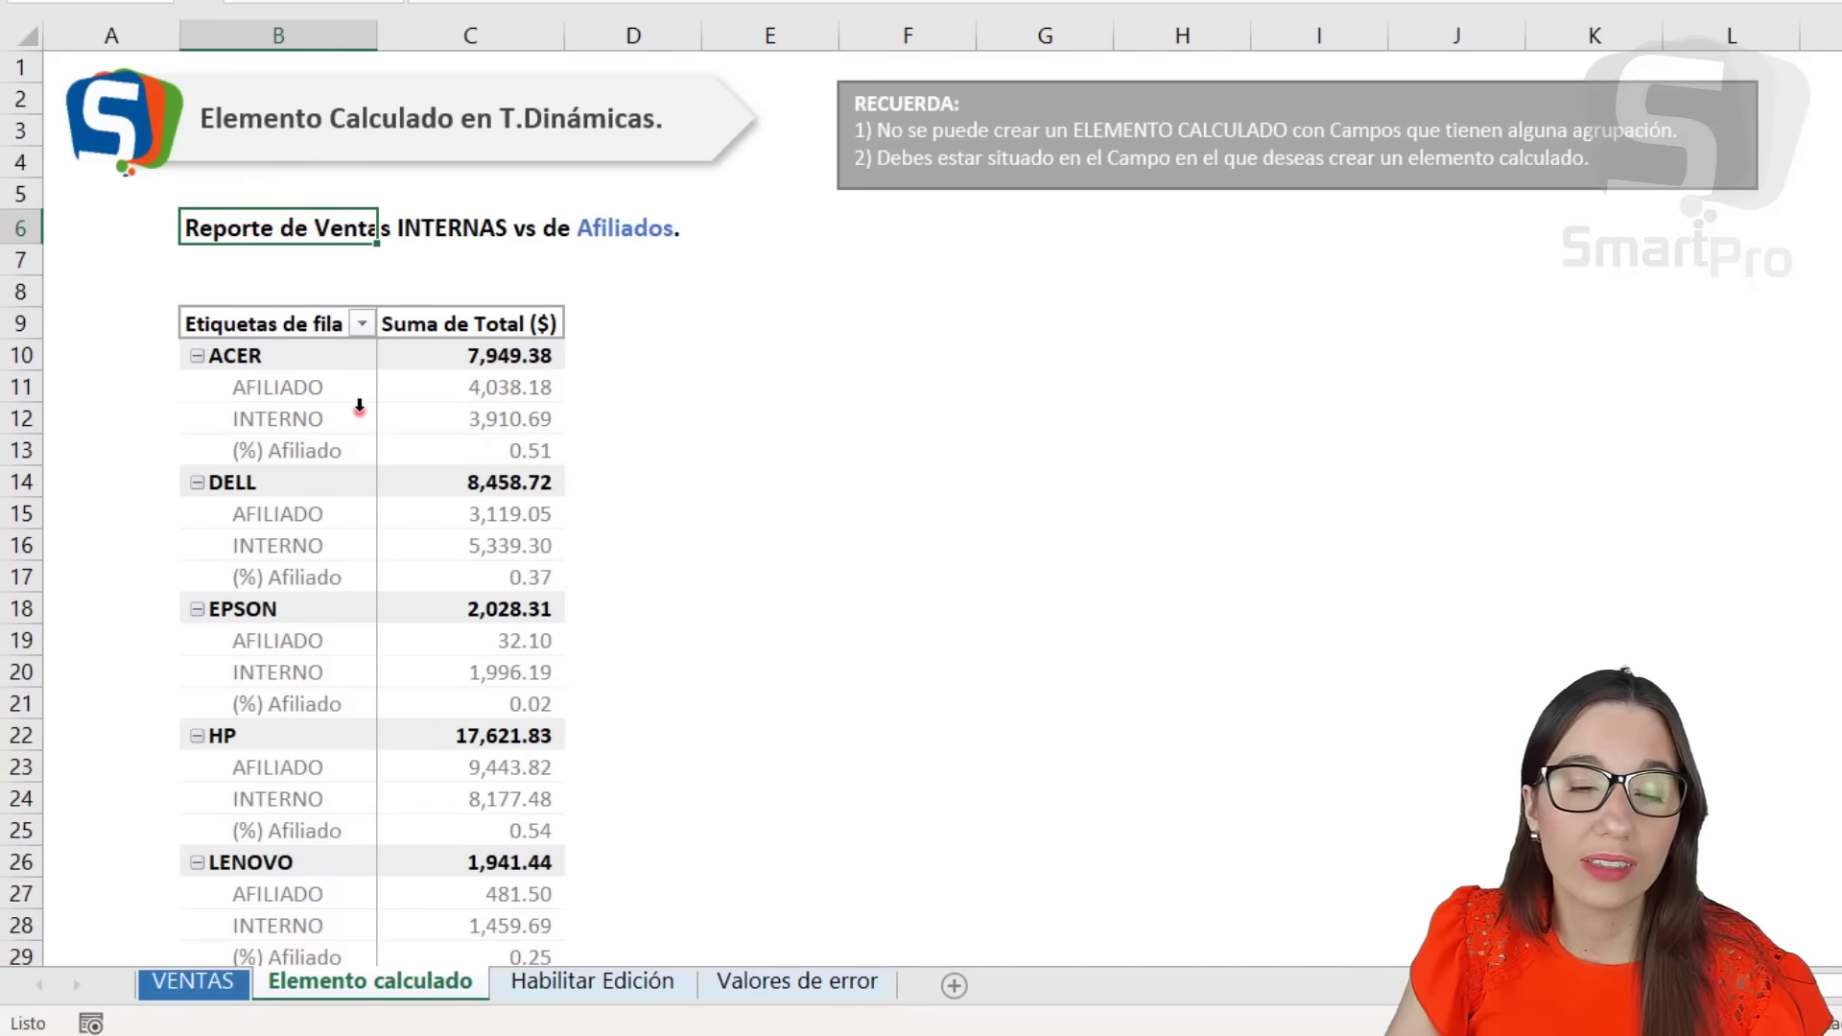
{"action": "left_click", "coordinate": [360, 404]}
{"action": "left_click", "coordinate": [357, 417]}
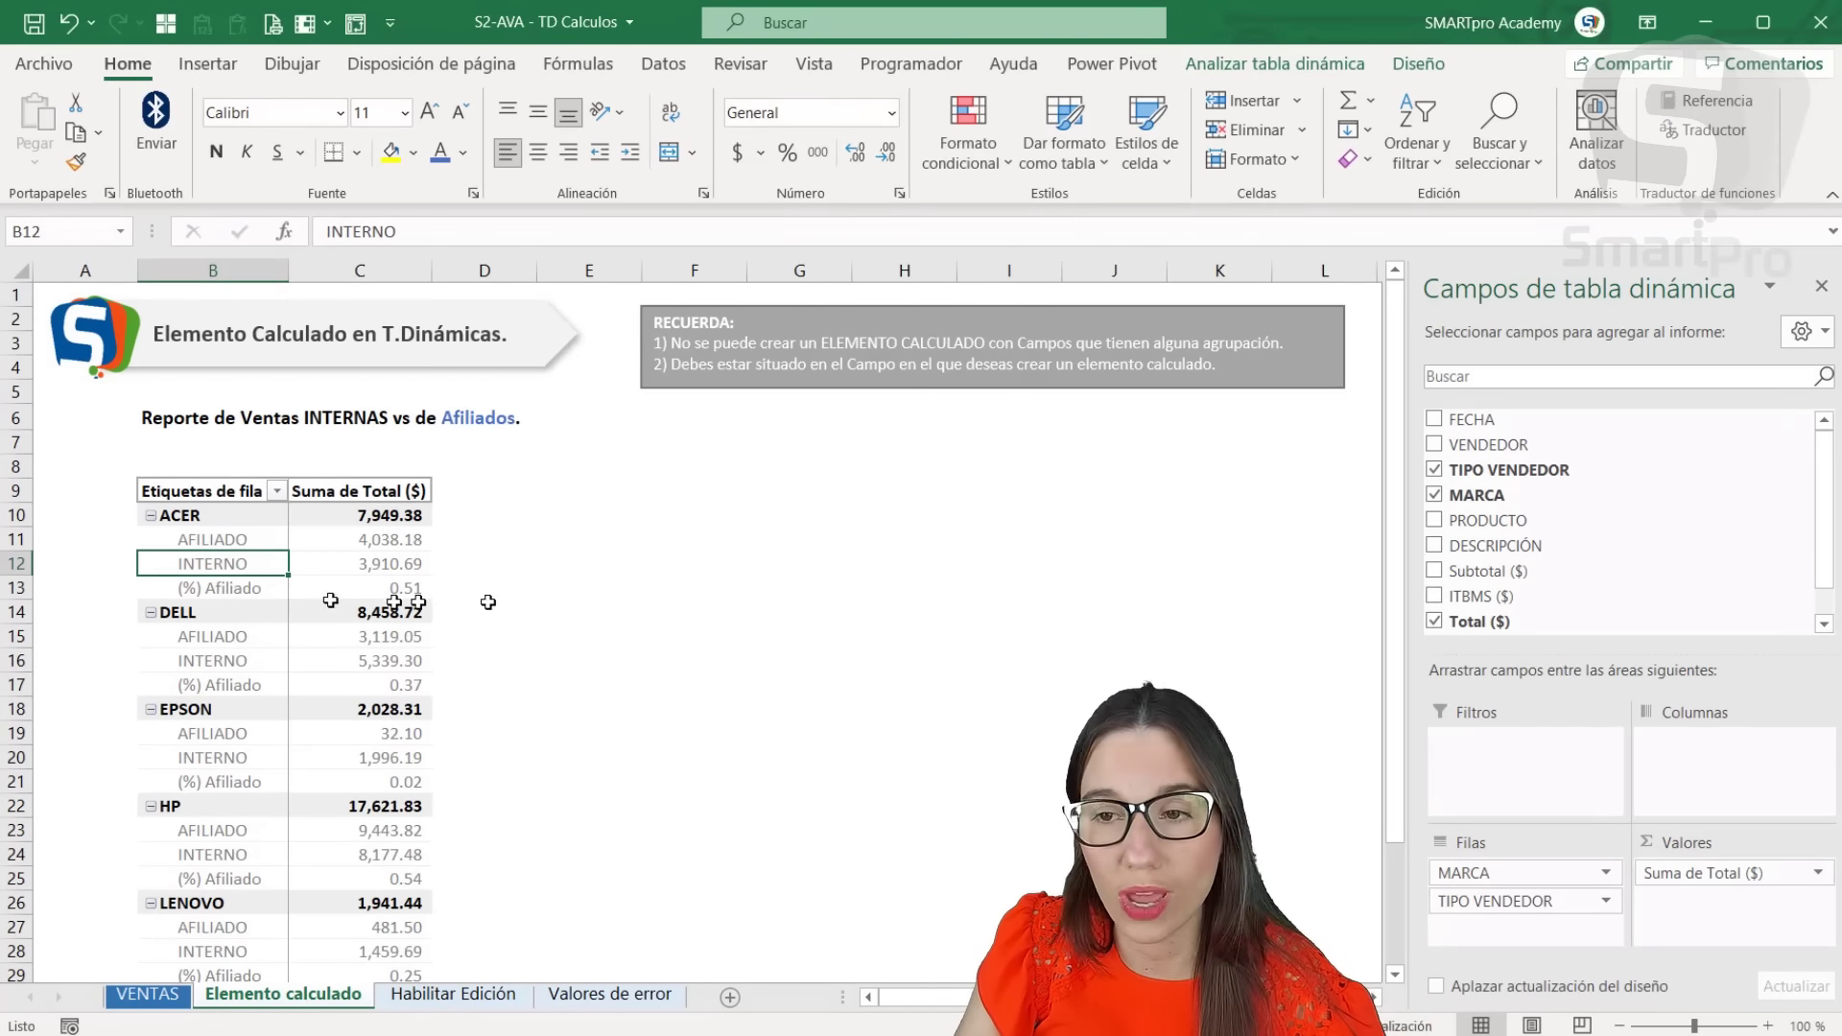
Untick AFILIADO and INTERNO in the row-label filter, leaving (%) Afiliado (total 1.97).
{"action": "scroll", "coordinate": [1627, 540], "scroll_direction": "down", "scroll_amount": 1}
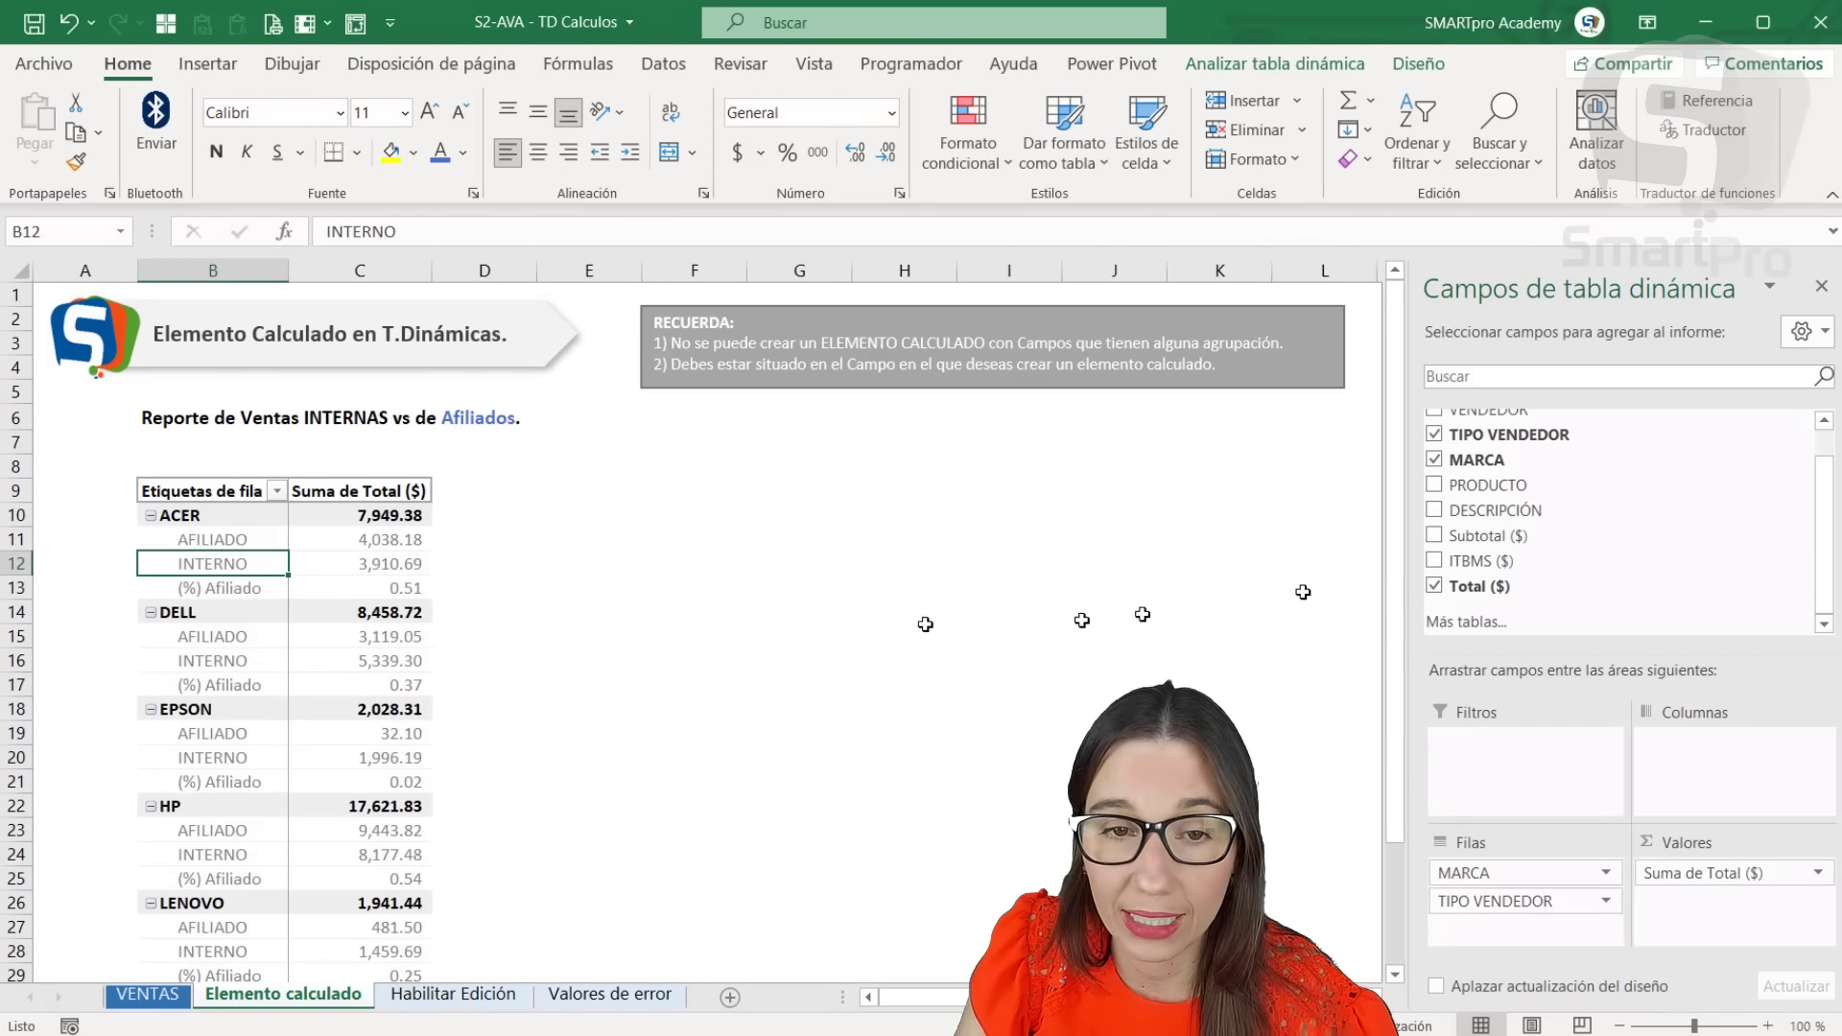
{"action": "scroll", "coordinate": [1685, 550], "scroll_direction": "up", "scroll_amount": 1}
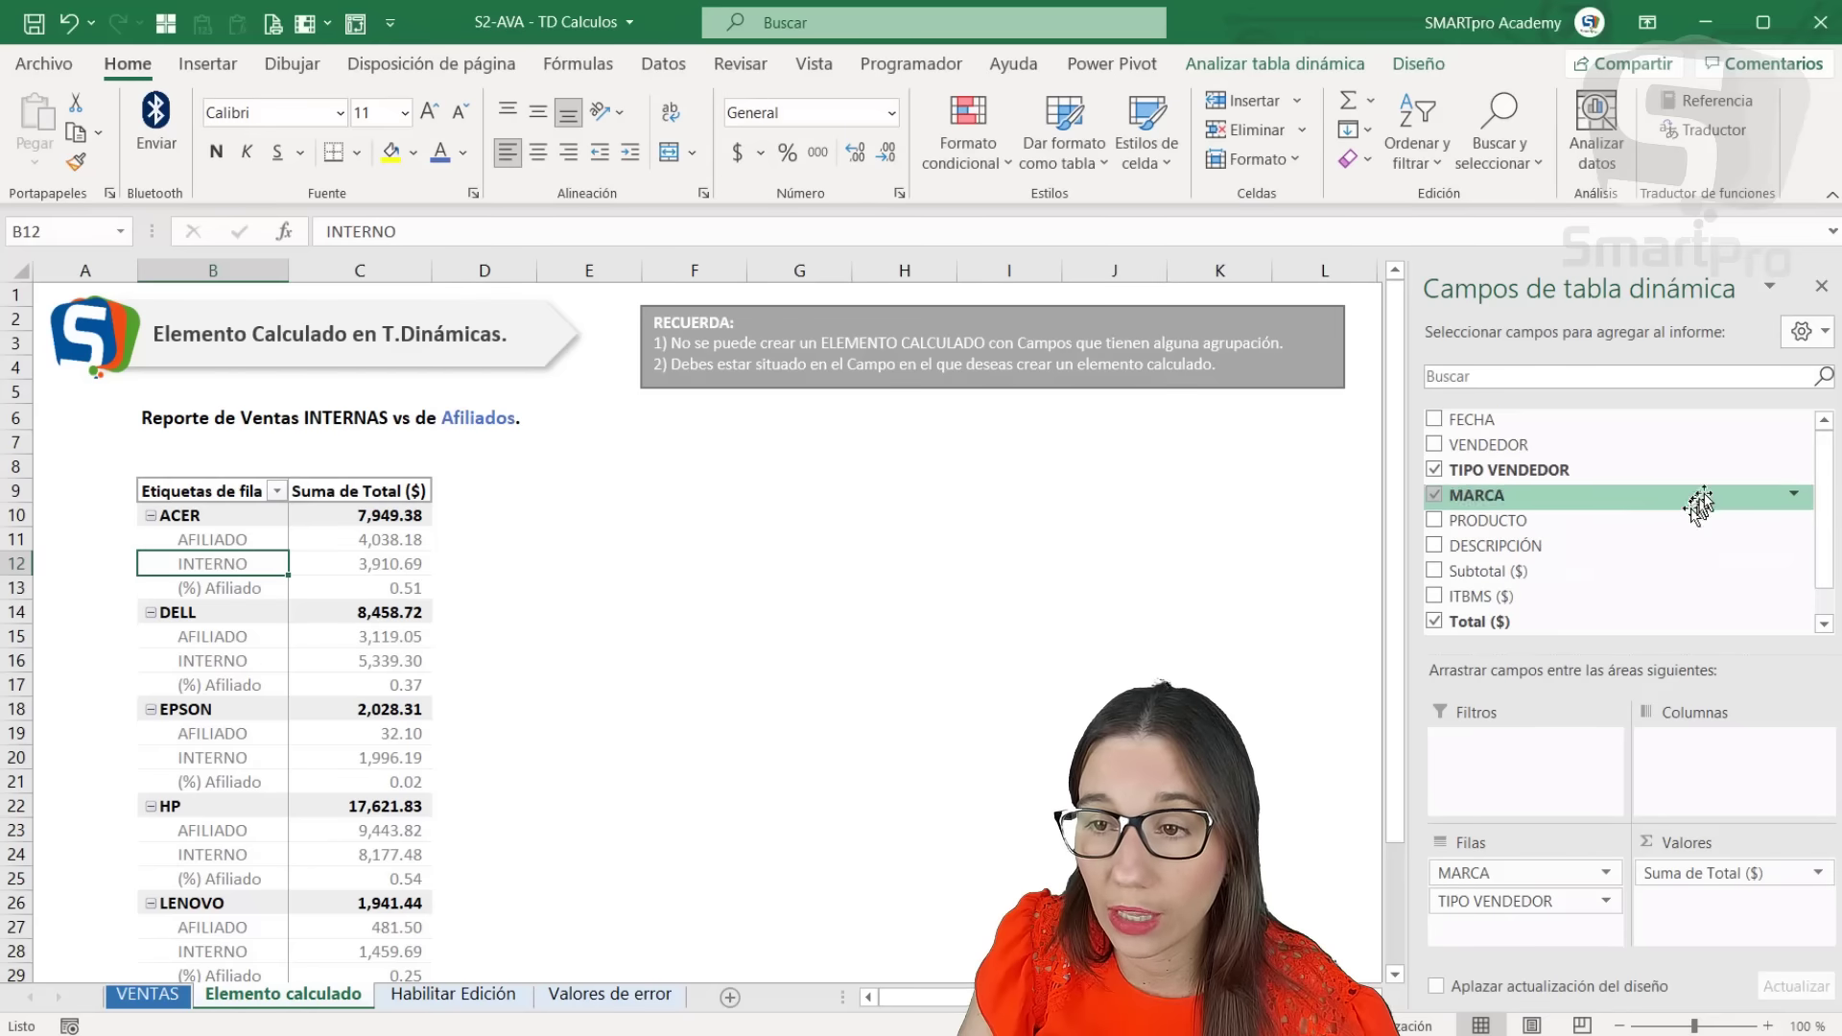
{"action": "mouse_move", "coordinate": [1545, 469]}
{"action": "left_mouse_down"}
{"action": "mouse_move", "coordinate": [1568, 521]}
{"action": "mouse_move", "coordinate": [1545, 471]}
{"action": "left_mouse_up"}
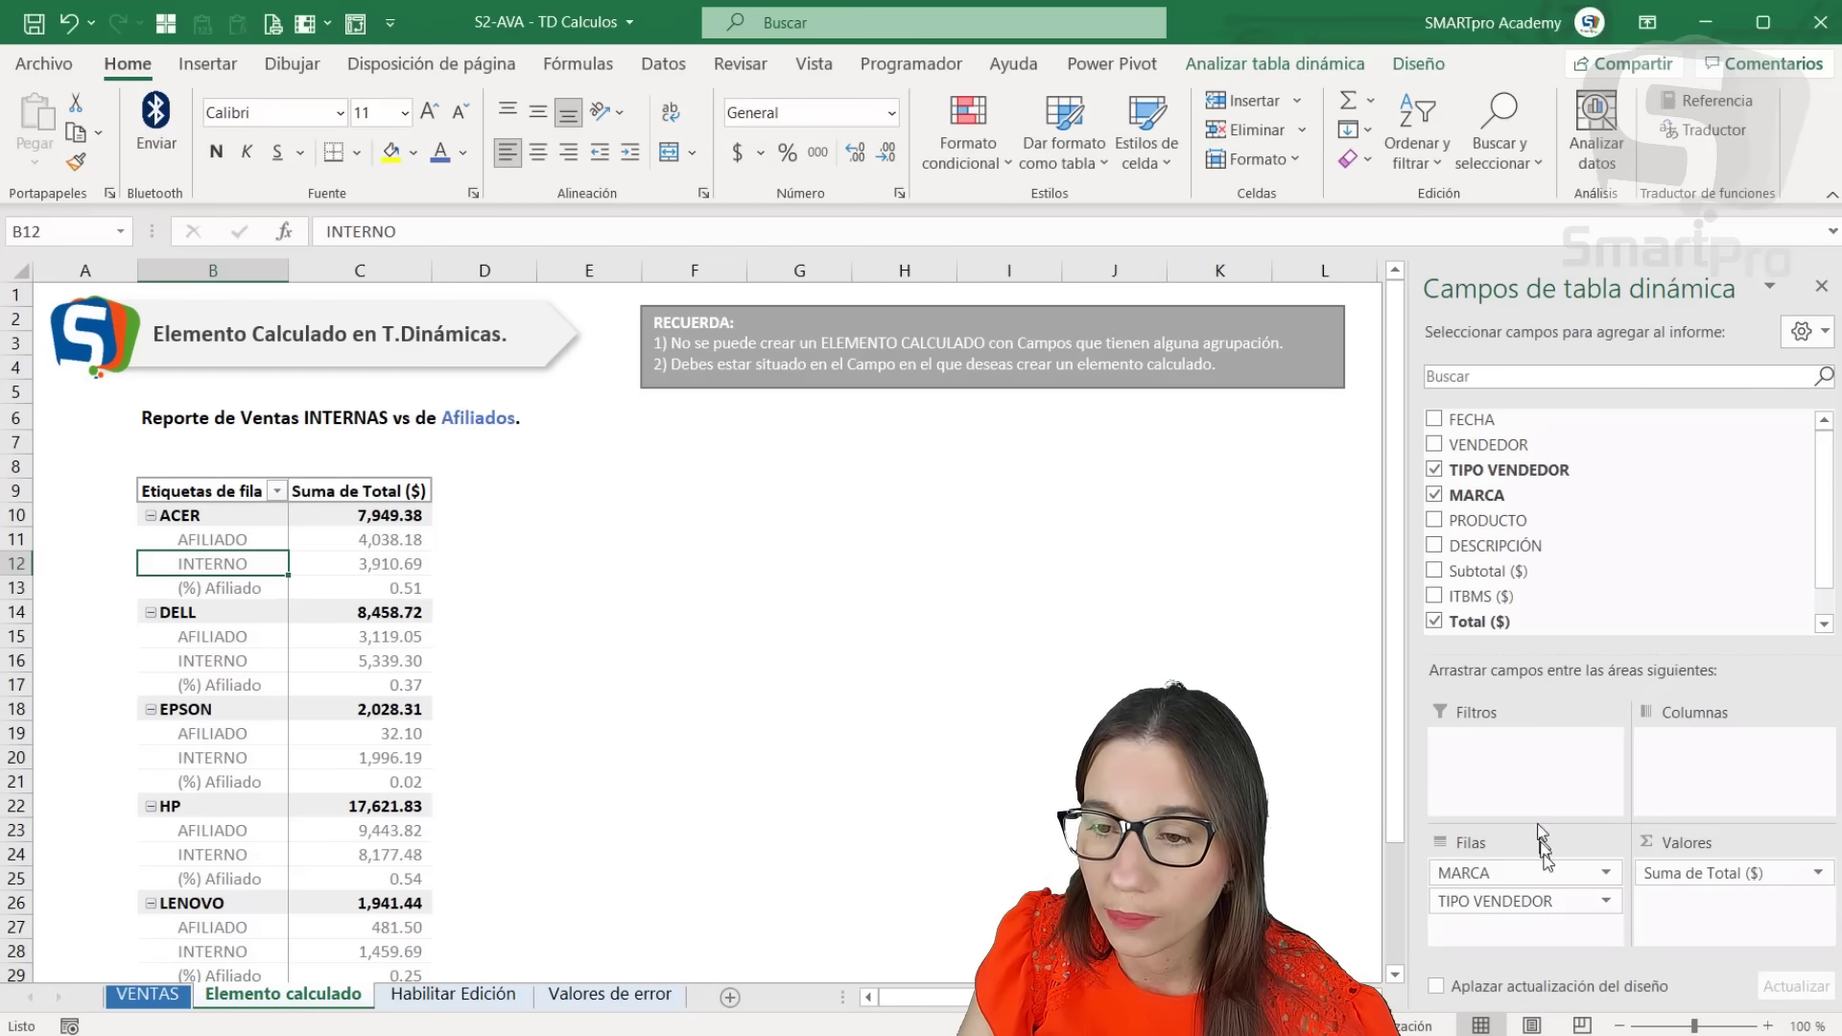
{"action": "left_click", "coordinate": [1607, 902]}
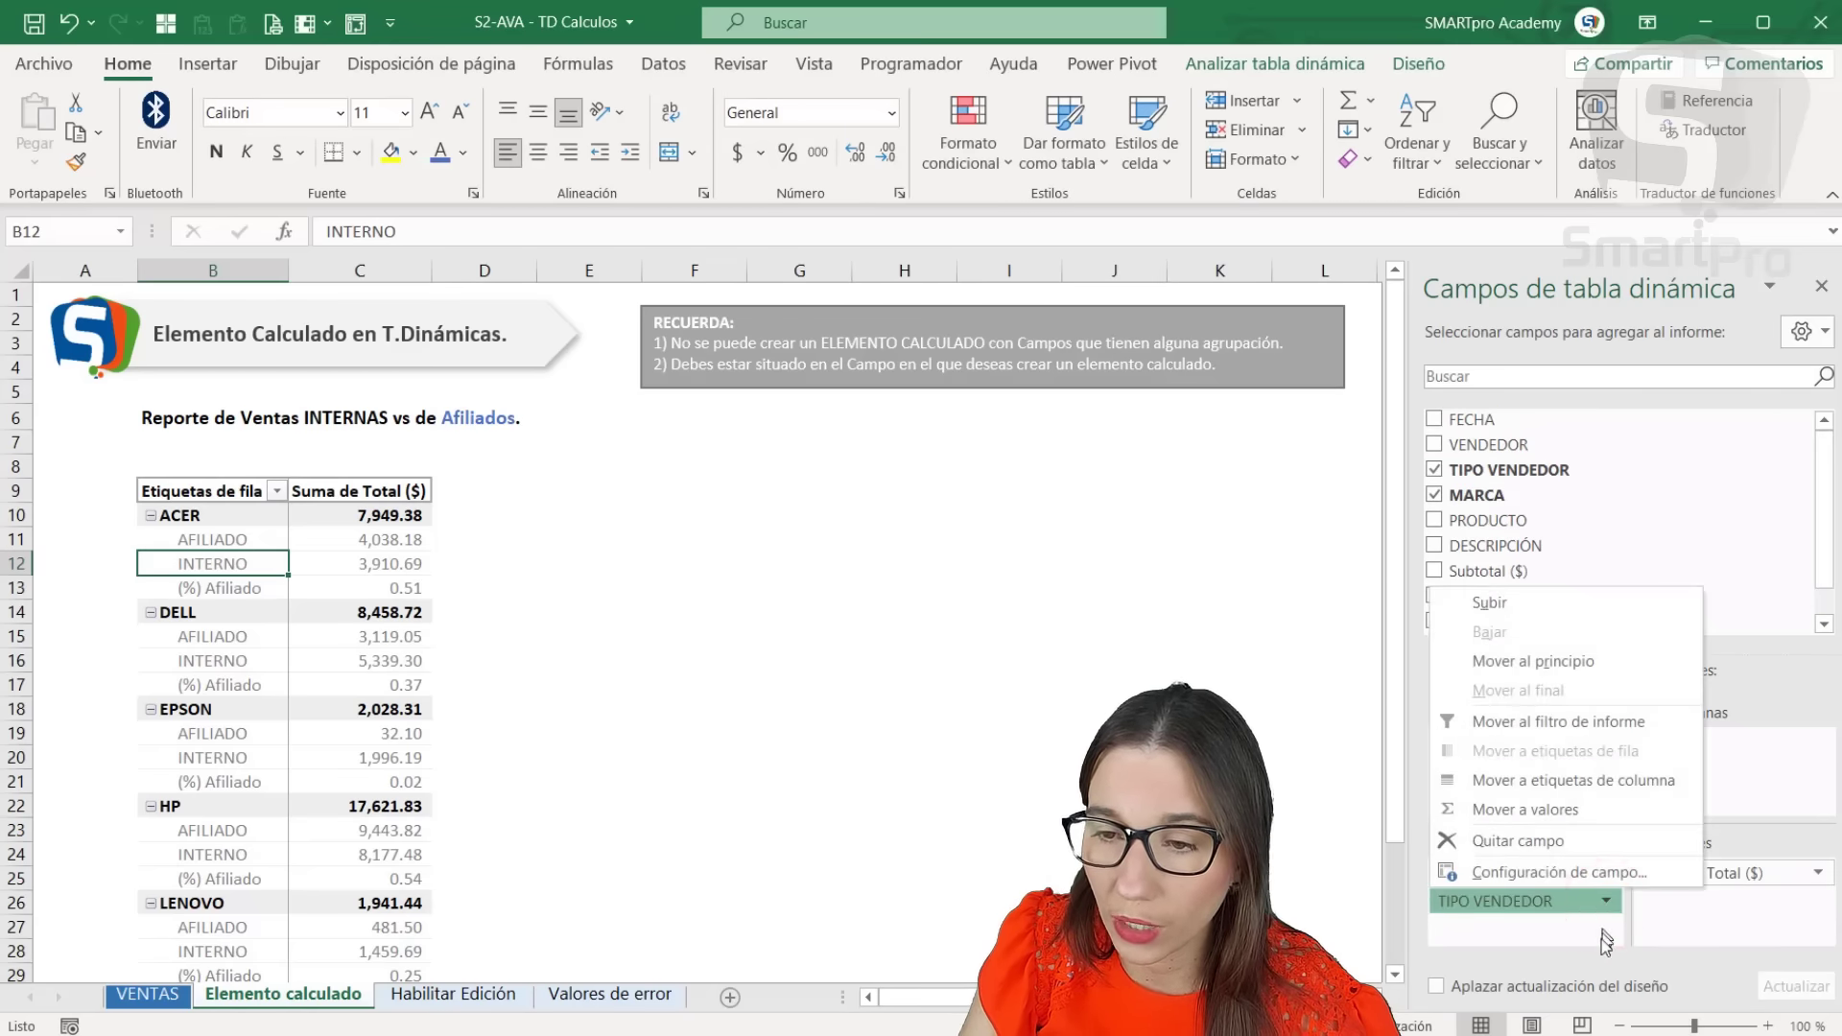
{"action": "left_click", "coordinate": [1601, 941]}
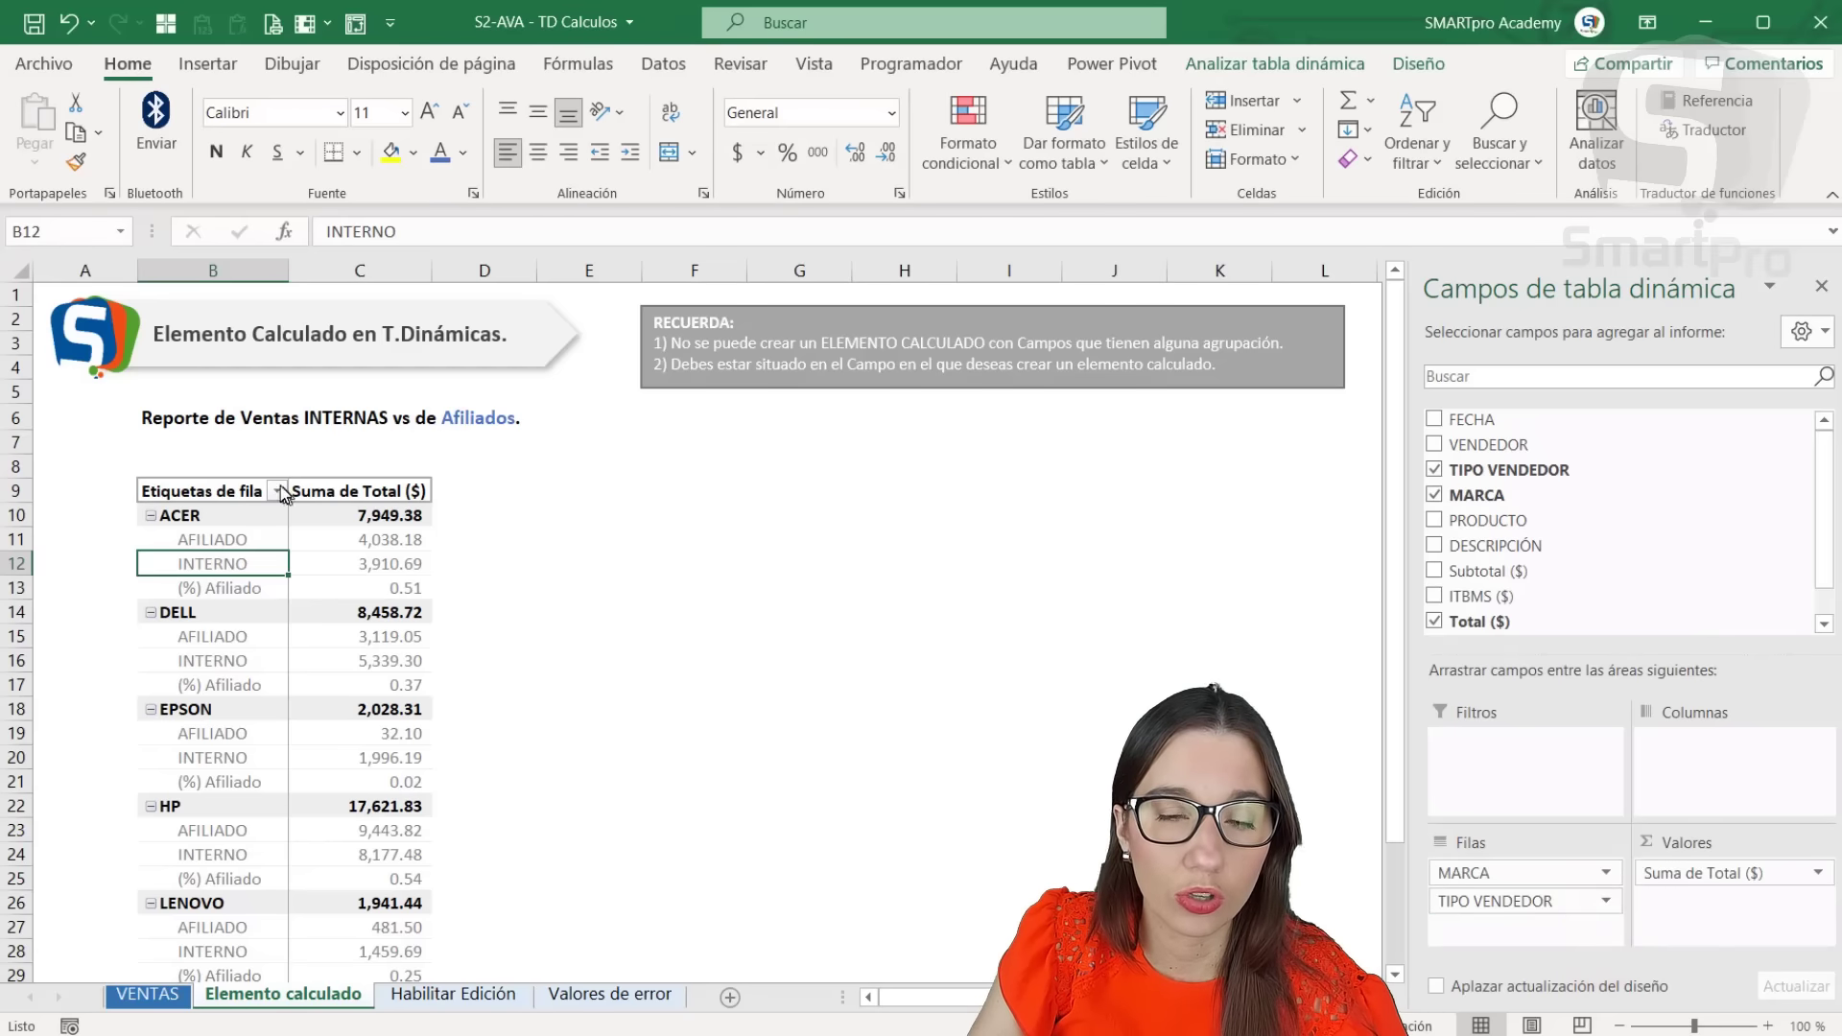
{"action": "left_click", "coordinate": [242, 572]}
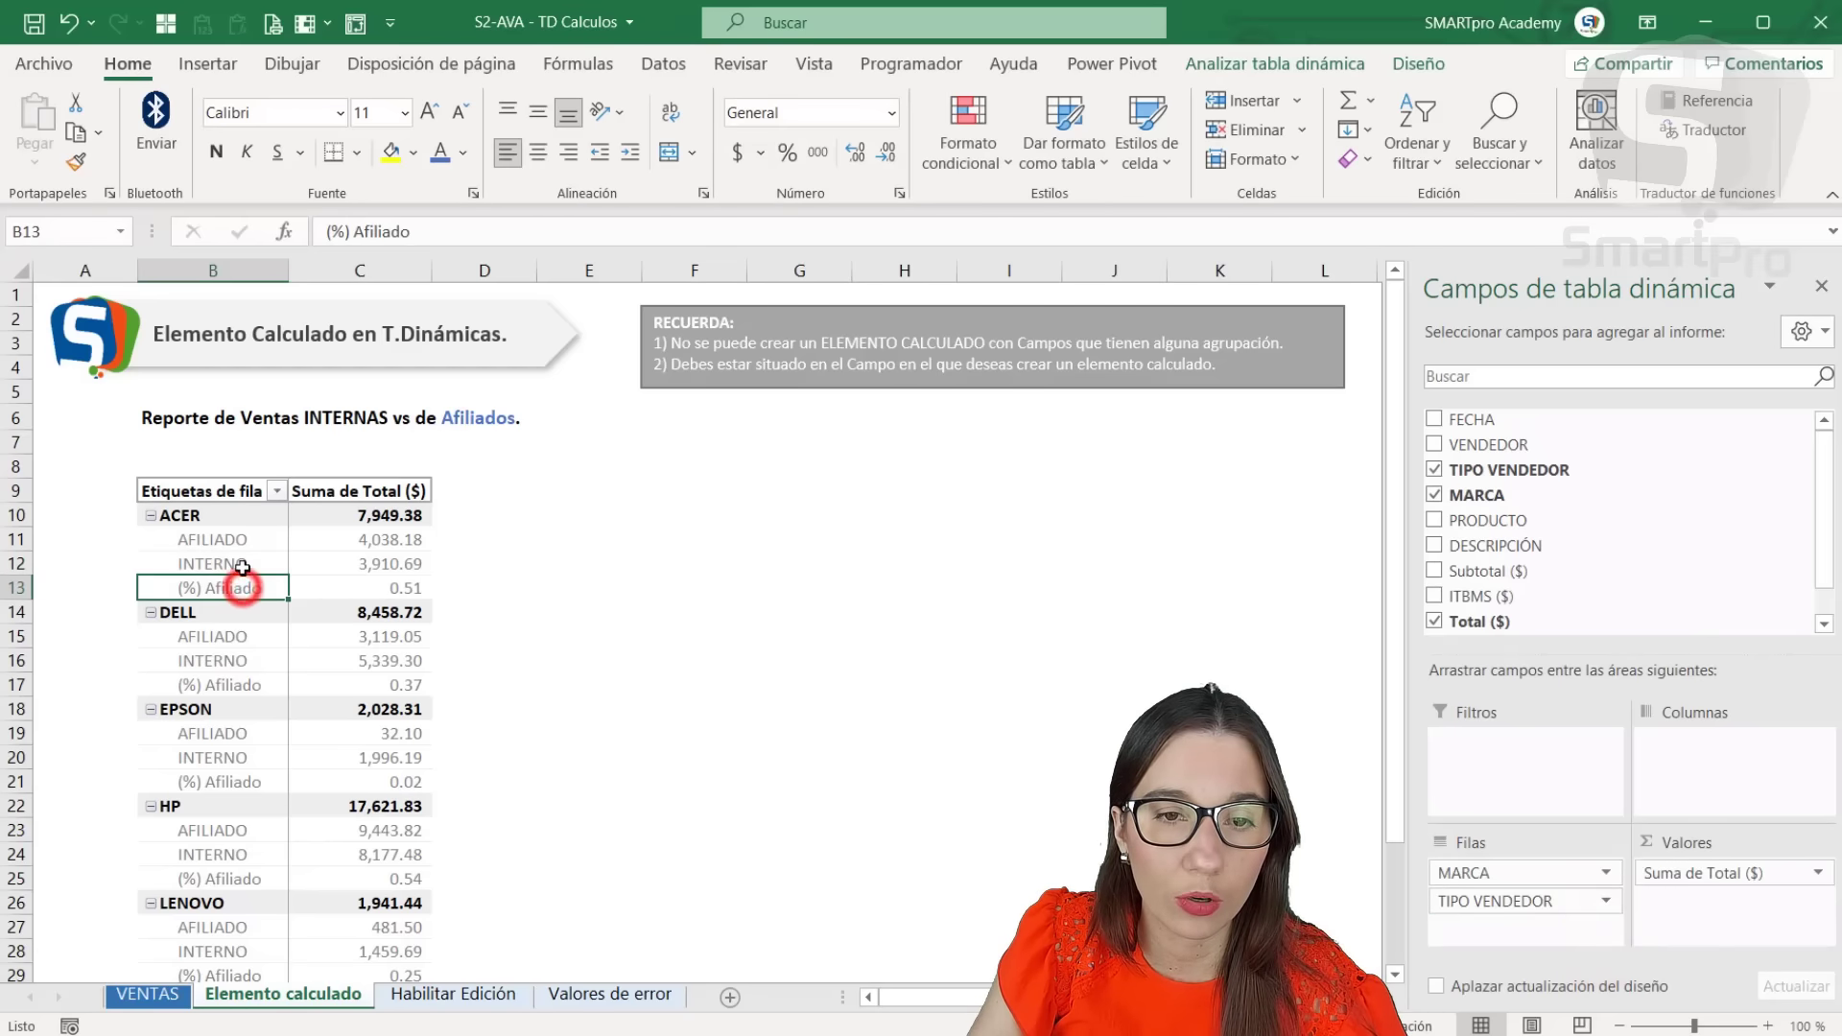
{"action": "left_click", "coordinate": [278, 491]}
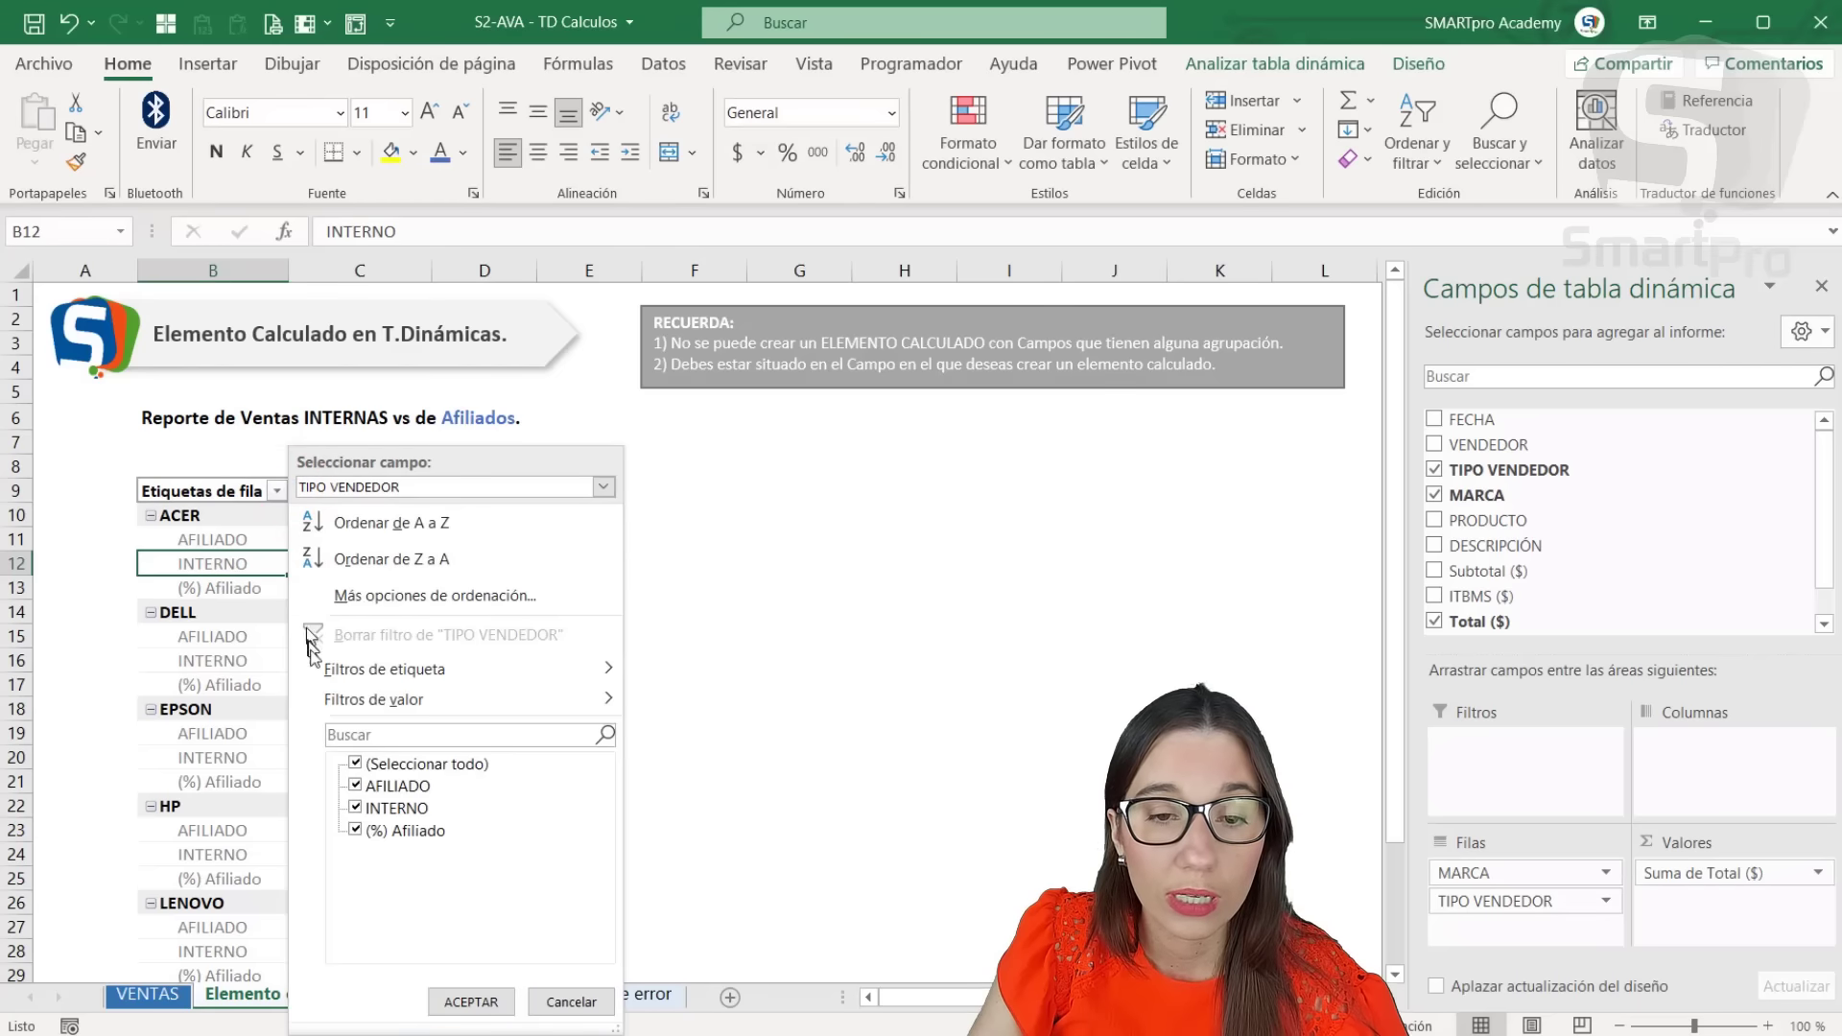
{"action": "left_click", "coordinate": [356, 787]}
{"action": "left_click", "coordinate": [356, 808]}
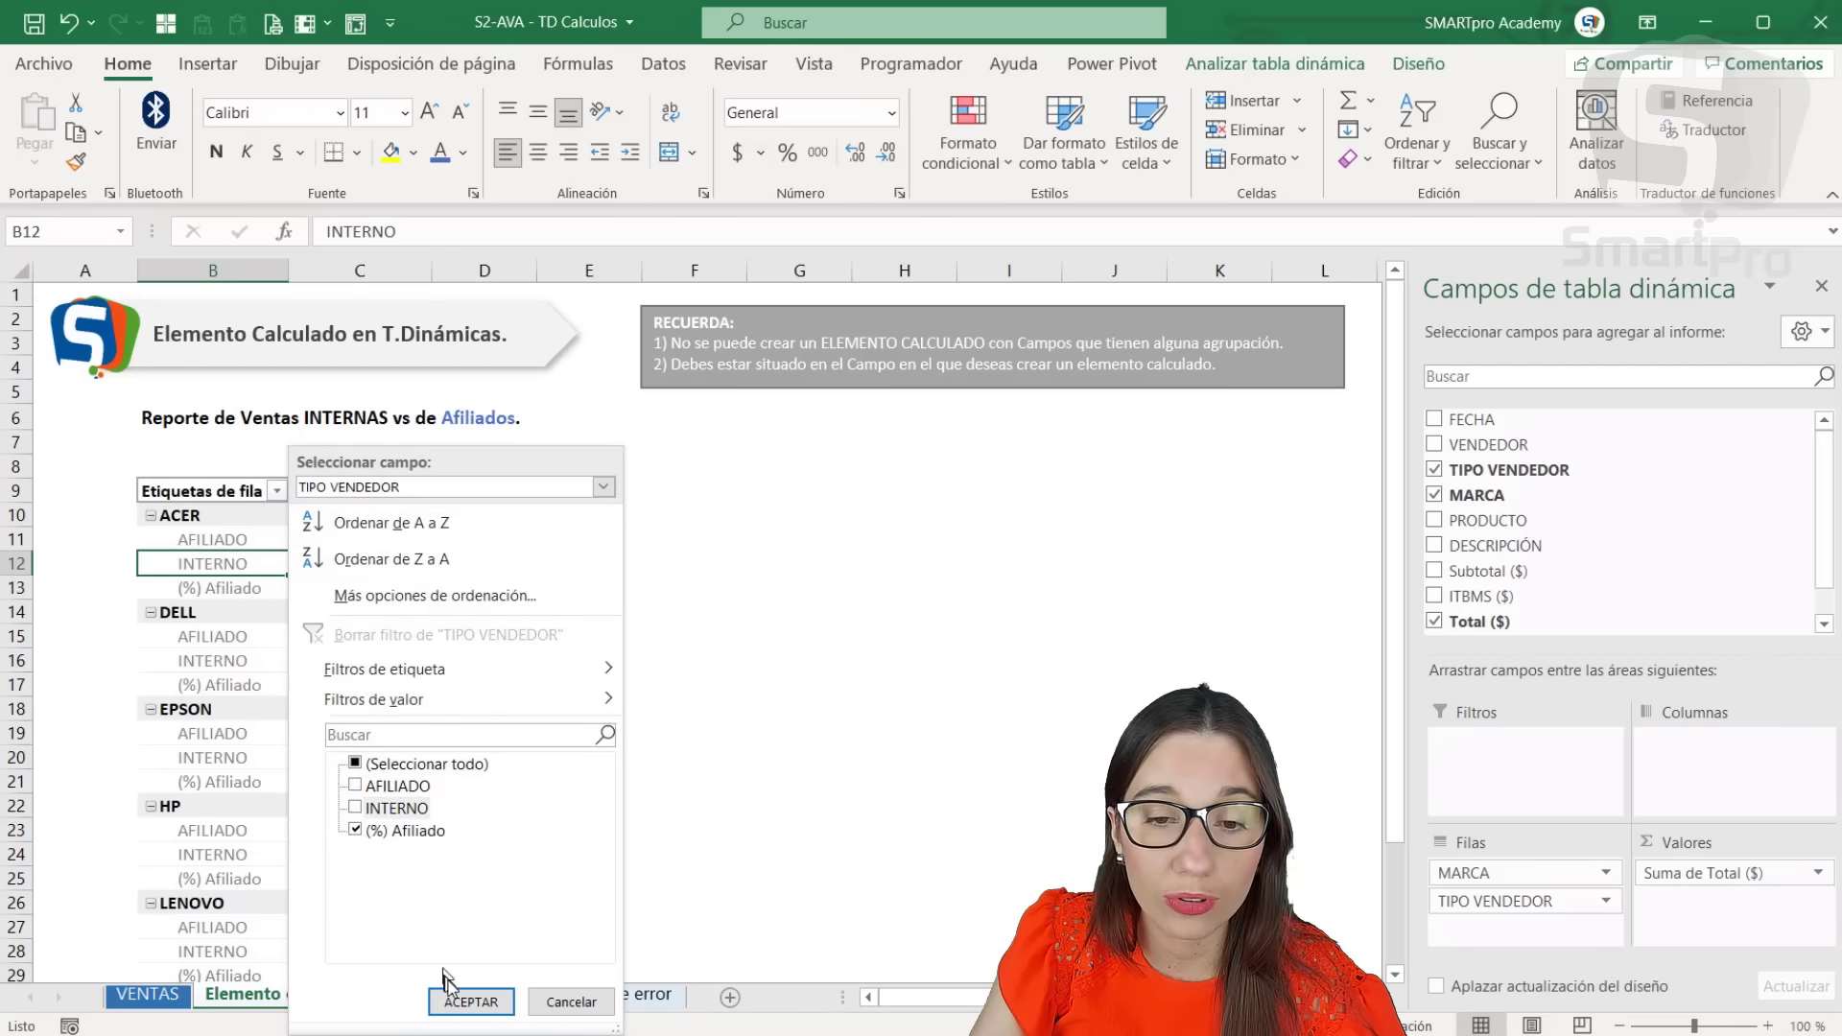
{"action": "left_click", "coordinate": [457, 1002]}
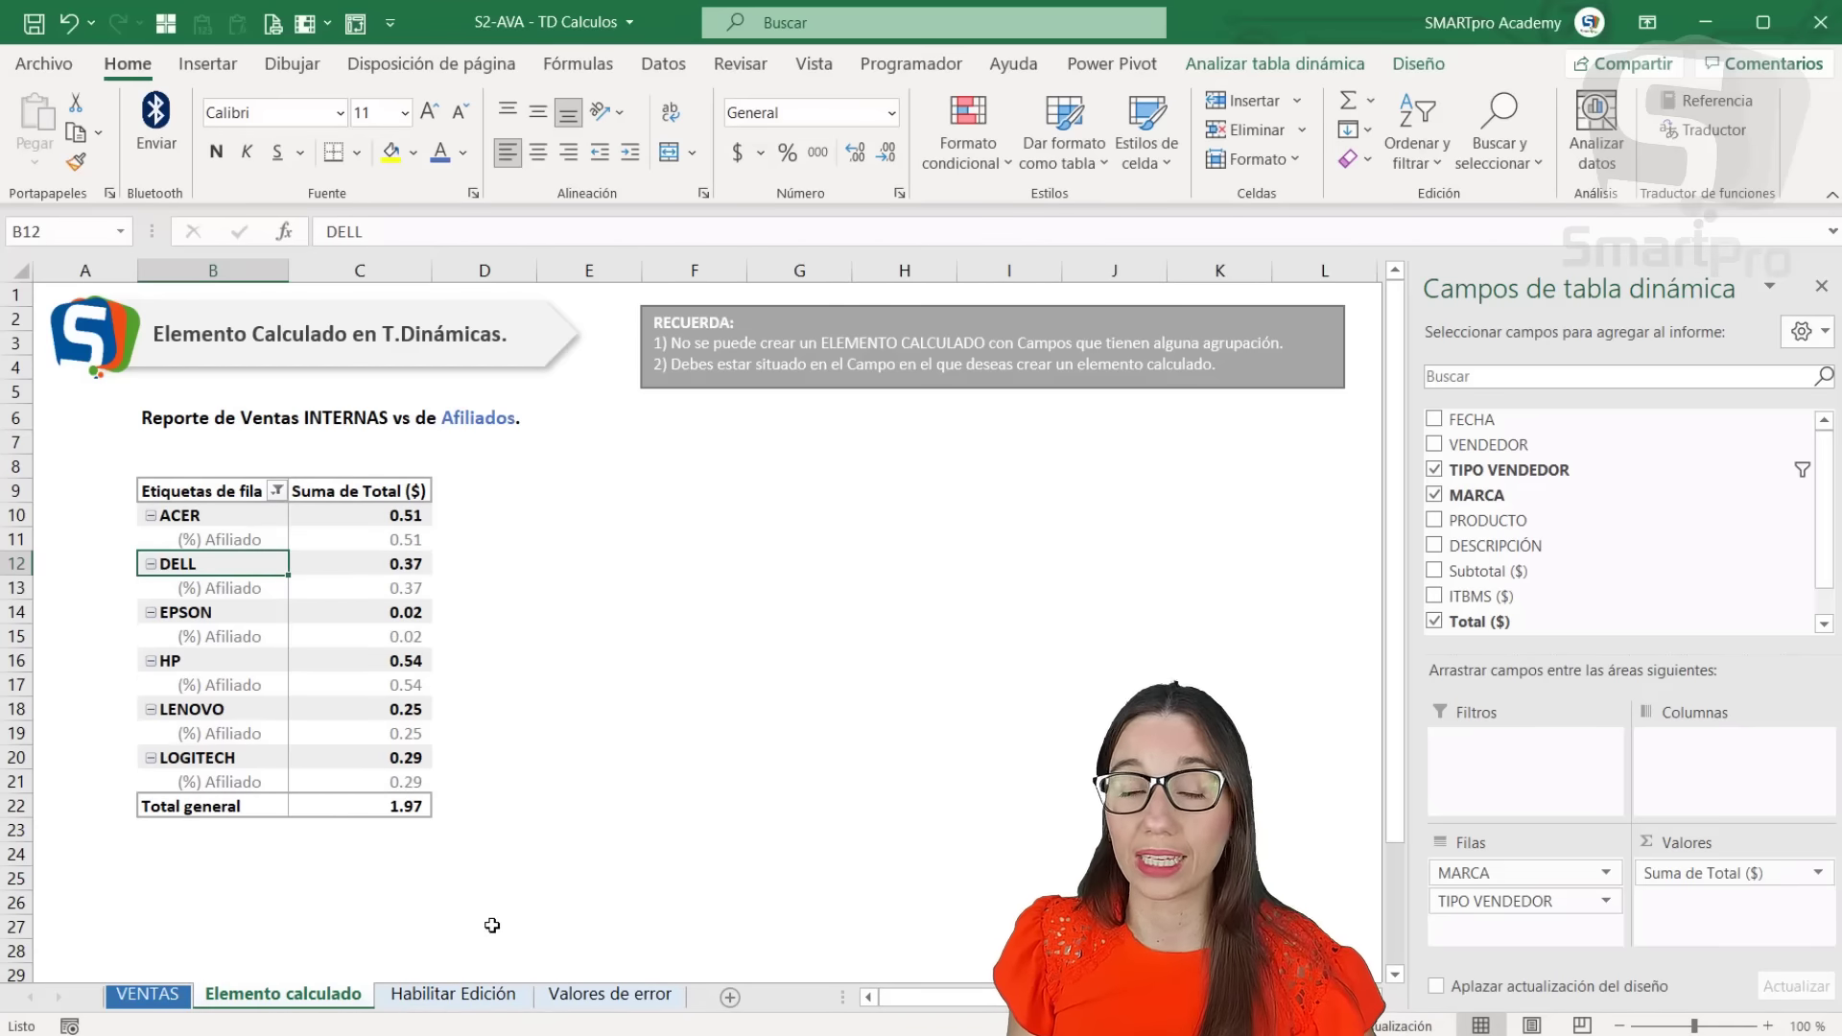
Undo the row filter, move MARCA into Columns, and drag the INTERNO row above AFILIADO.
{"action": "key", "text": "ctrl+z"}
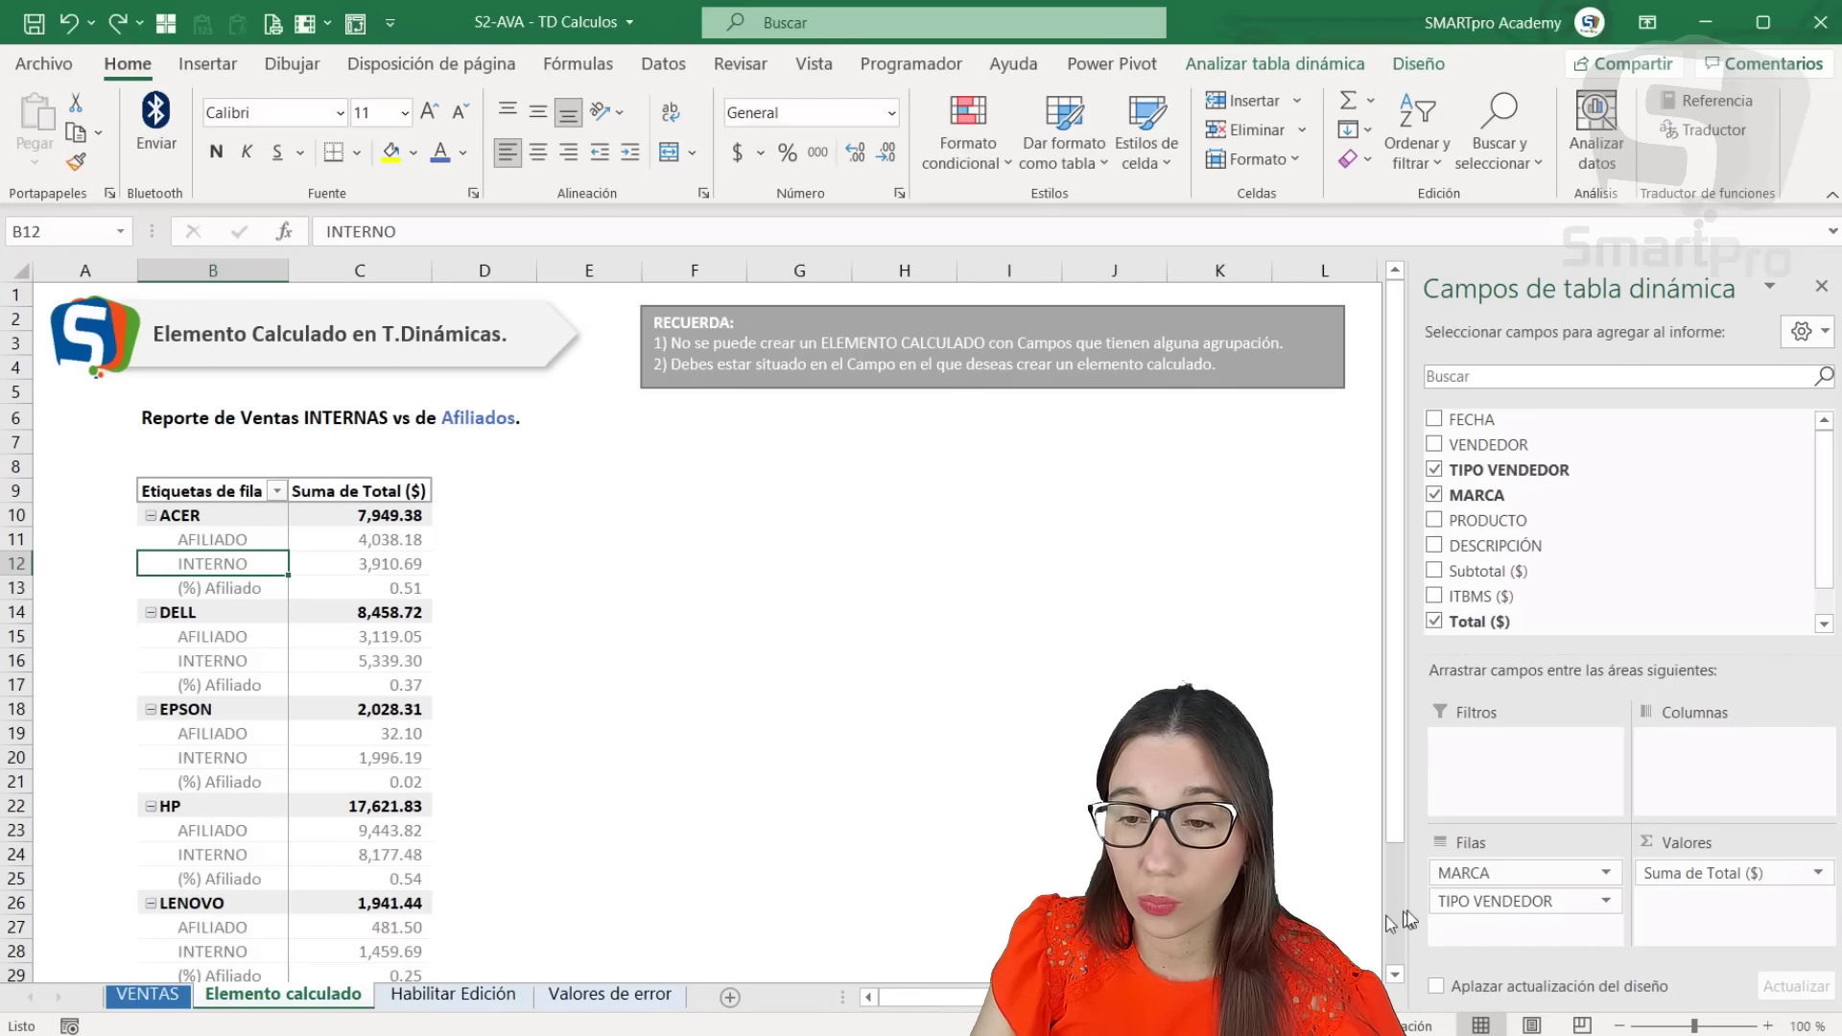
{"action": "mouse_move", "coordinate": [1489, 881]}
{"action": "left_mouse_down"}
{"action": "mouse_move", "coordinate": [1714, 802]}
{"action": "mouse_move", "coordinate": [1724, 758]}
{"action": "left_mouse_up"}
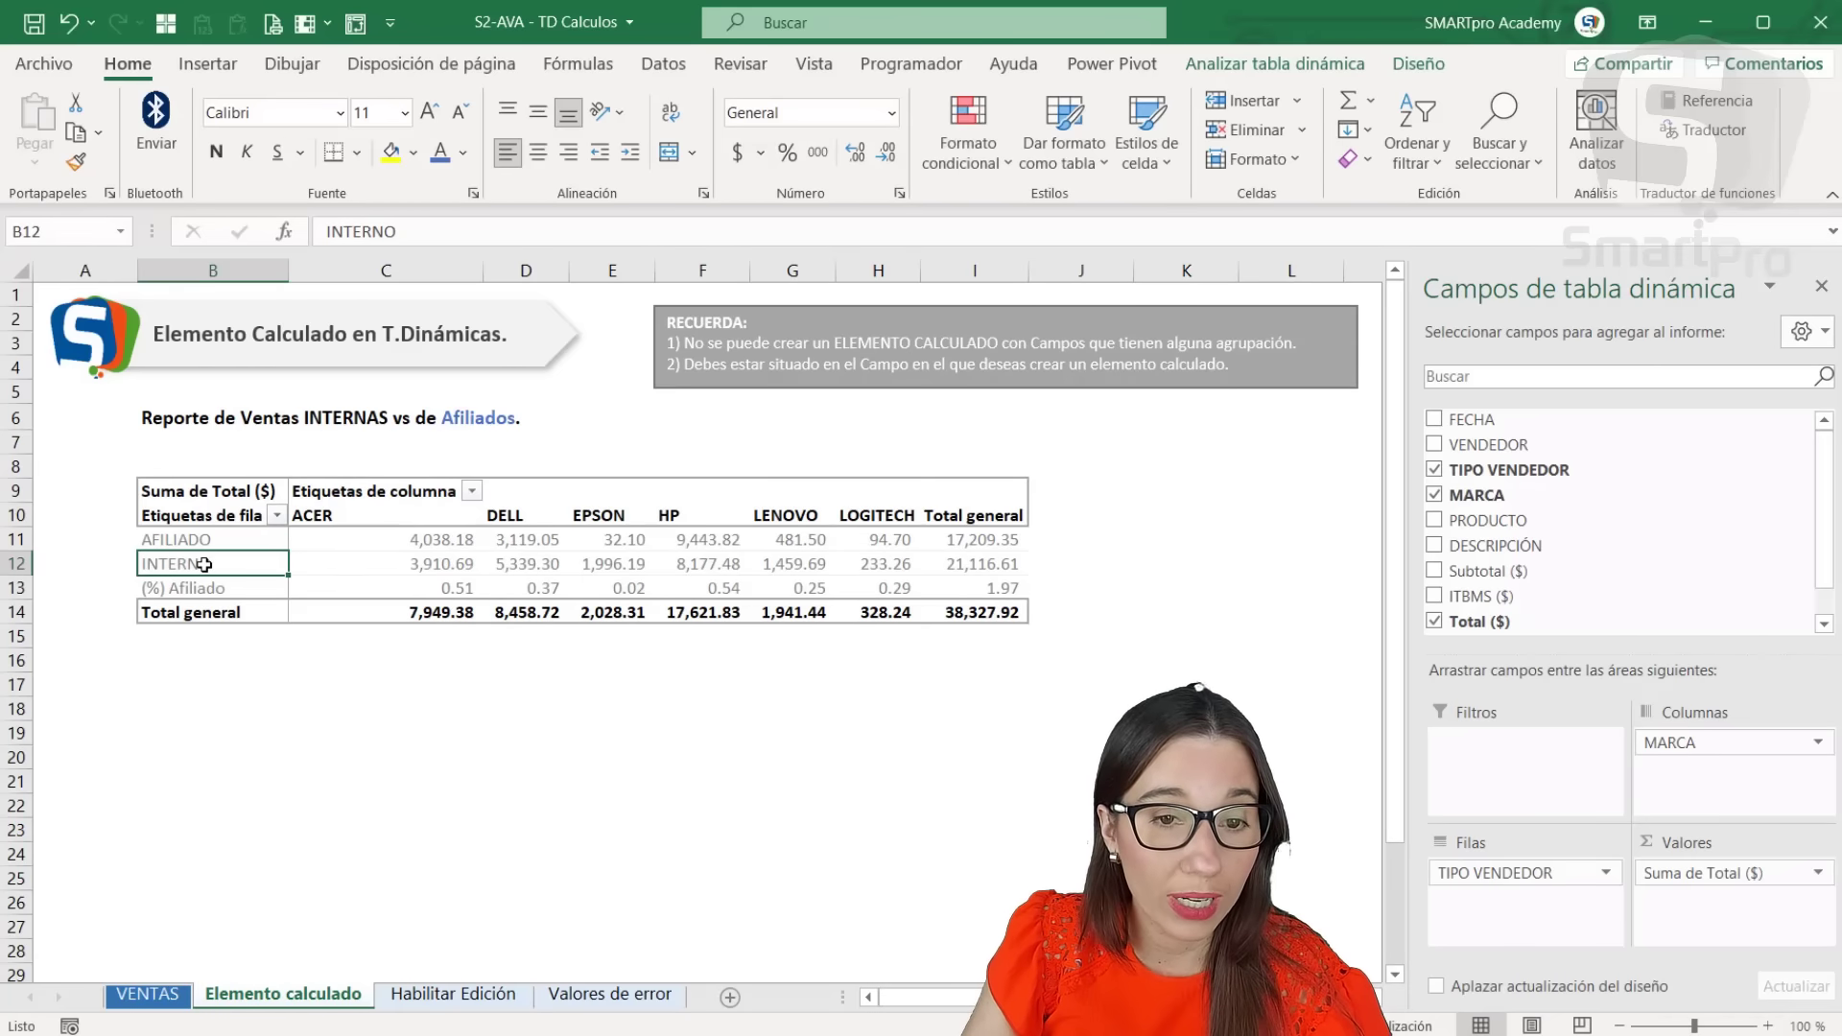
{"action": "left_click", "coordinate": [268, 554]}
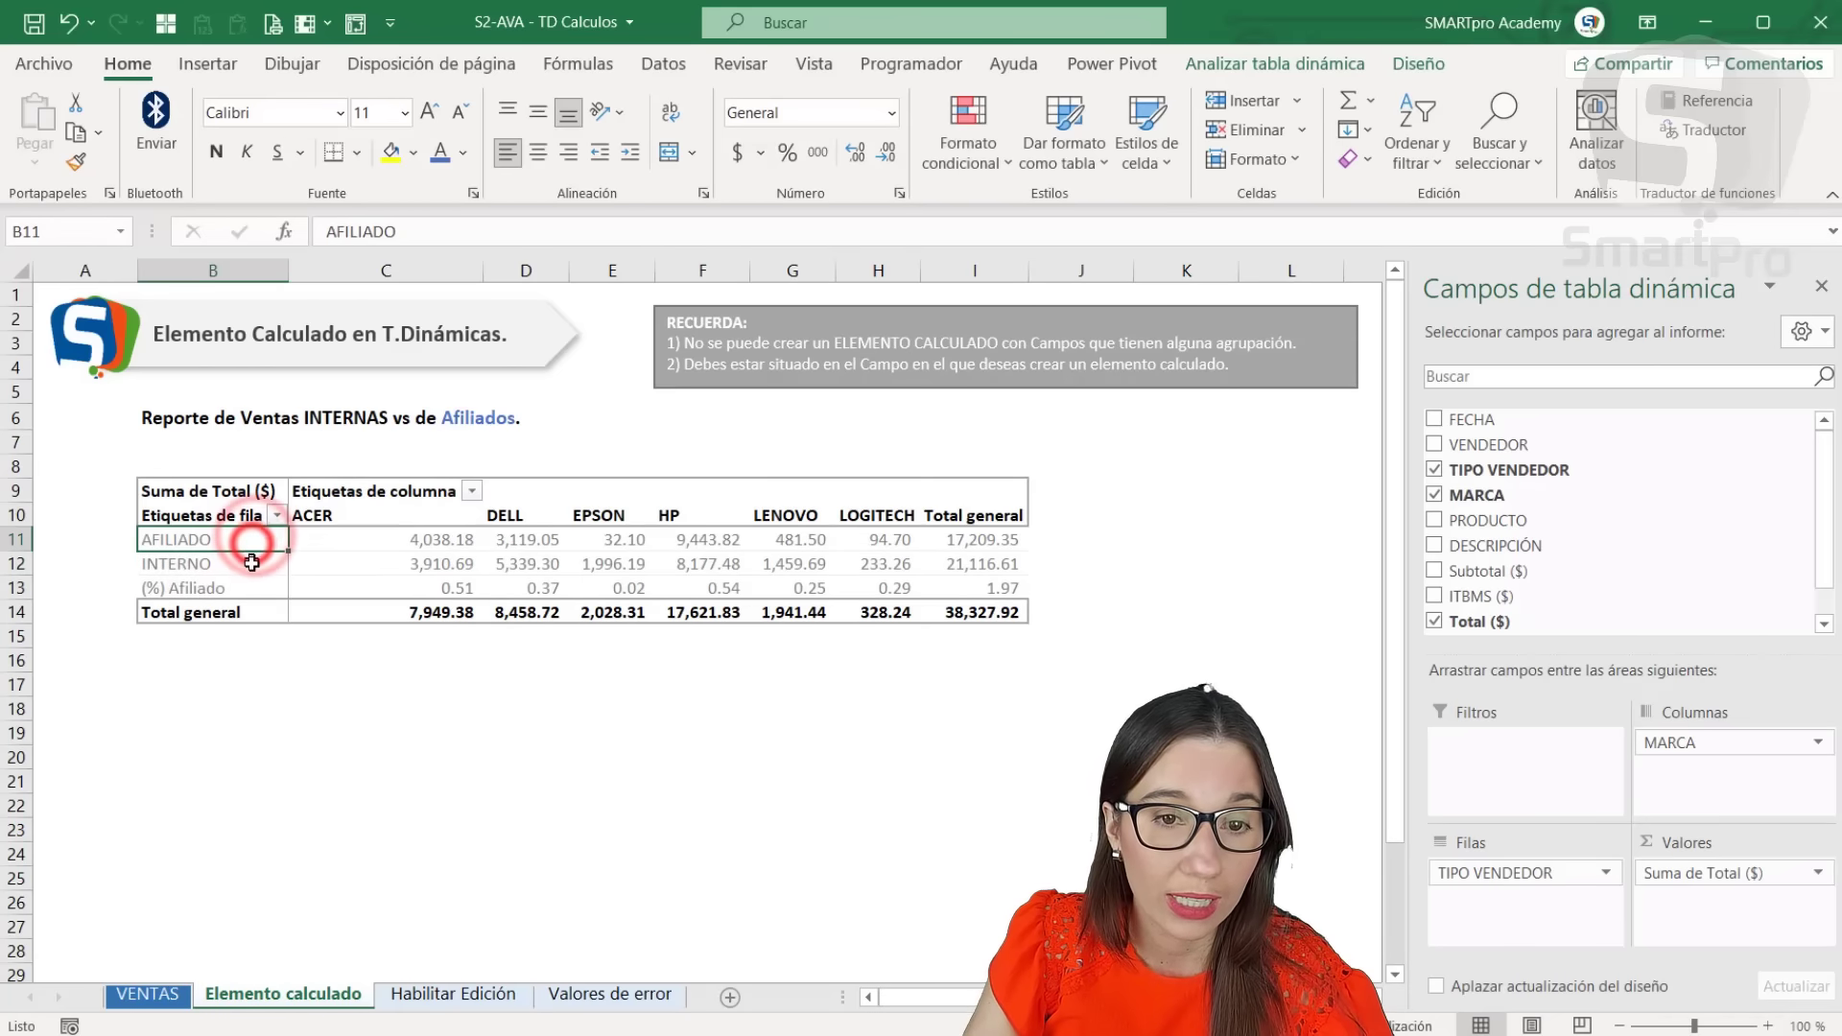
{"action": "left_click", "coordinate": [251, 563]}
{"action": "left_click", "coordinate": [252, 541]}
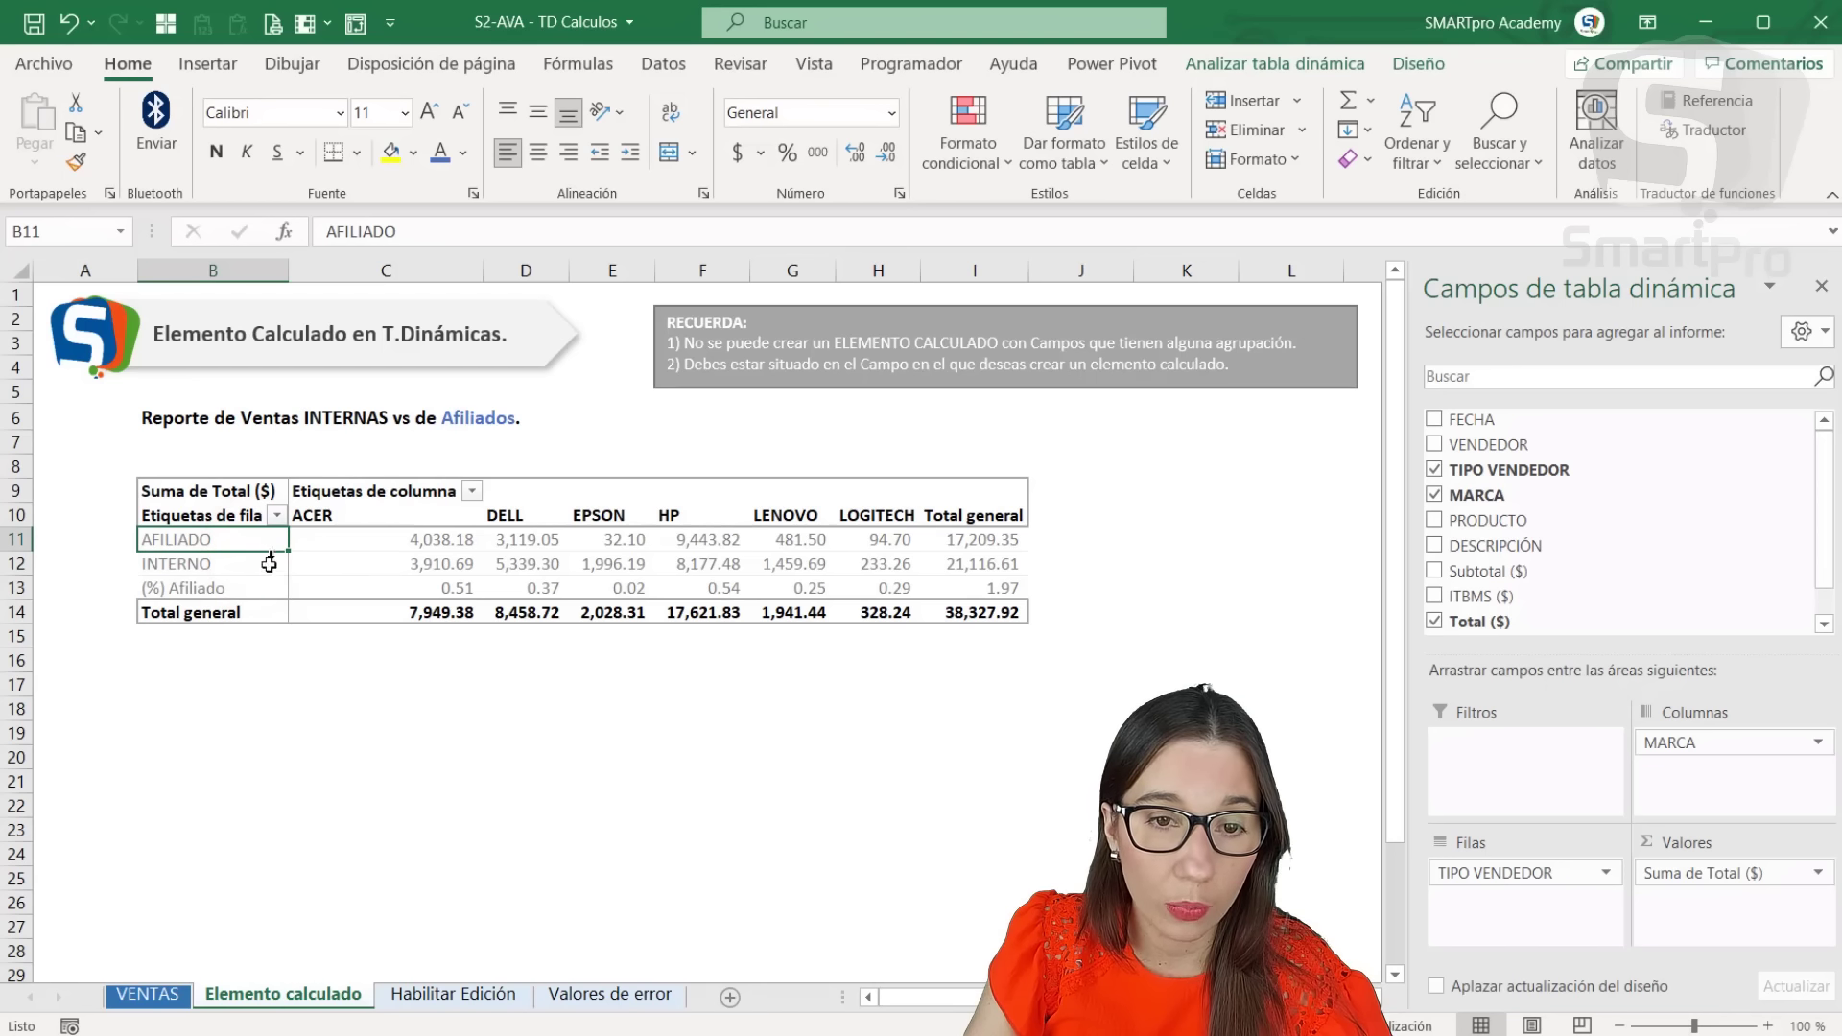
{"action": "left_click", "coordinate": [268, 566]}
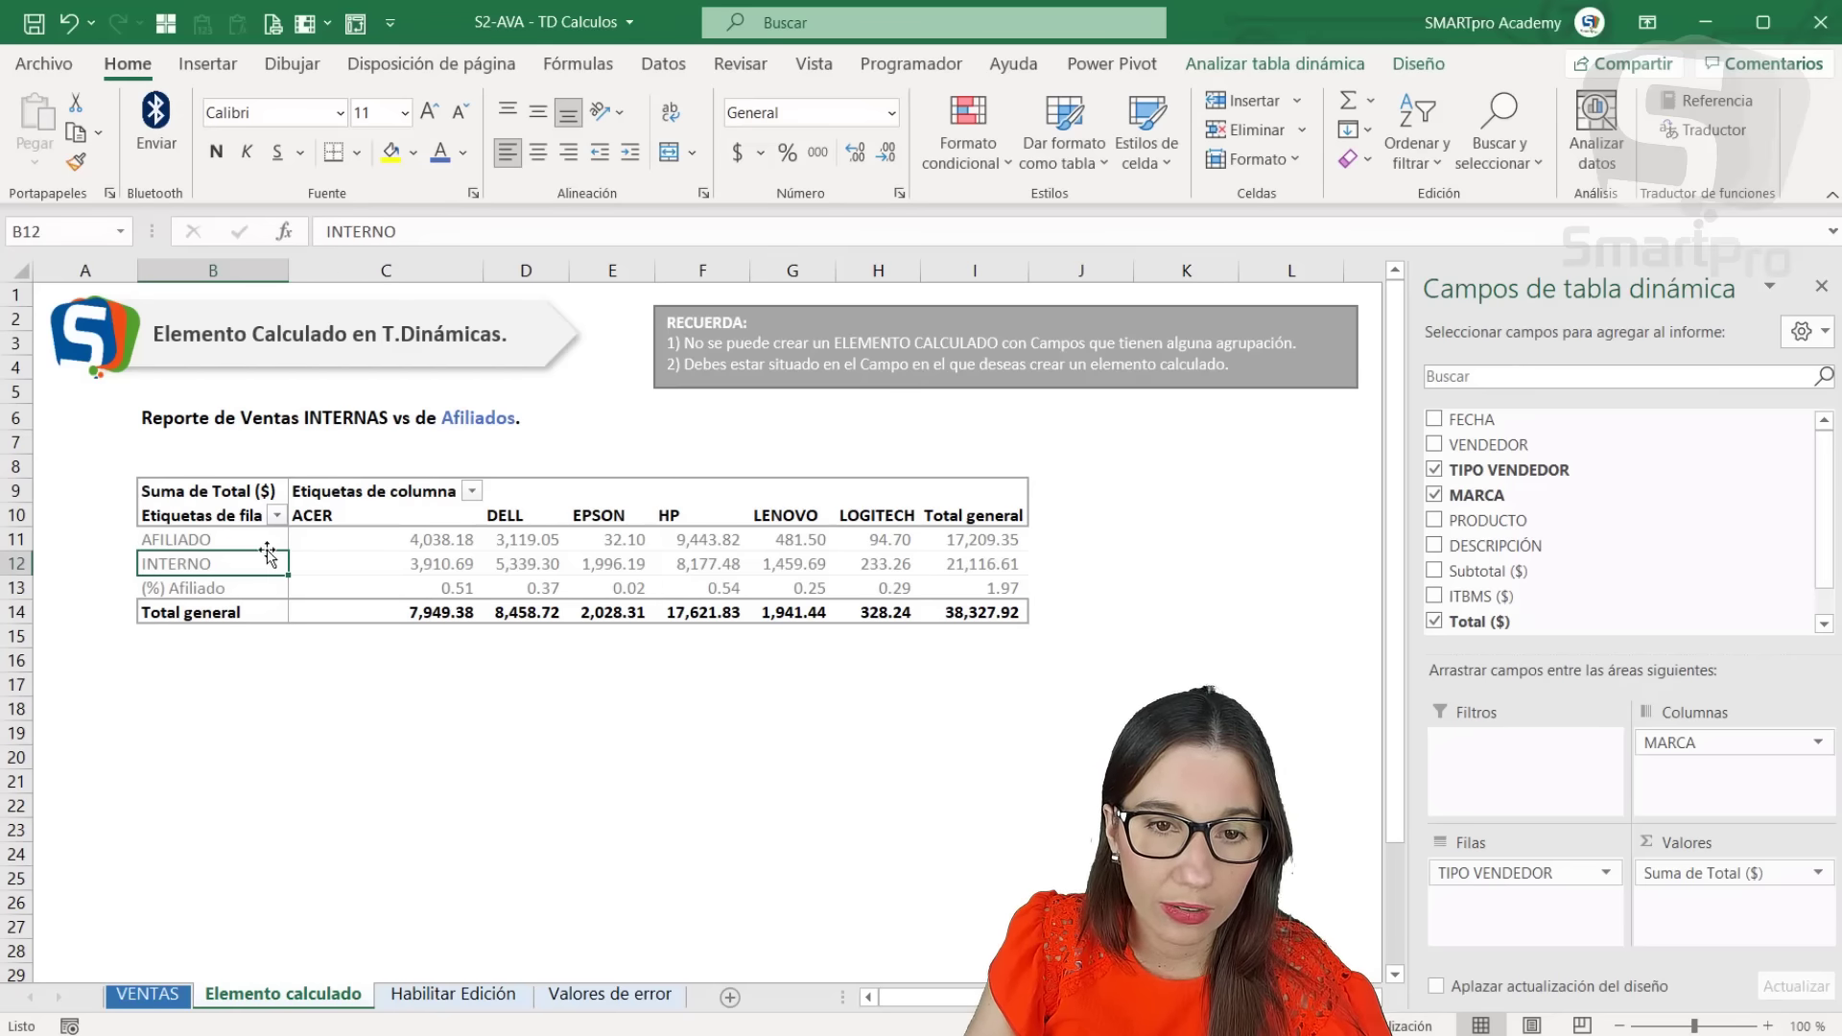
{"action": "left_click_drag", "start_coordinate": [269, 555], "coordinate": [269, 526]}
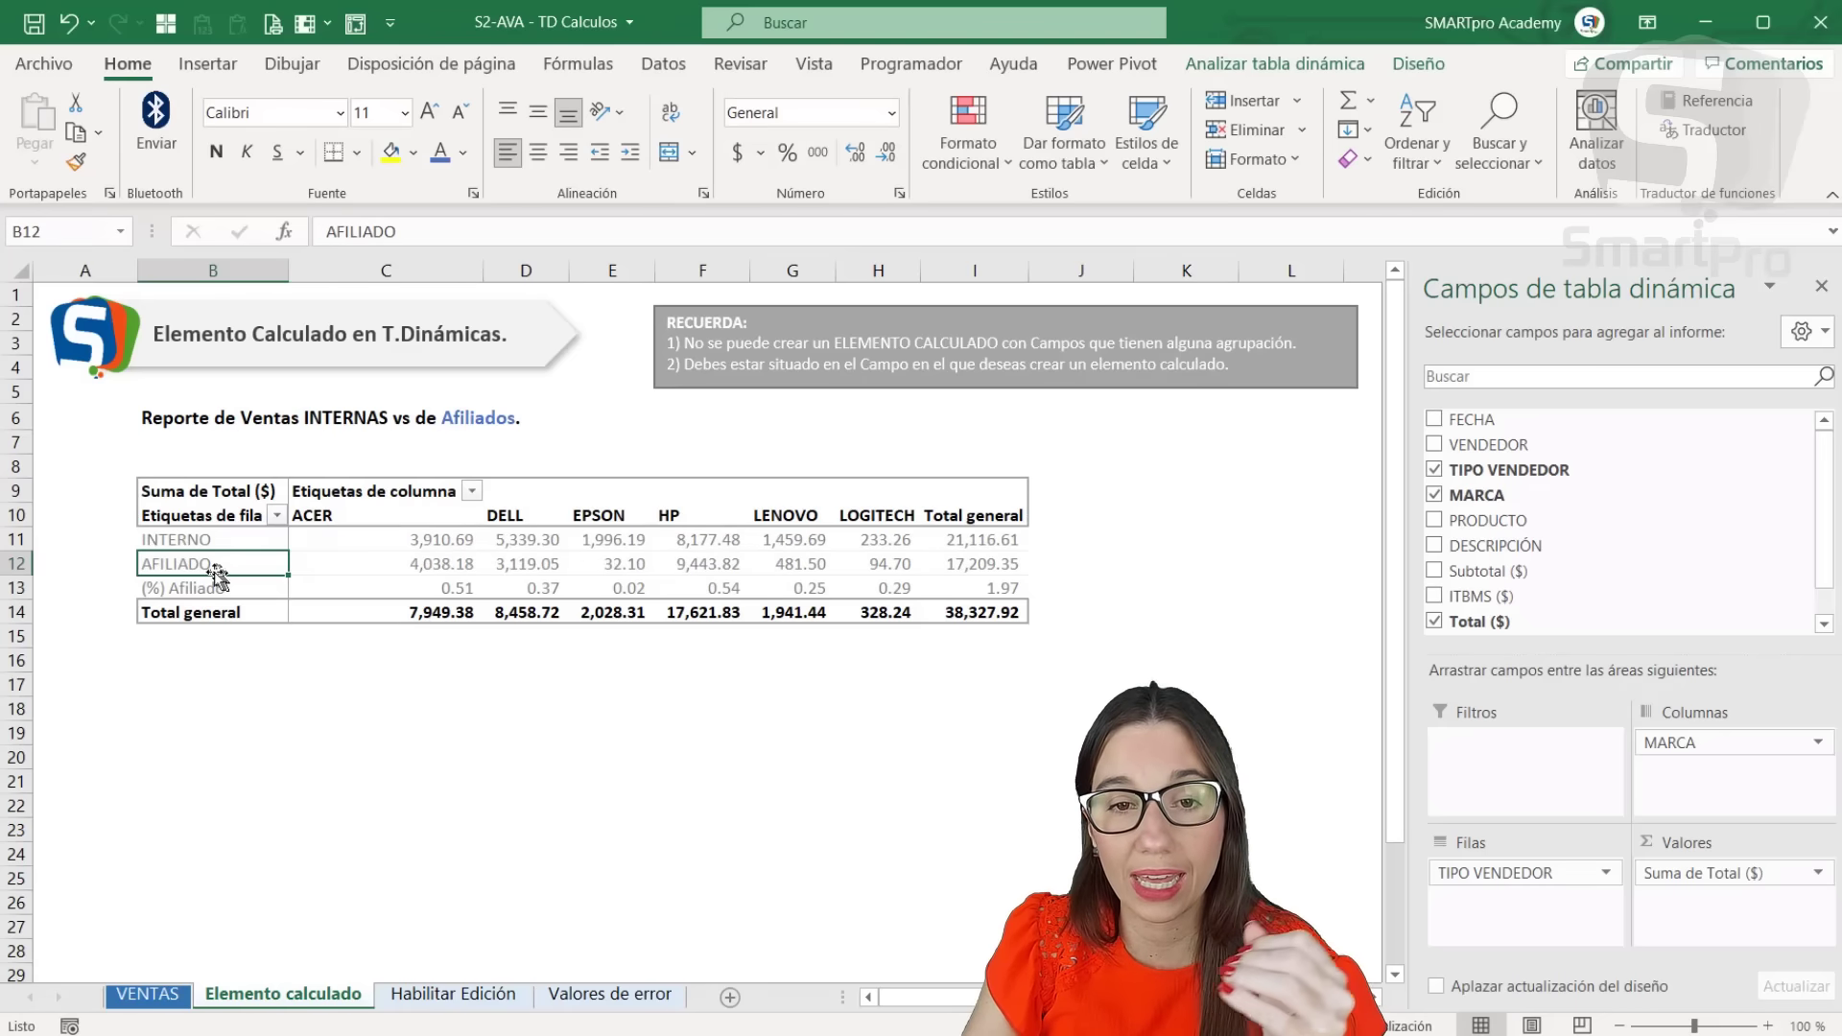
{"action": "left_click", "coordinate": [247, 589]}
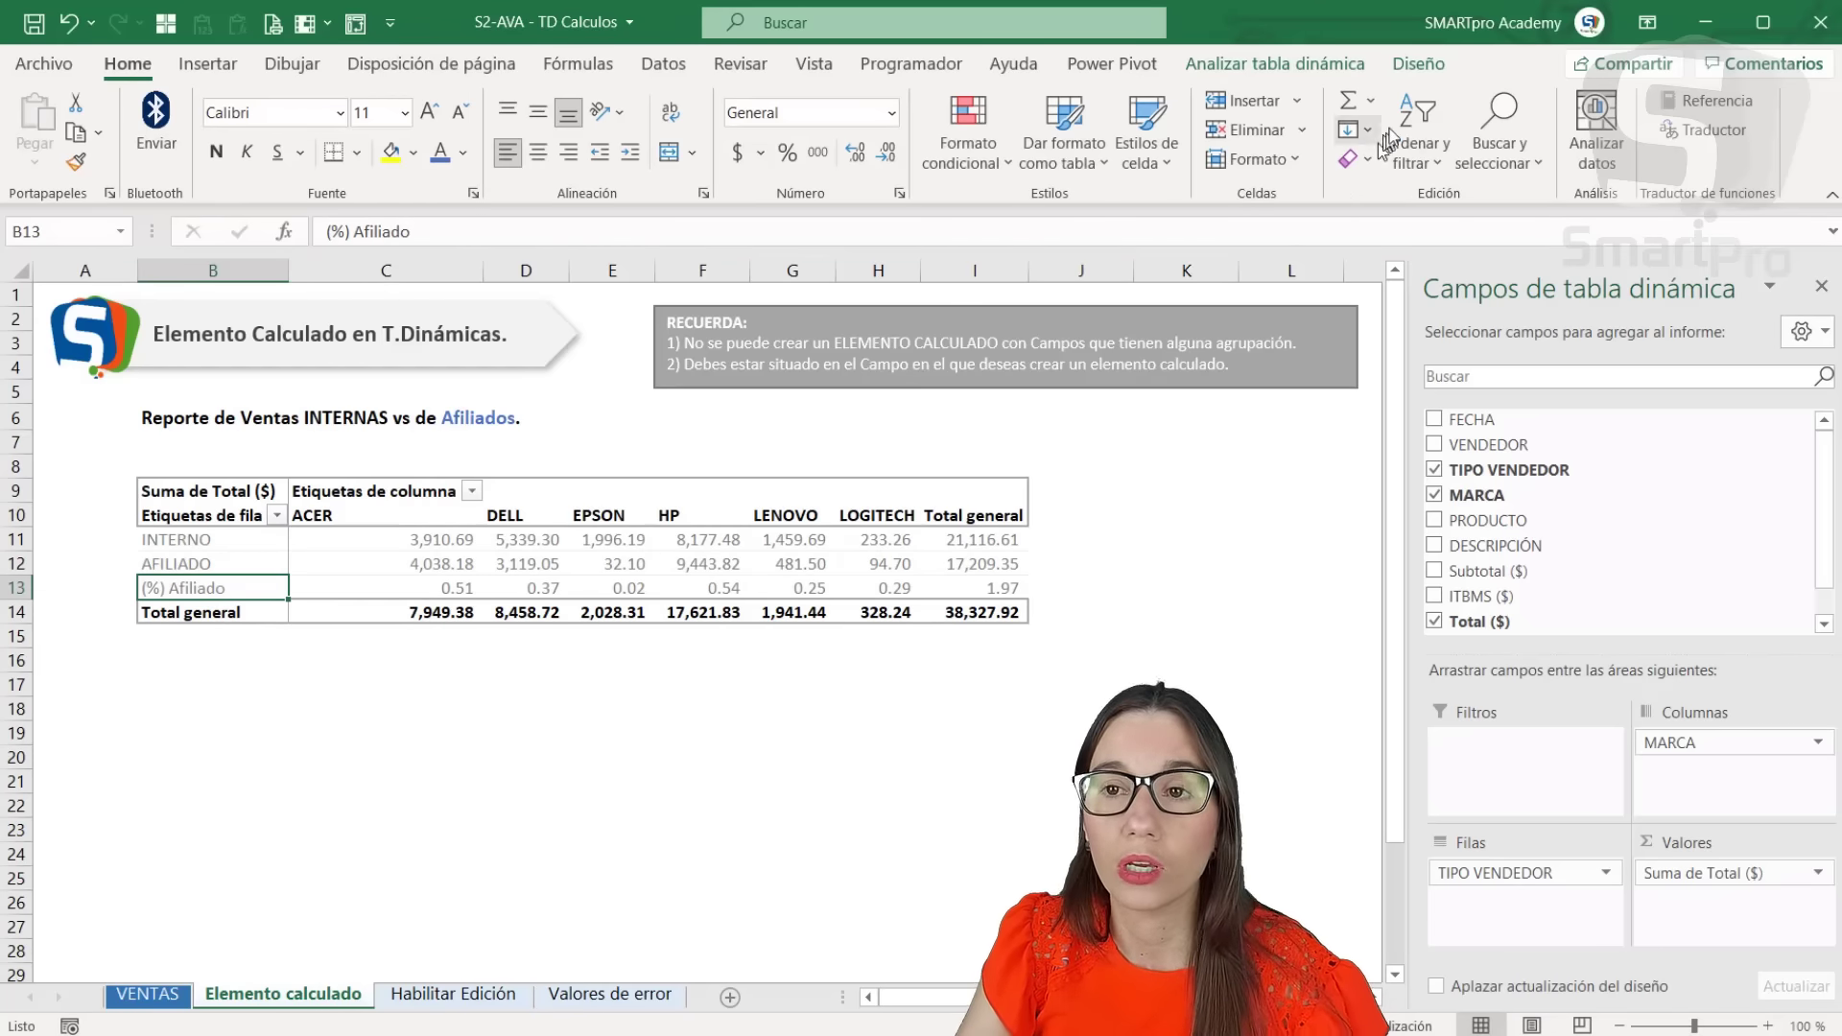
Start a new calculated item named '(%) INTERNO' and clear the default 0 formula.
{"action": "left_click", "coordinate": [1281, 65]}
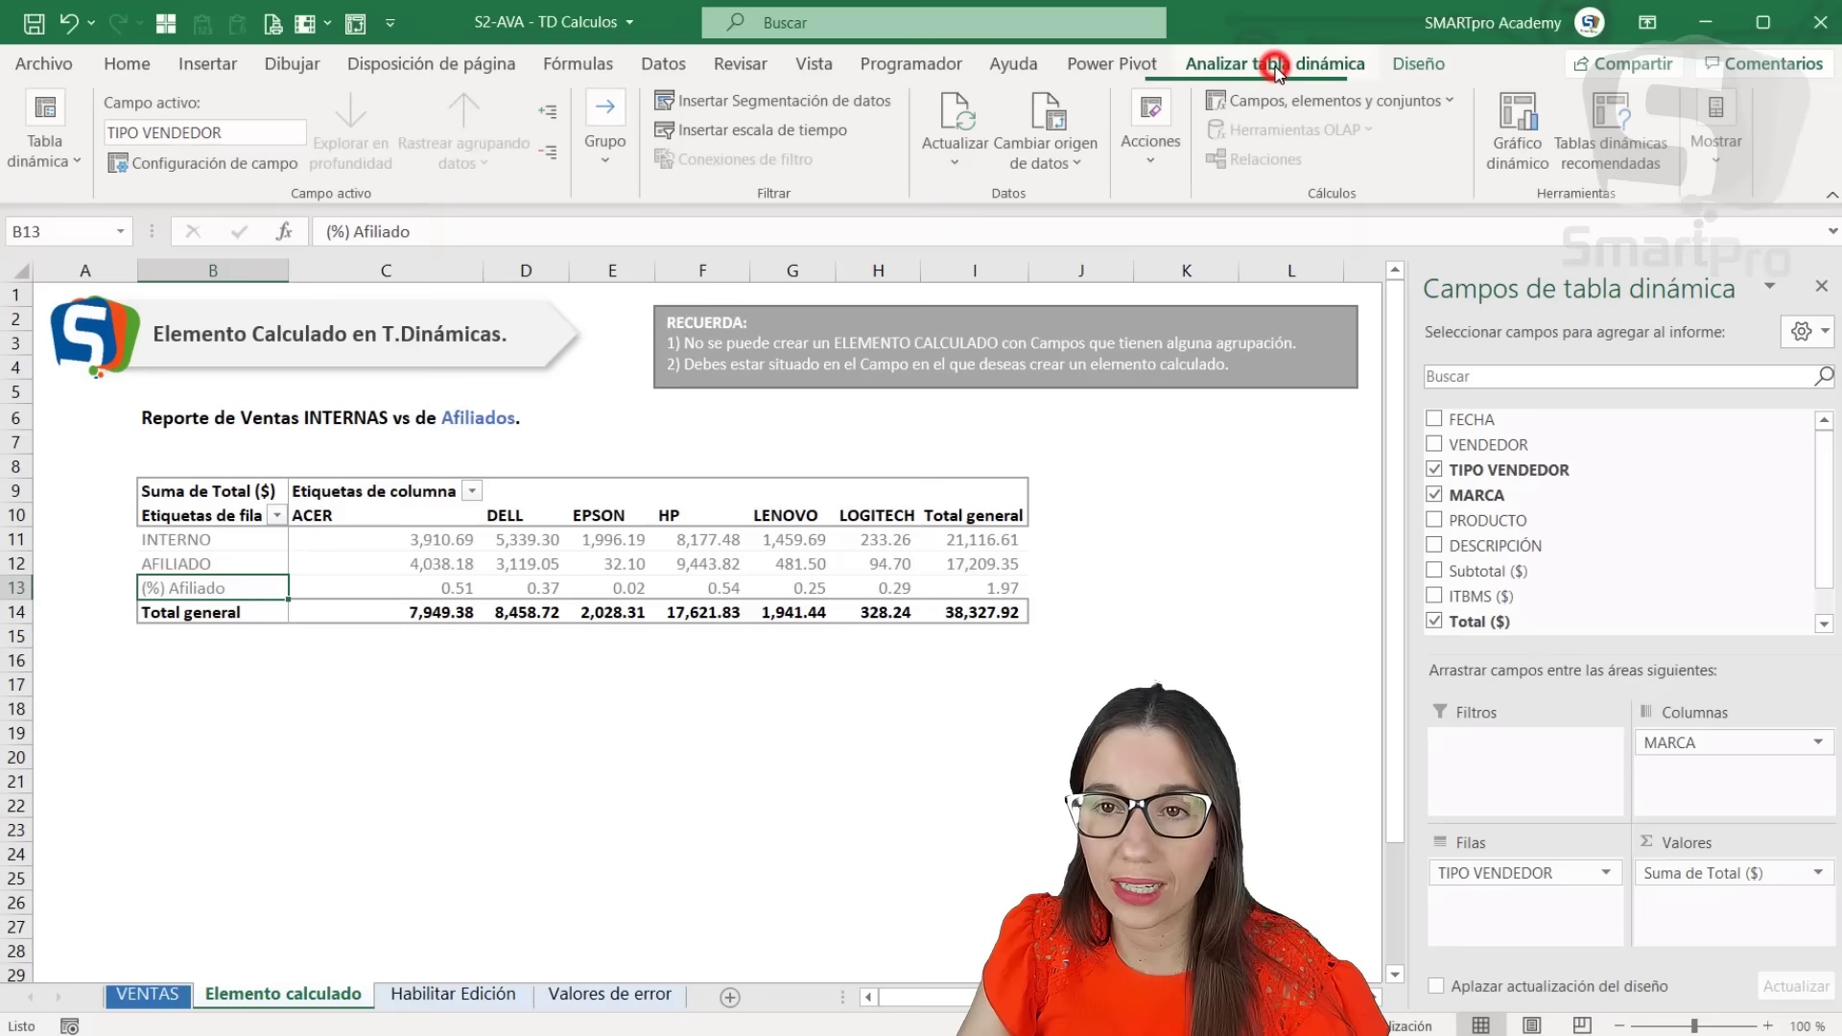
{"action": "left_click", "coordinate": [1324, 100]}
{"action": "left_click", "coordinate": [1310, 173]}
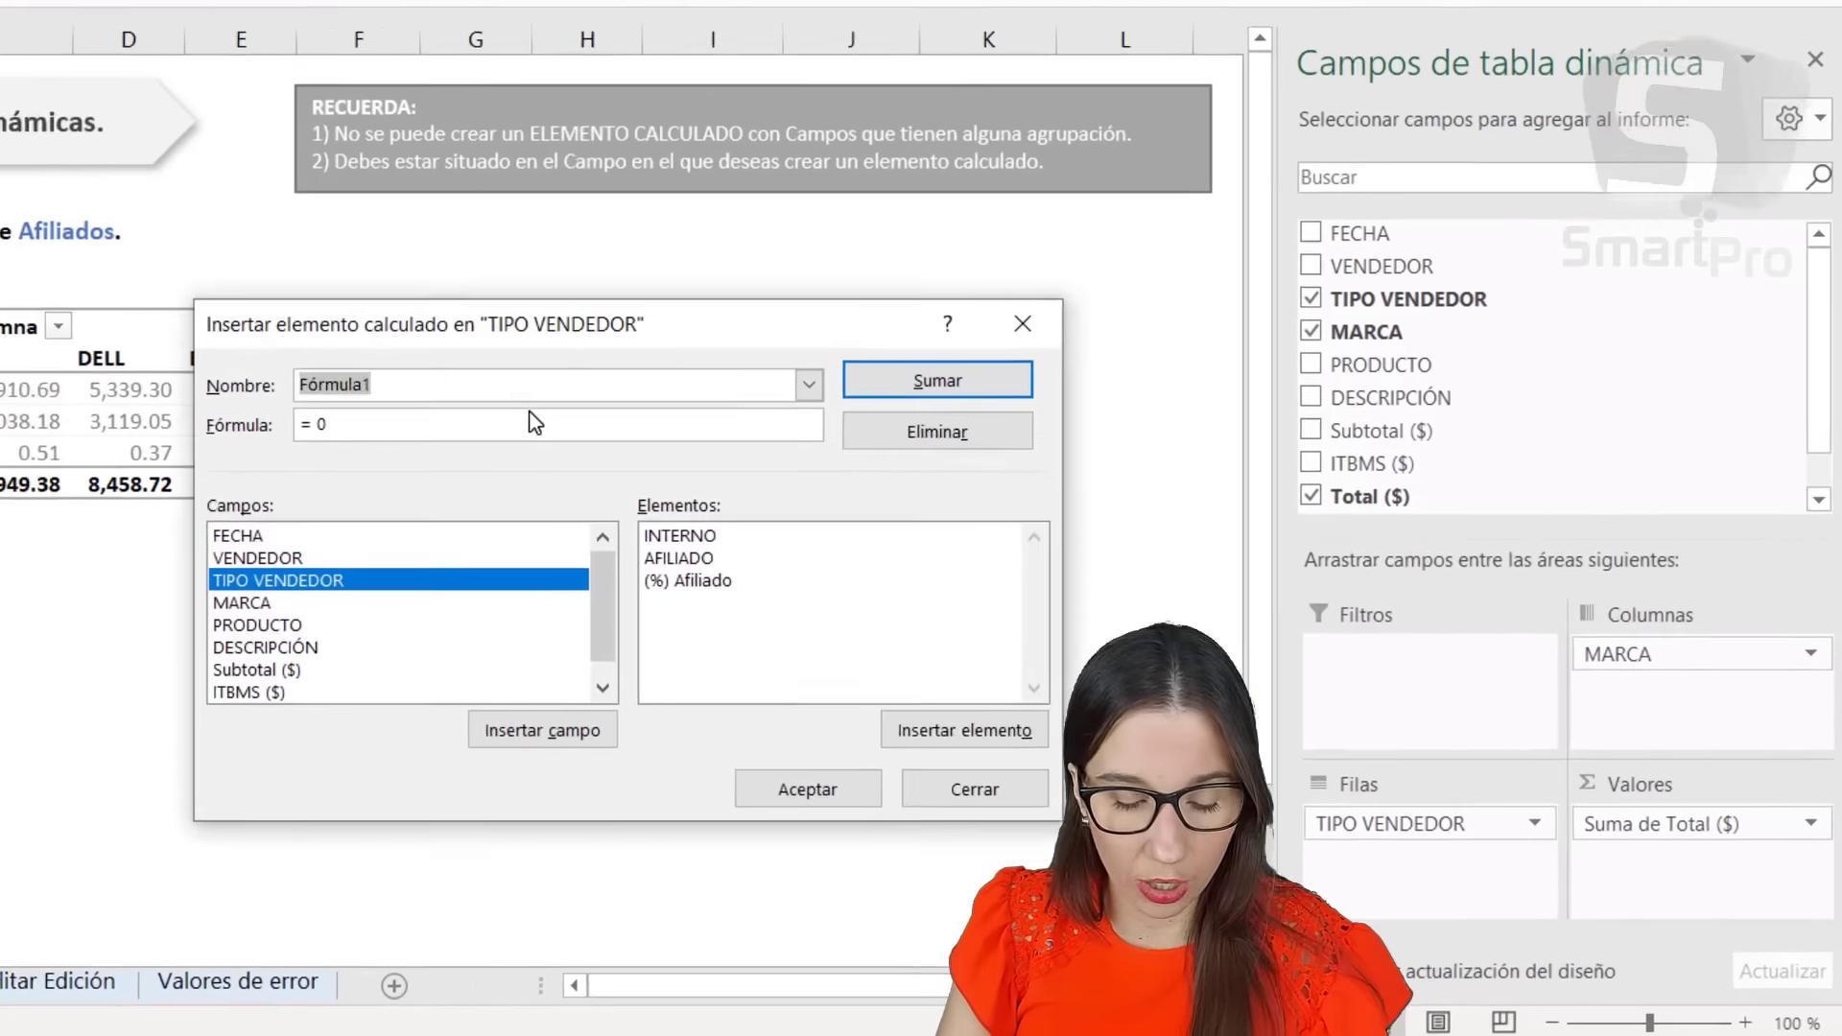
{"action": "type", "text": "(%)"}
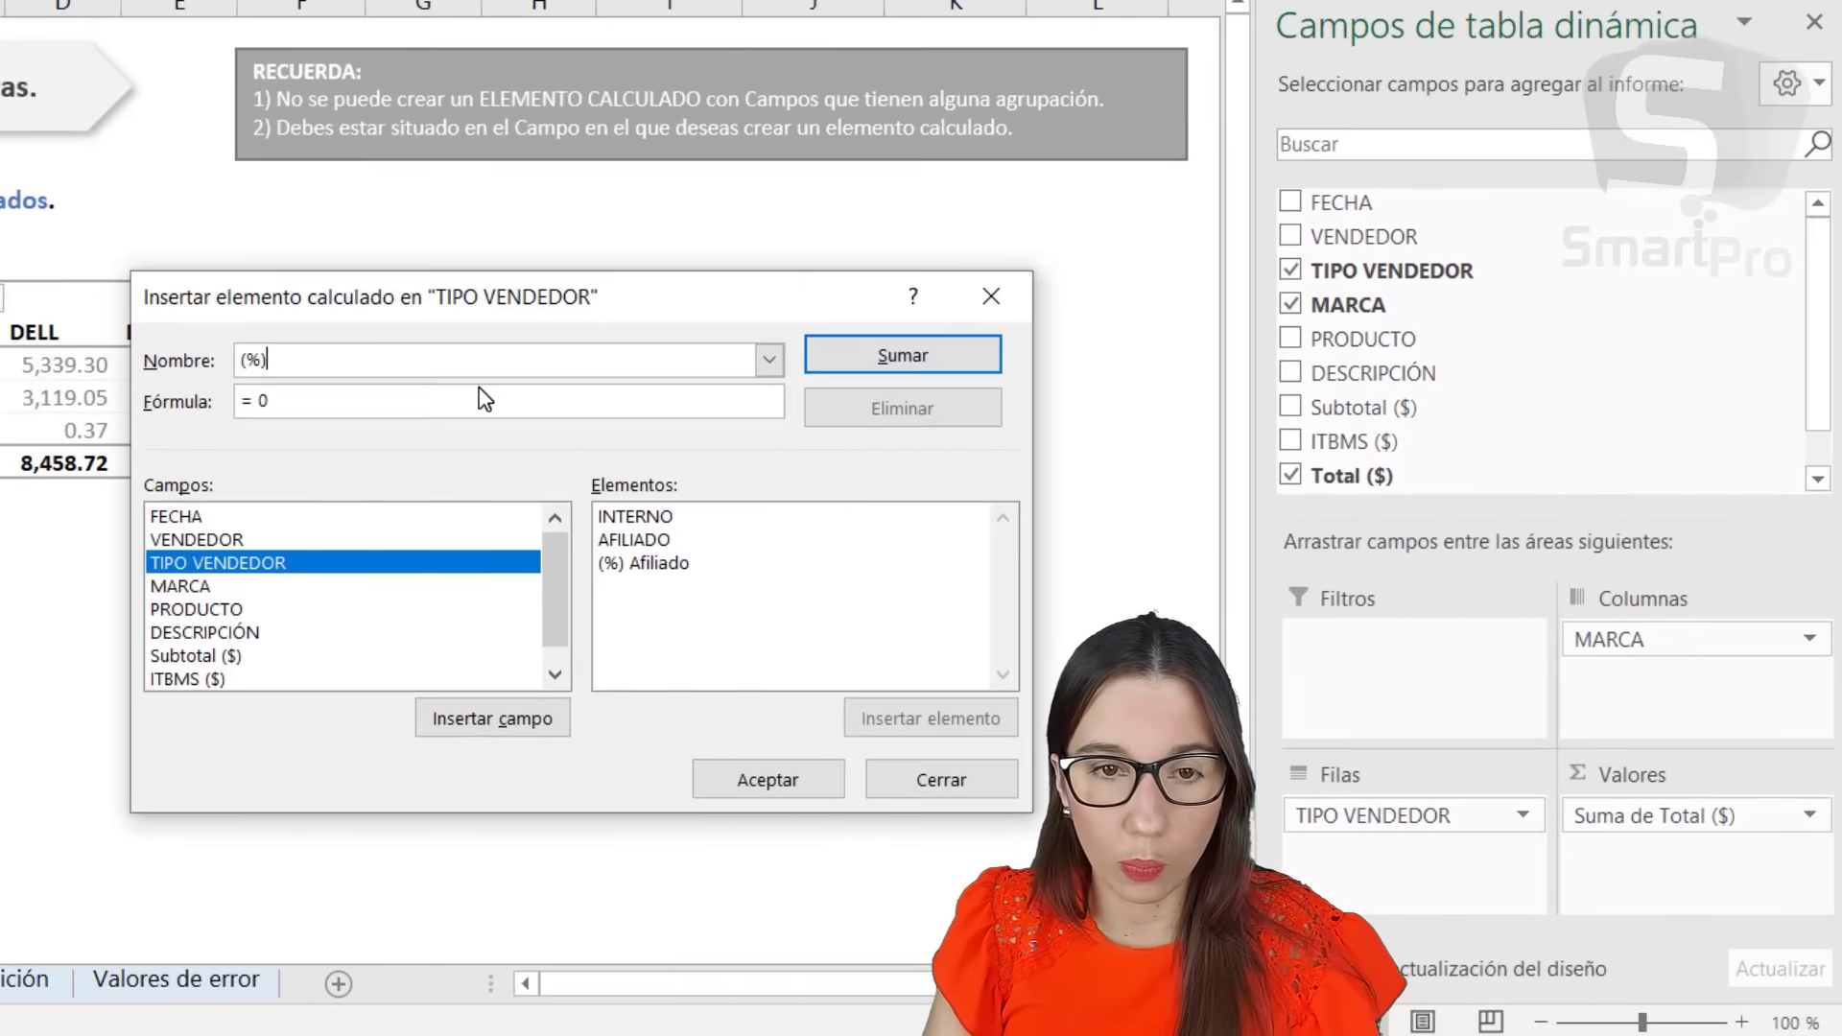
{"action": "type", "text": " INTERNO"}
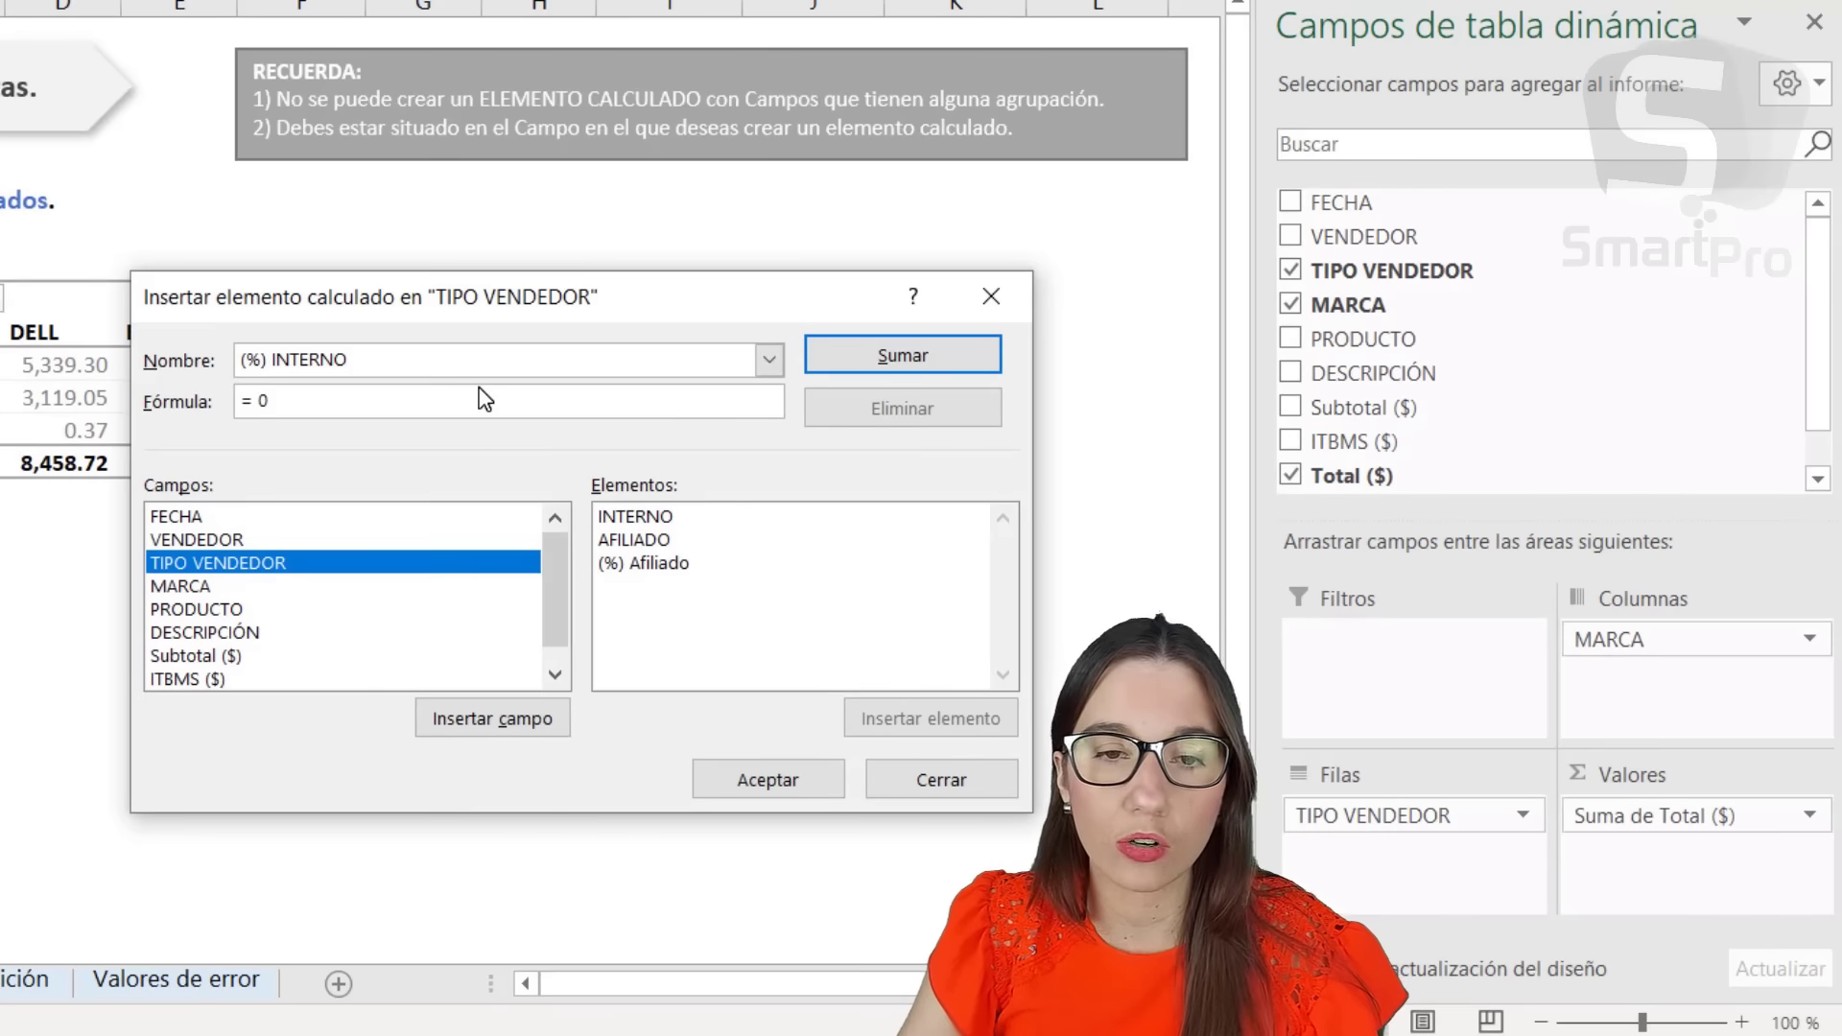
{"action": "left_click", "coordinate": [331, 400]}
{"action": "key", "text": "BackSpace"}
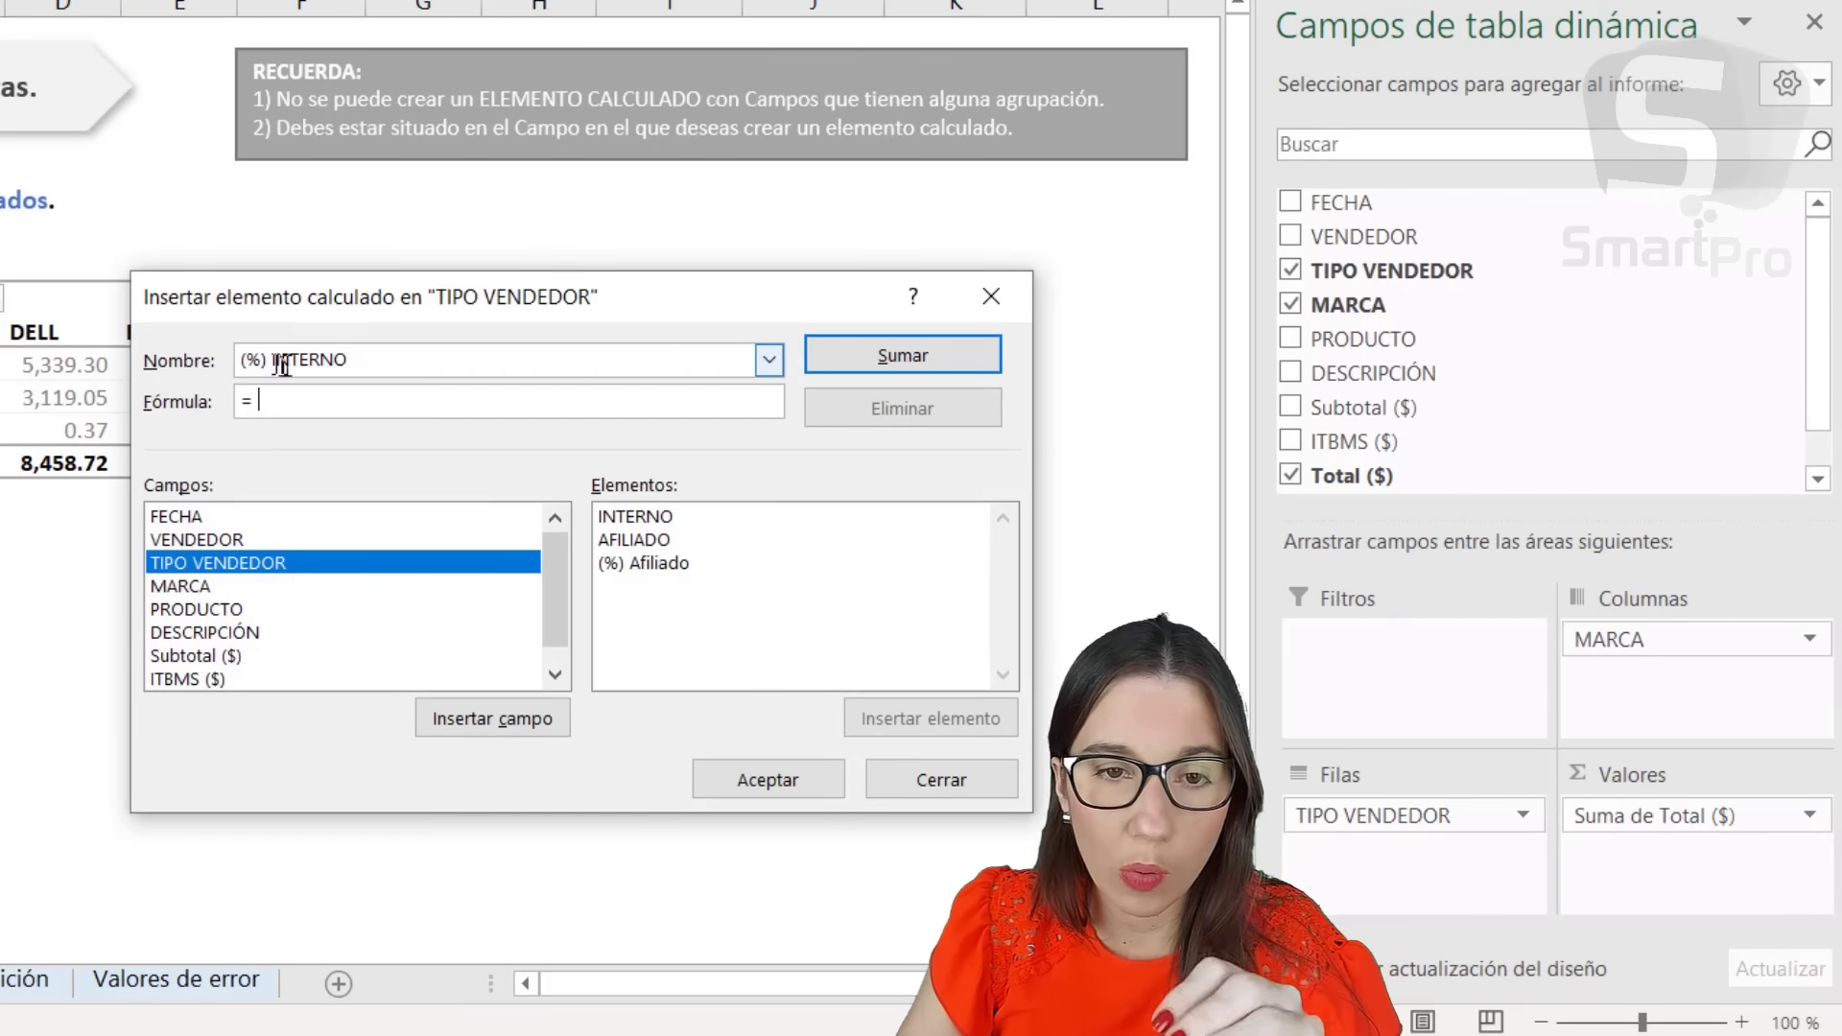
Enter the formula = INTERNO/(INTERNO+AFILIADO) from the Items list.
{"action": "double_click", "coordinate": [637, 516]}
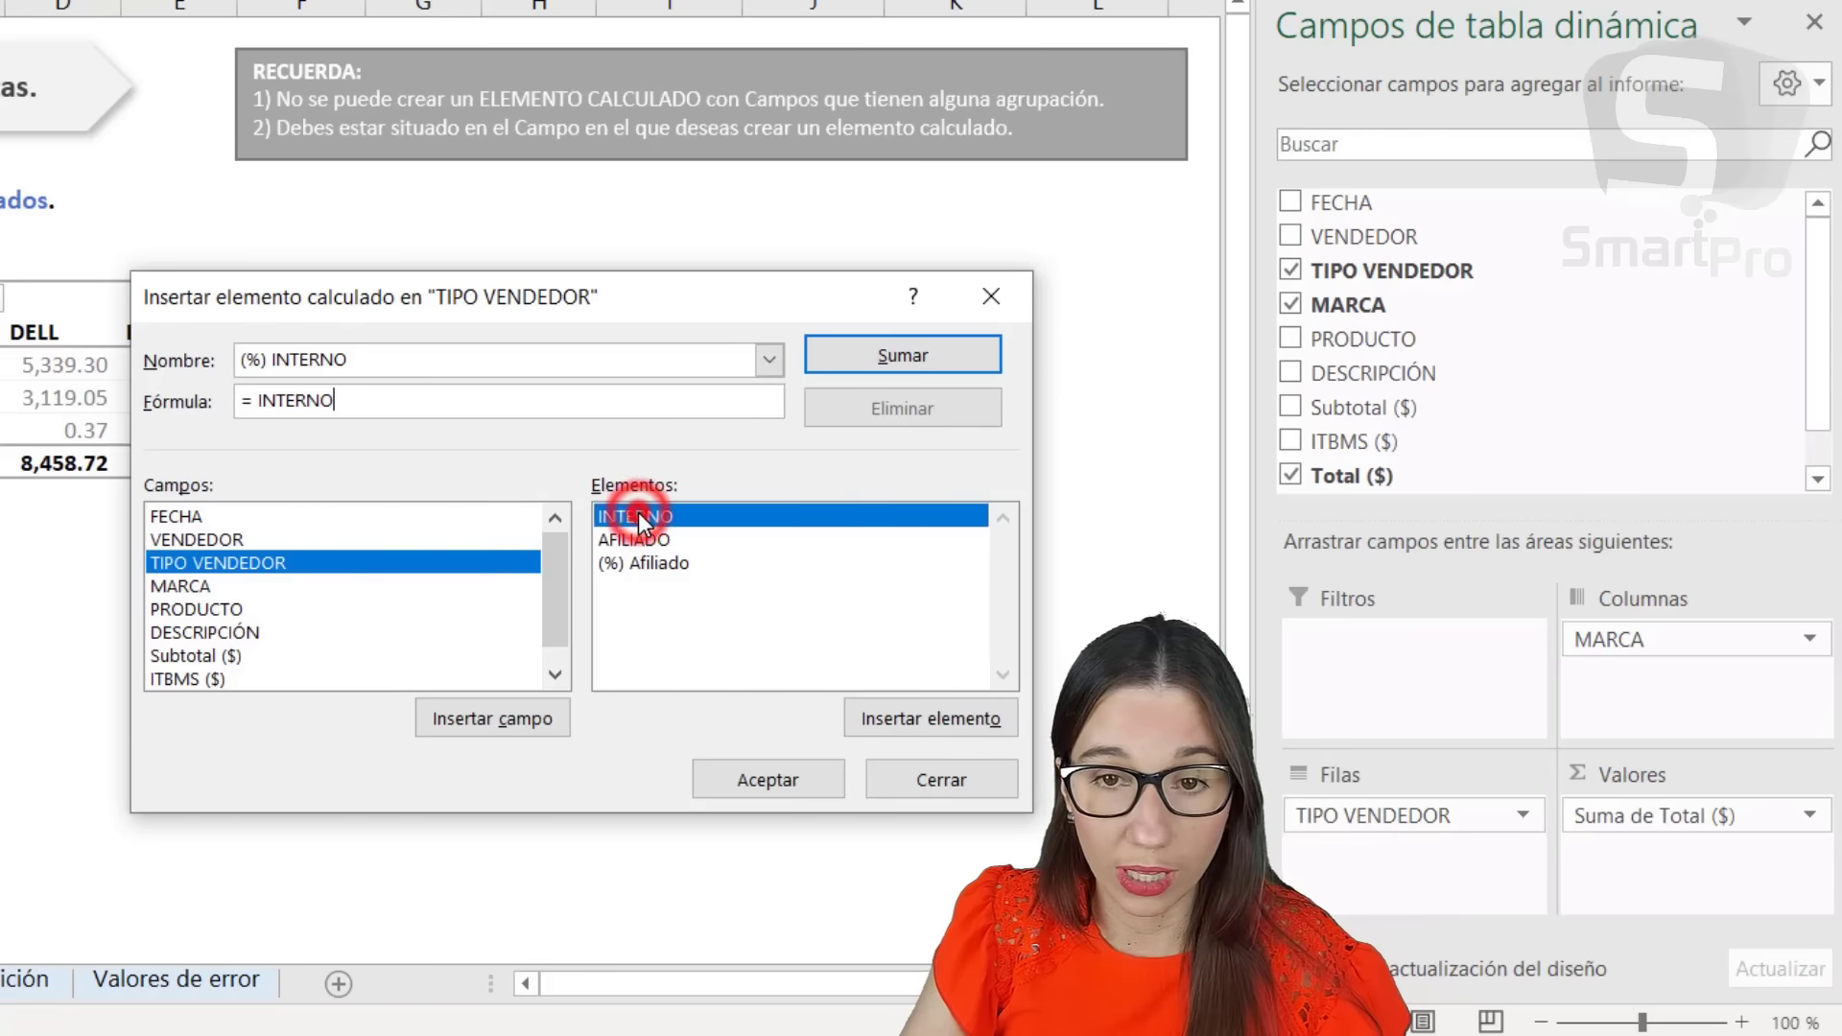
{"action": "type", "text": "/("}
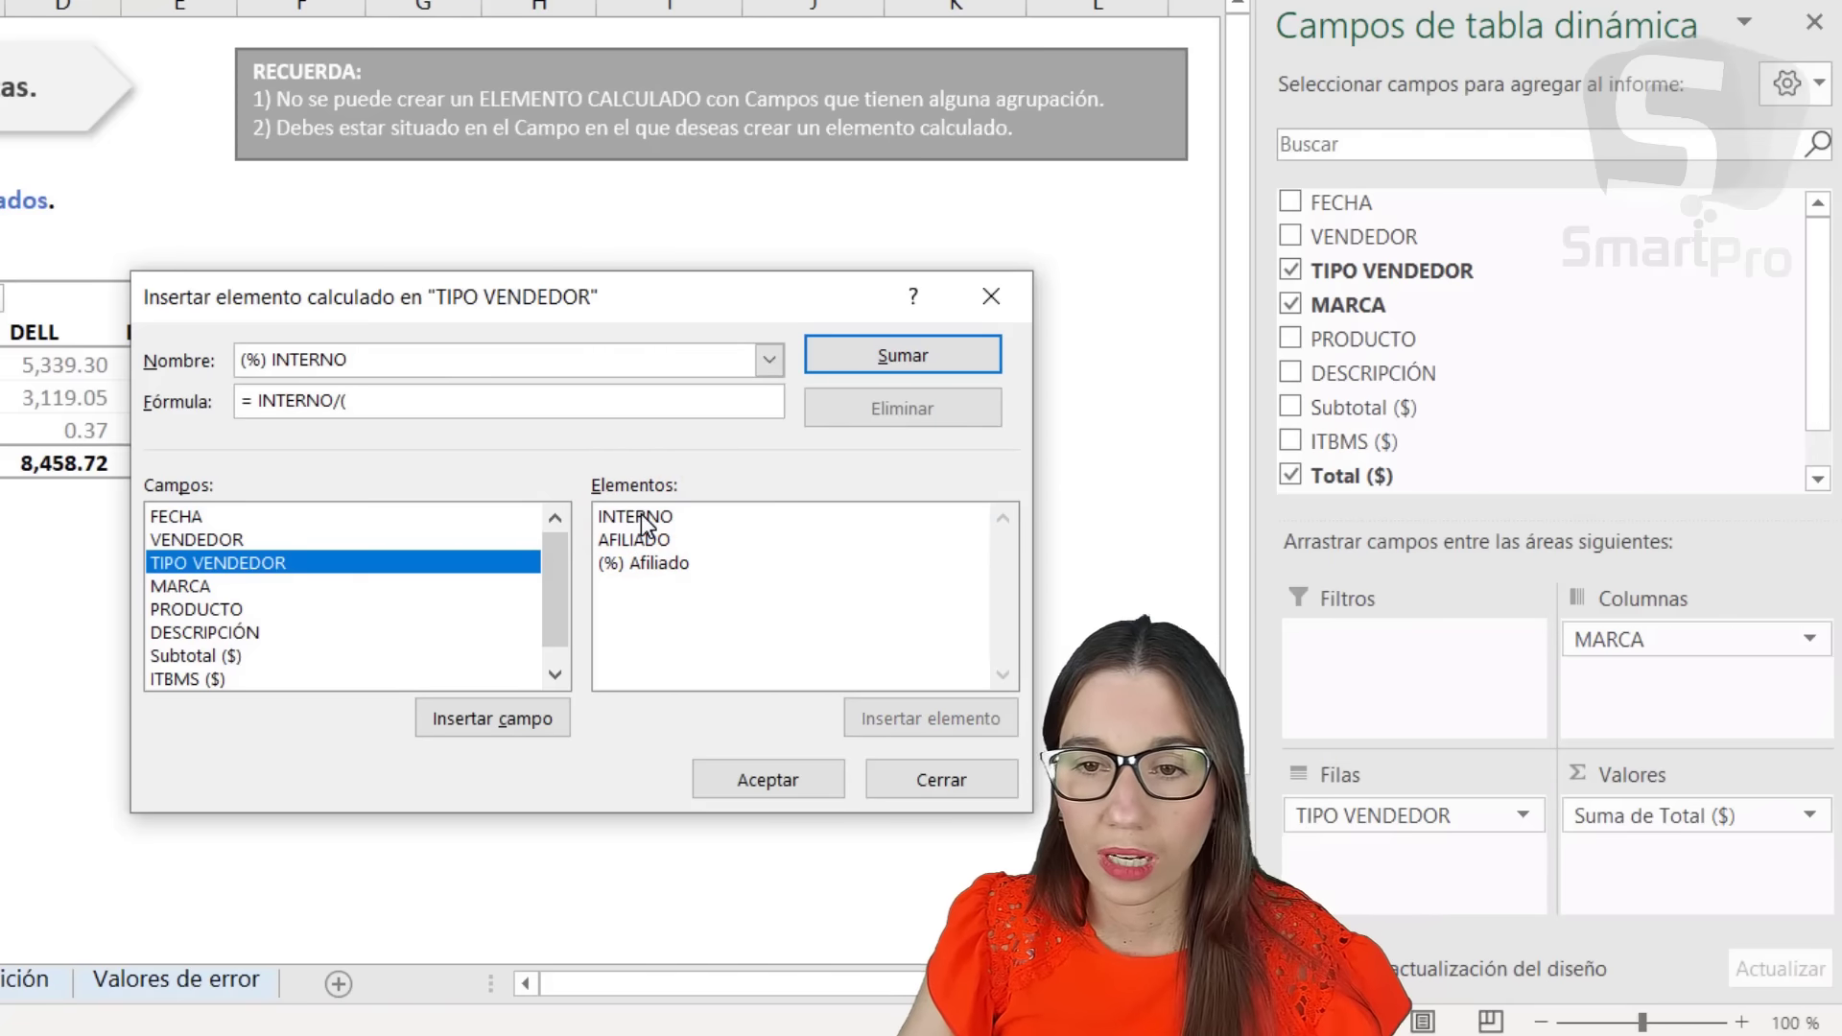
{"action": "double_click", "coordinate": [637, 516]}
{"action": "type", "text": "+"}
{"action": "left_click", "coordinate": [655, 539]}
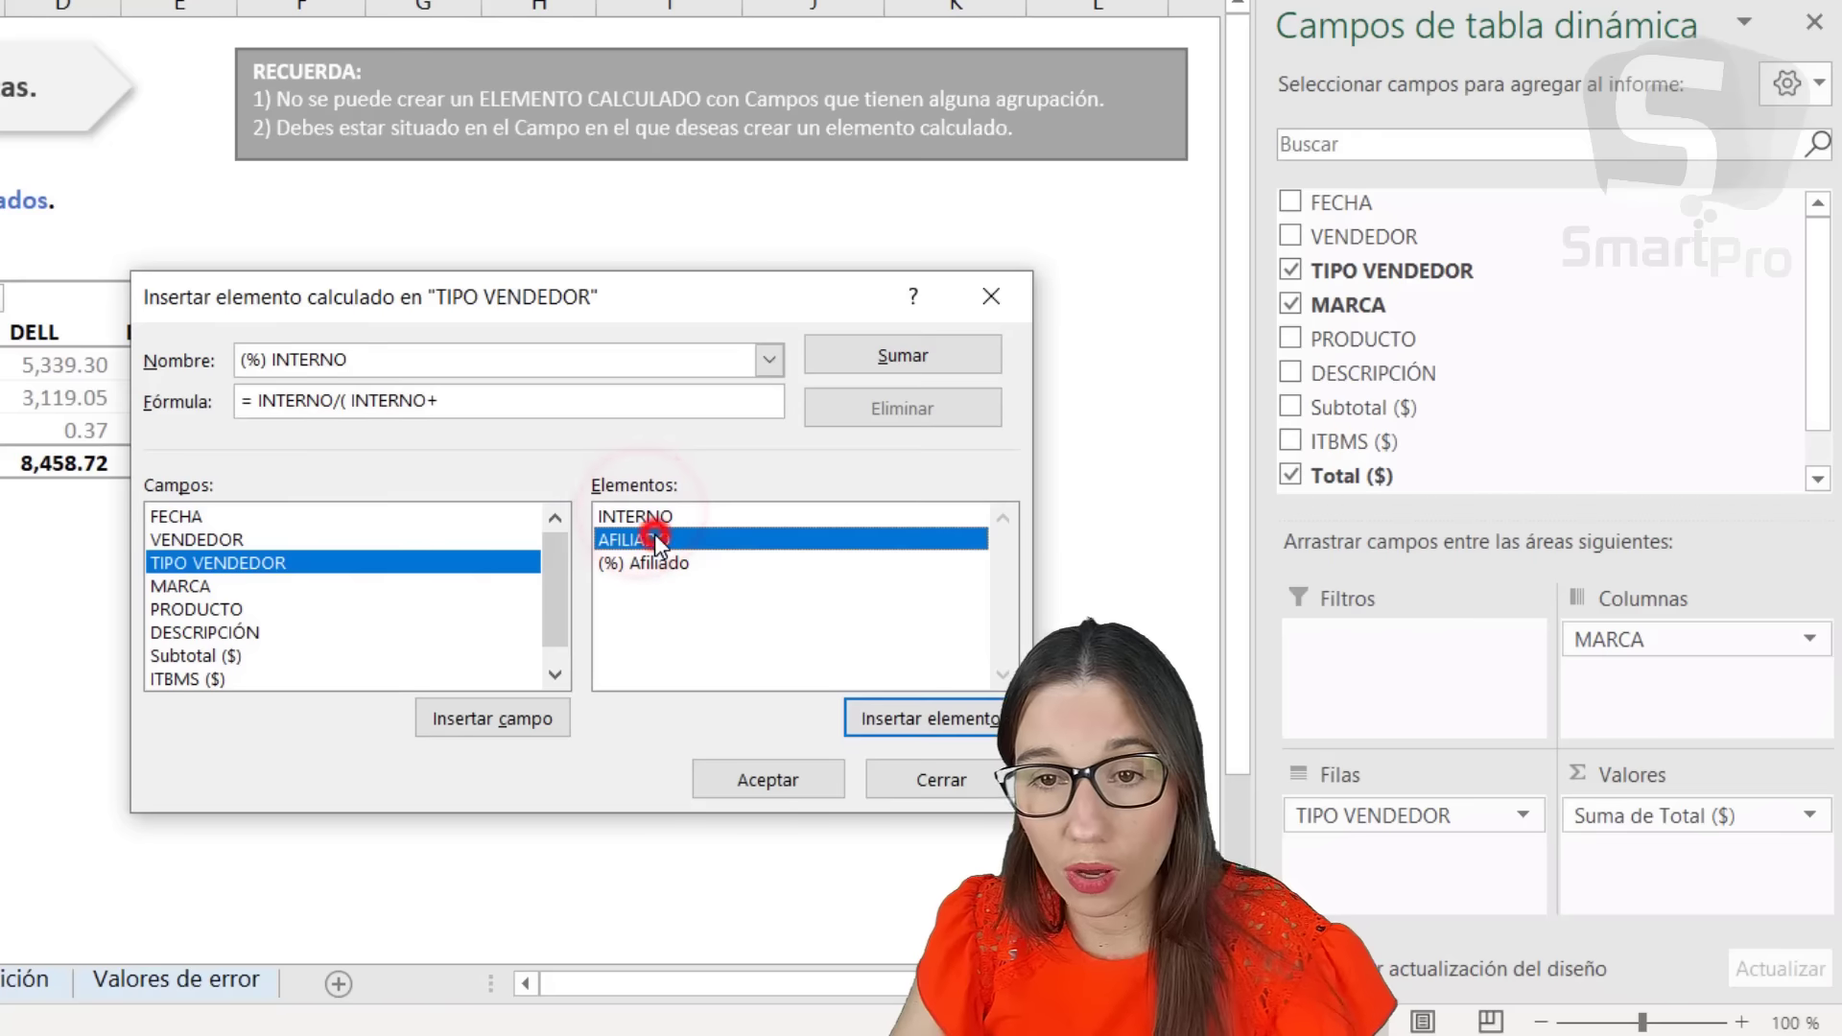
{"action": "double_click", "coordinate": [654, 539]}
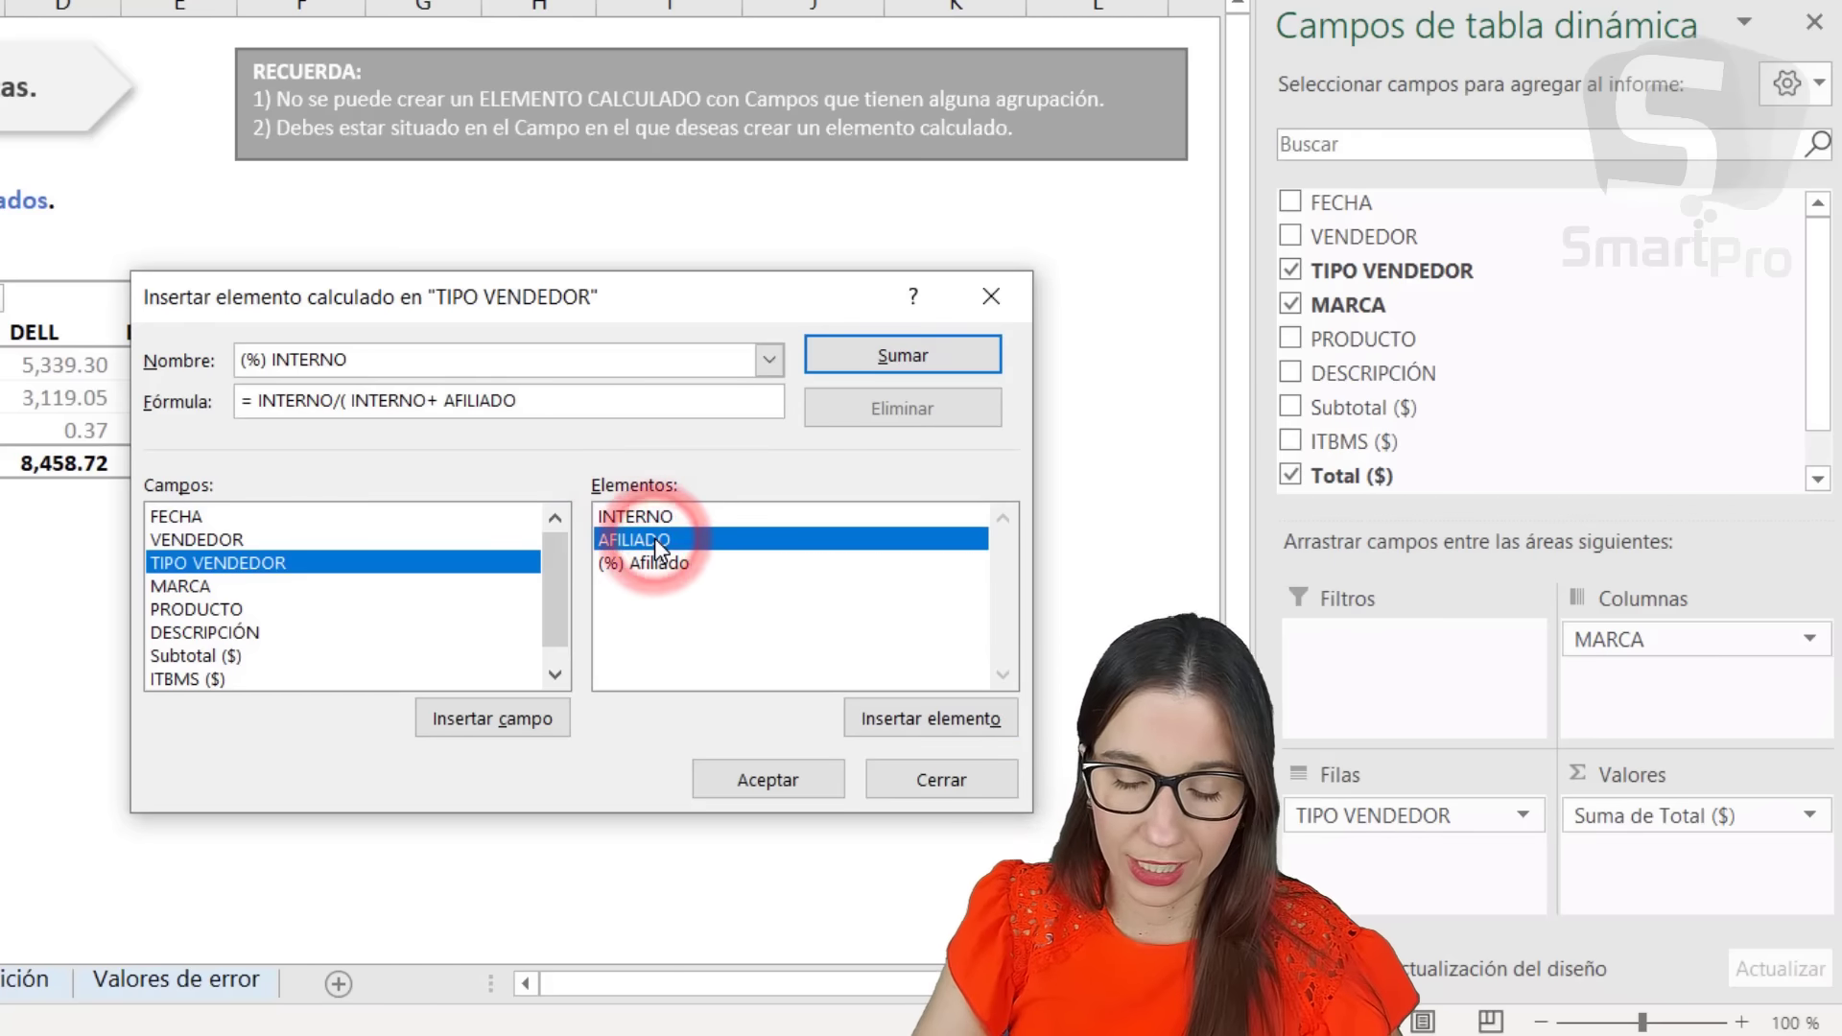
{"action": "type", "text": ")"}
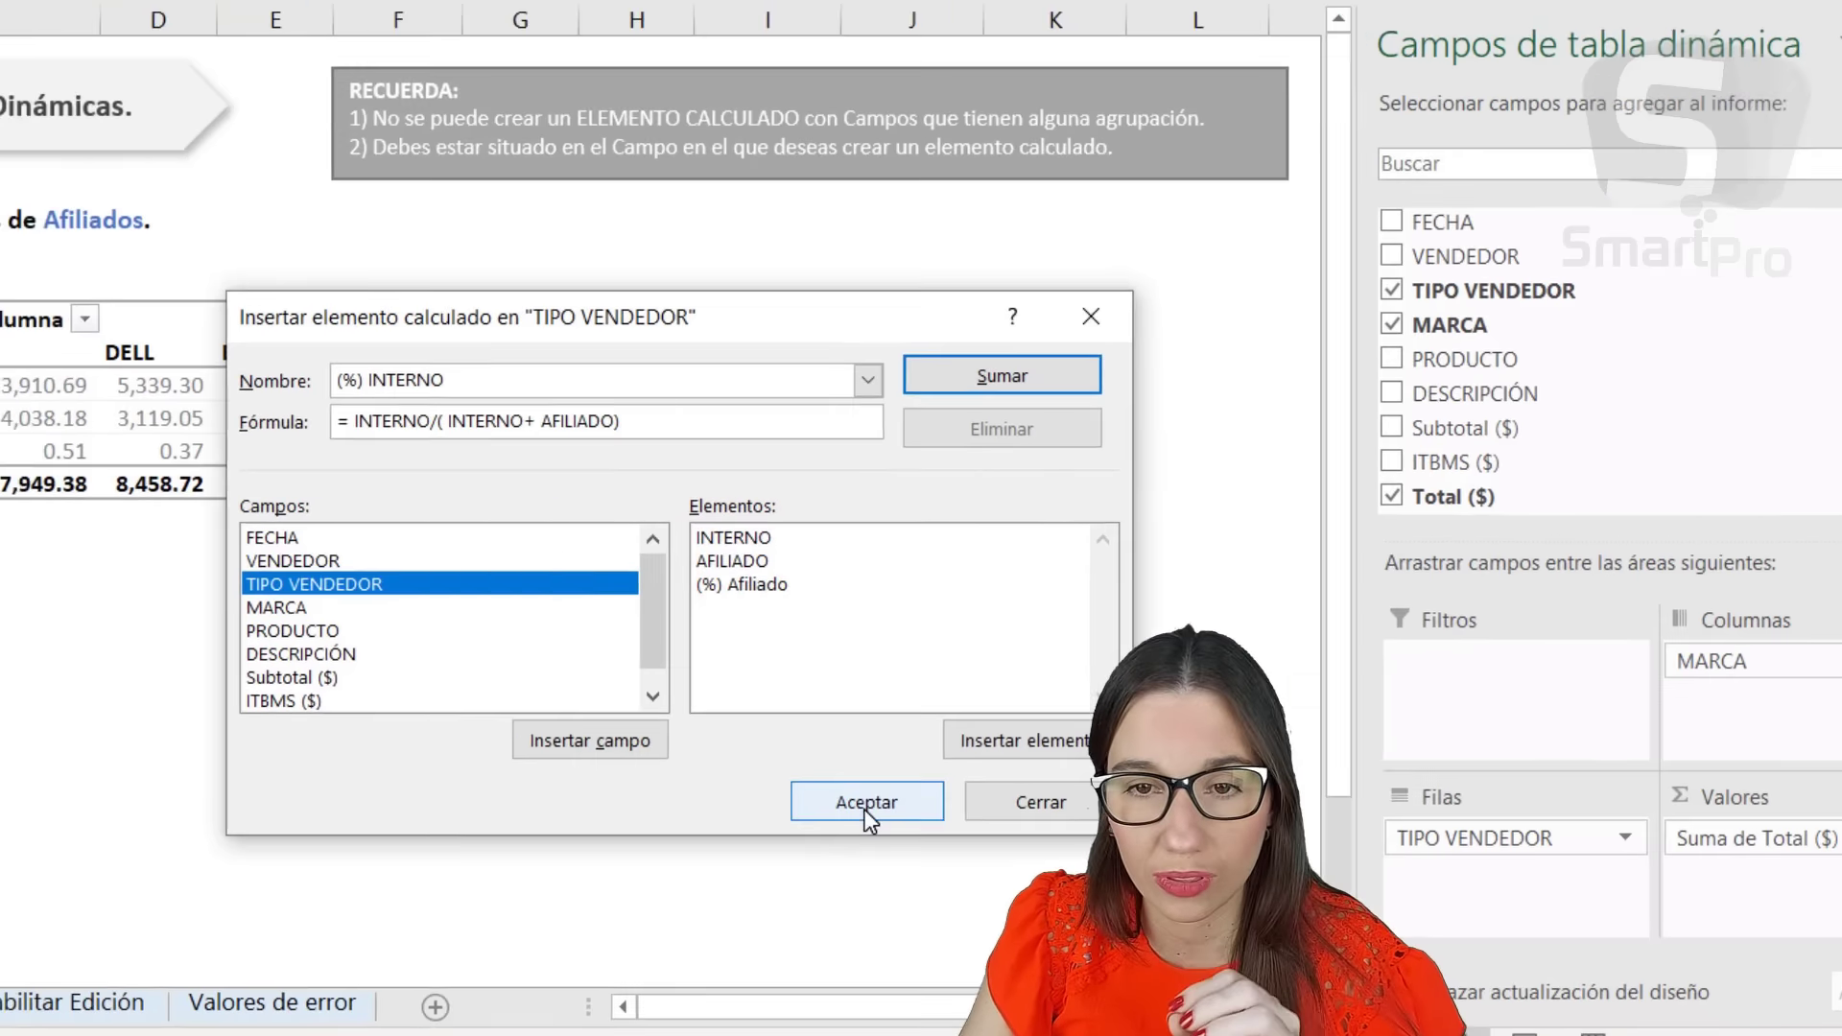
Confirm the (%) INTERNO calculated item so it appears in the pivot table.
{"action": "left_click", "coordinate": [863, 809]}
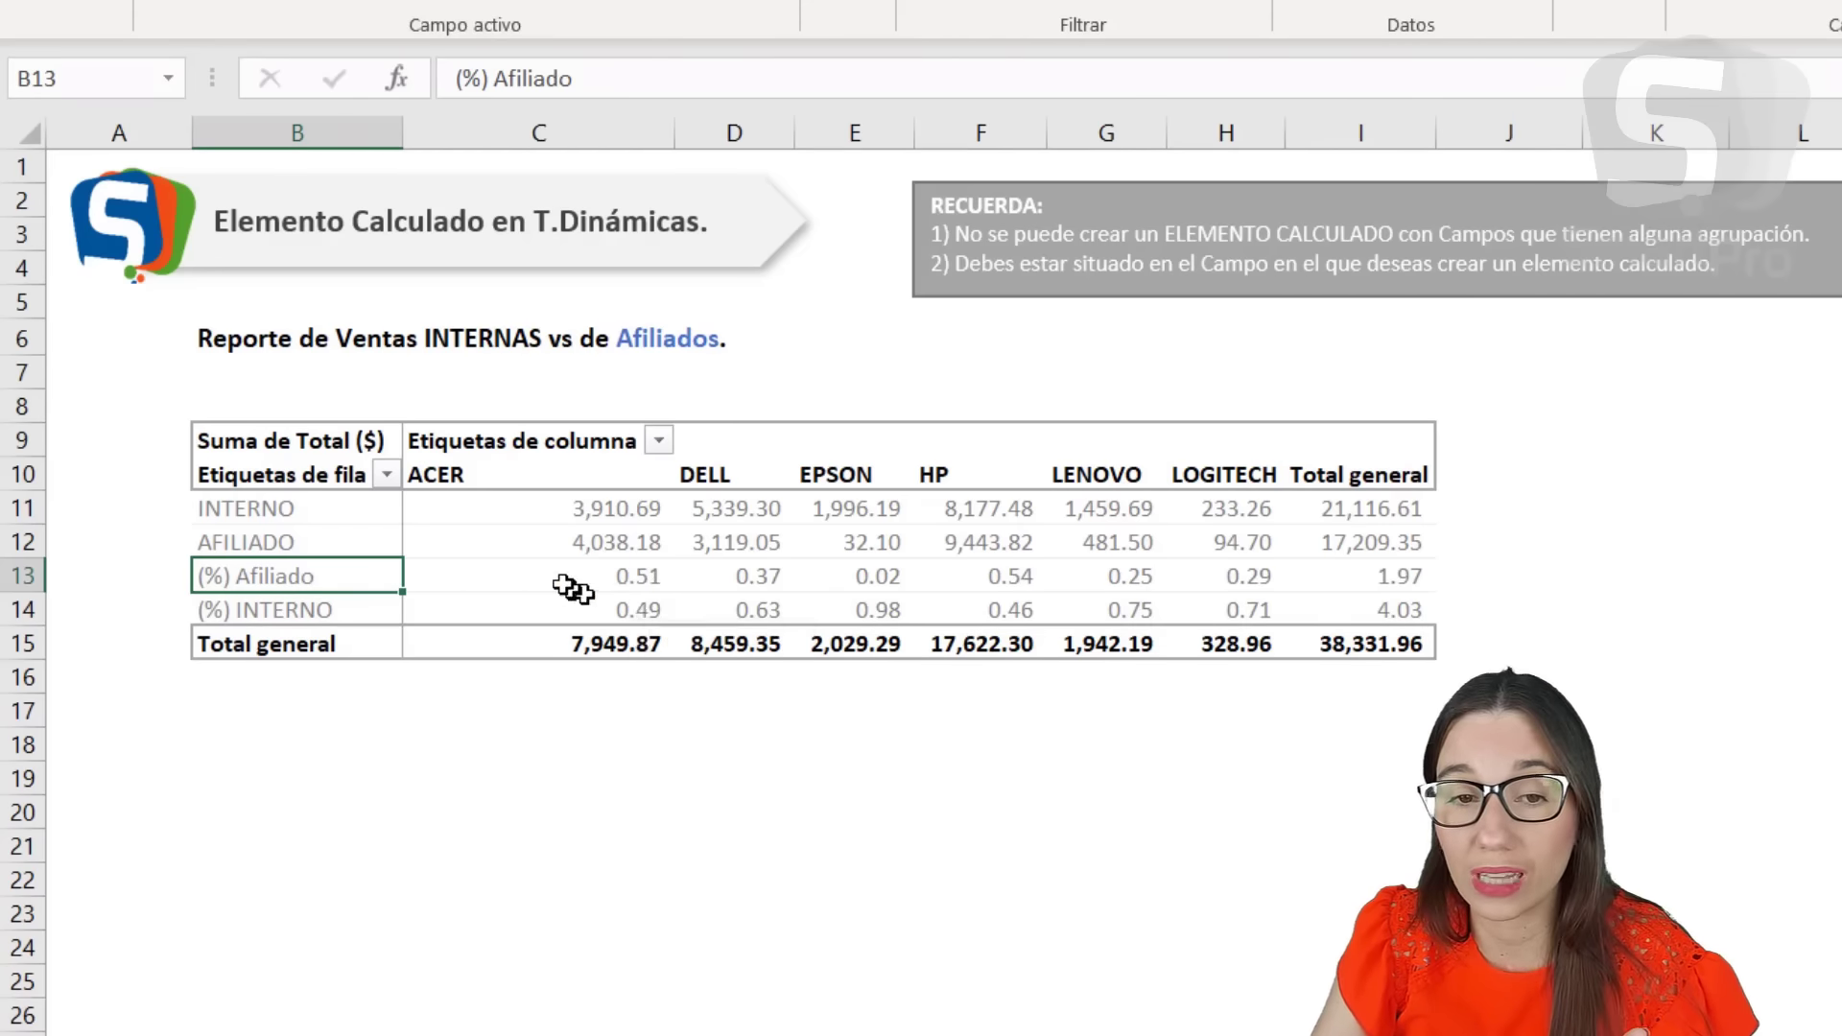
{"action": "left_click", "coordinate": [344, 530]}
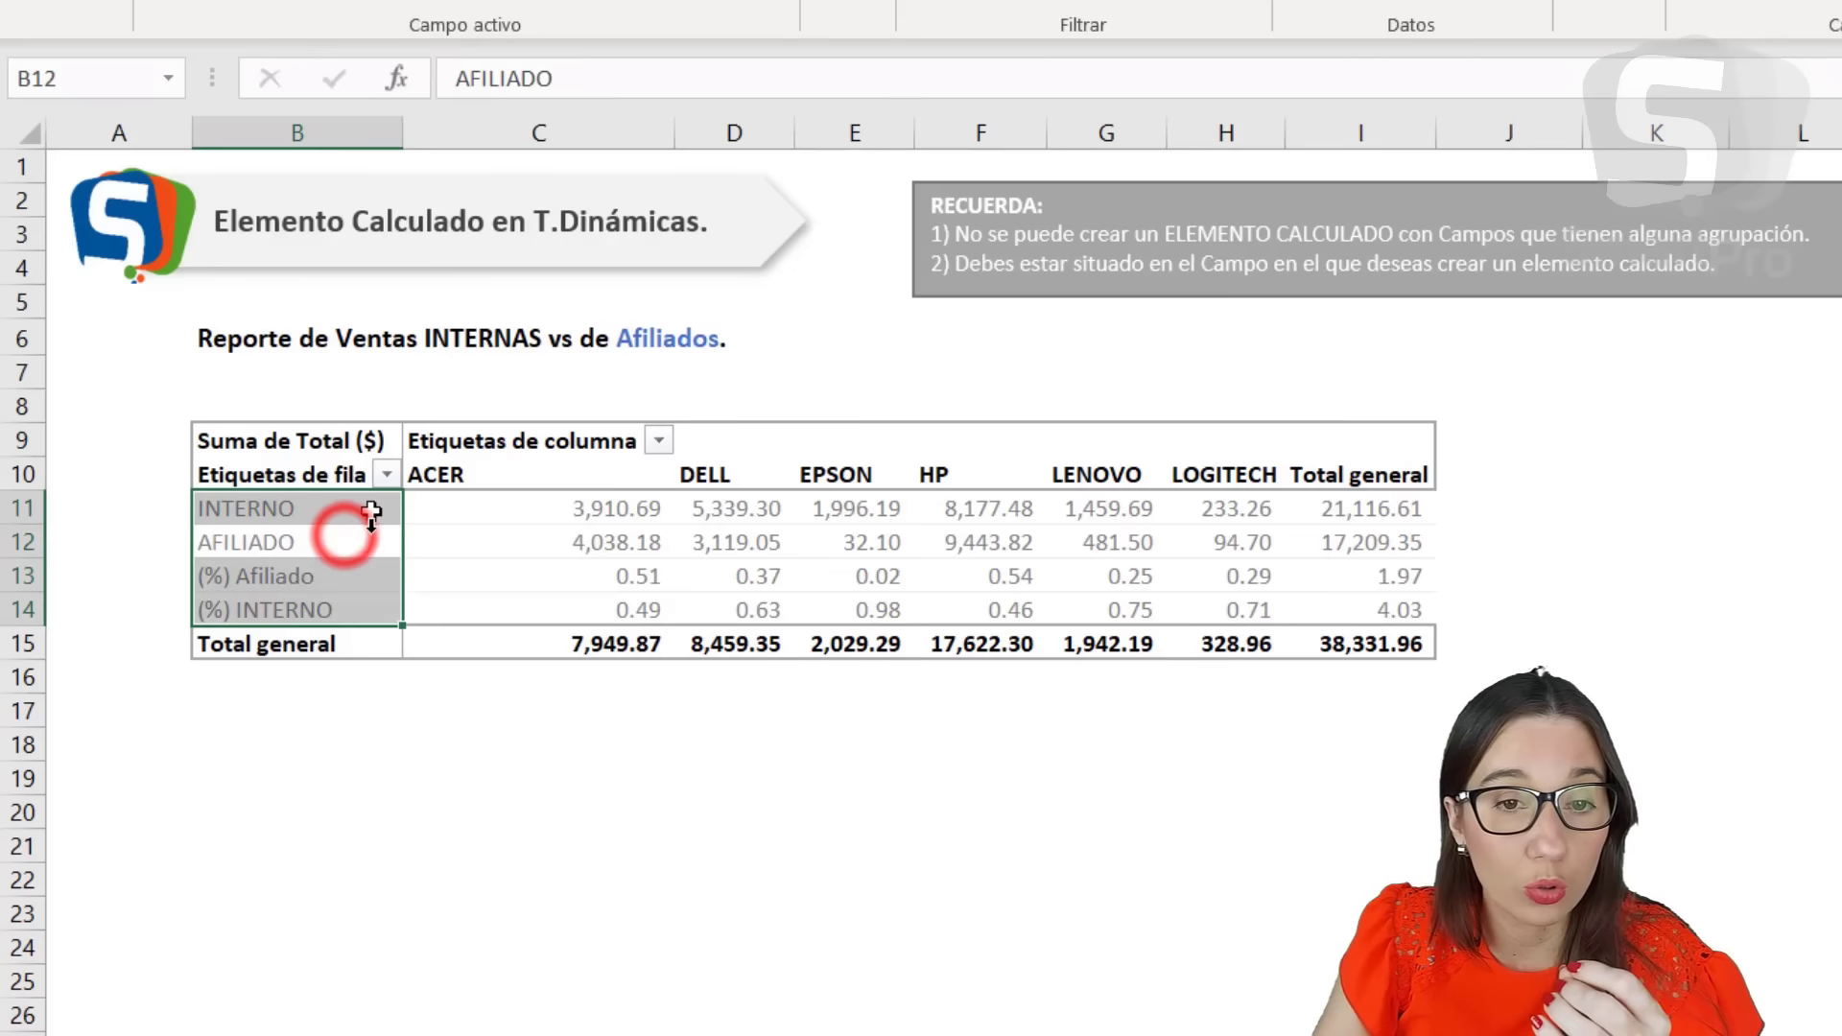
{"action": "left_click", "coordinate": [369, 585]}
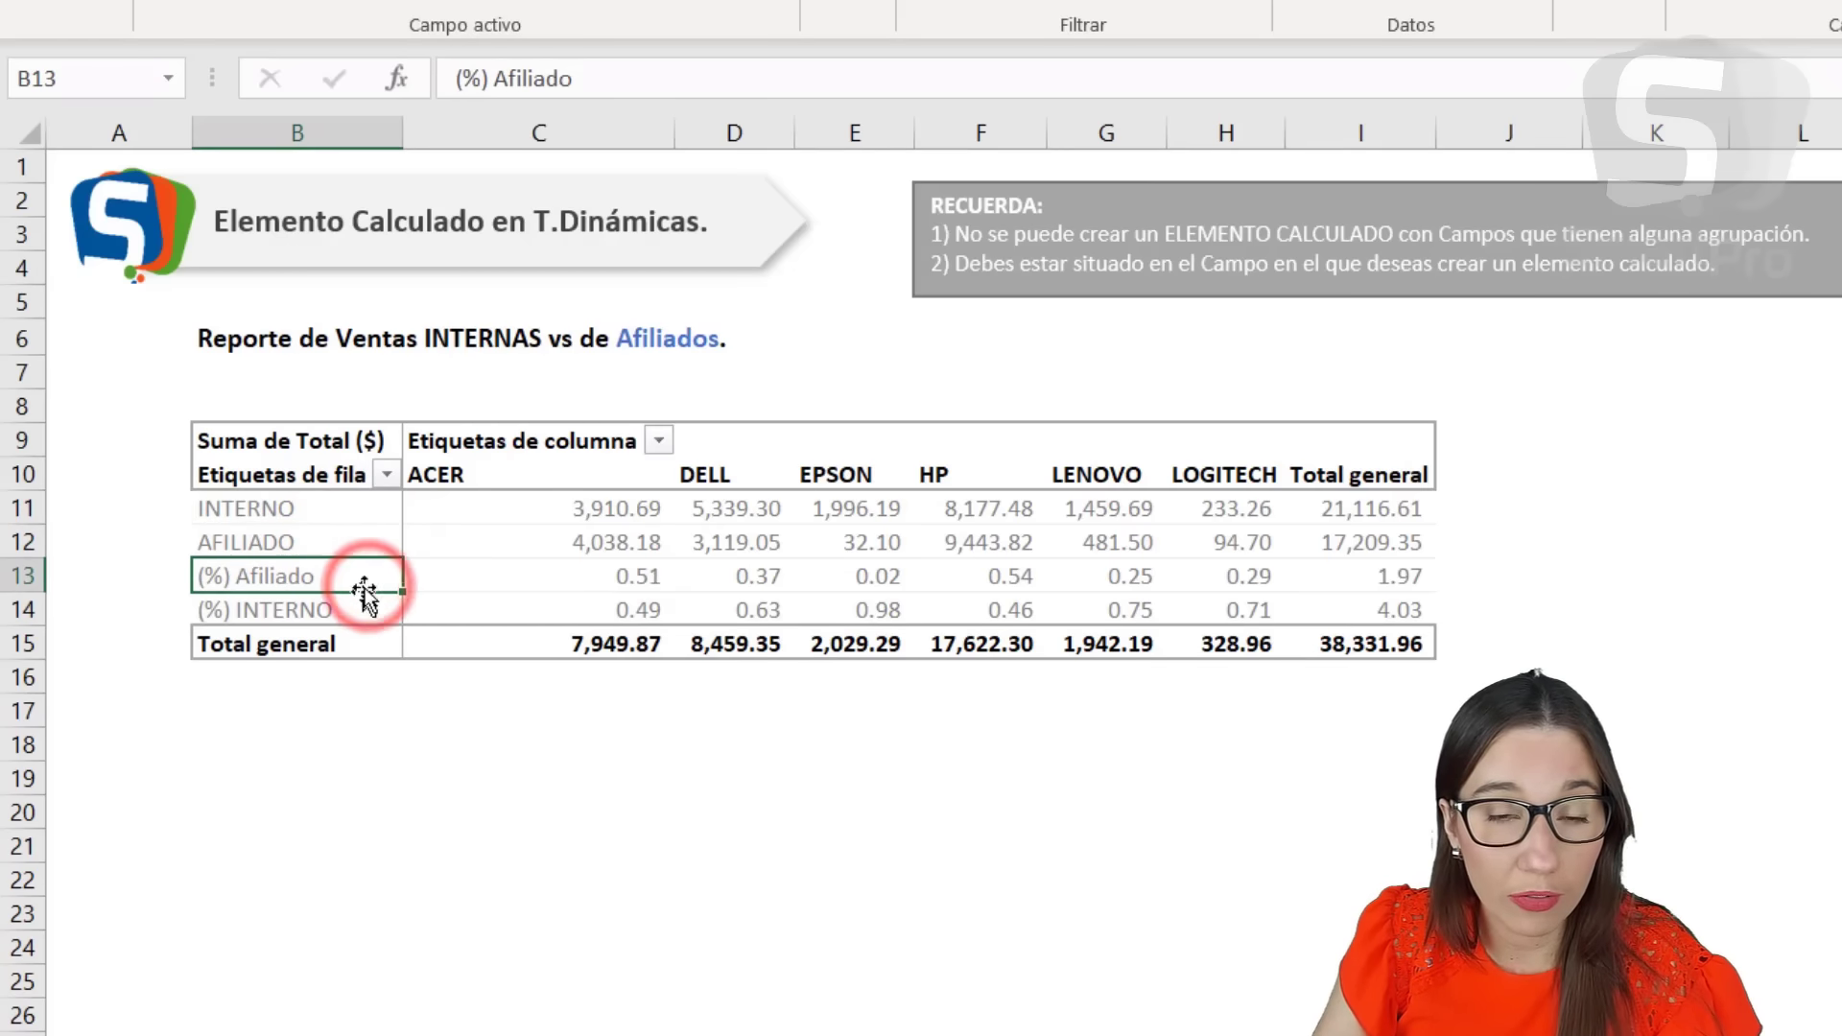
Untick INTERNO and AFILIADO in the row-label filter so each brand totals 1.00.
{"action": "left_click", "coordinate": [386, 475]}
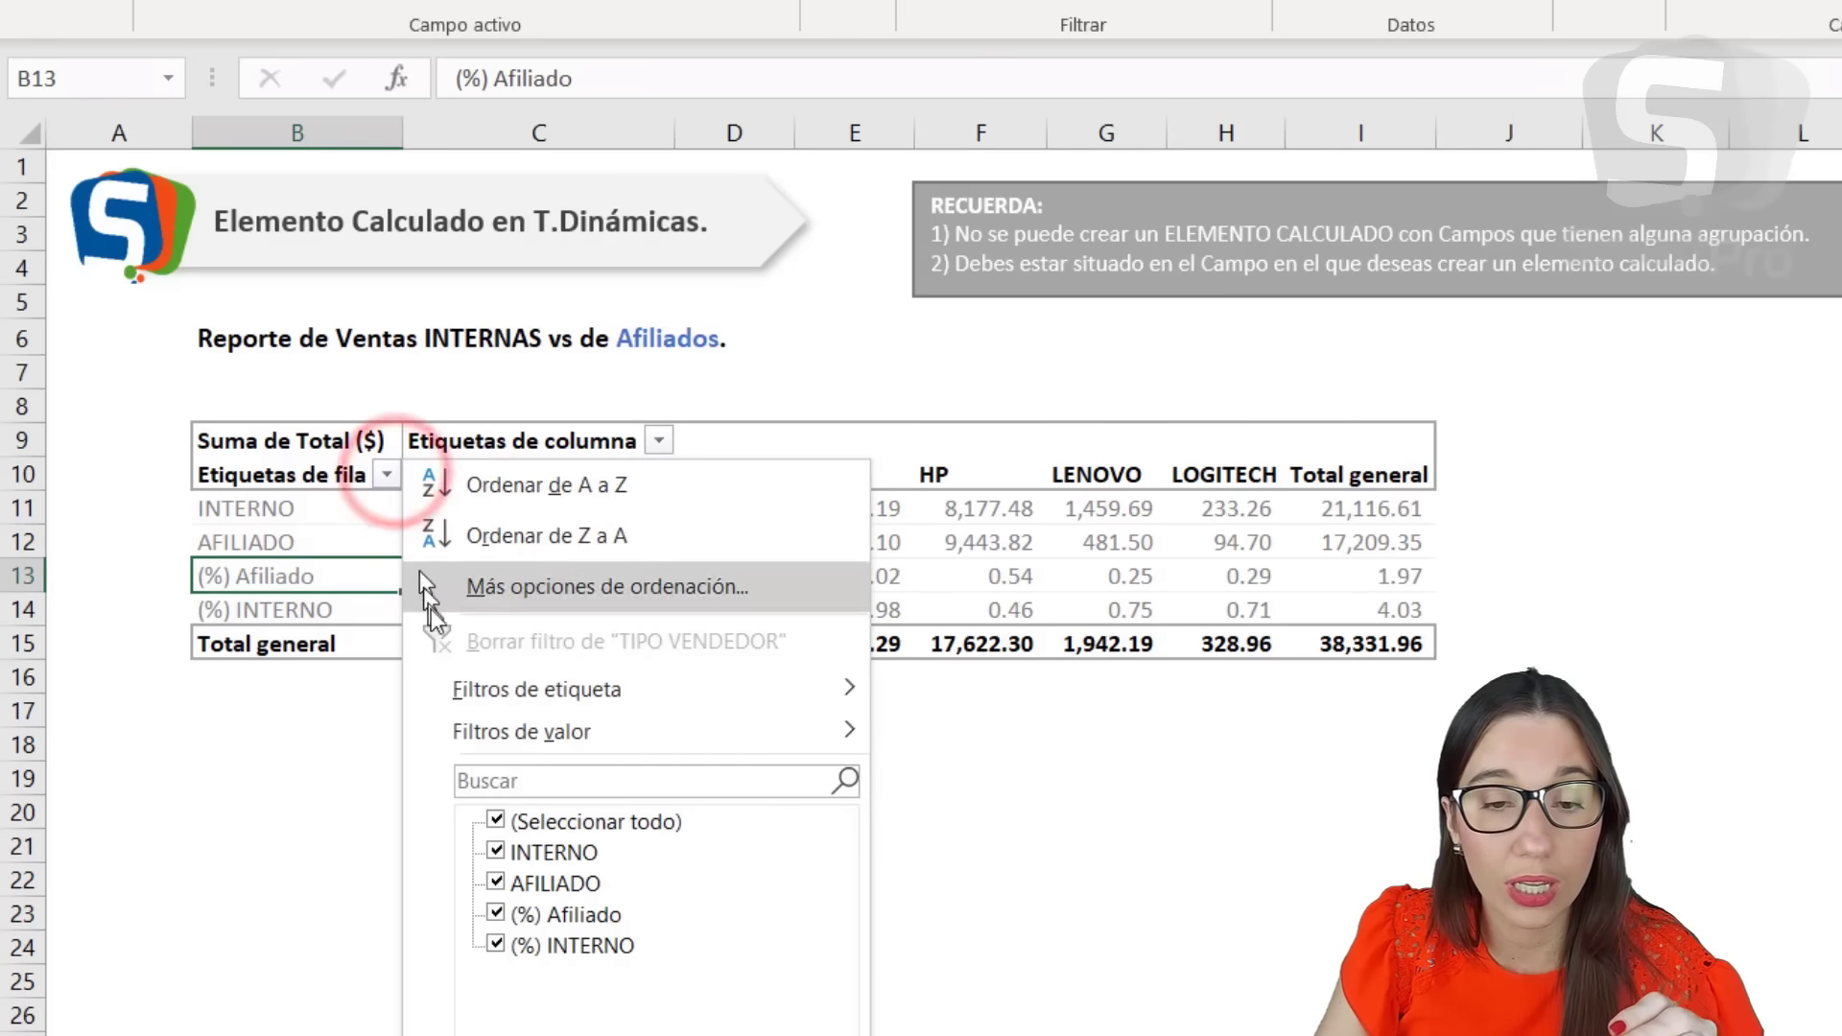
{"action": "left_click", "coordinate": [495, 852]}
{"action": "left_click", "coordinate": [496, 883]}
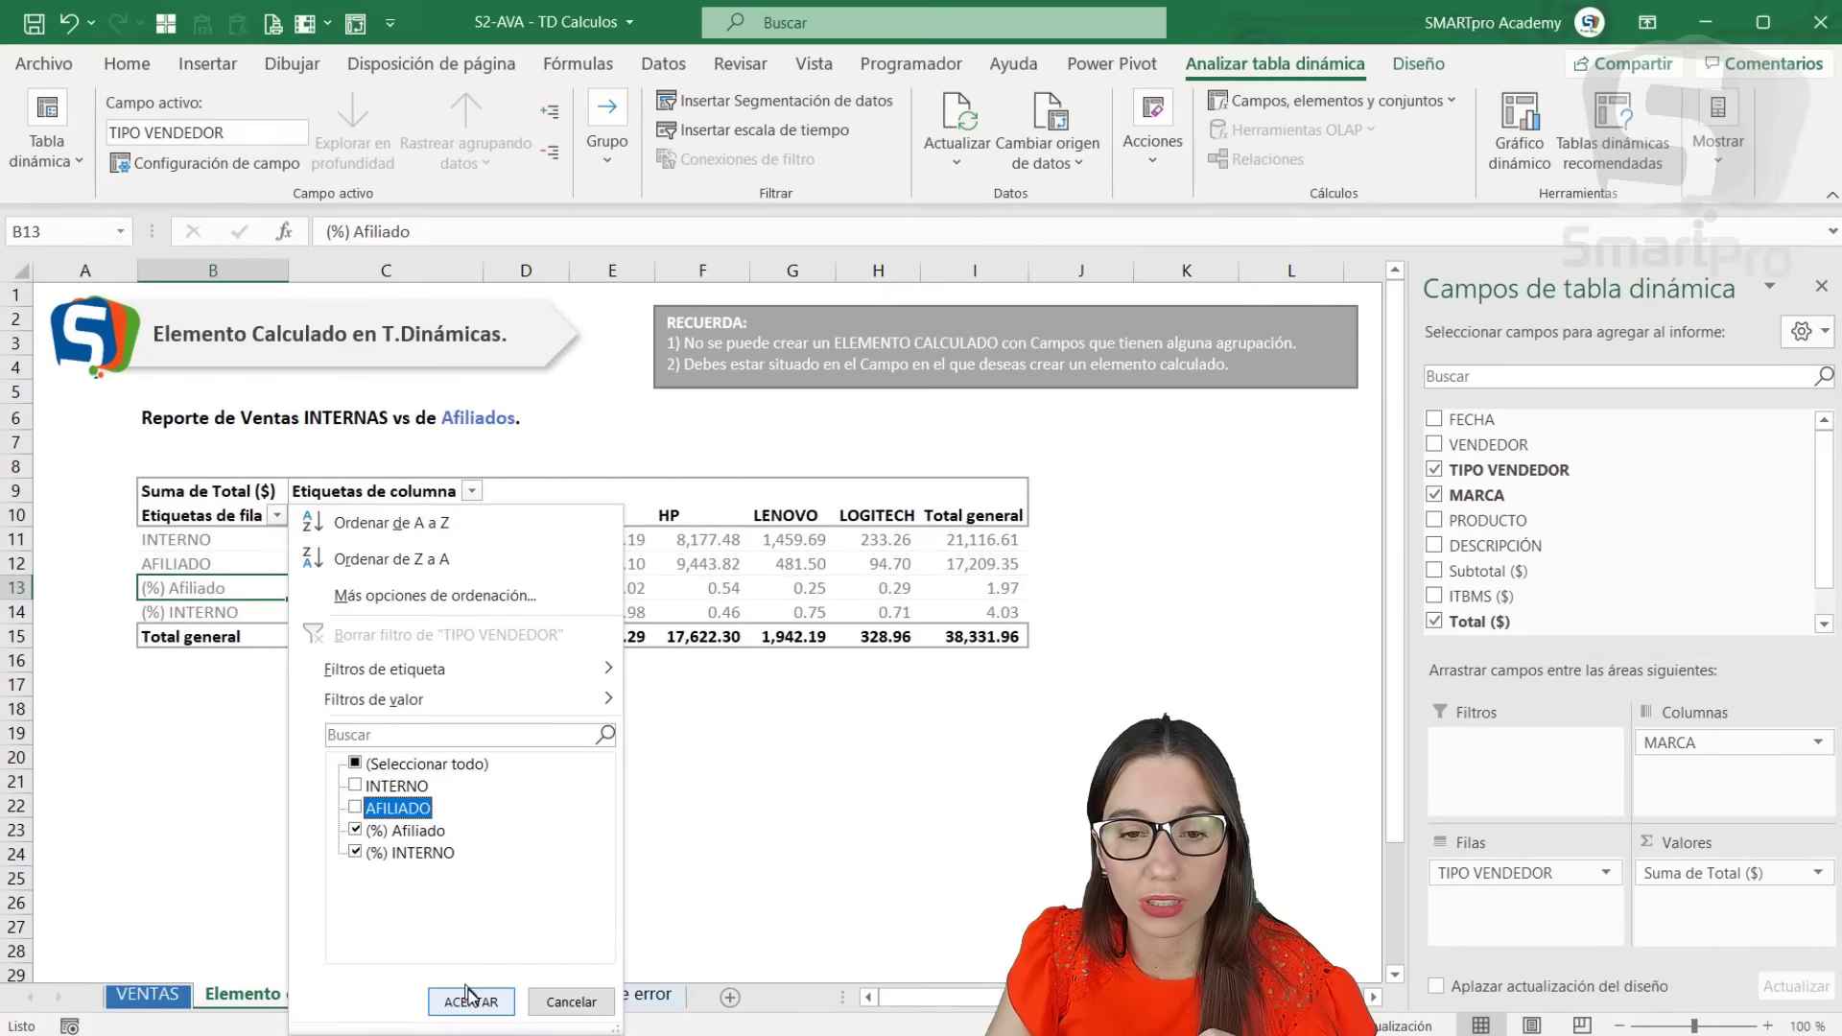
{"action": "left_click", "coordinate": [476, 999]}
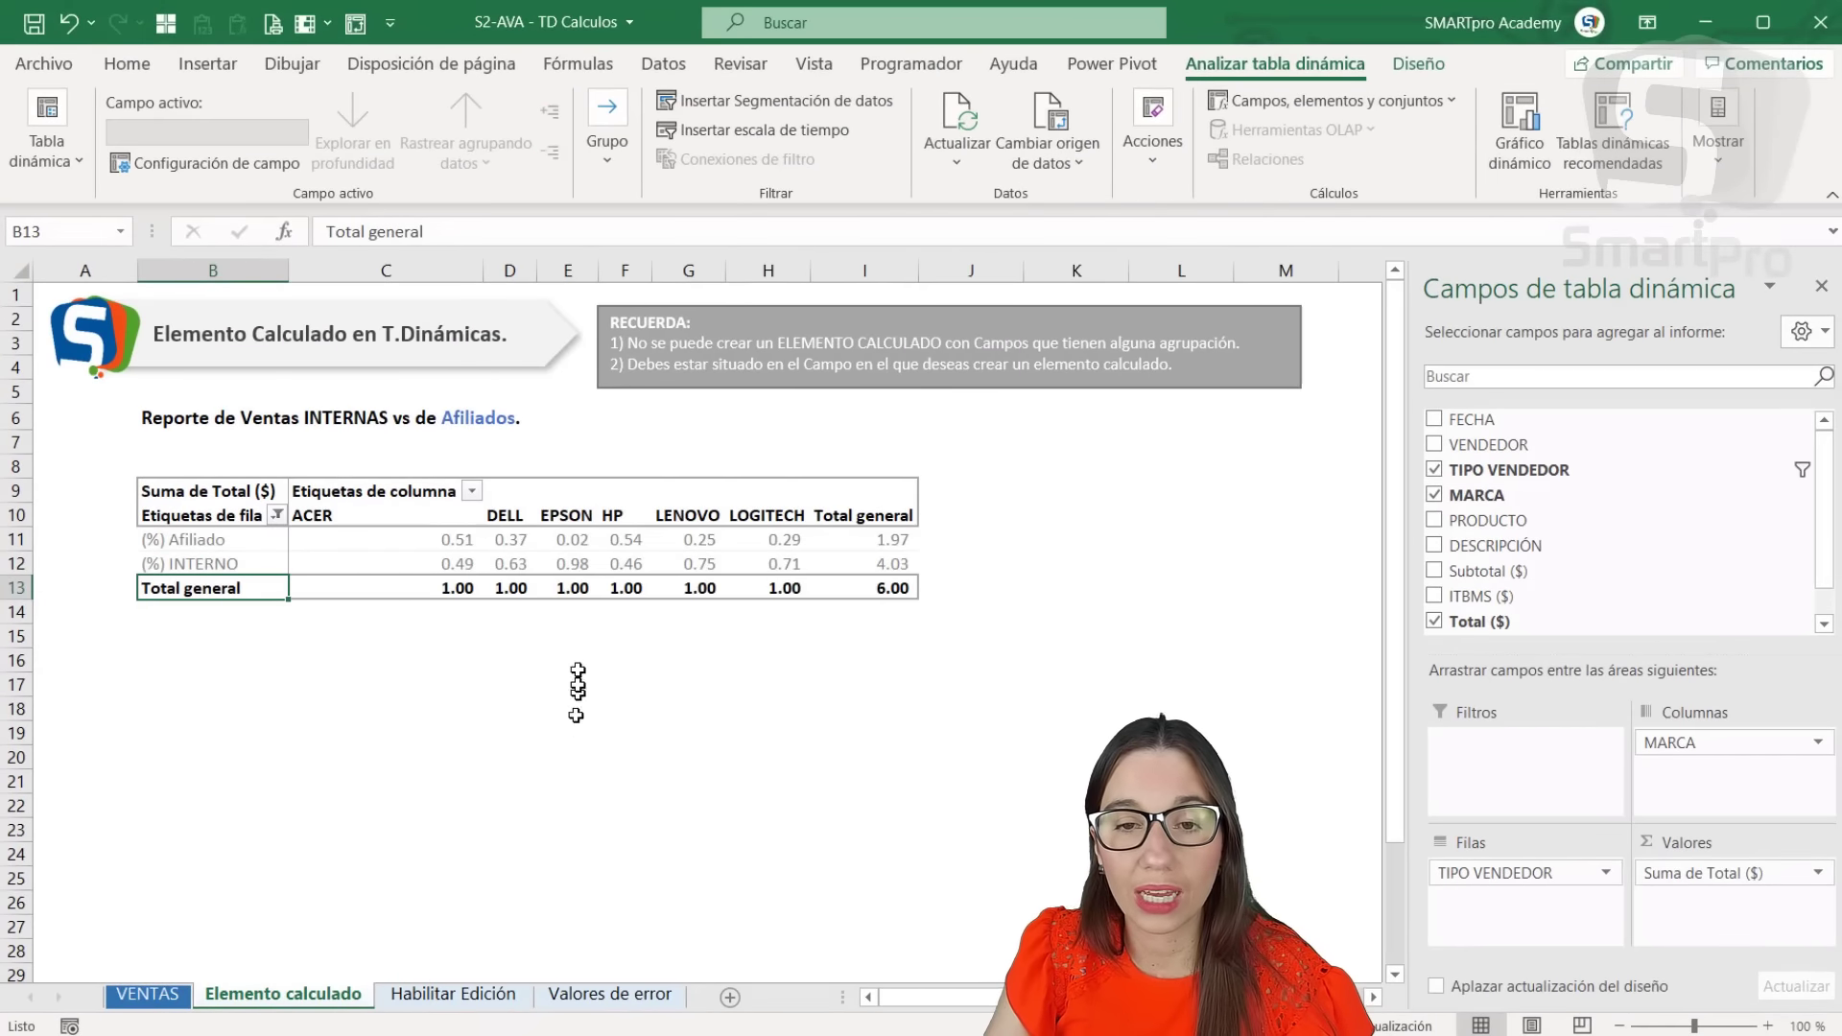
Format the pivot values in C11:I13 as Porcentaje.
{"action": "left_click_drag", "start_coordinate": [442, 541], "coordinate": [897, 586]}
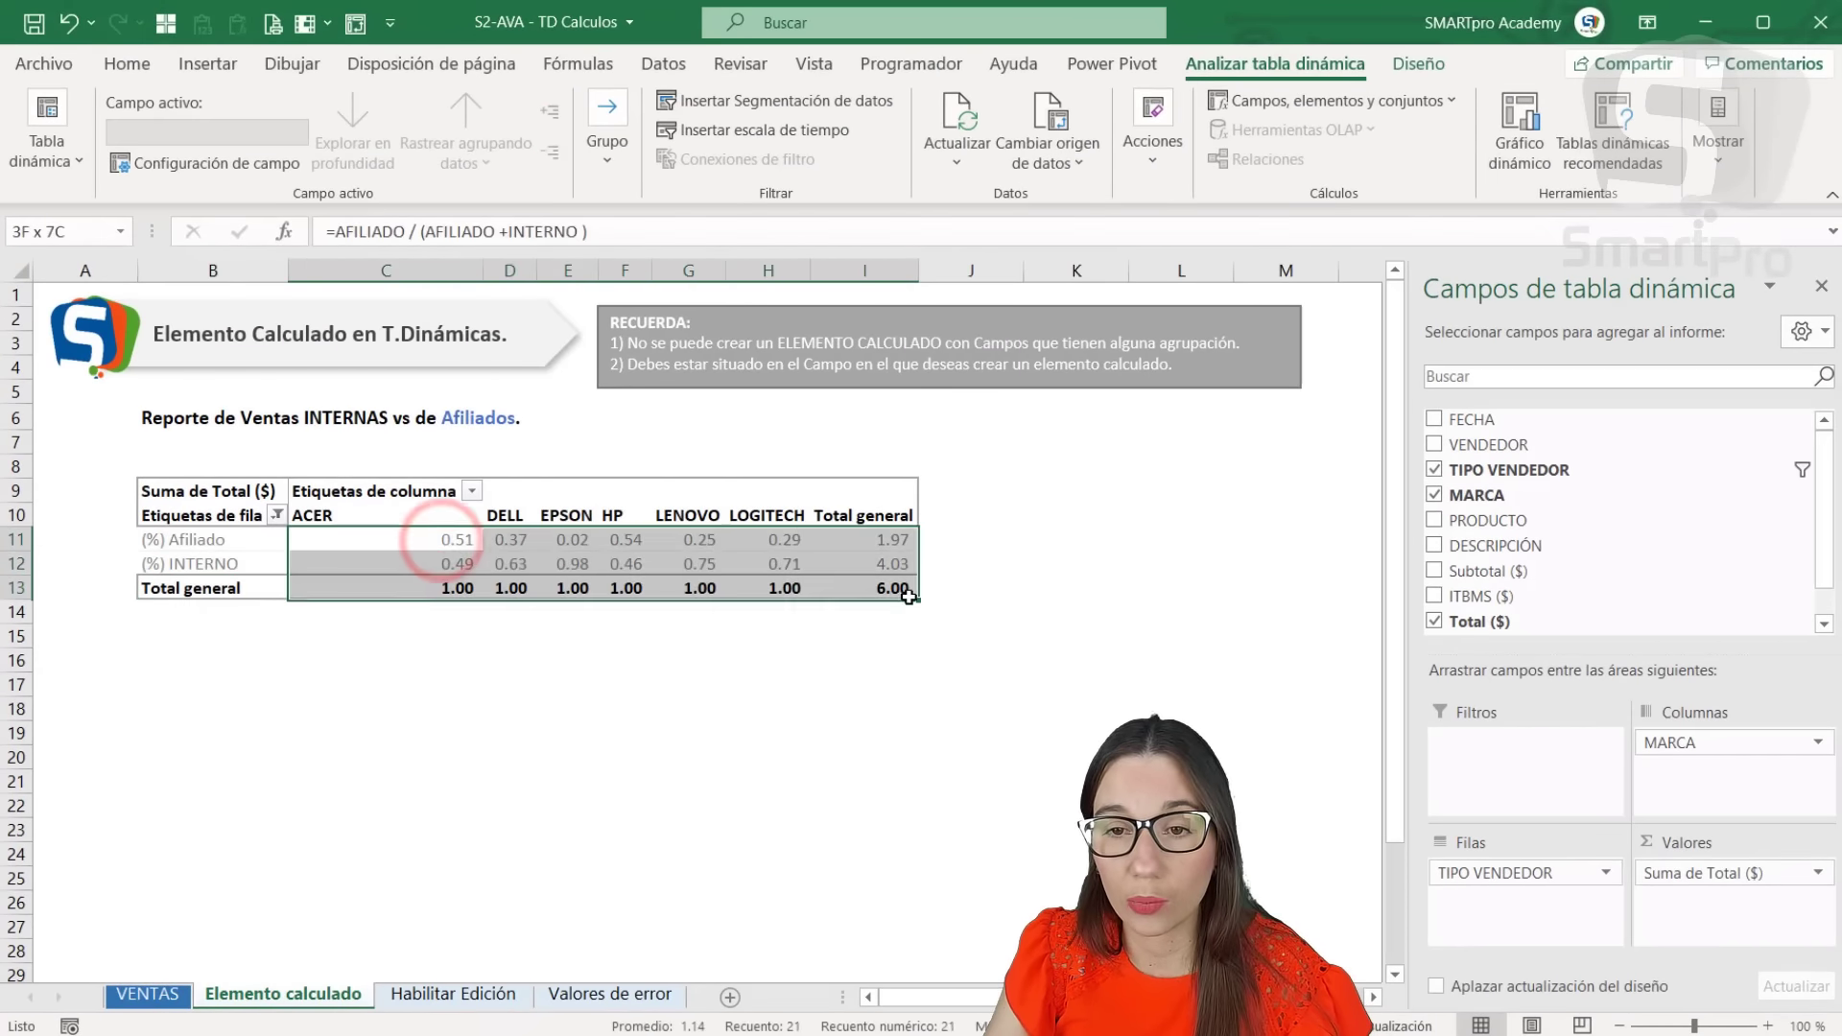
{"action": "left_click", "coordinate": [863, 68]}
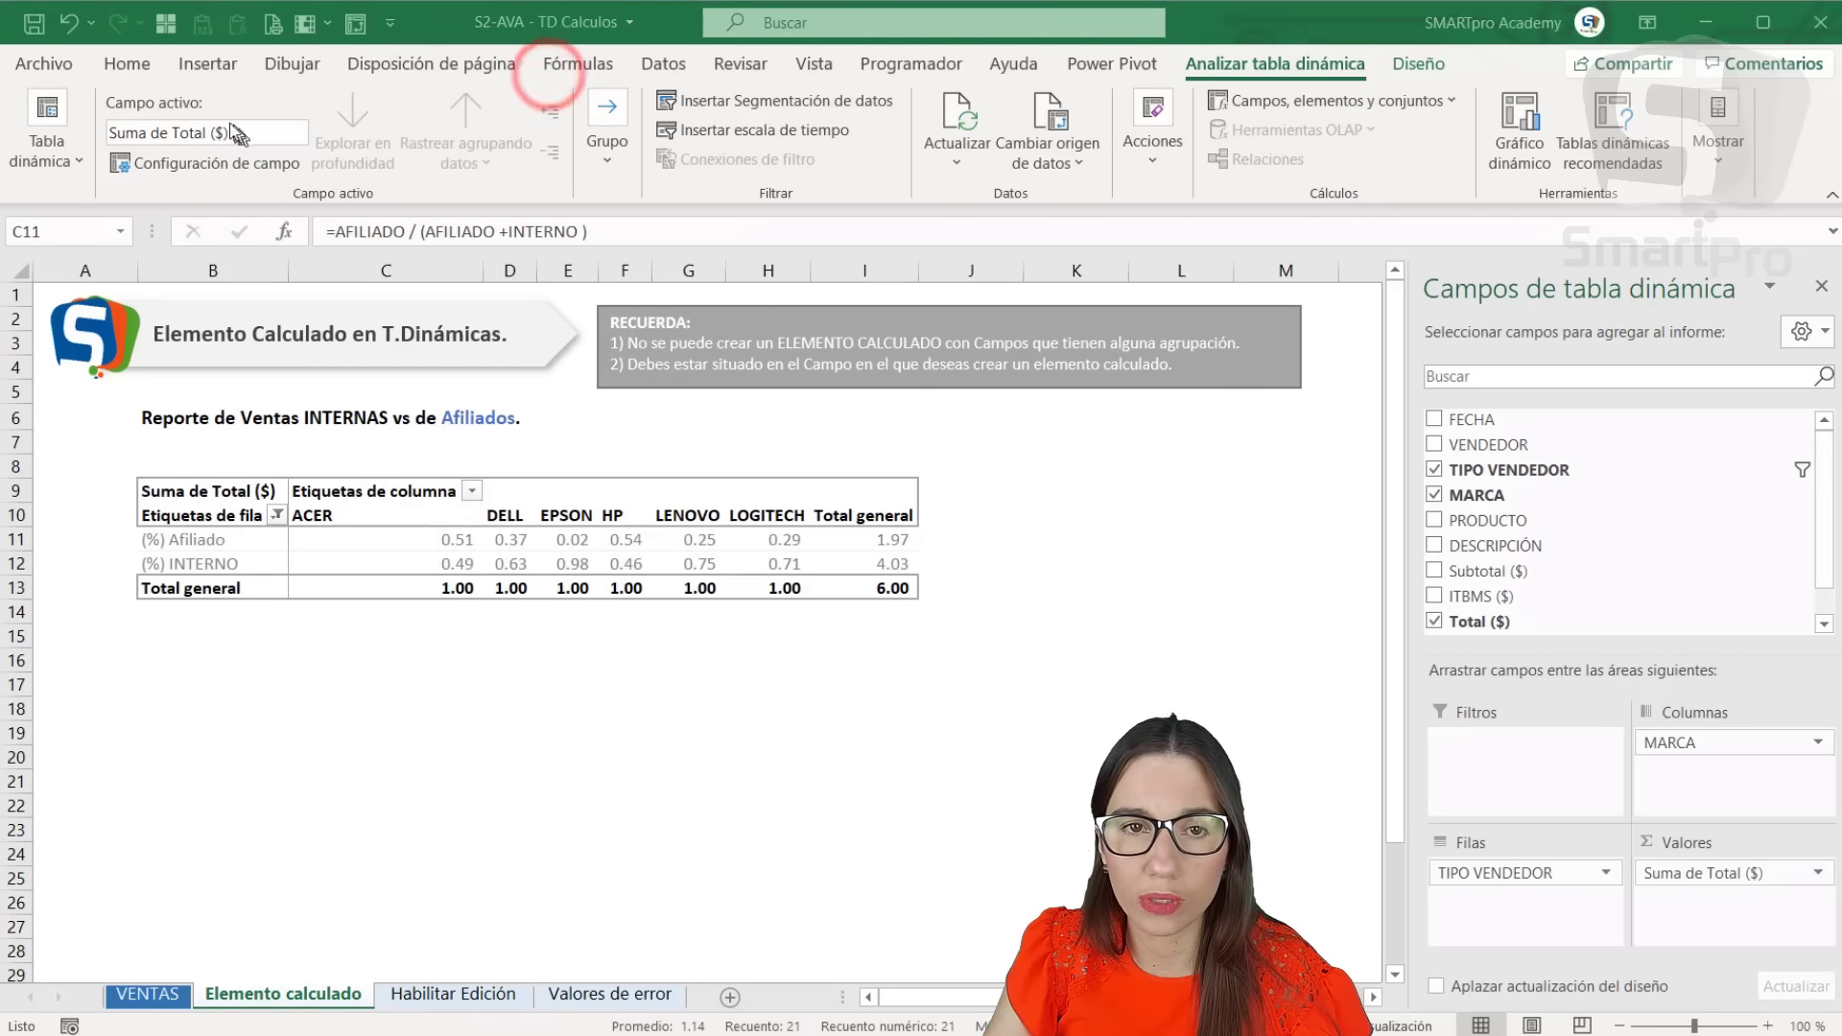
{"action": "left_click", "coordinate": [157, 65]}
{"action": "left_click", "coordinate": [824, 161]}
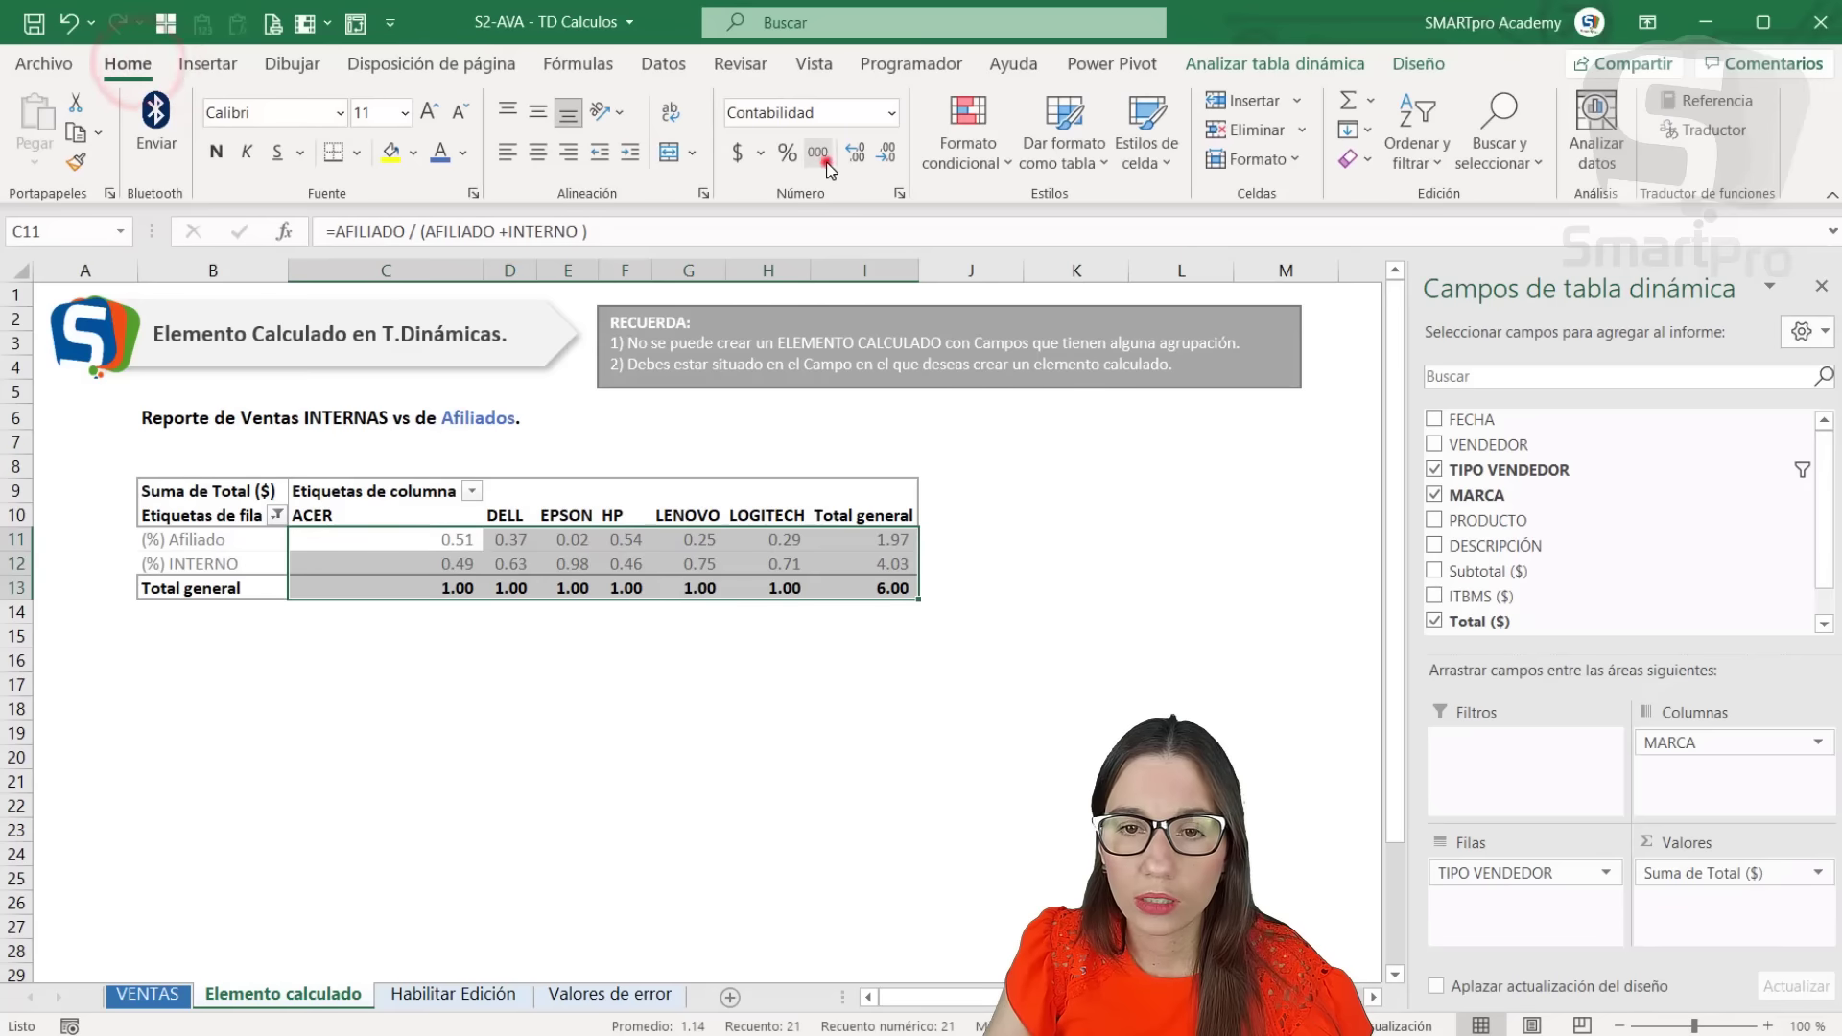
{"action": "left_click", "coordinate": [788, 156]}
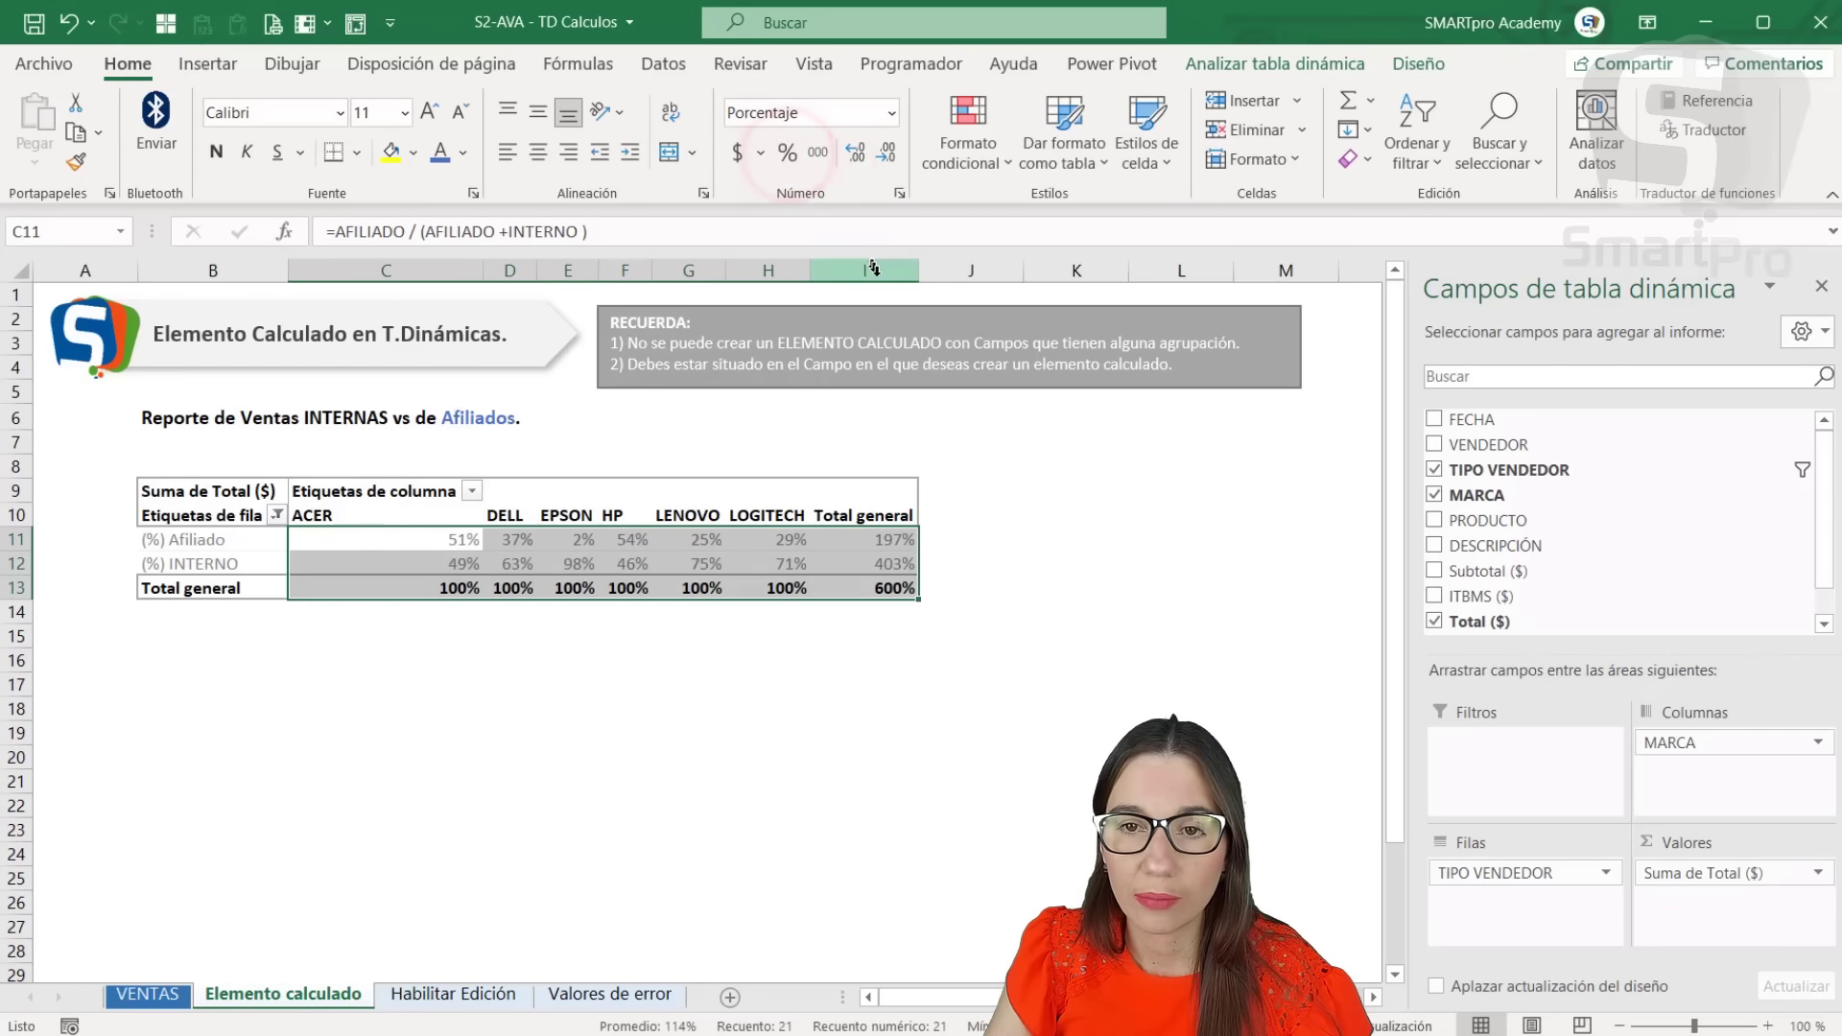
Give columns C through I one equal, narrower width.
{"action": "left_click_drag", "start_coordinate": [865, 275], "coordinate": [492, 276]}
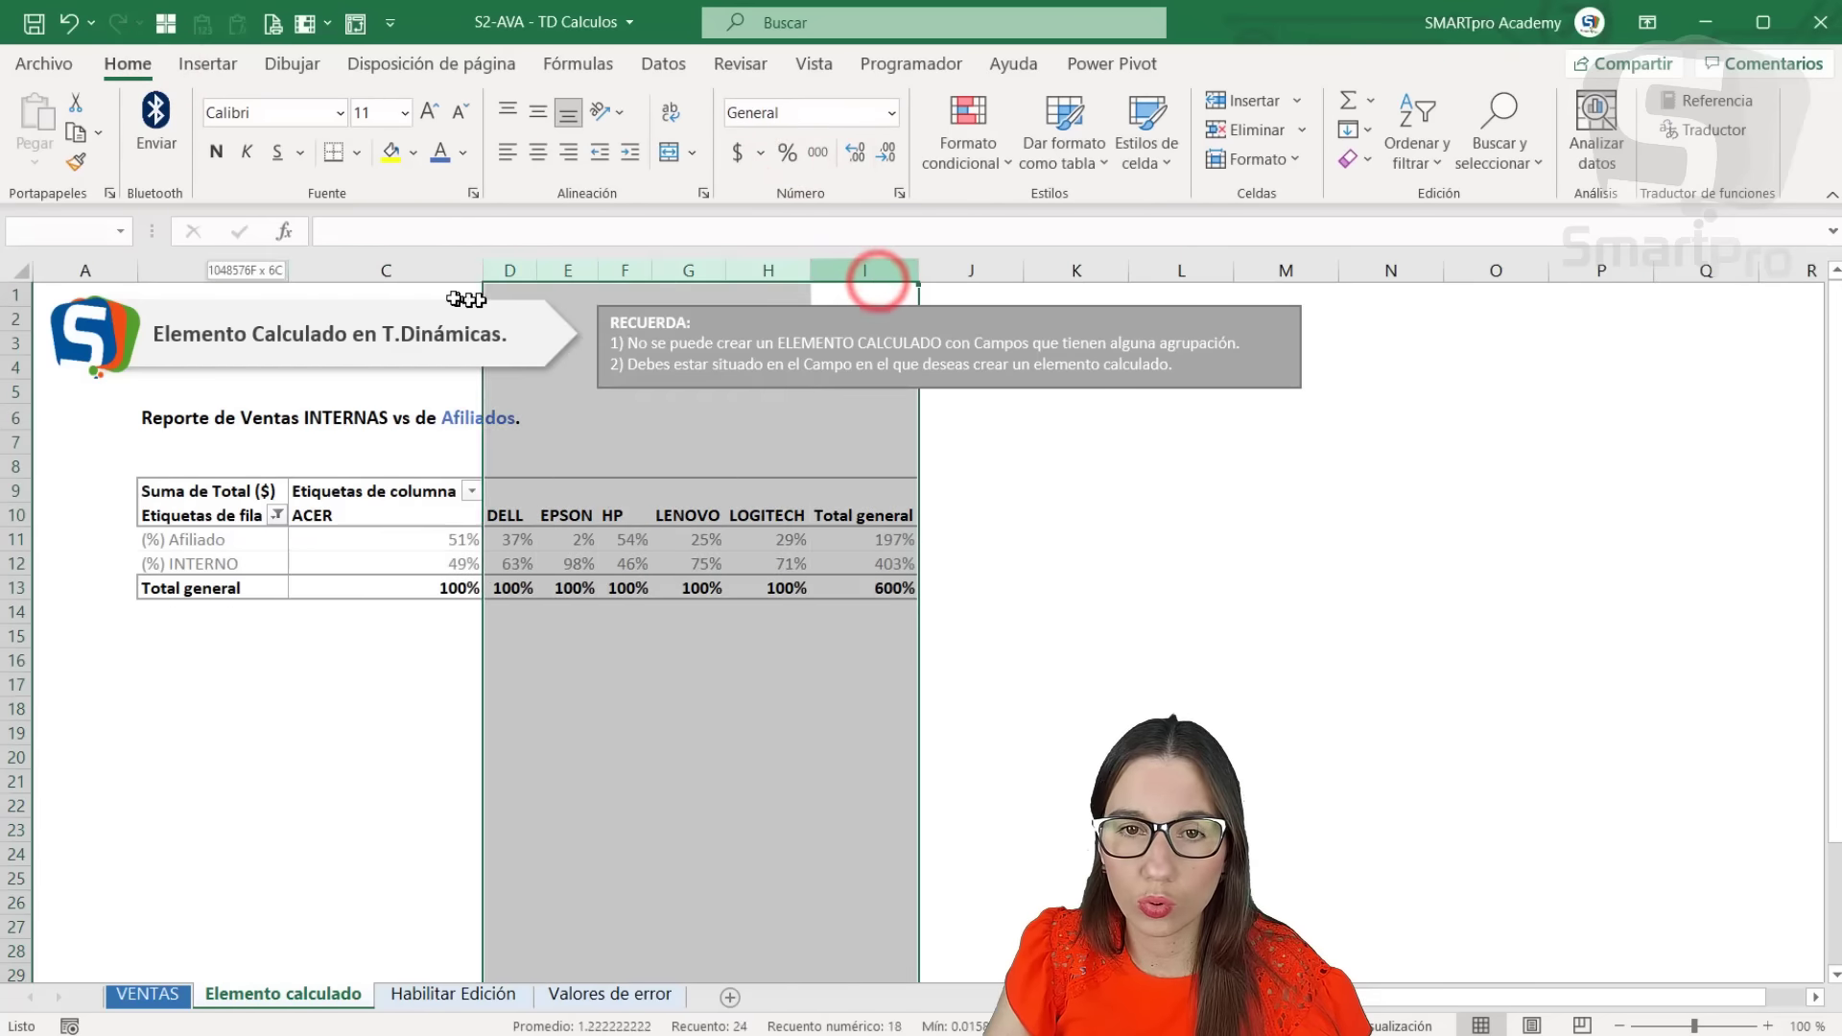
{"action": "left_click", "coordinate": [492, 275]}
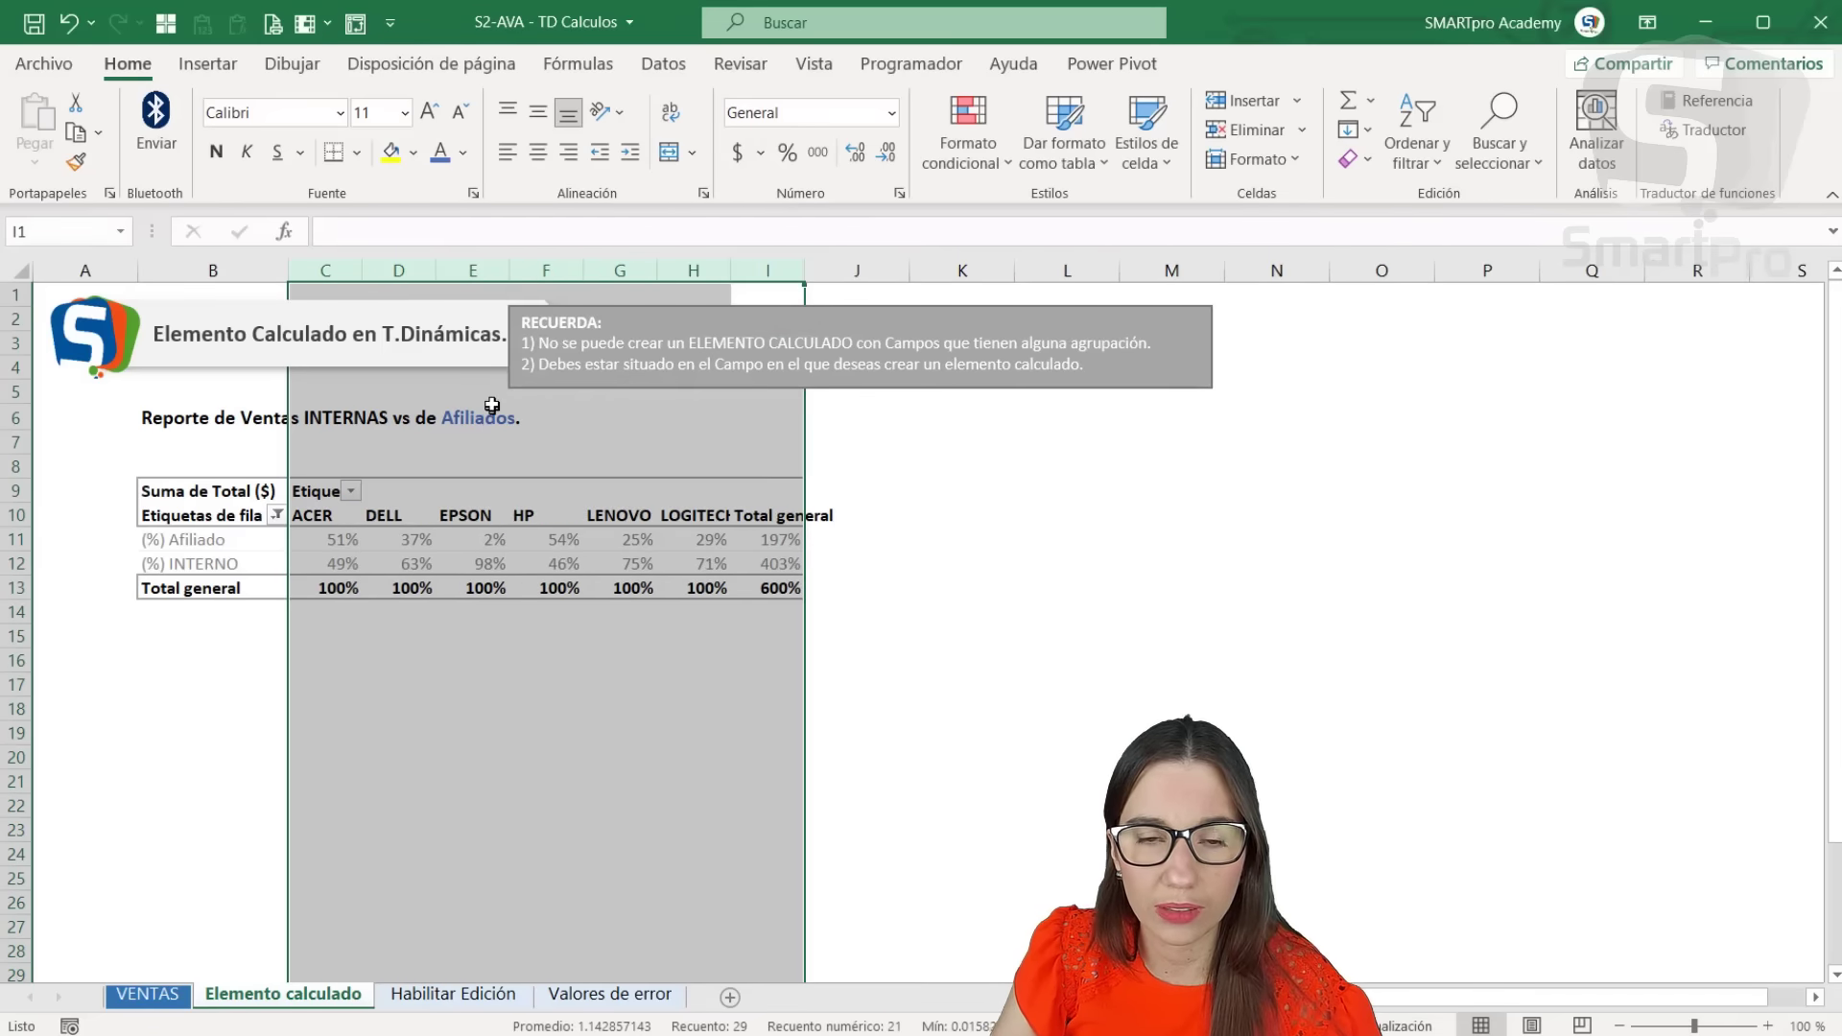
{"action": "left_click_drag", "start_coordinate": [498, 272], "coordinate": [362, 273]}
{"action": "left_click", "coordinate": [485, 543]}
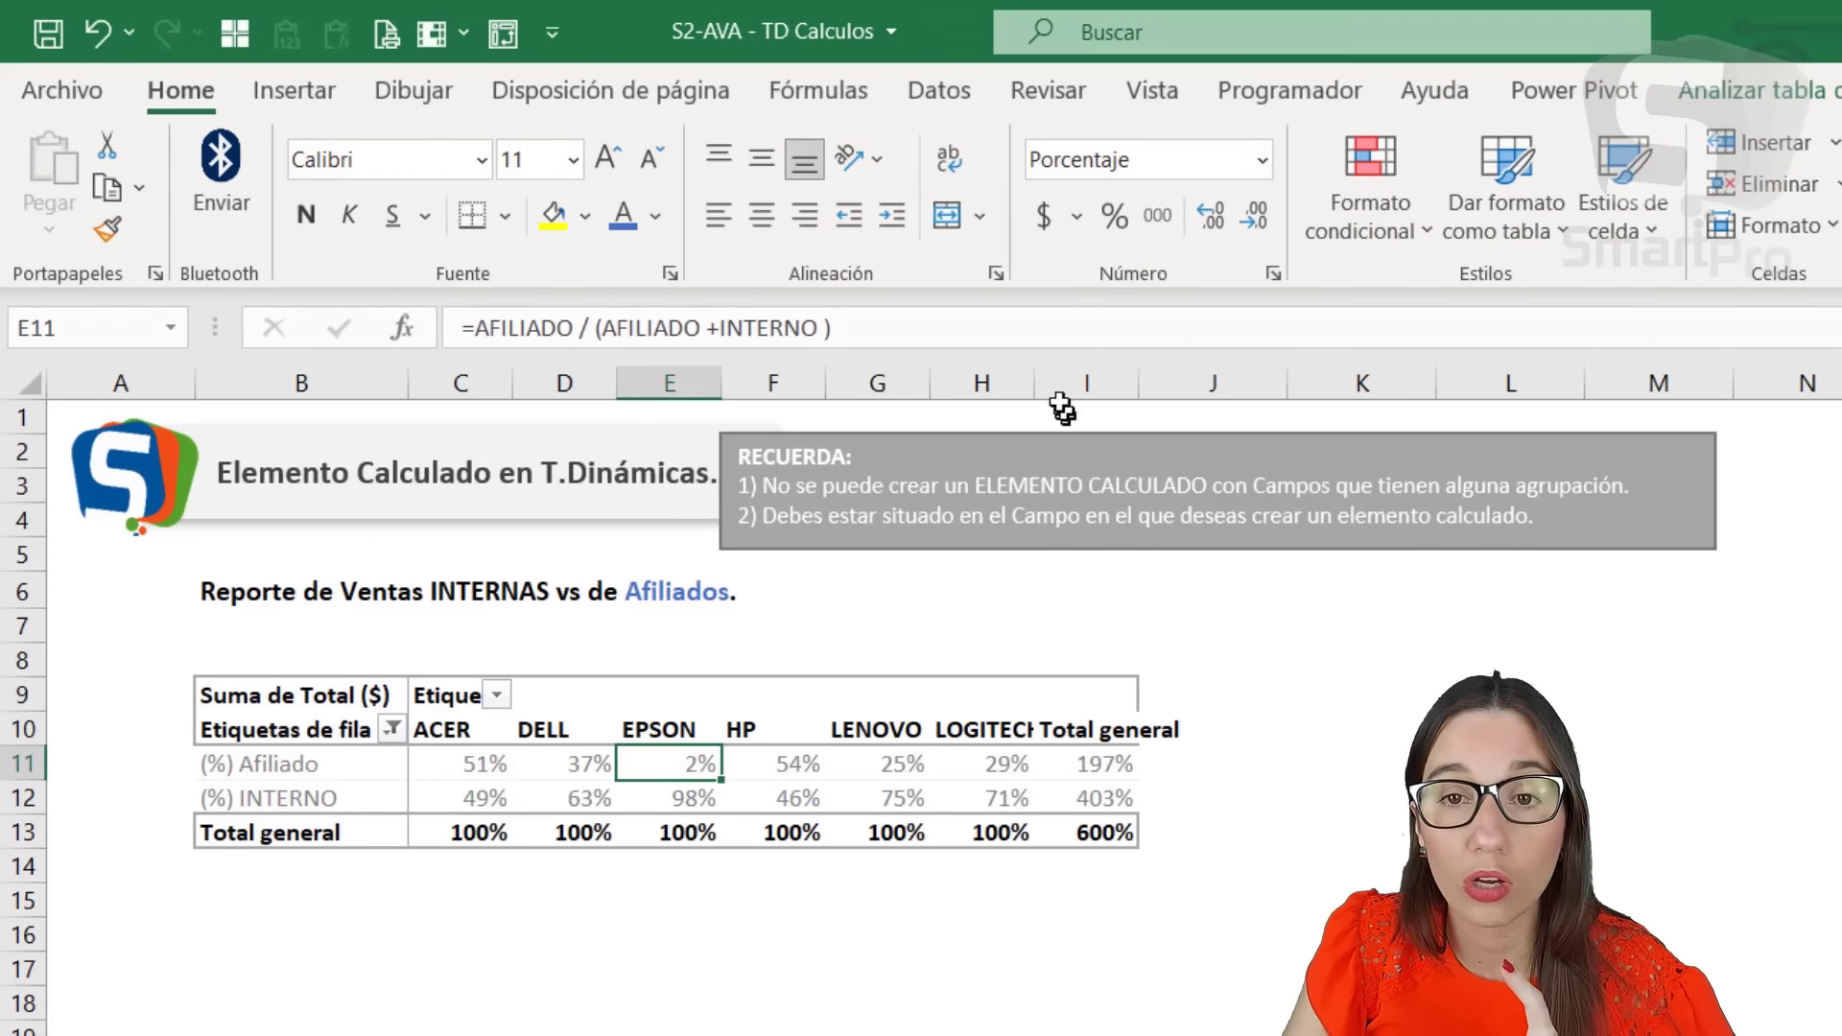
Widen column H so LOGITECH fits, then check the (%) Afiliado grand total in I11.
{"action": "left_click_drag", "start_coordinate": [1034, 384], "coordinate": [1061, 383]}
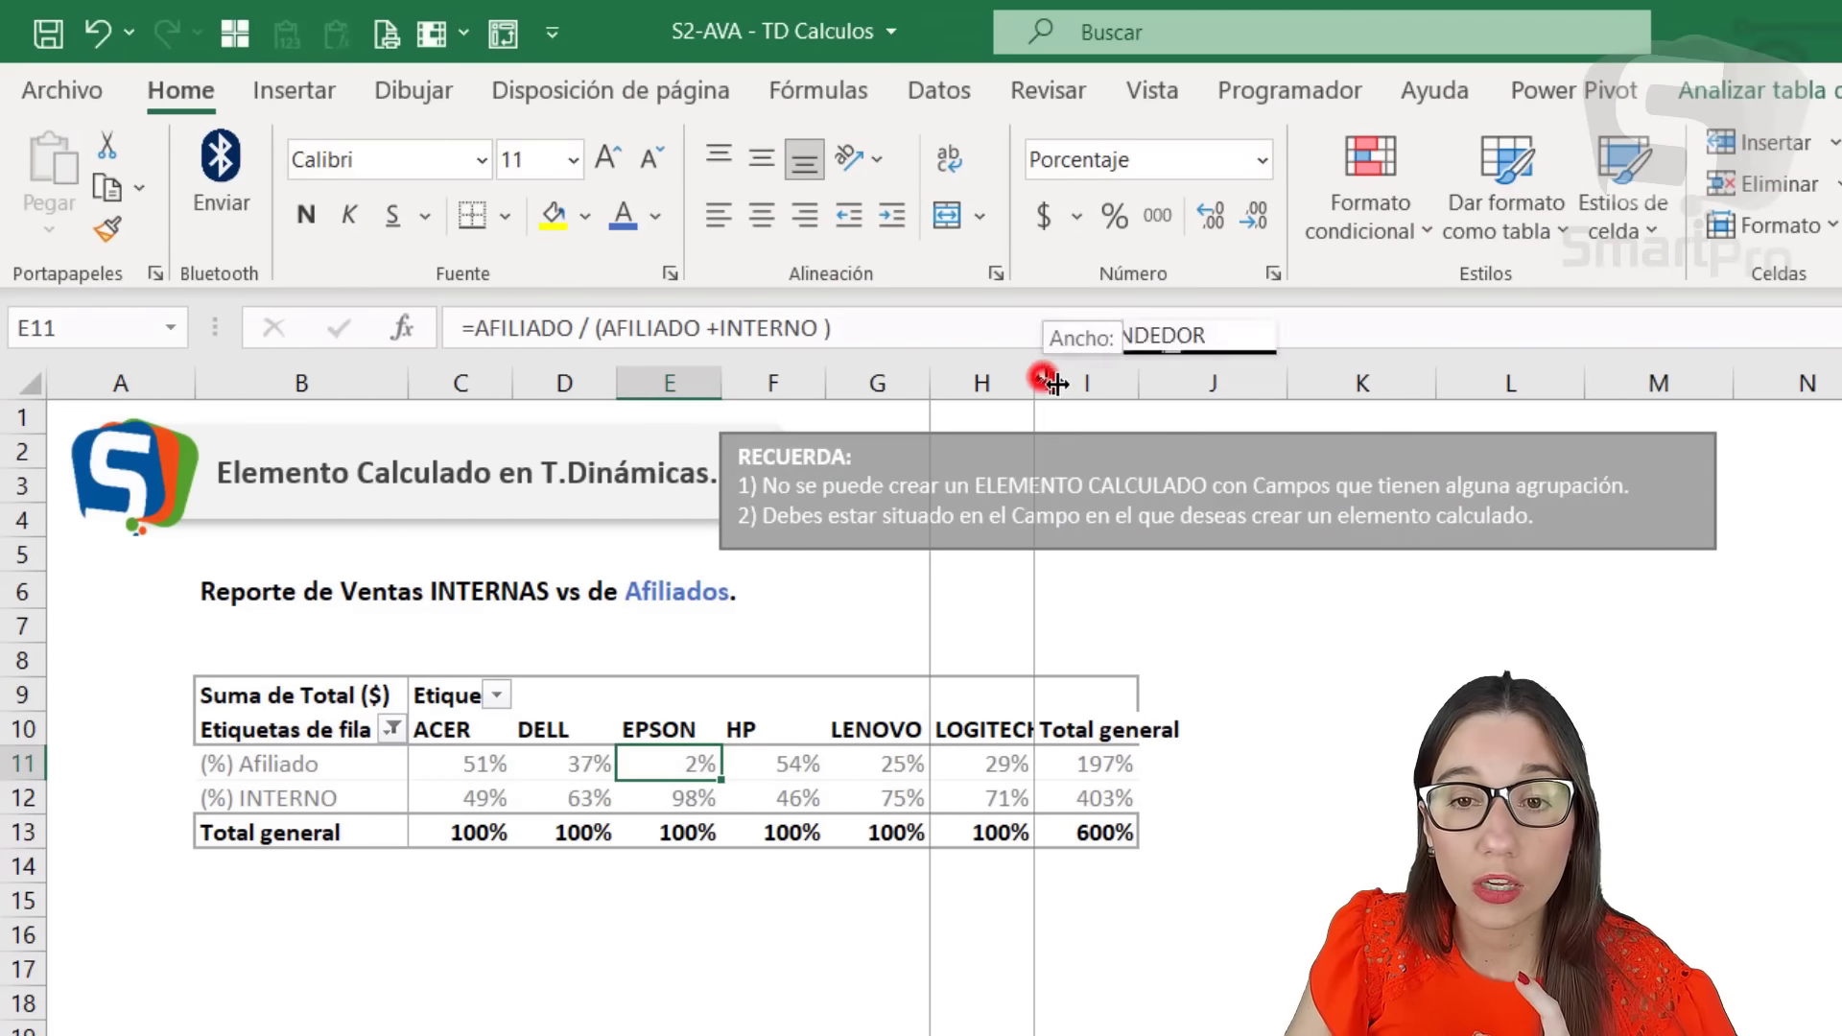
{"action": "left_click", "coordinate": [1137, 768]}
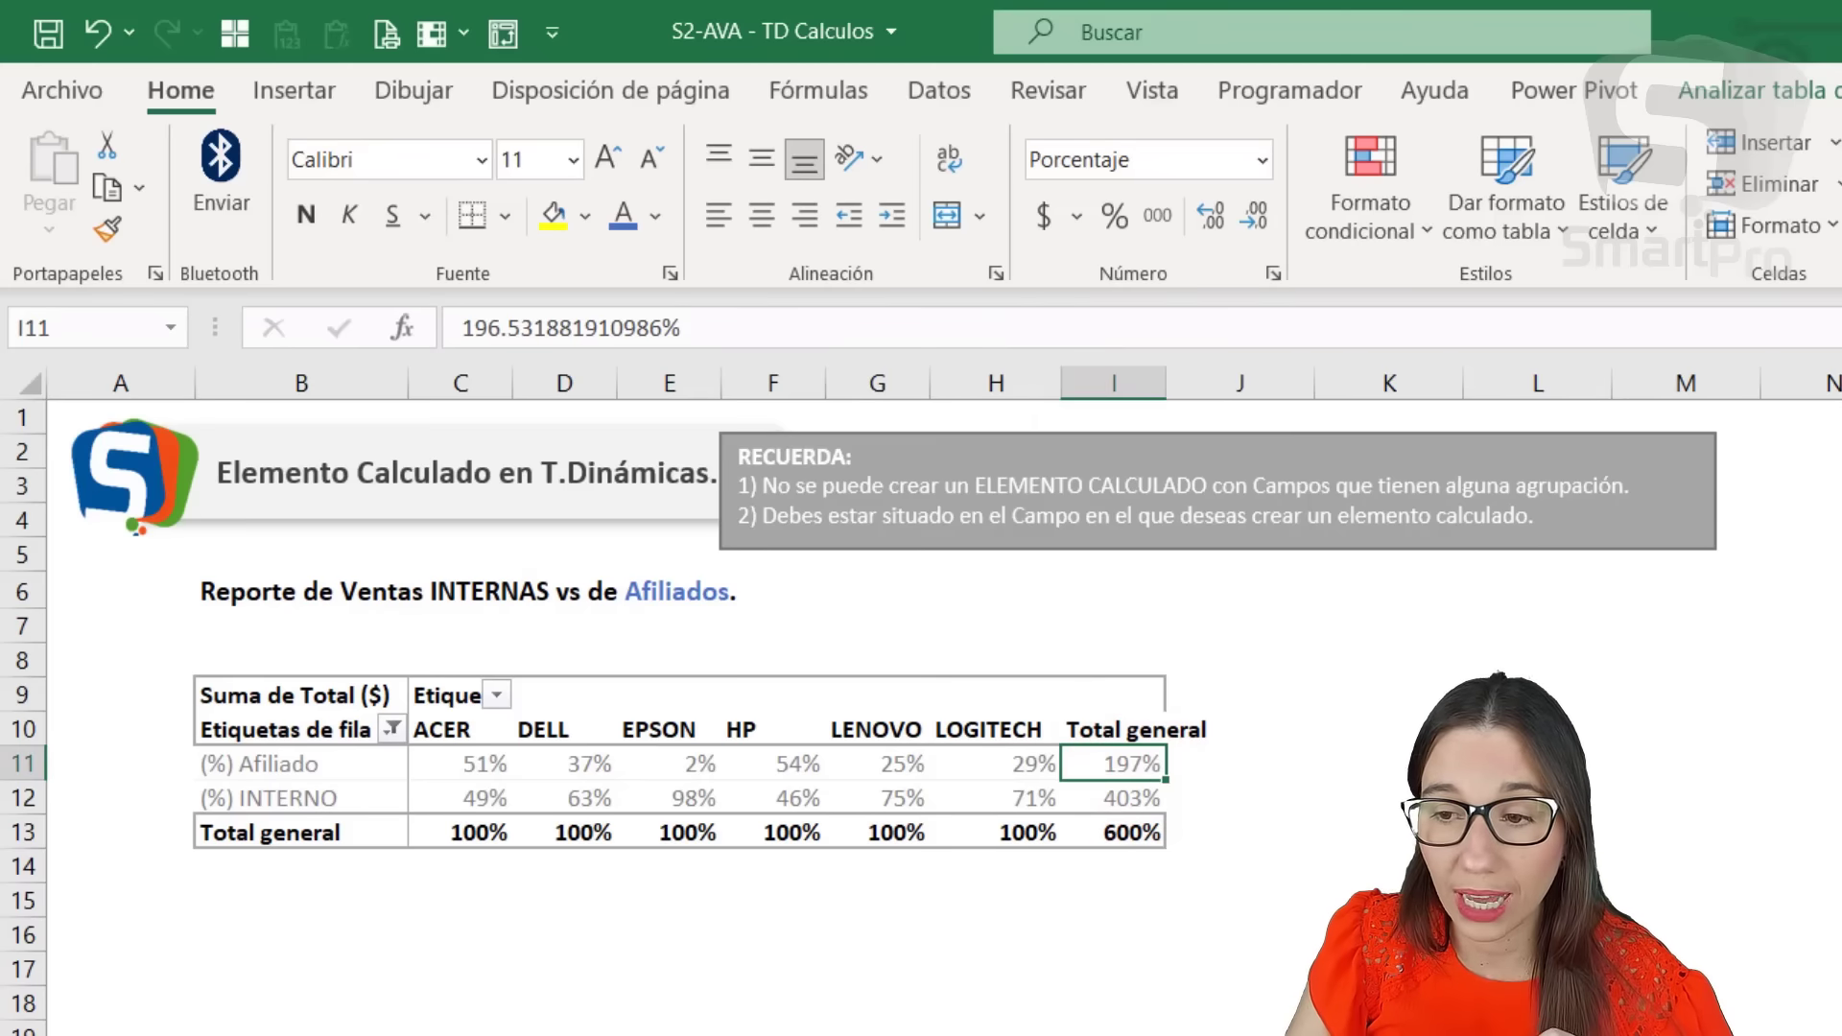
{"action": "left_click", "coordinate": [1094, 764]}
{"action": "mouse_move", "coordinate": [1132, 809]}
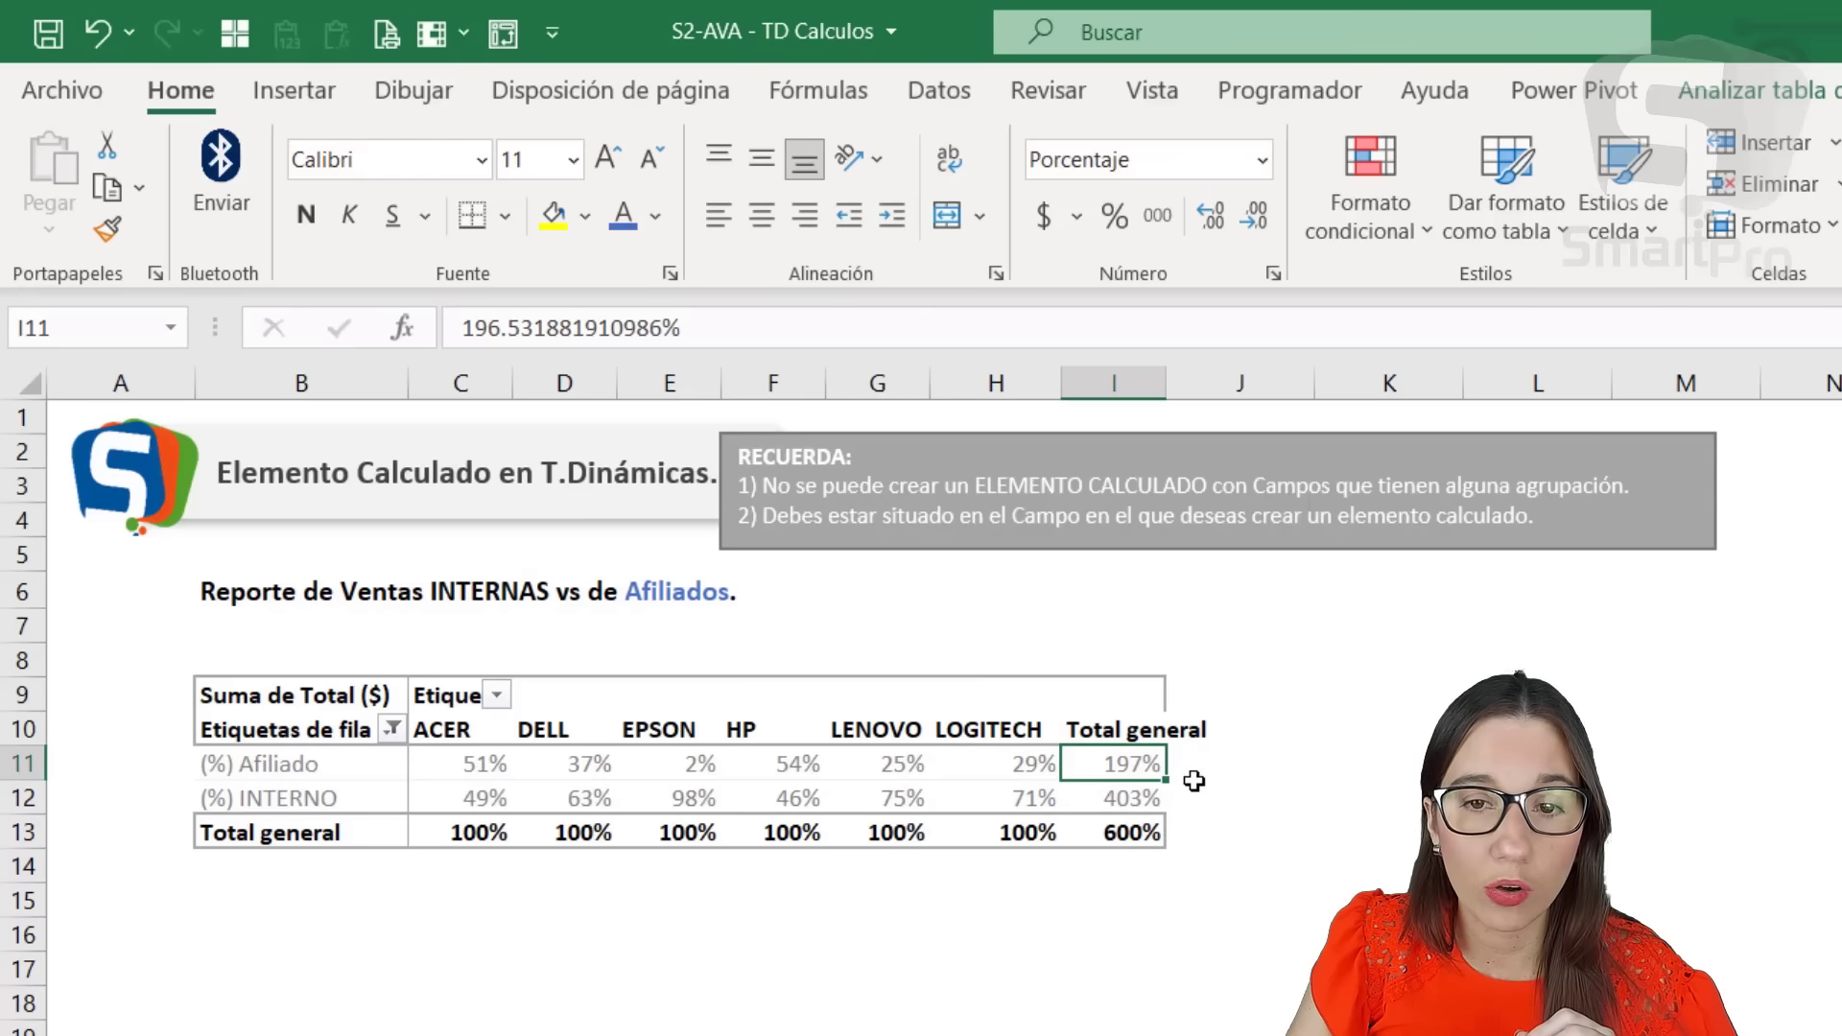
Inspect the (%) INTERNO grand total in I12 and its brand values C12:H12.
{"action": "left_click", "coordinate": [1135, 806]}
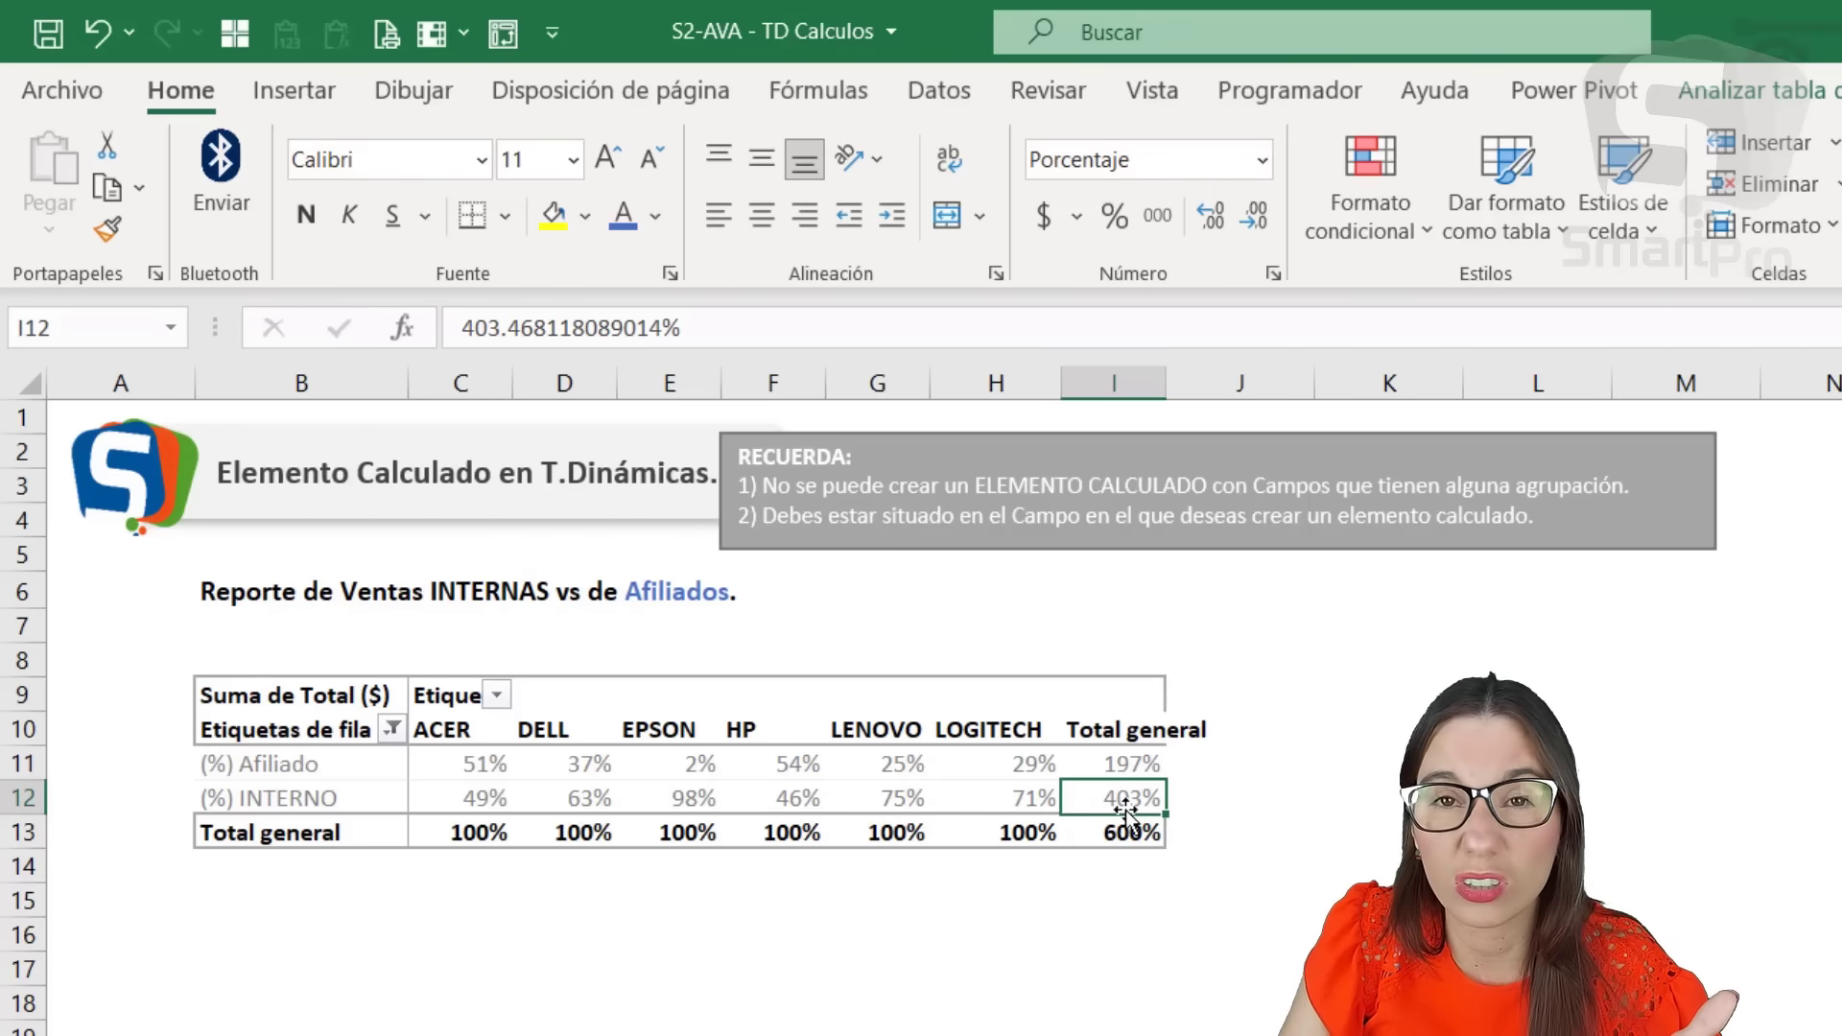
{"action": "left_click_drag", "start_coordinate": [485, 804], "coordinate": [994, 793]}
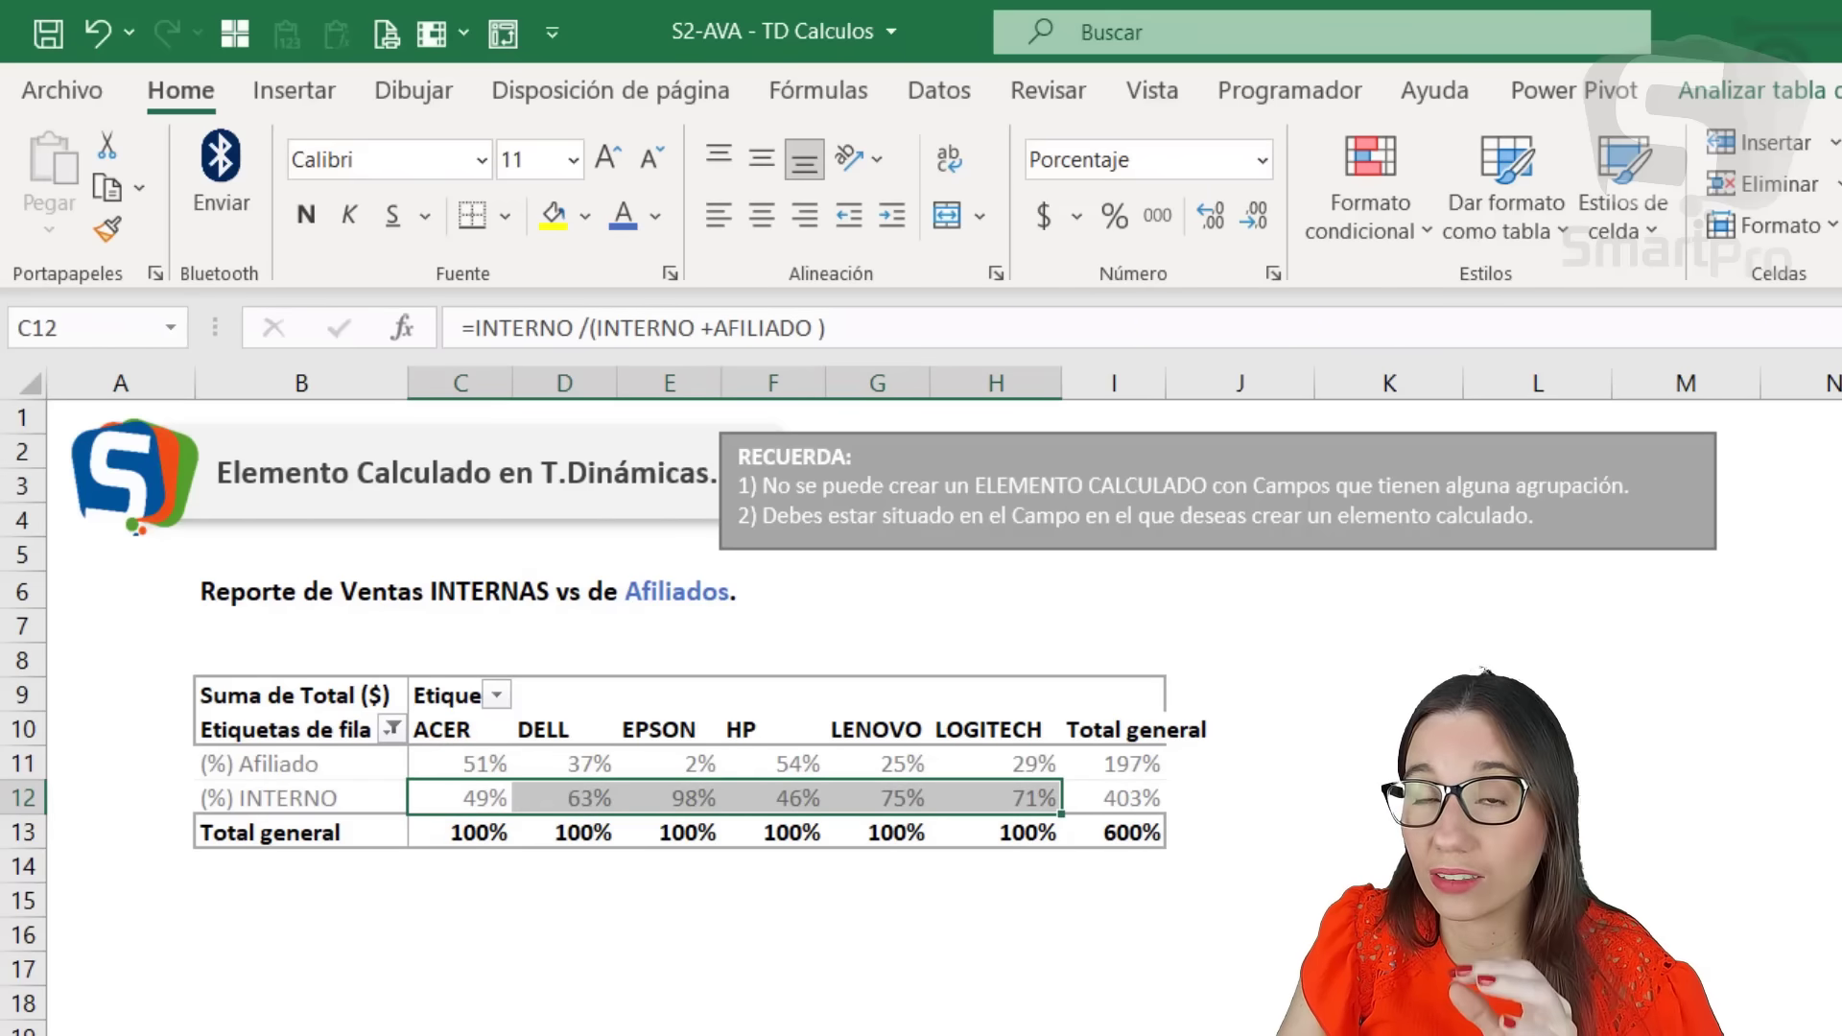
{"action": "left_click", "coordinate": [1113, 798]}
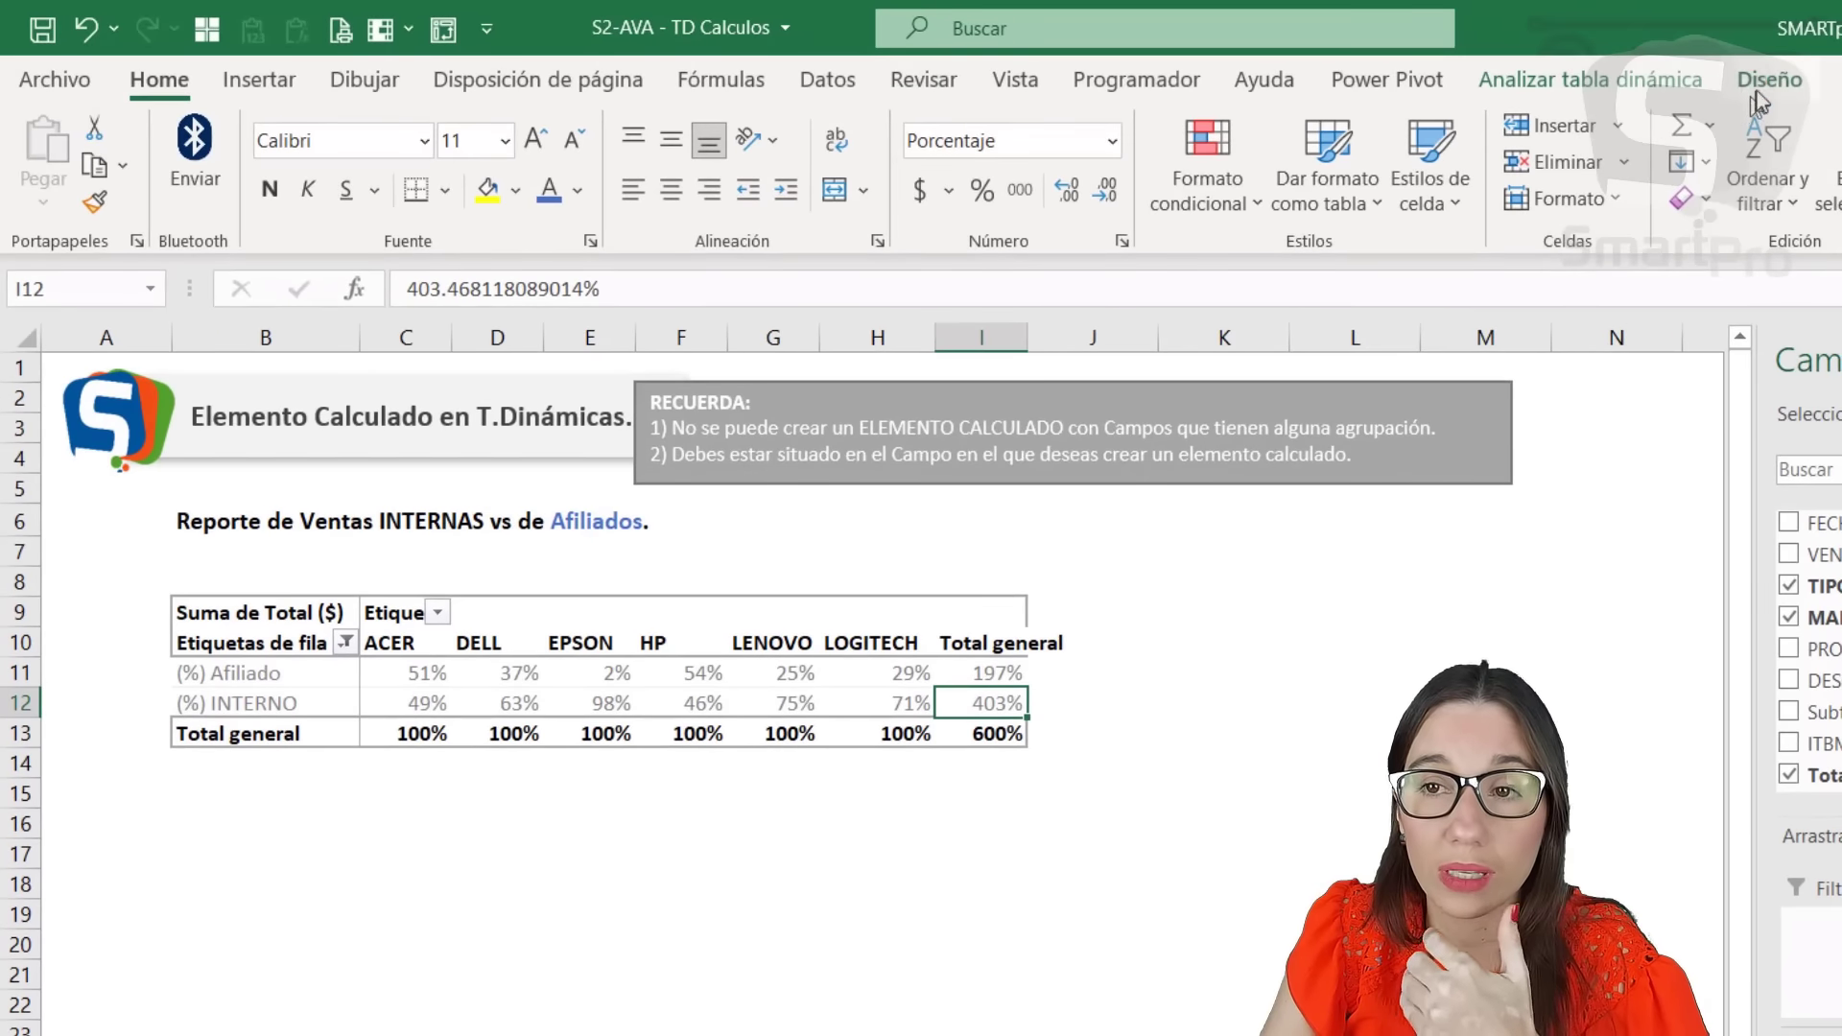
Set the pivot's grand totals to Activado solo para columnas.
{"action": "left_click", "coordinate": [1759, 84]}
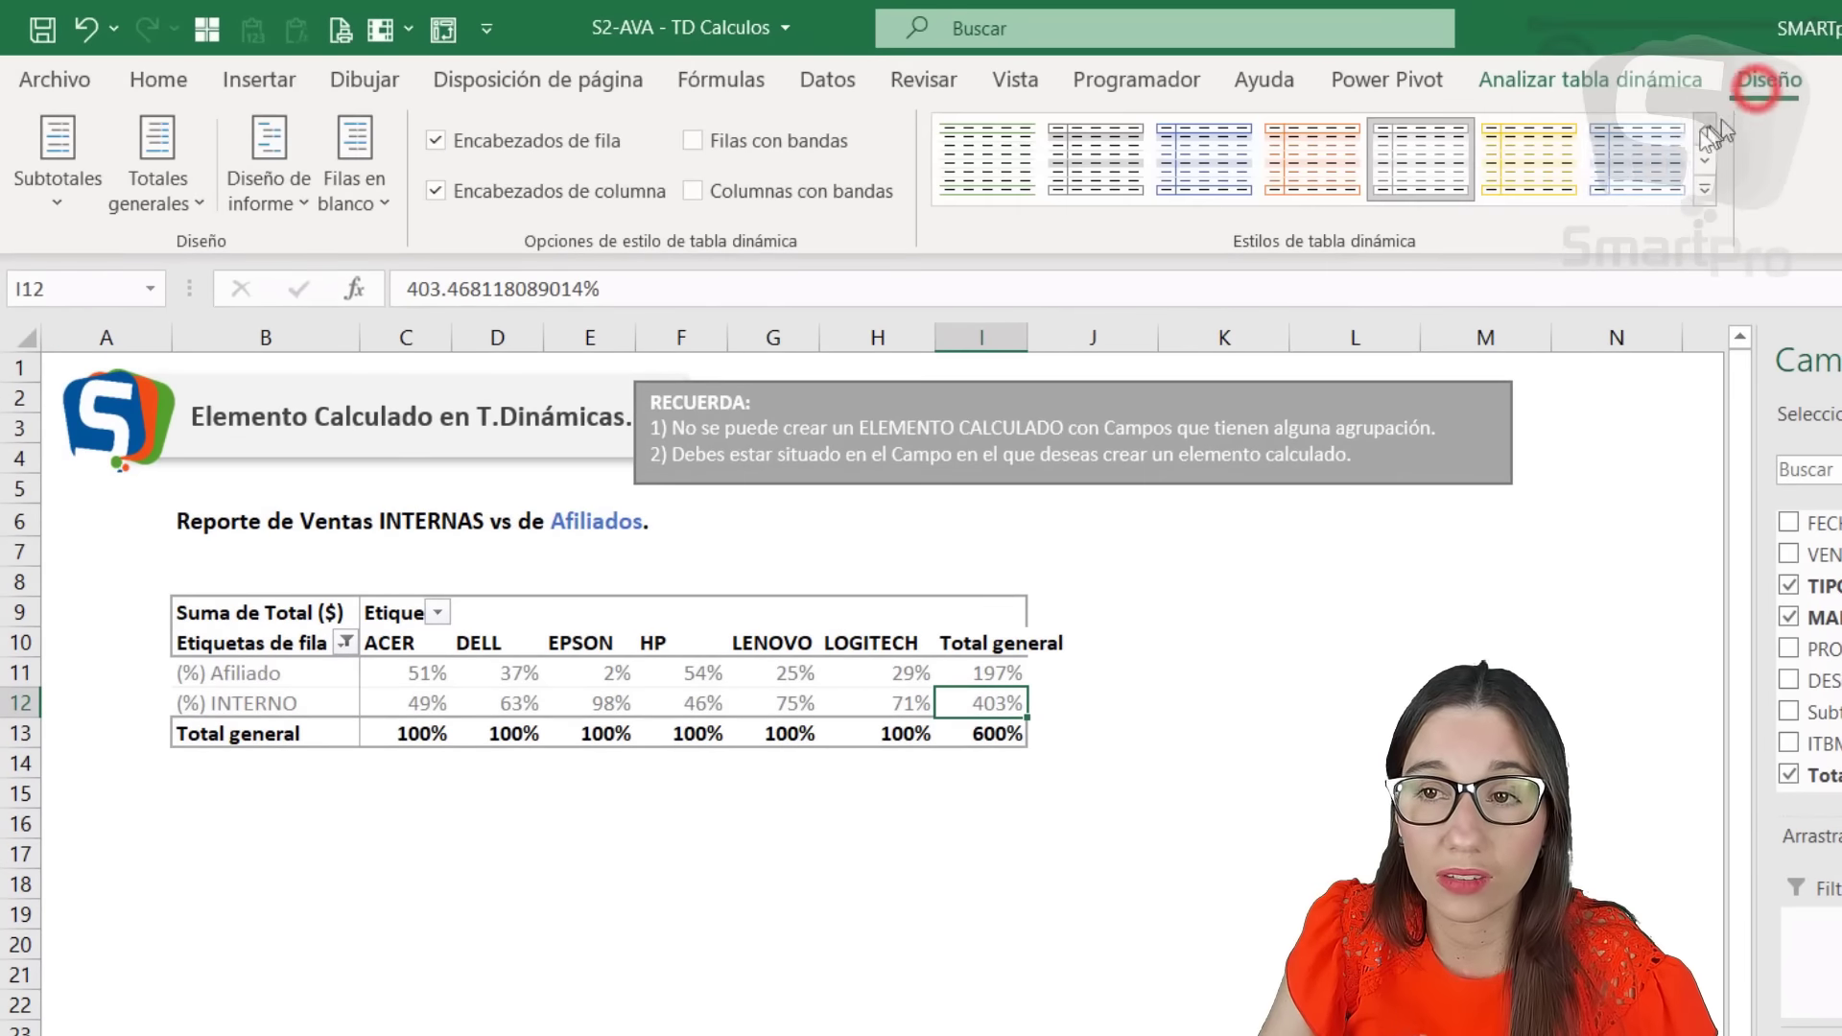
{"action": "left_click", "coordinate": [159, 165]}
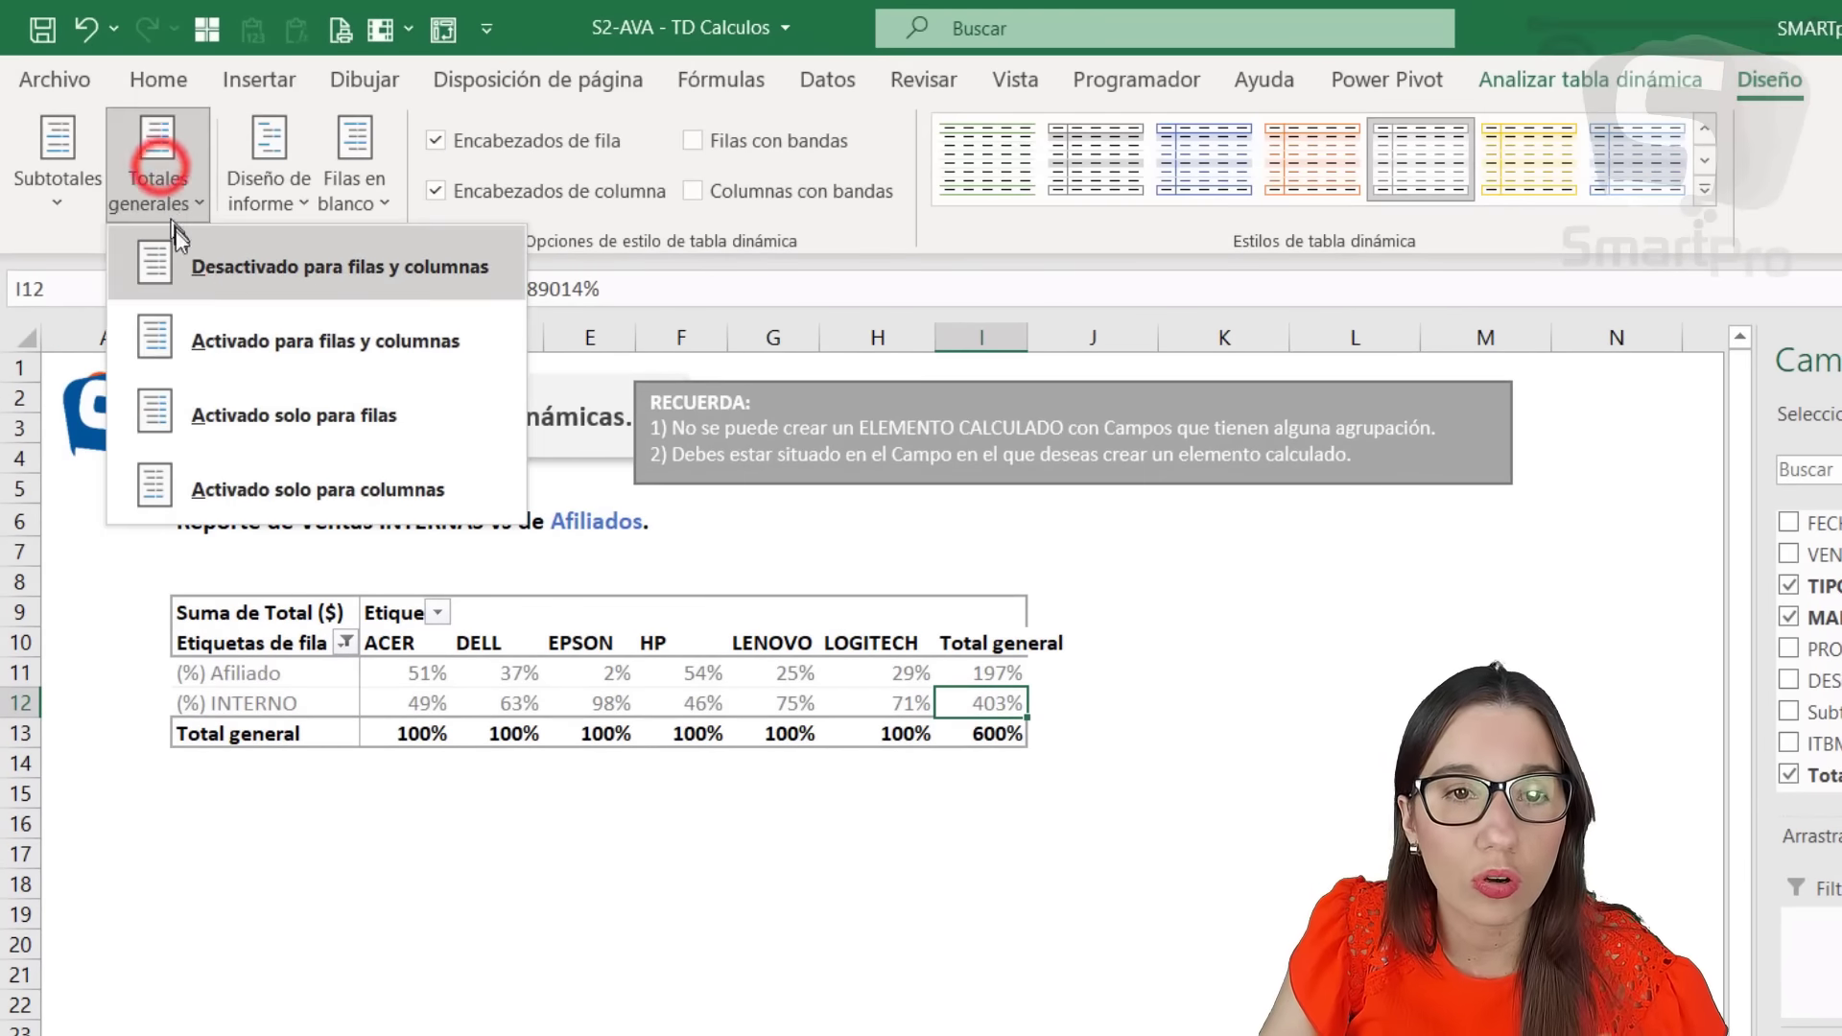
{"action": "left_click", "coordinate": [212, 271]}
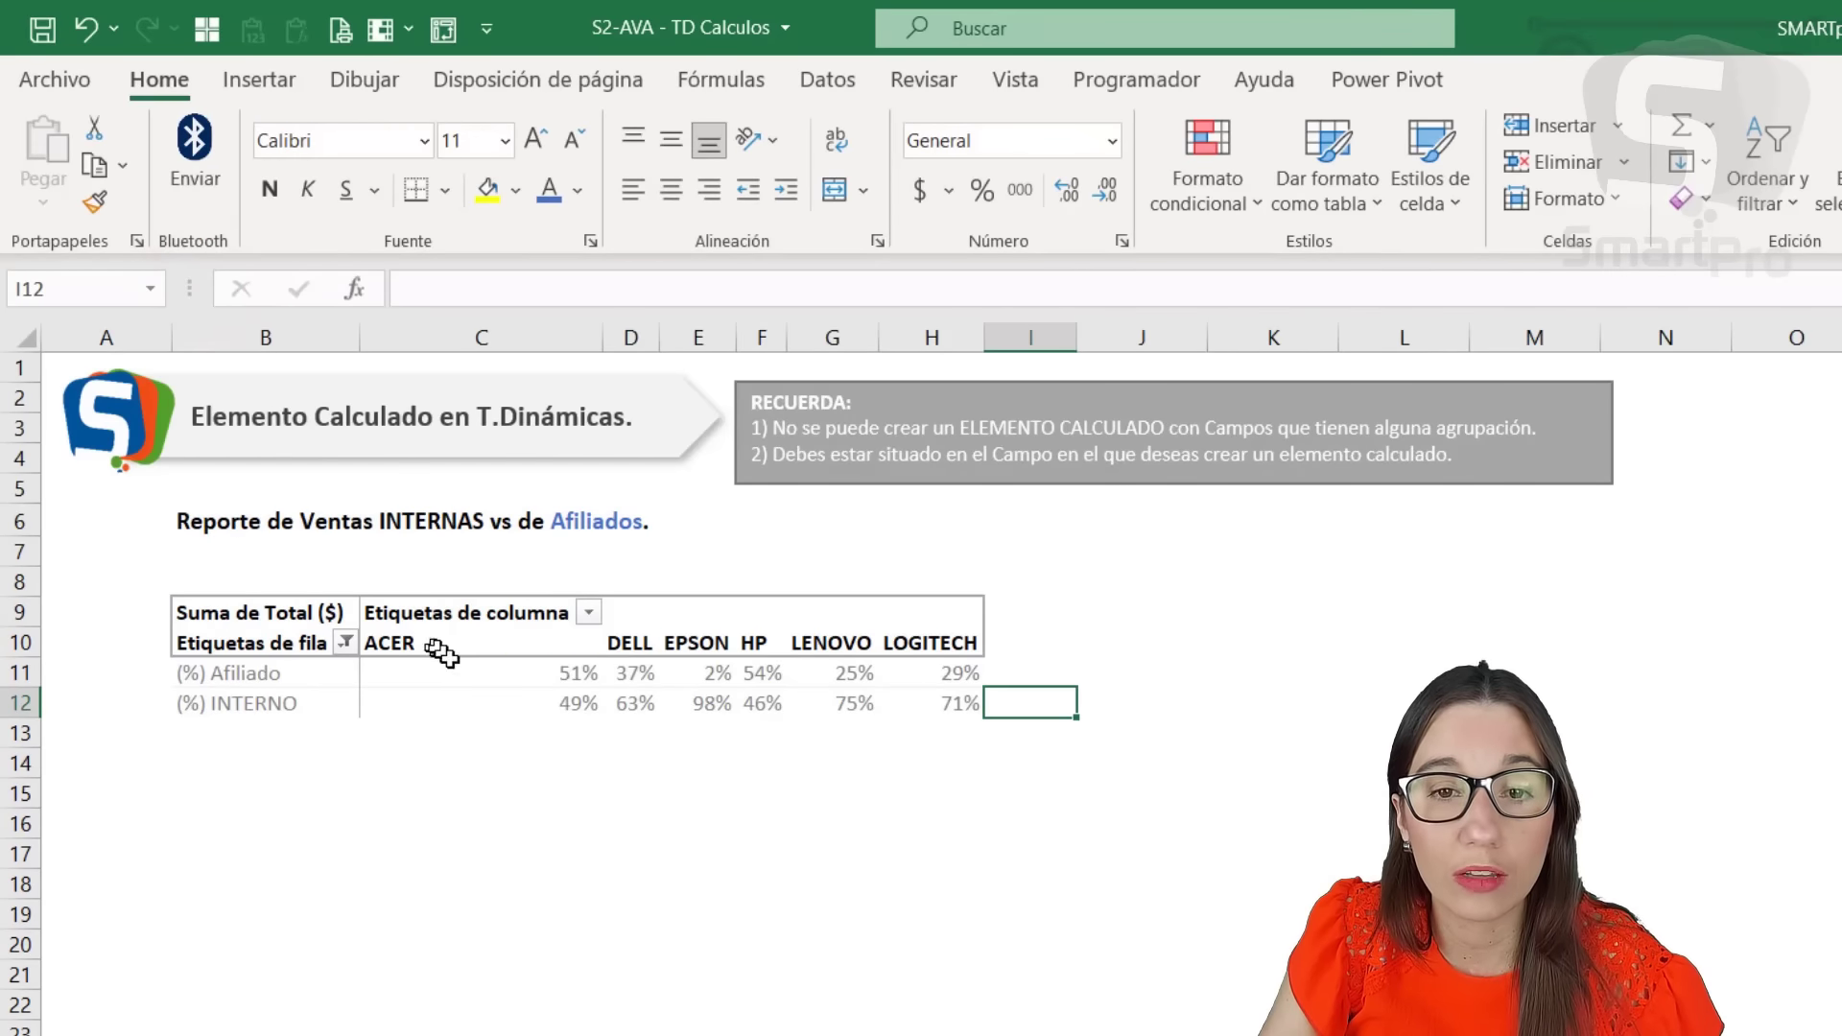
{"action": "key", "text": "ctrl+z"}
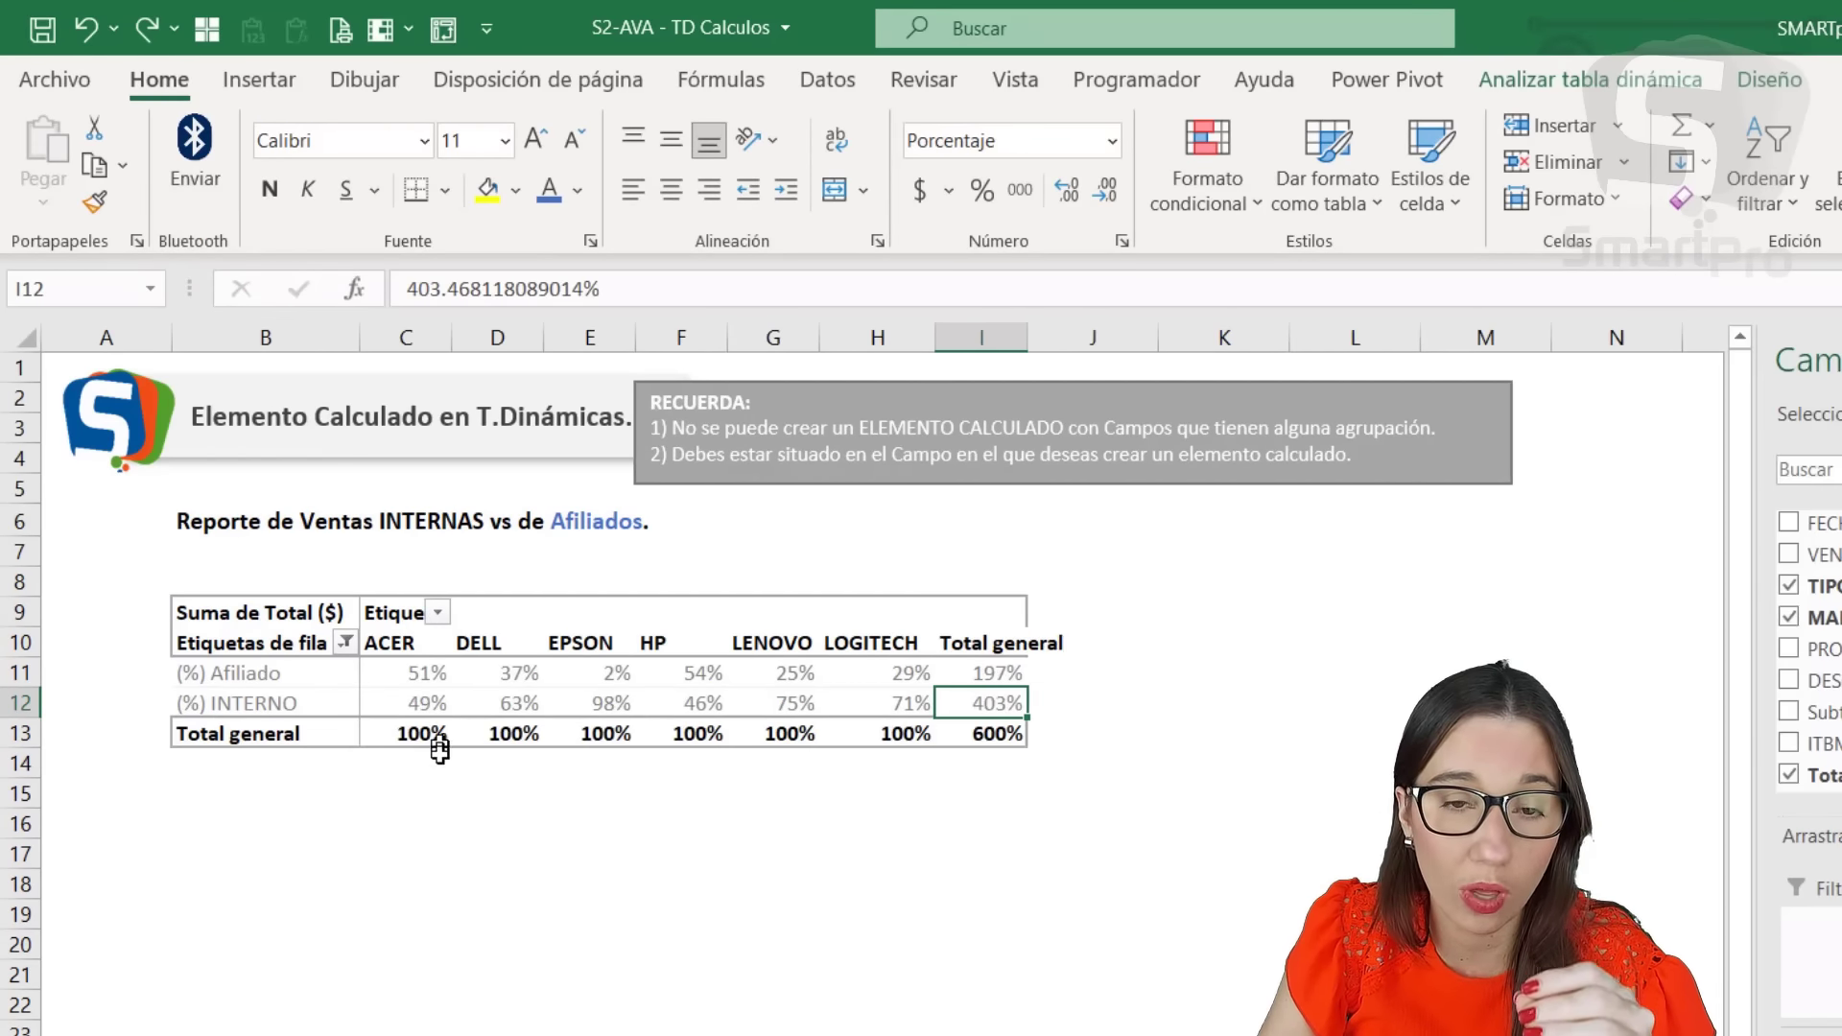
{"action": "left_click", "coordinate": [1770, 82]}
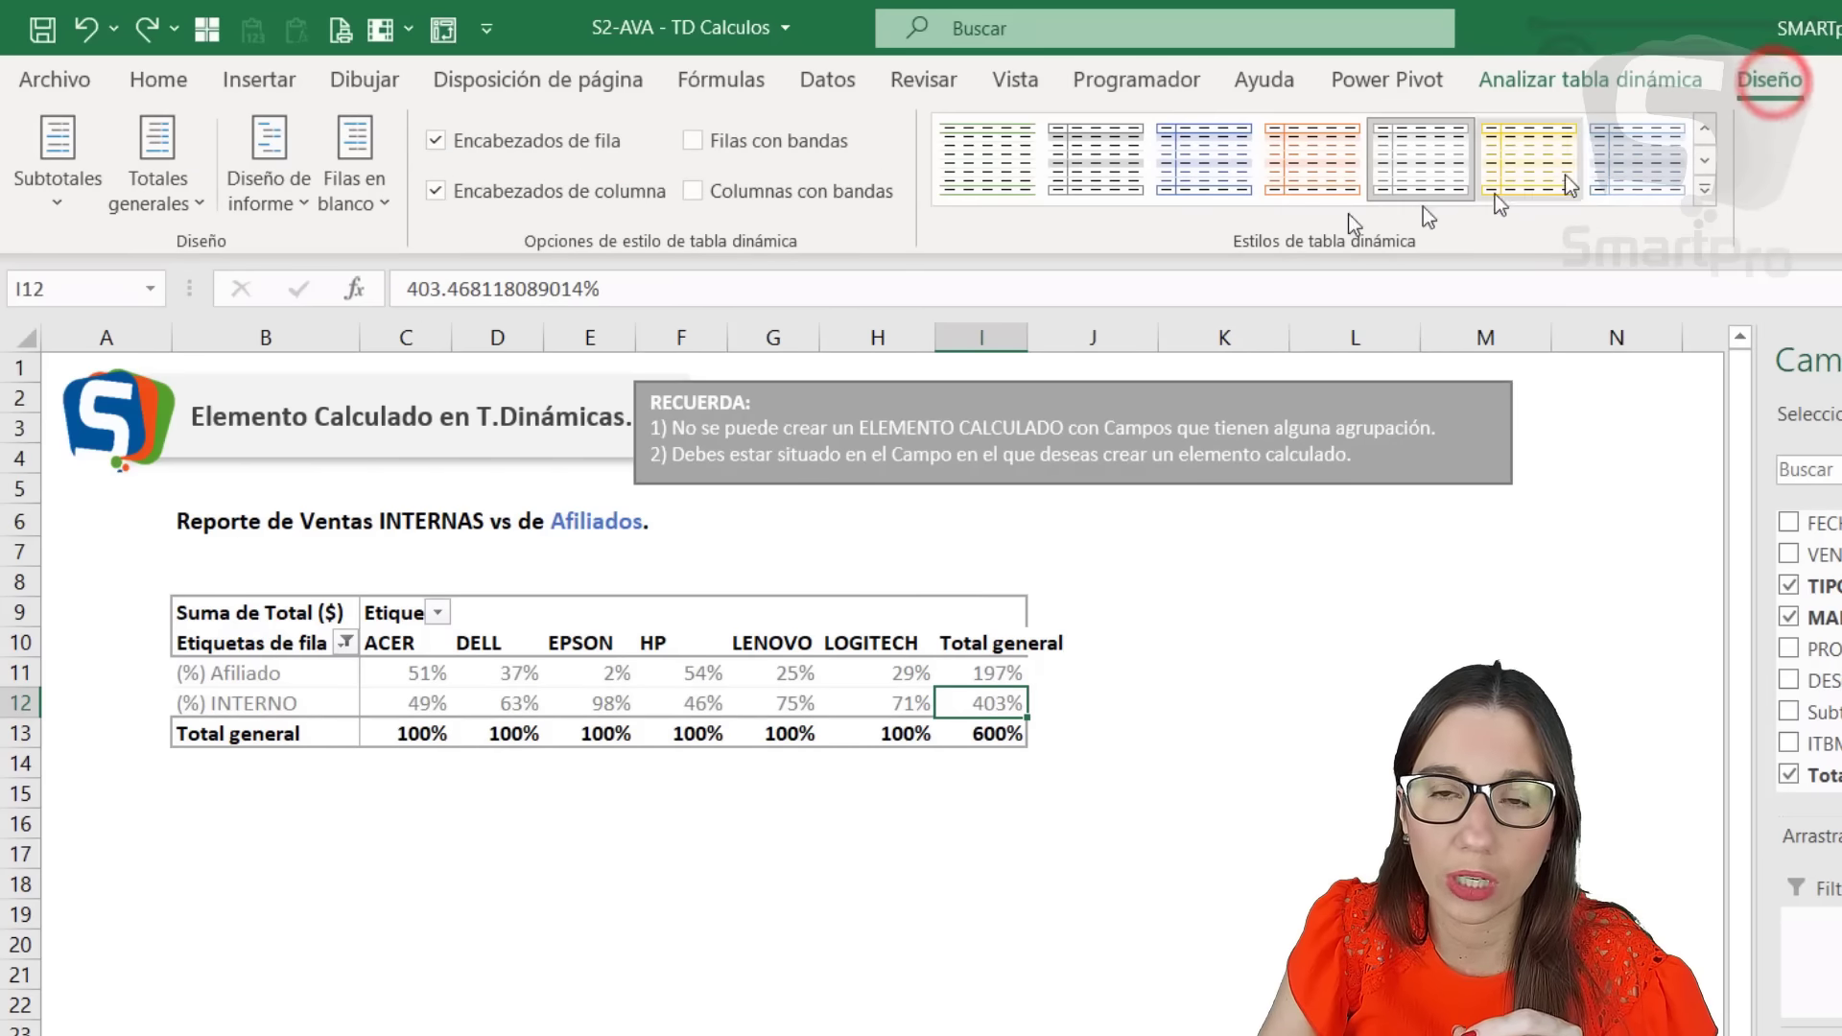
{"action": "left_click", "coordinate": [154, 164]}
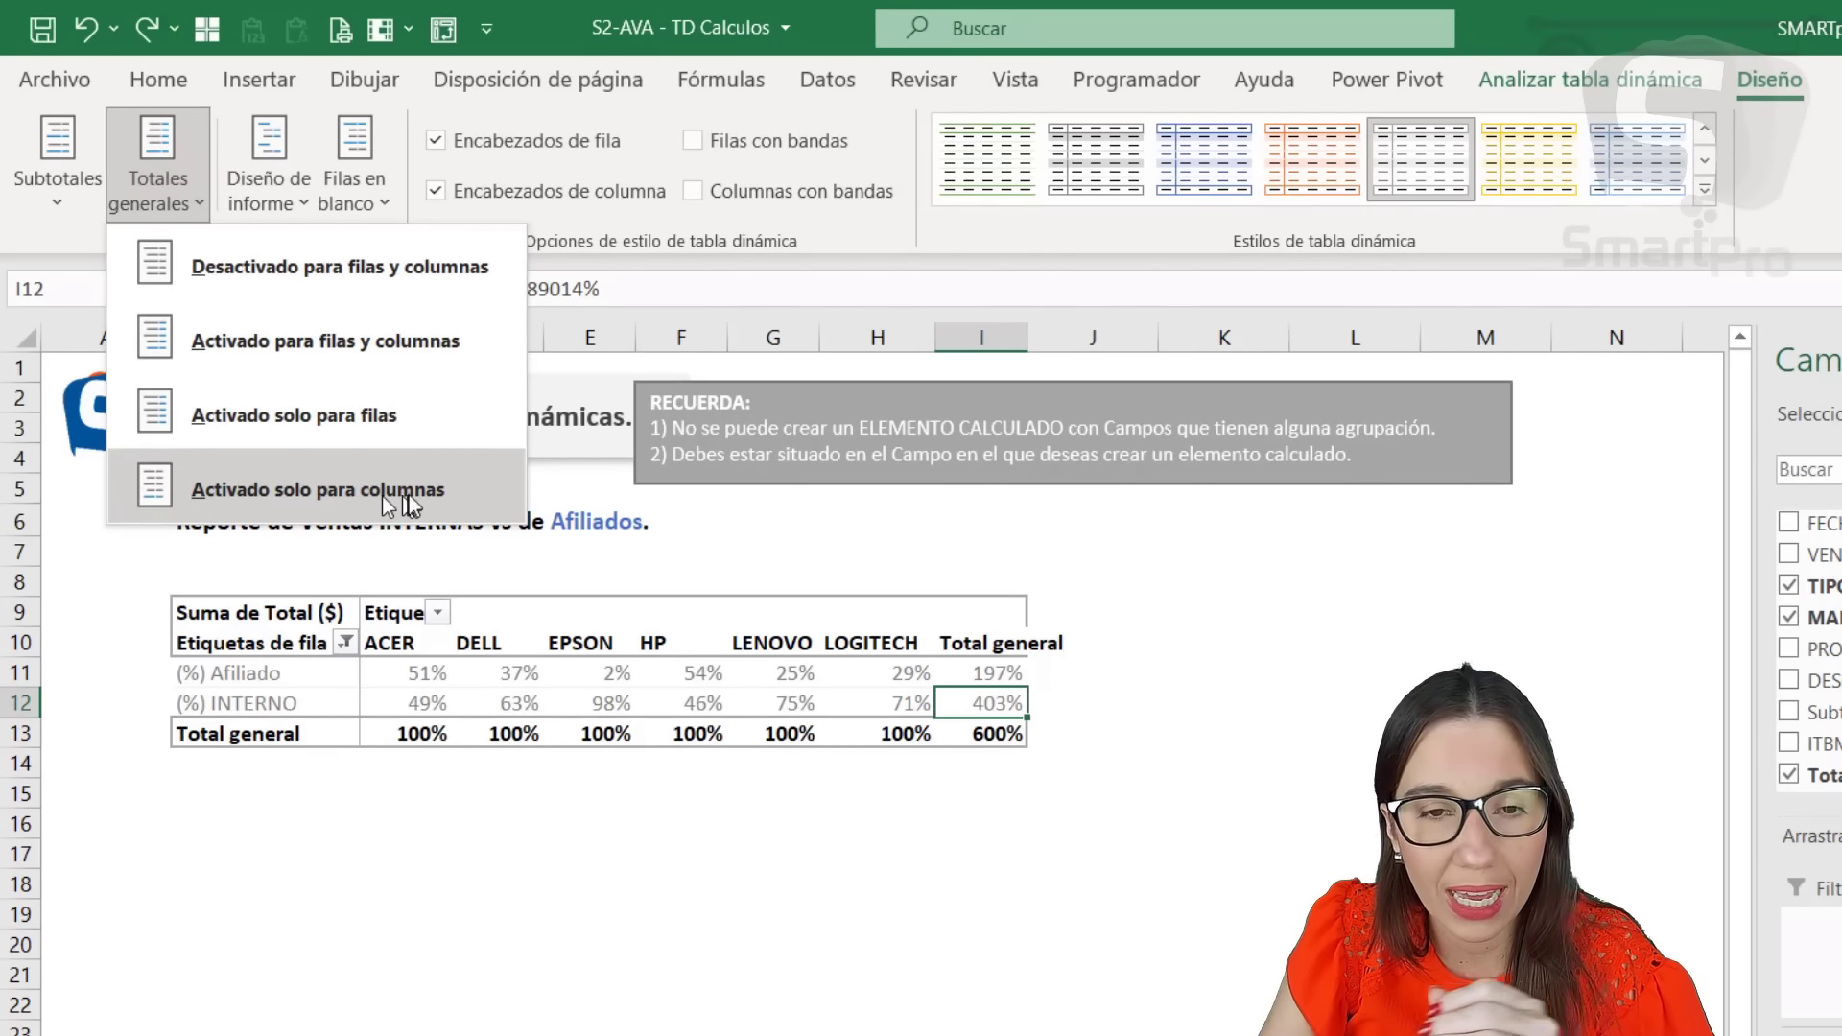
{"action": "left_click", "coordinate": [297, 491]}
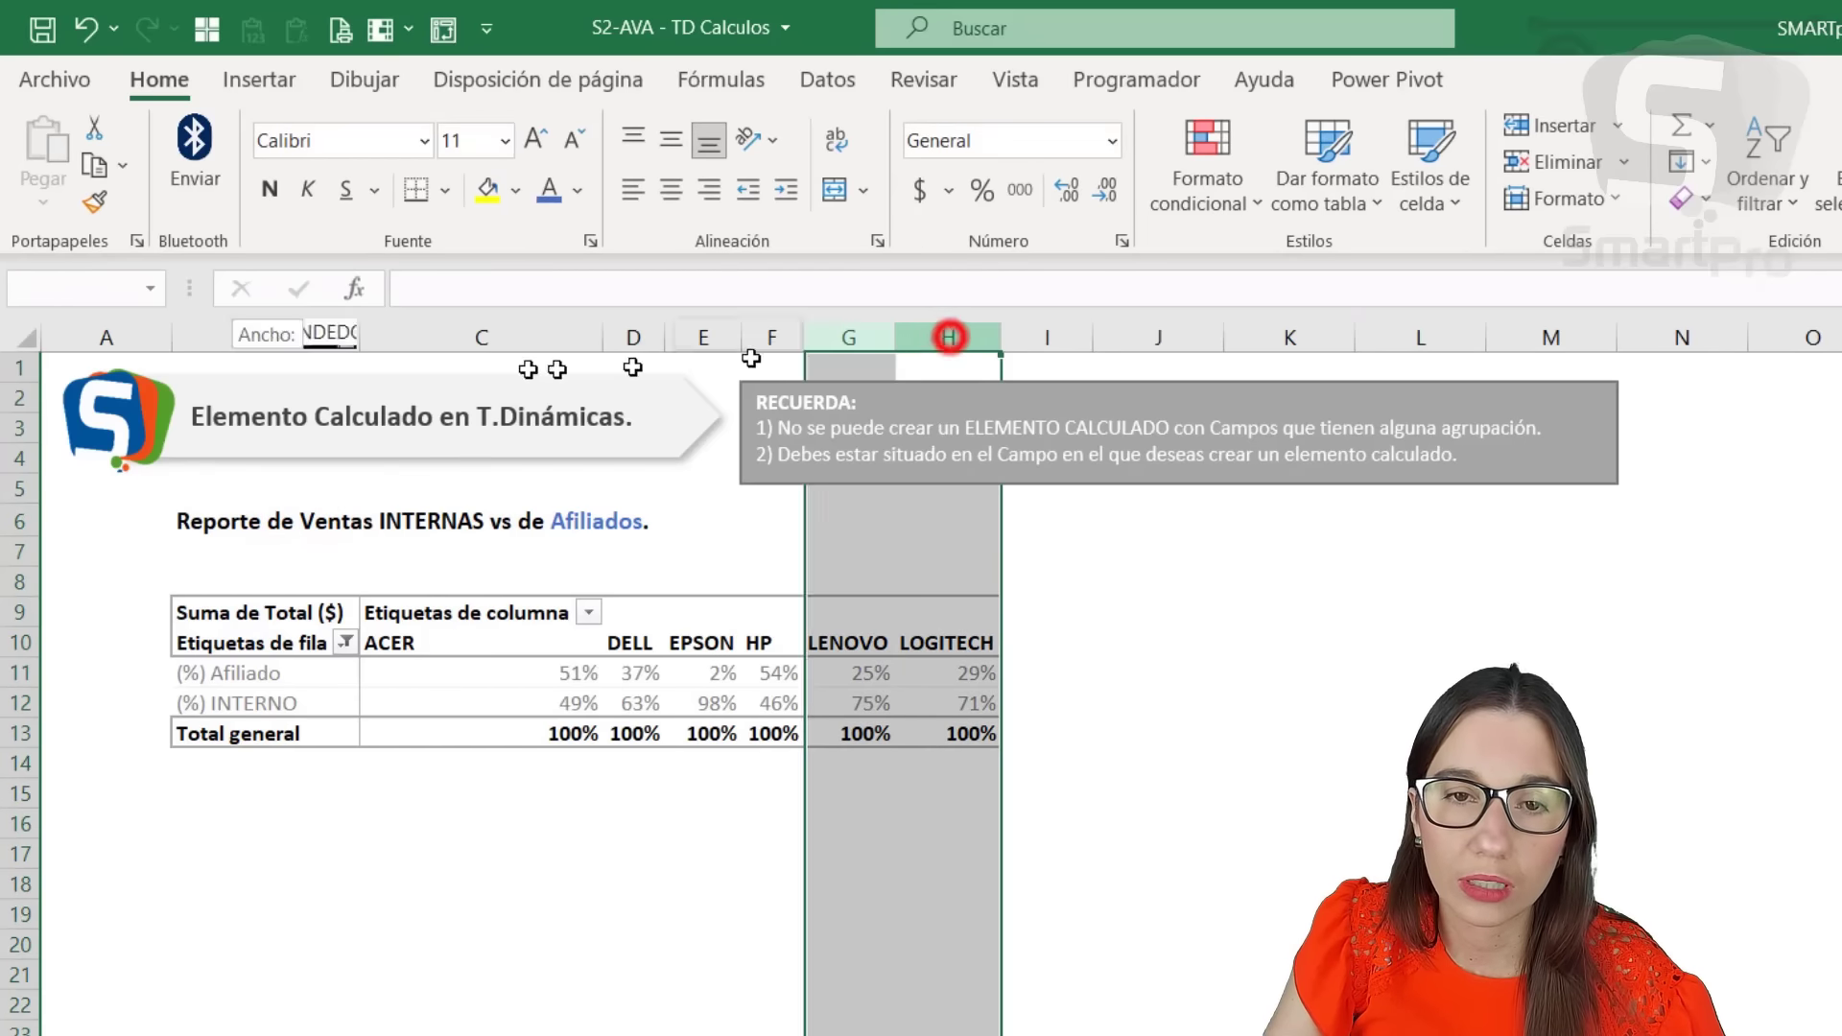
Make columns C–H equal width and turn off Autoajustar anchos de columnas in pivot options.
{"action": "mouse_move", "coordinate": [950, 341]}
{"action": "left_mouse_down"}
{"action": "mouse_move", "coordinate": [595, 338]}
{"action": "mouse_move", "coordinate": [447, 417]}
{"action": "left_mouse_up"}
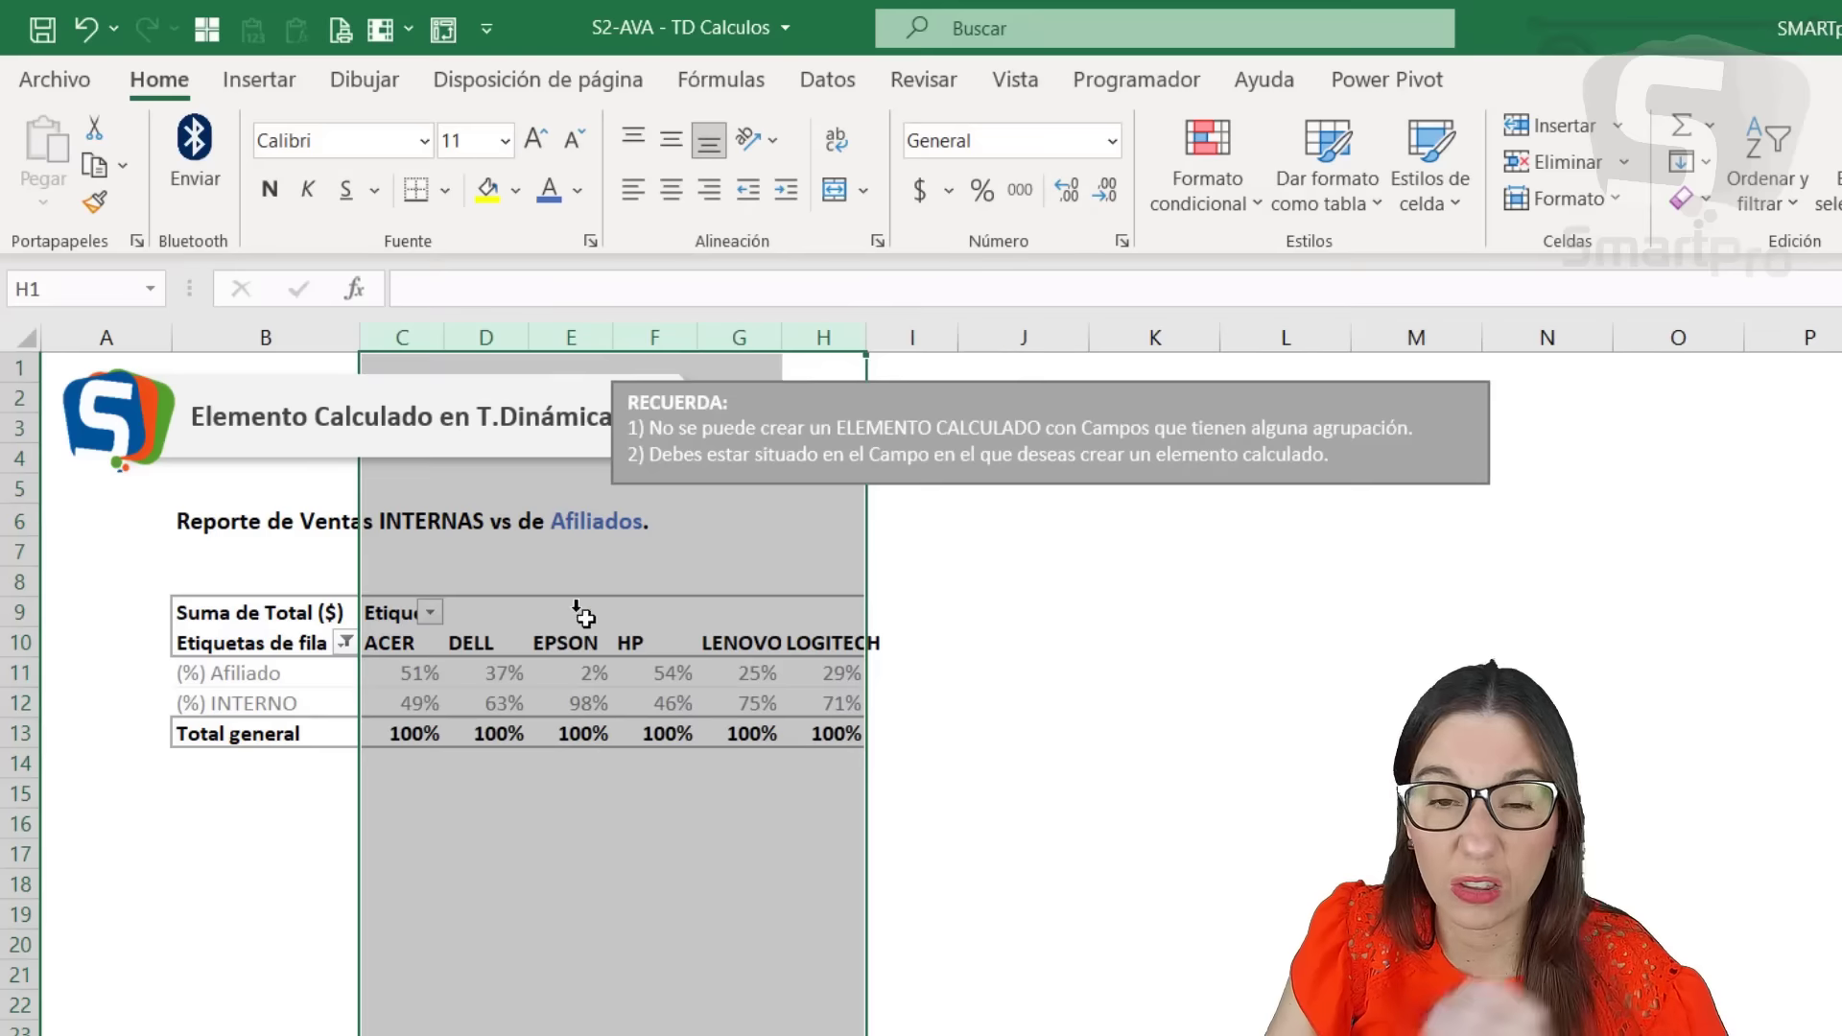
{"action": "left_click", "coordinate": [671, 679]}
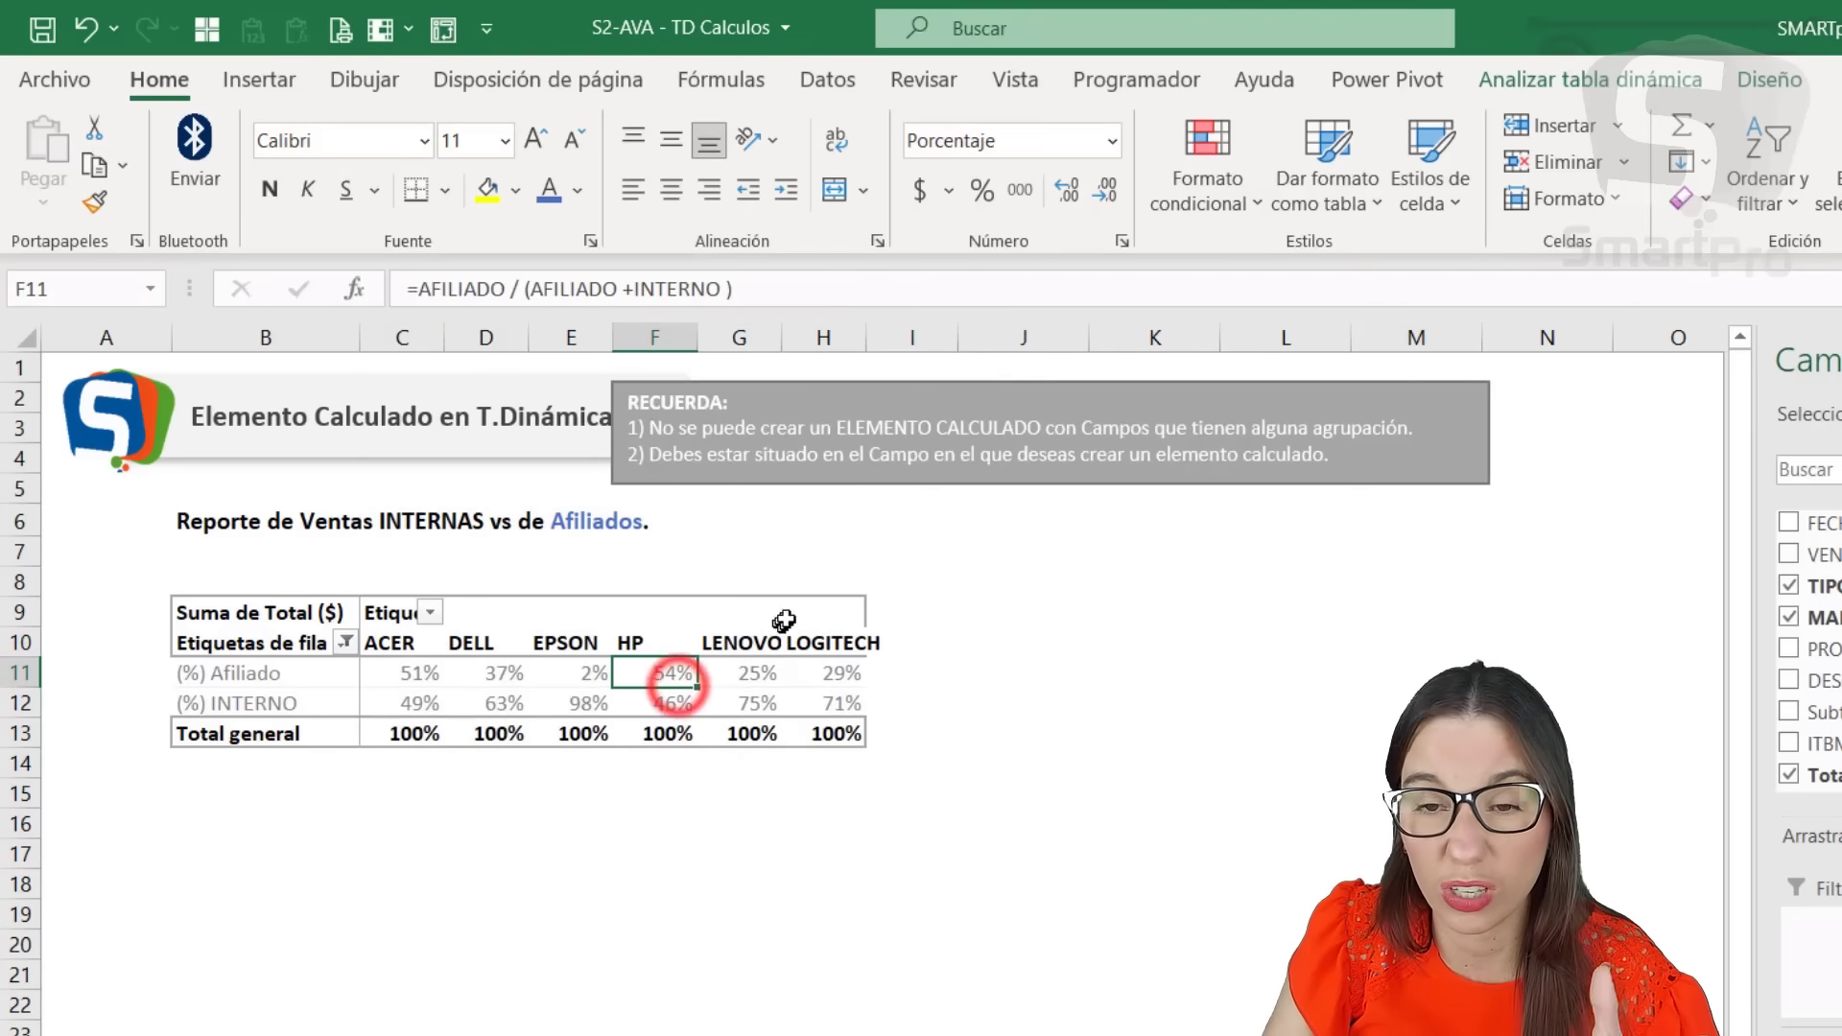
{"action": "left_click", "coordinate": [1590, 79]}
{"action": "left_click", "coordinate": [55, 165]}
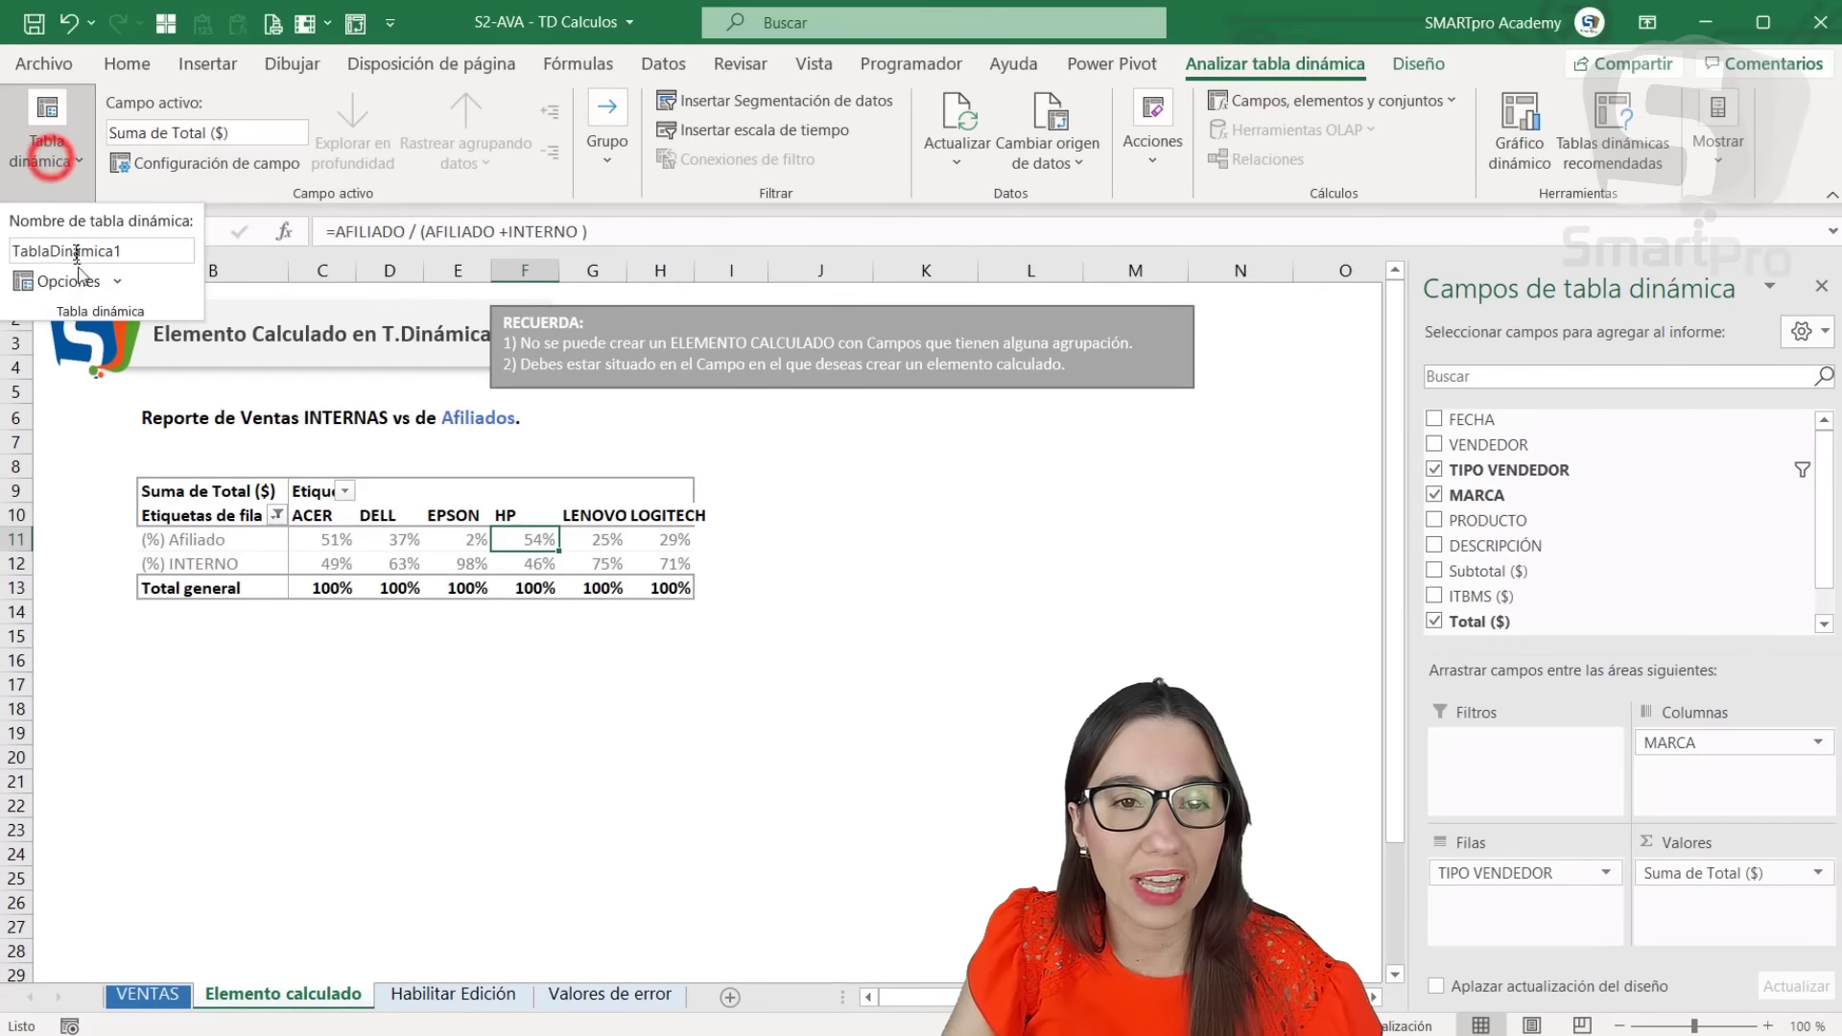
{"action": "left_click", "coordinate": [58, 272]}
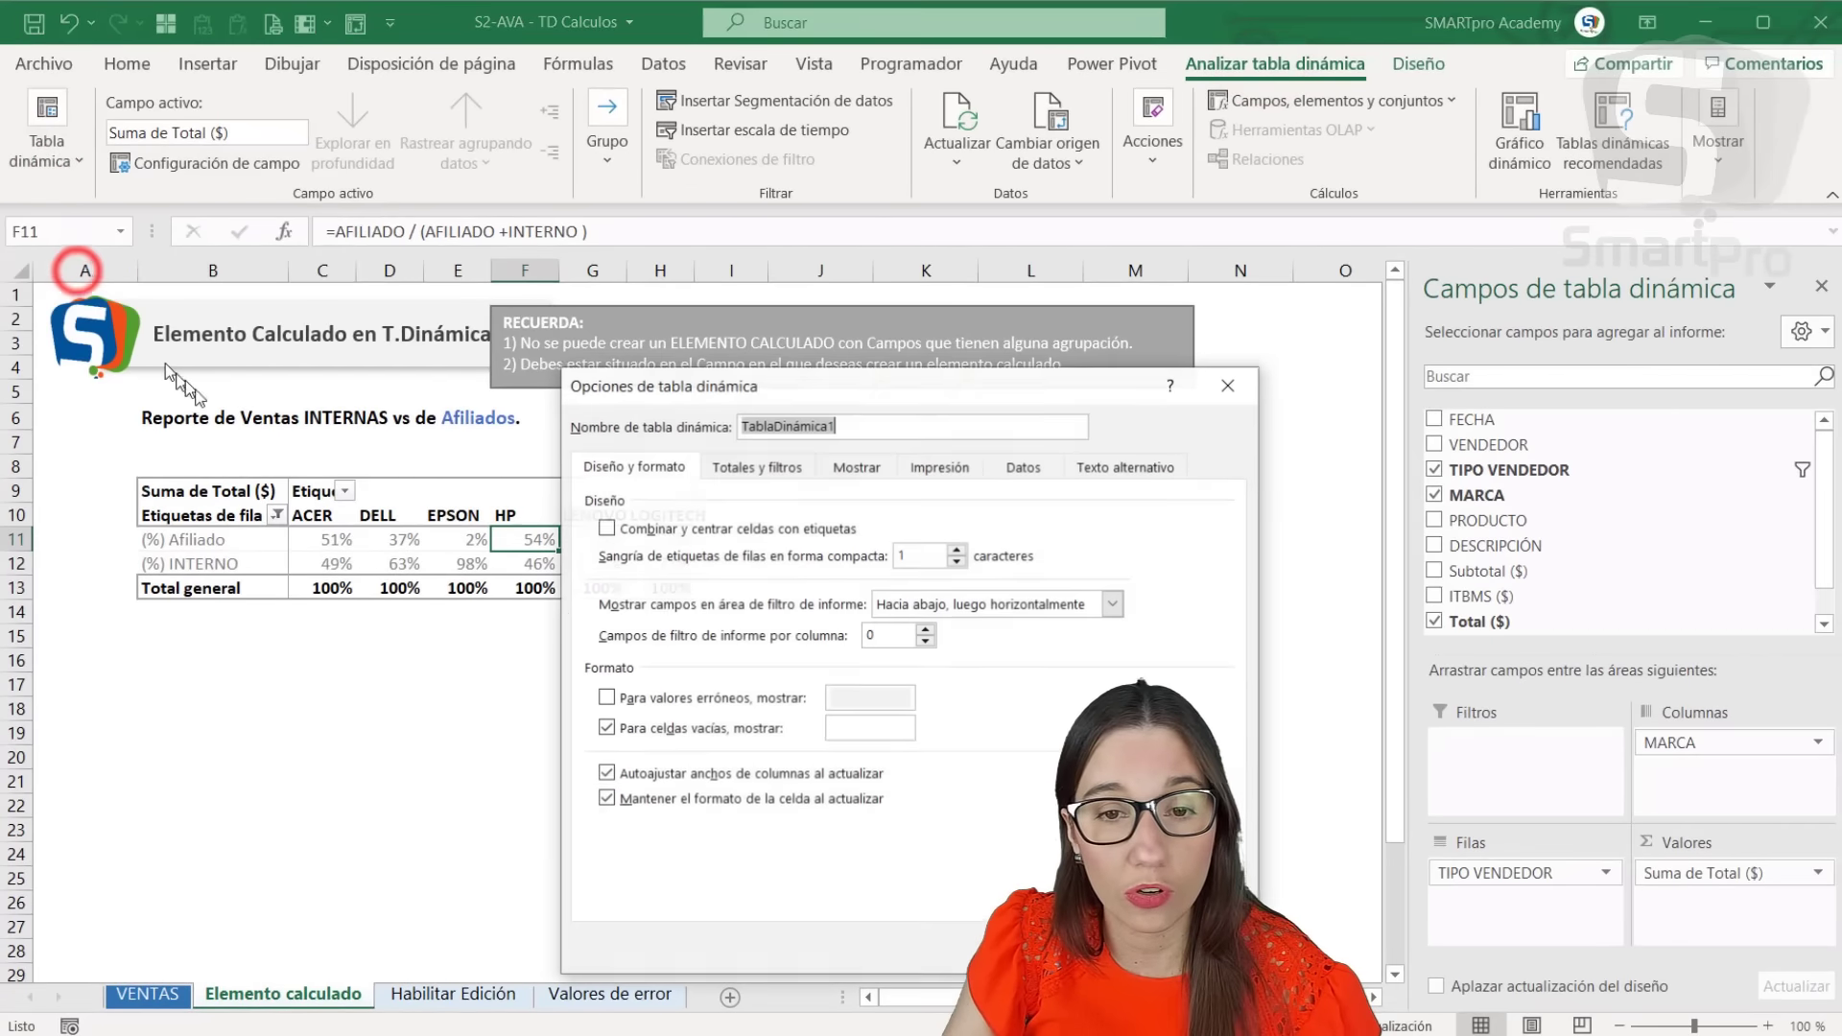
{"action": "left_click", "coordinate": [678, 775]}
{"action": "key", "text": "Return"}
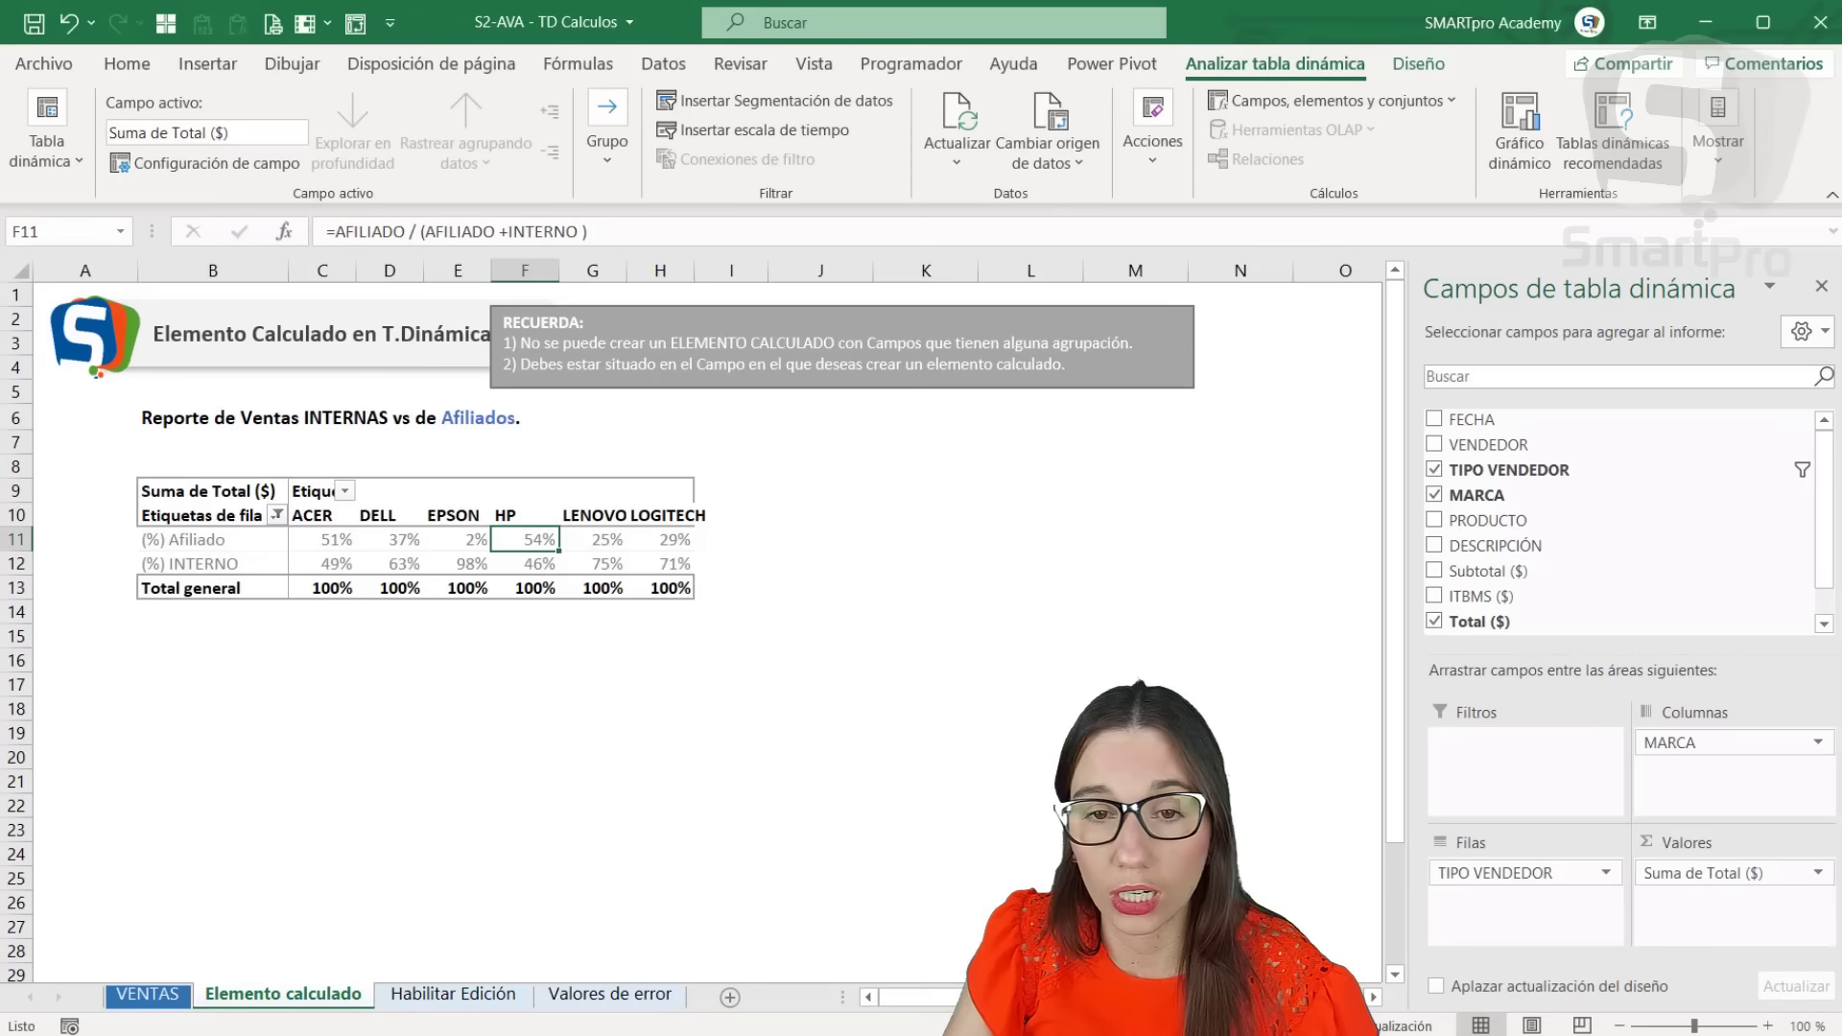